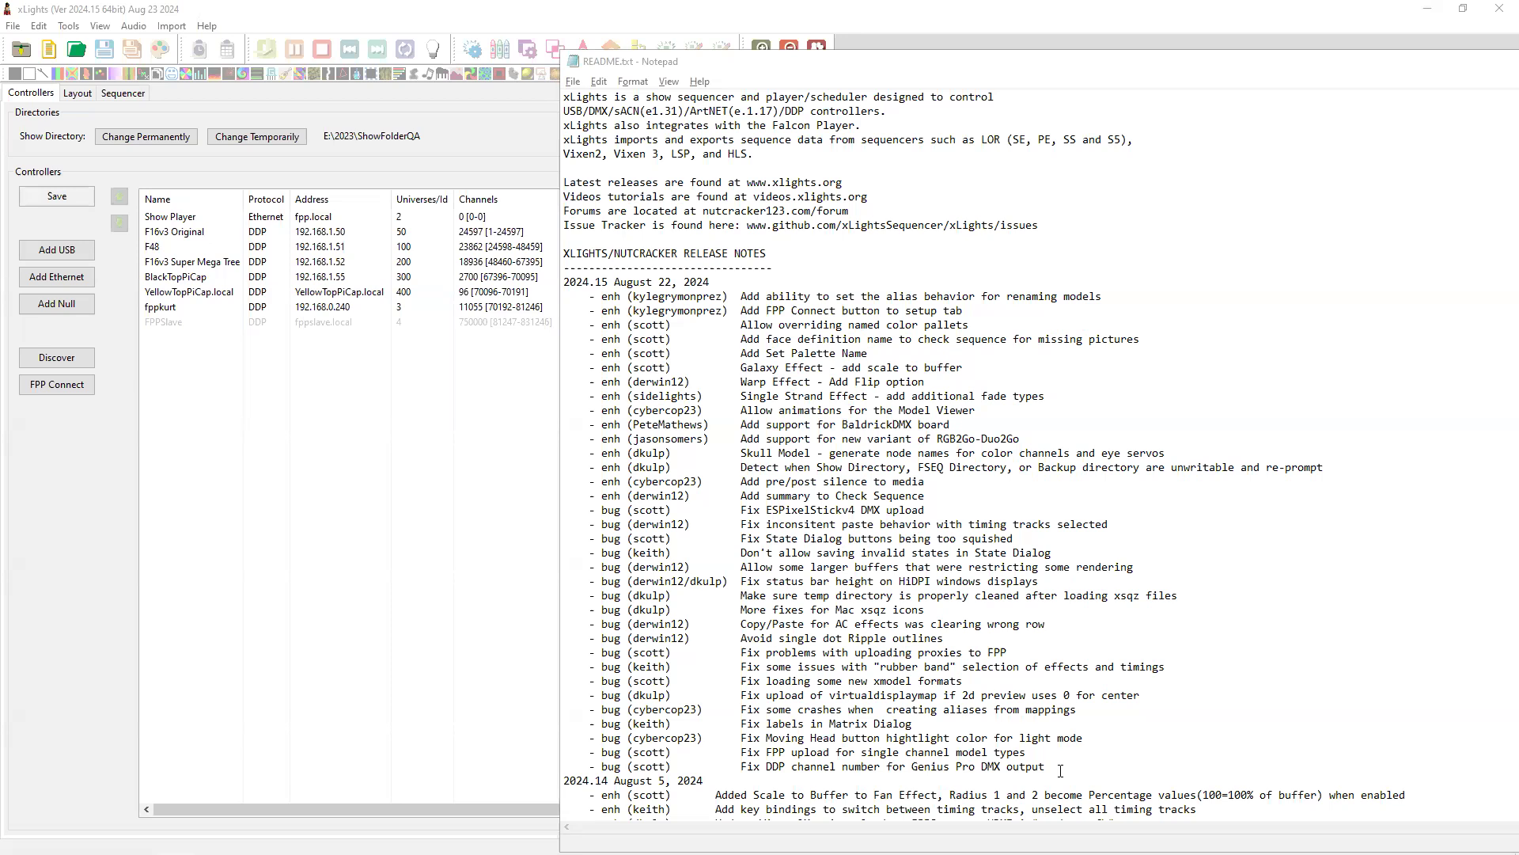
- Highlight the release notes on Genius Pro DDP output and Moving Head button color, checking the FPP Channel Inputs page in the browser in between
drag(1060, 770, 548, 767)
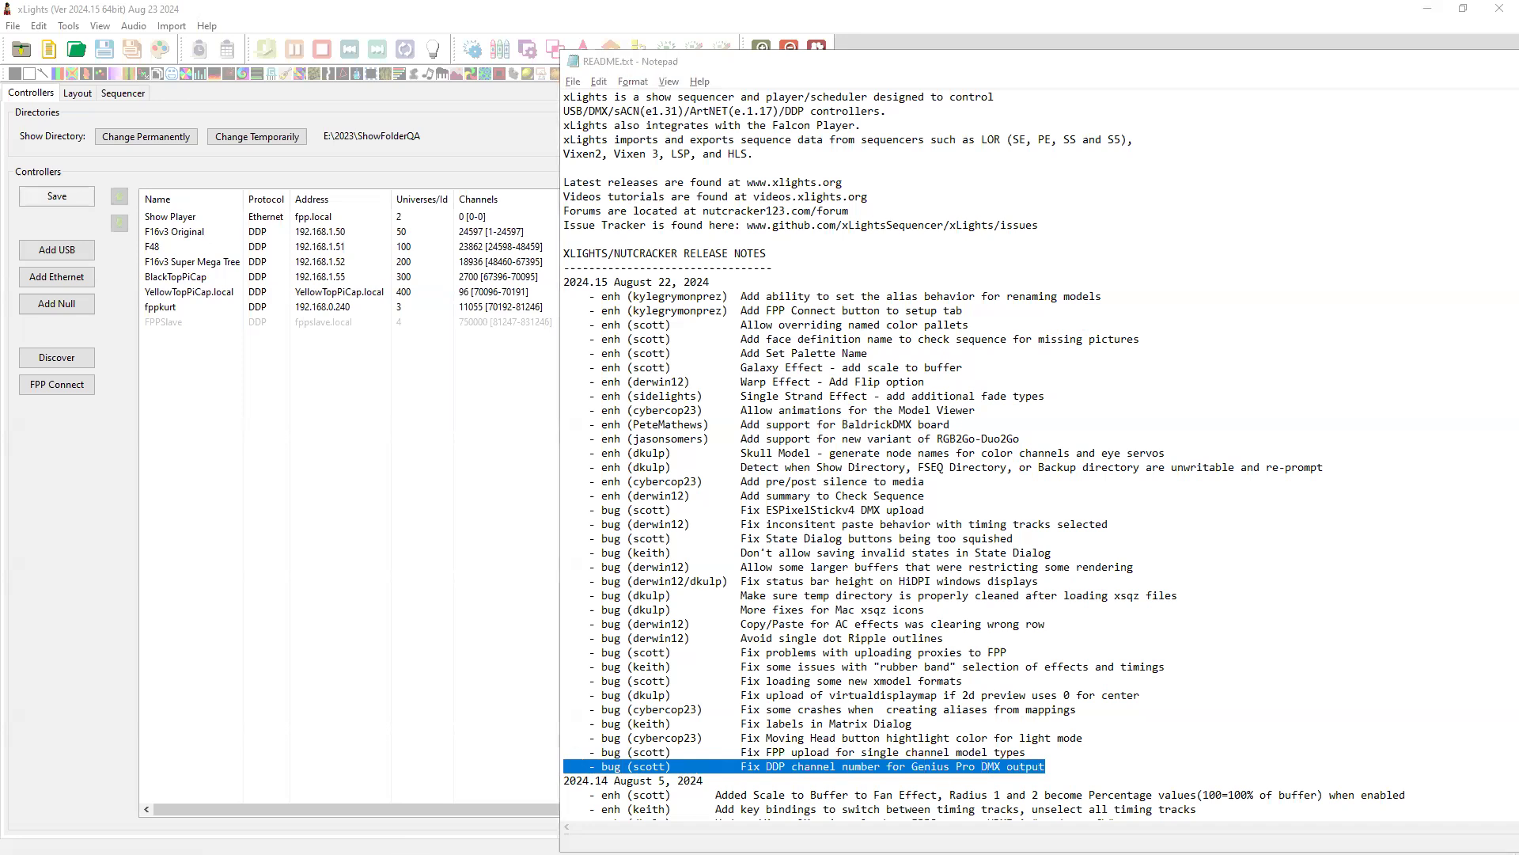
key(alt+Tab)
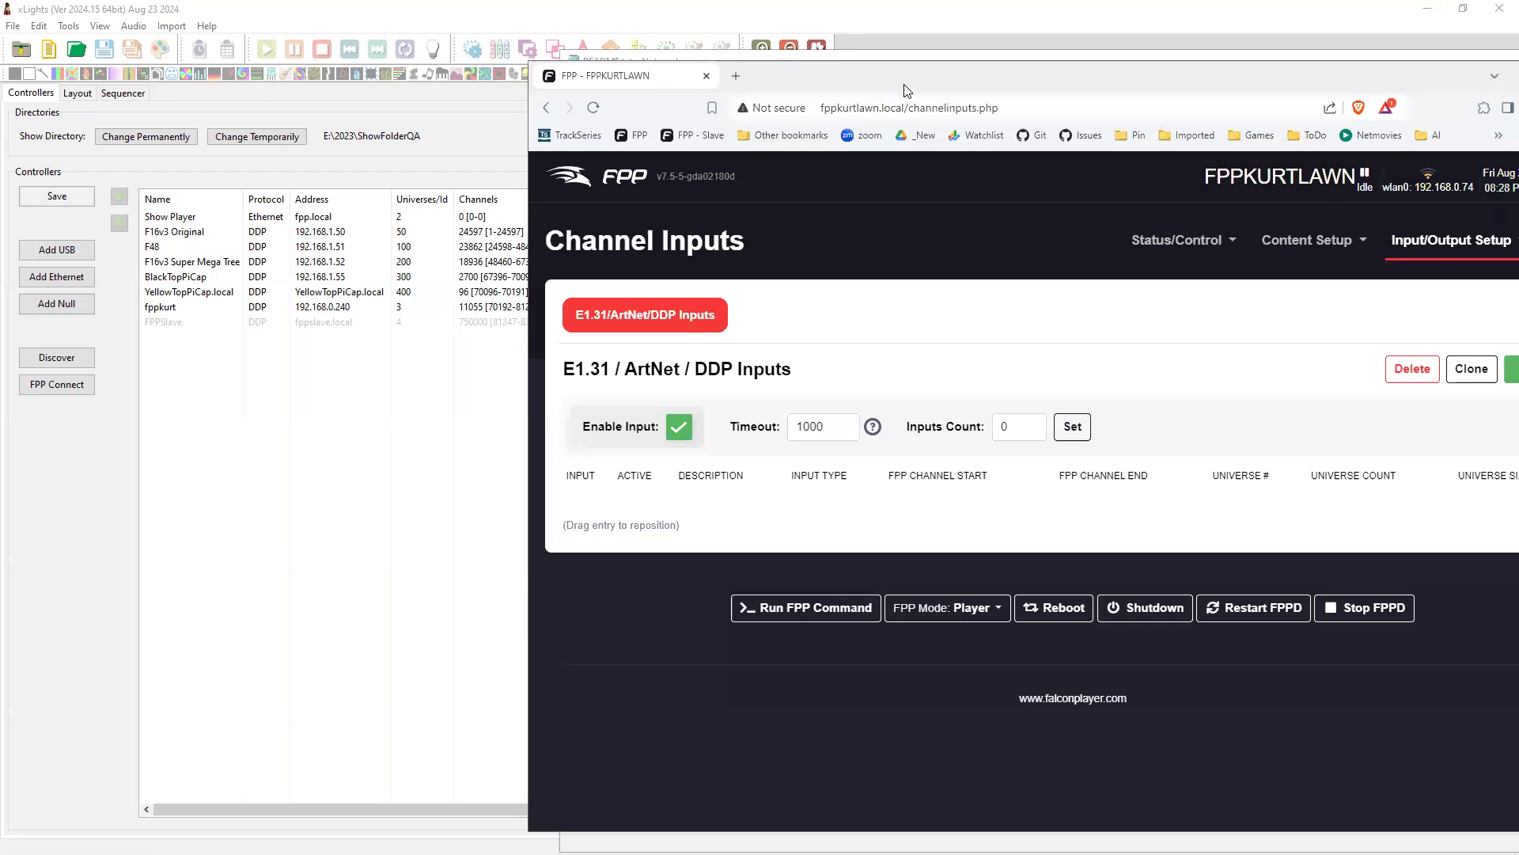
drag(908, 90, 1518, 90)
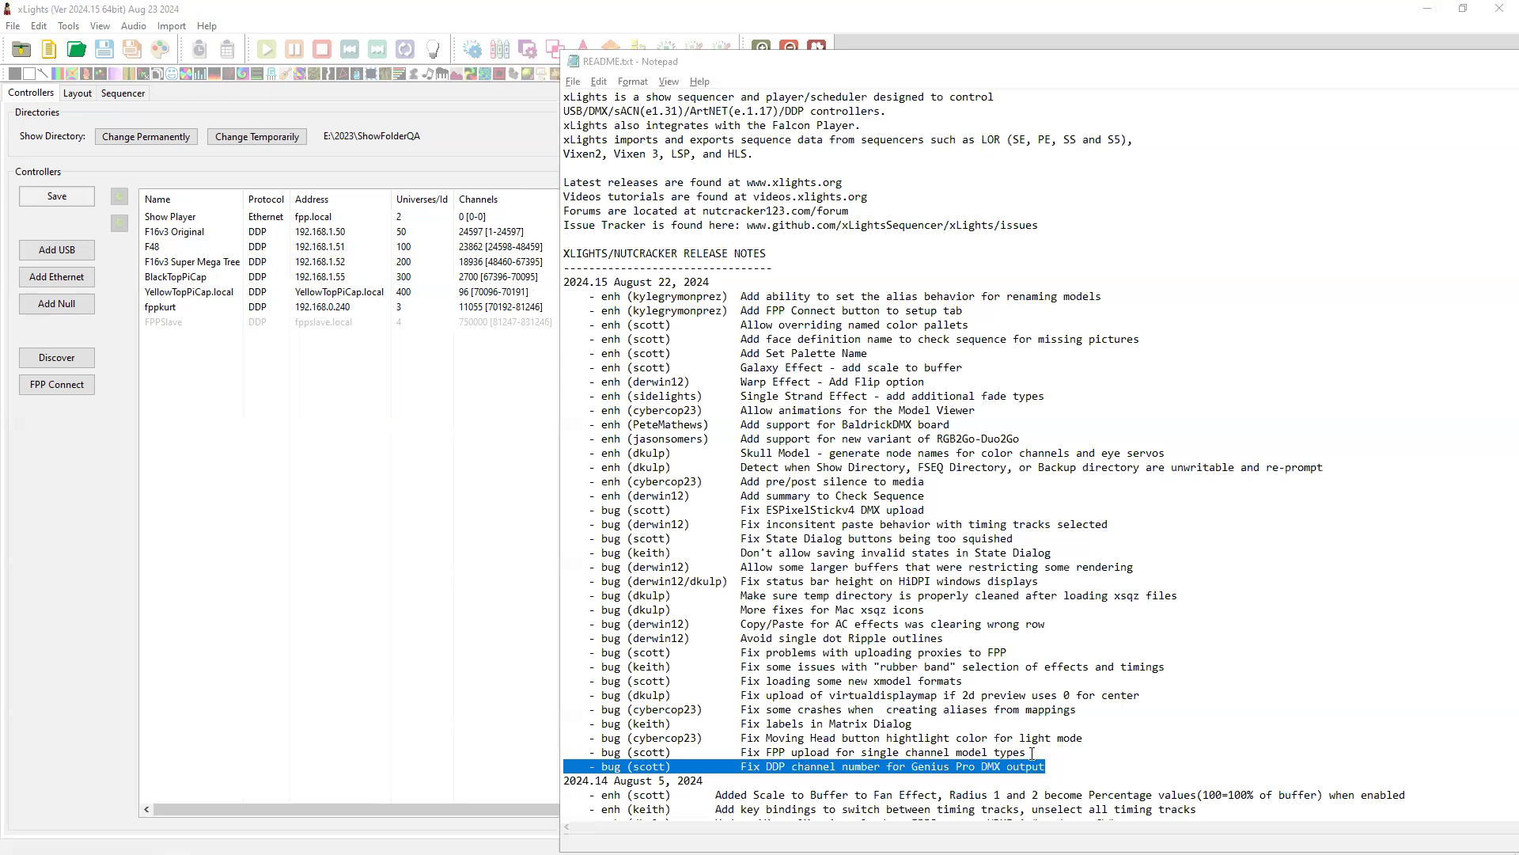
drag(1084, 740, 594, 744)
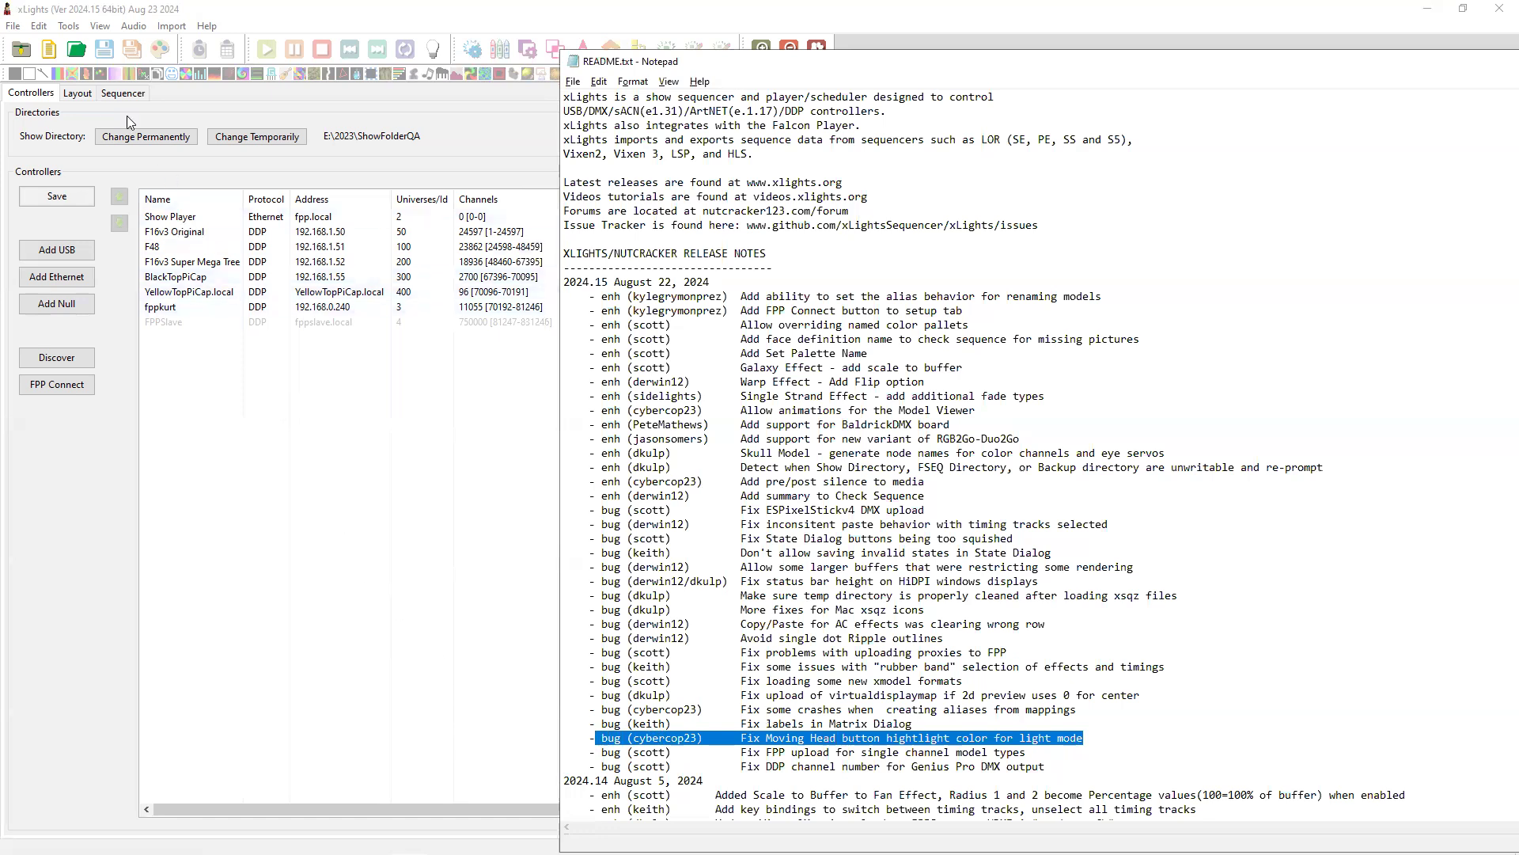
- Switch to xLights, create a new sequence with the default settings and show its rows in the MH view
click(51, 52)
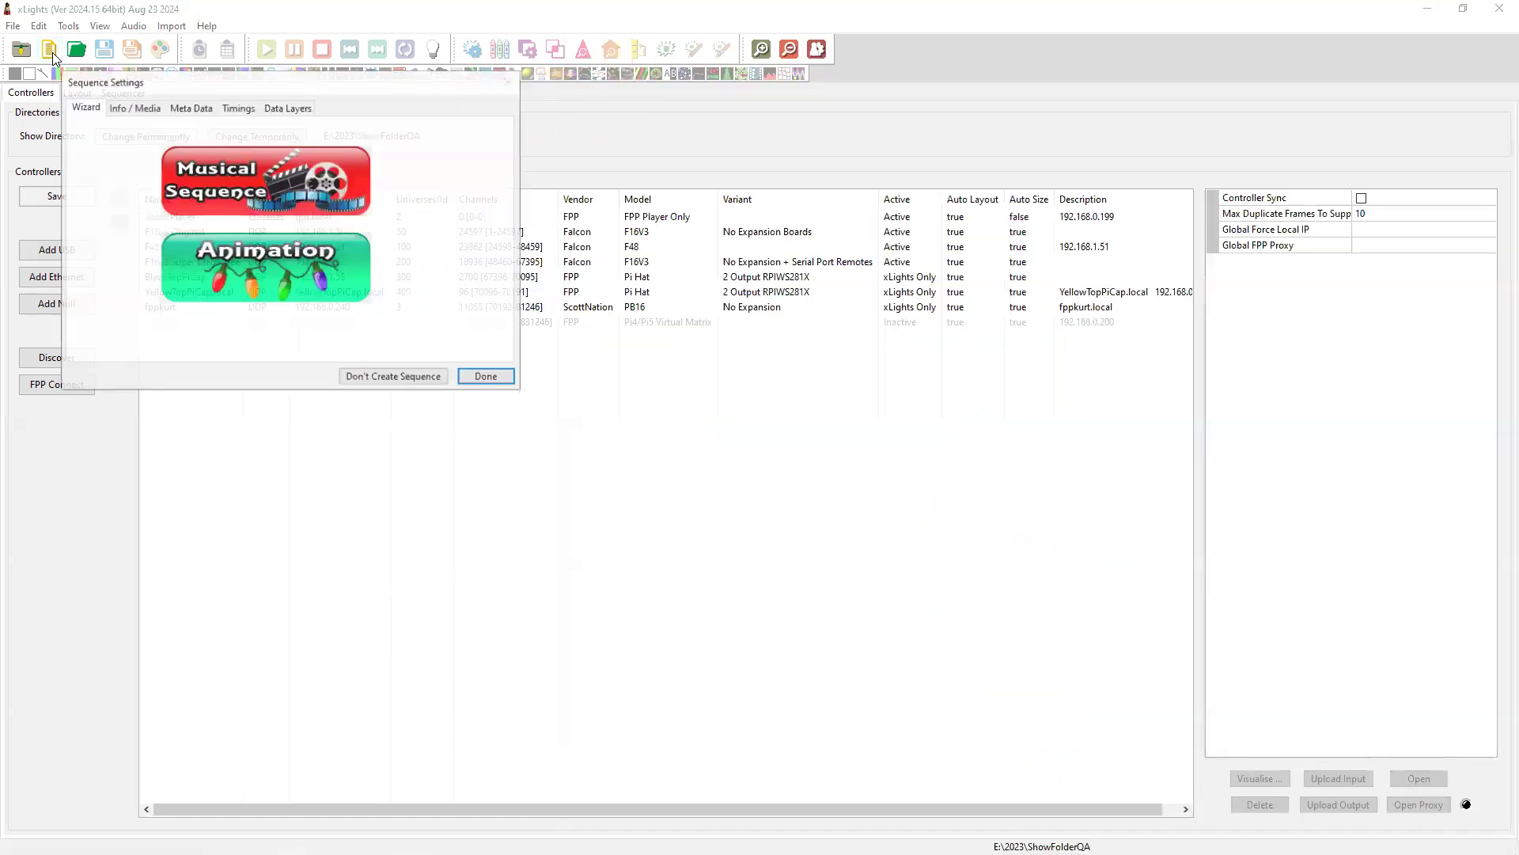
key(Return)
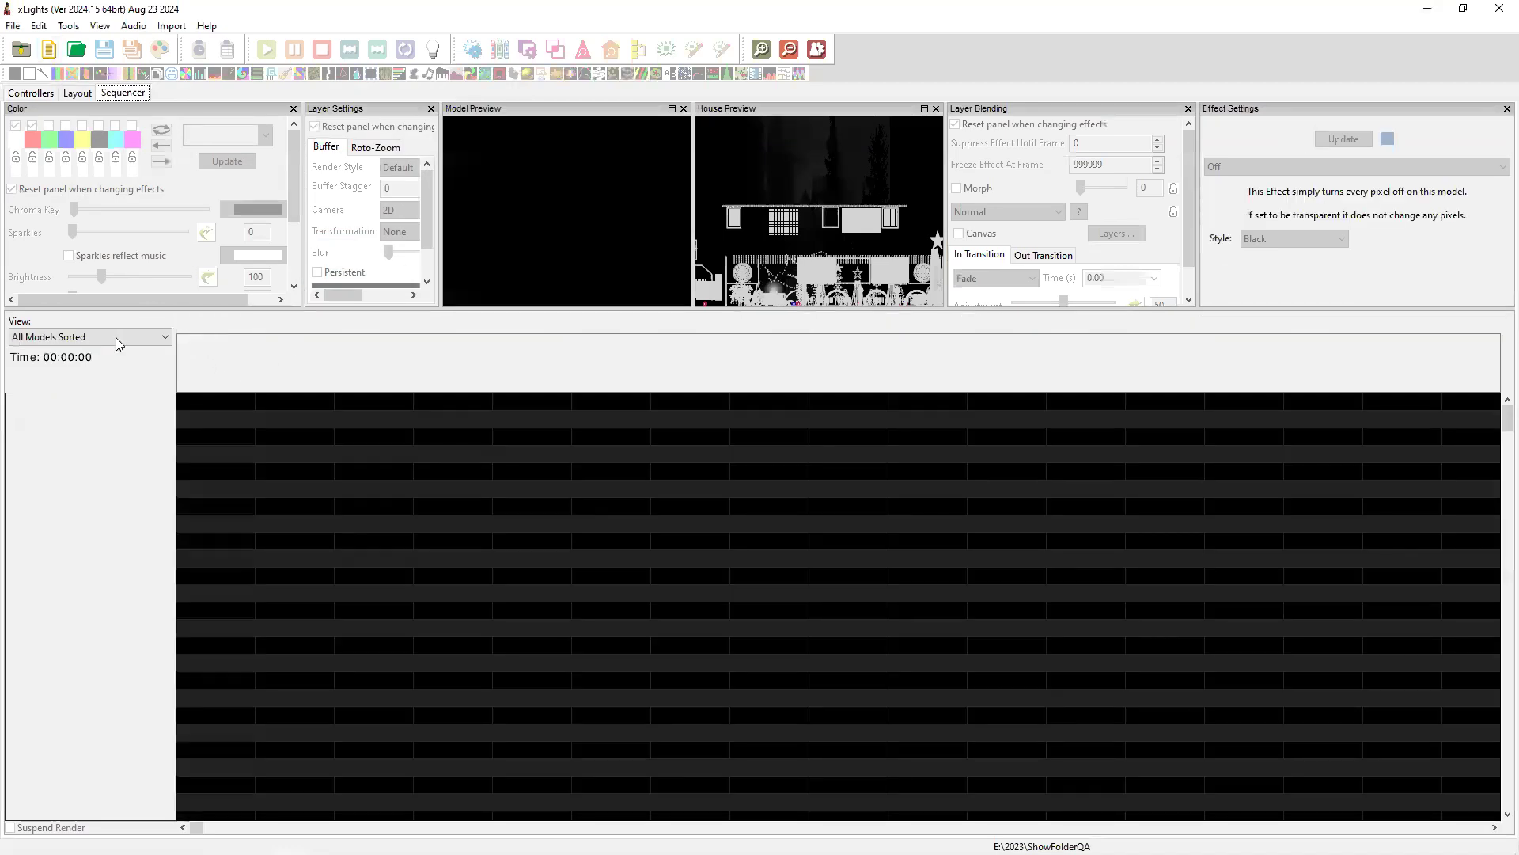
click(116, 337)
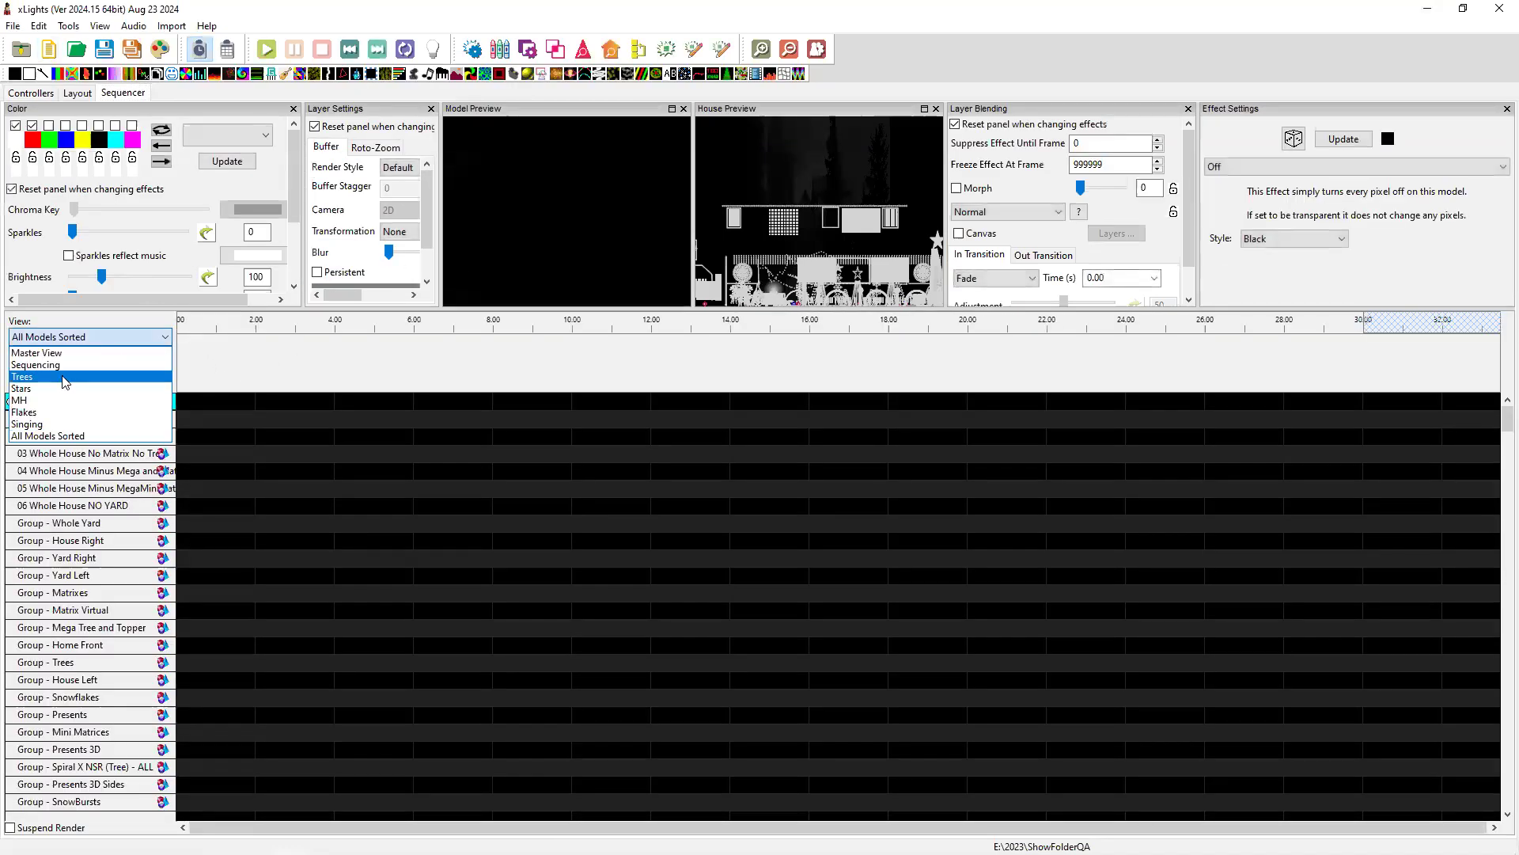
click(50, 402)
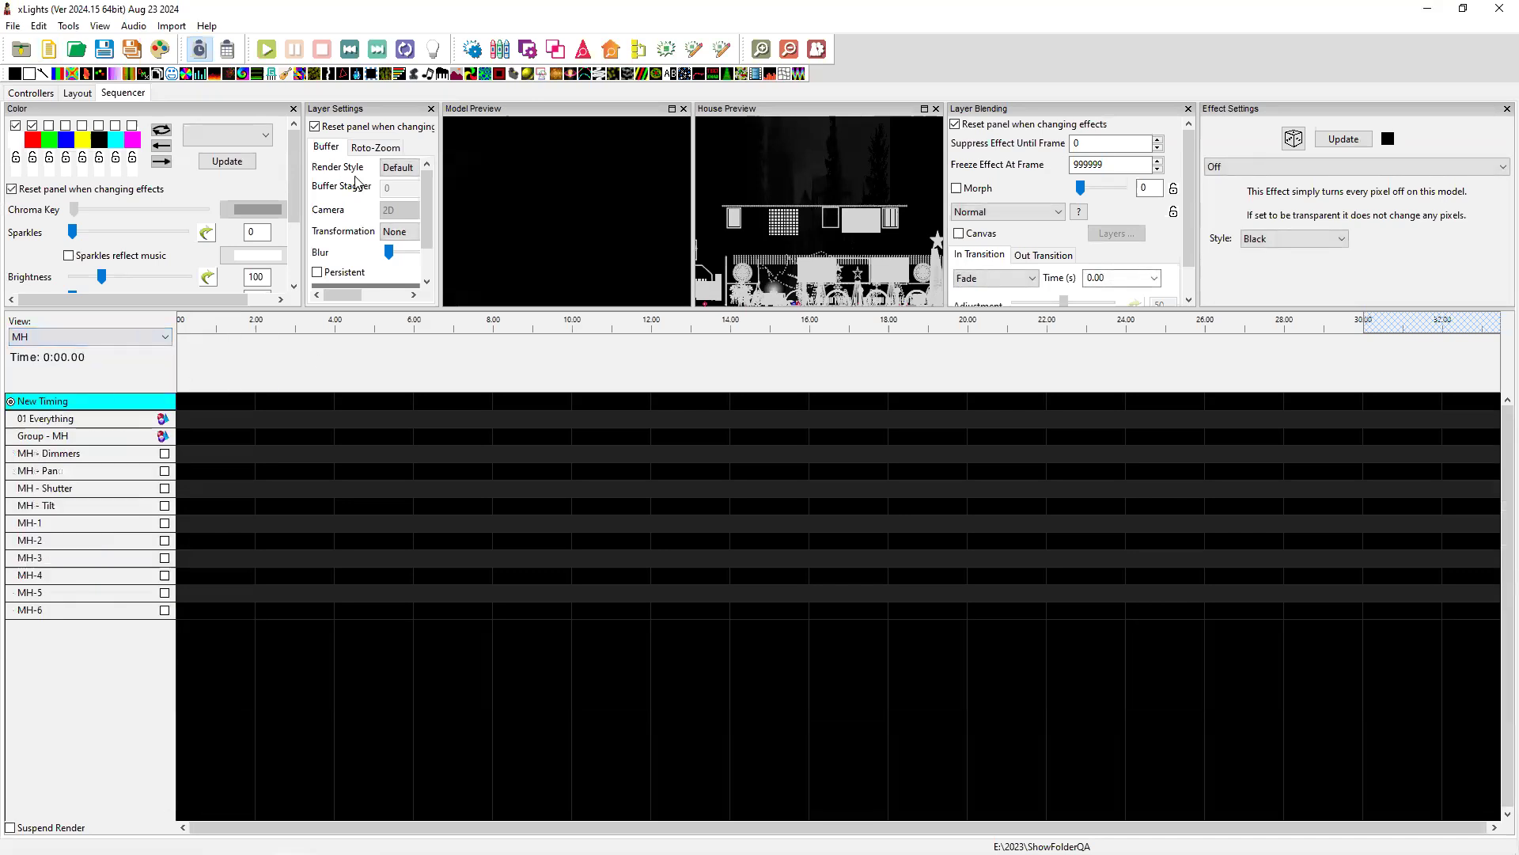
- Place a Moving Head effect on the Group - MH row at about 1.3 seconds and float the Effect Settings as a separate window
drag(414, 74, 245, 442)
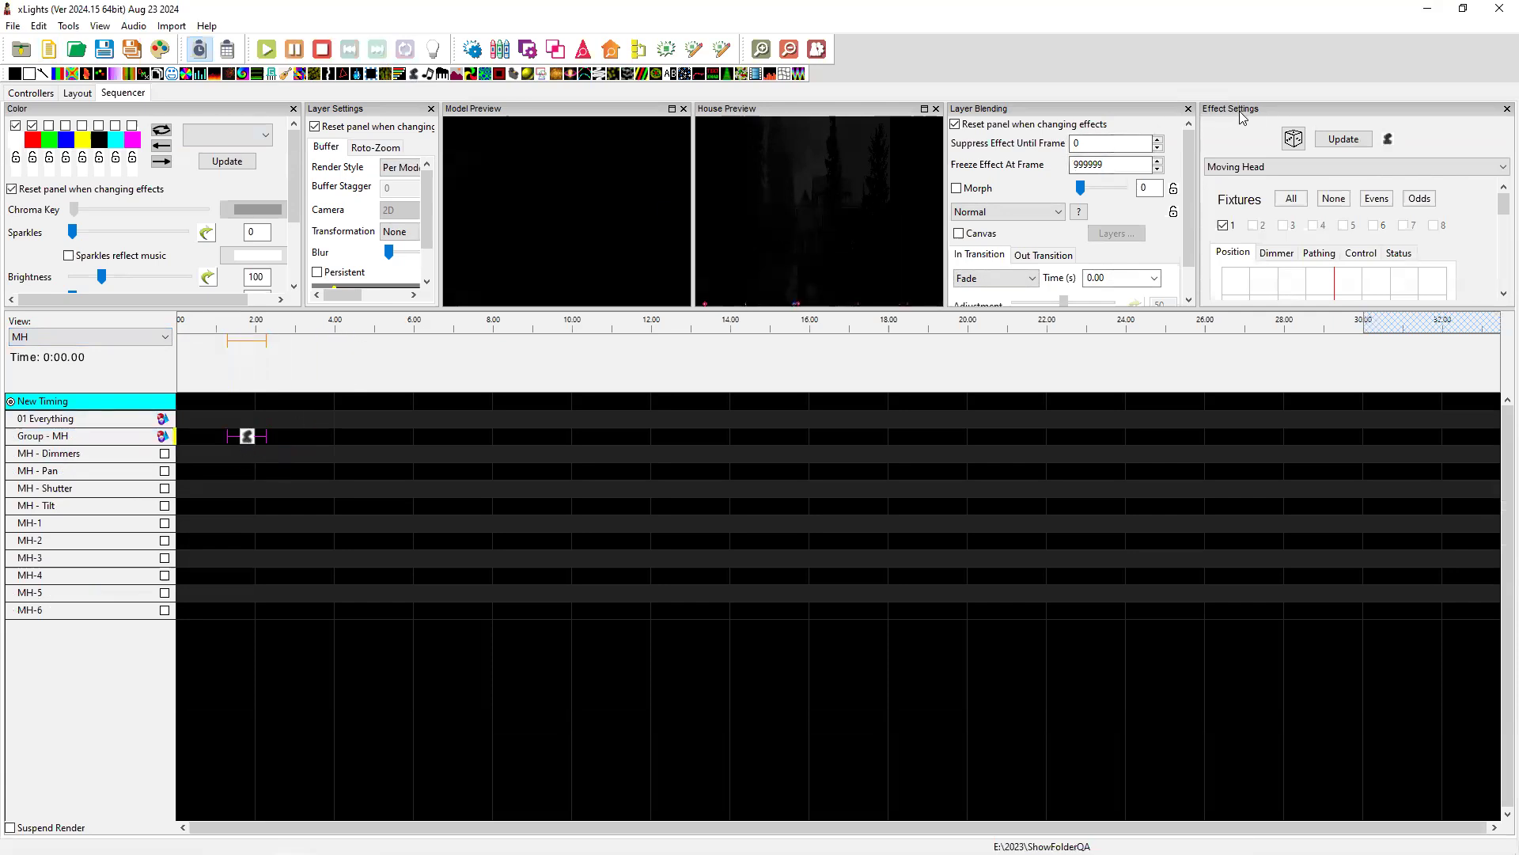
drag(1250, 115, 793, 164)
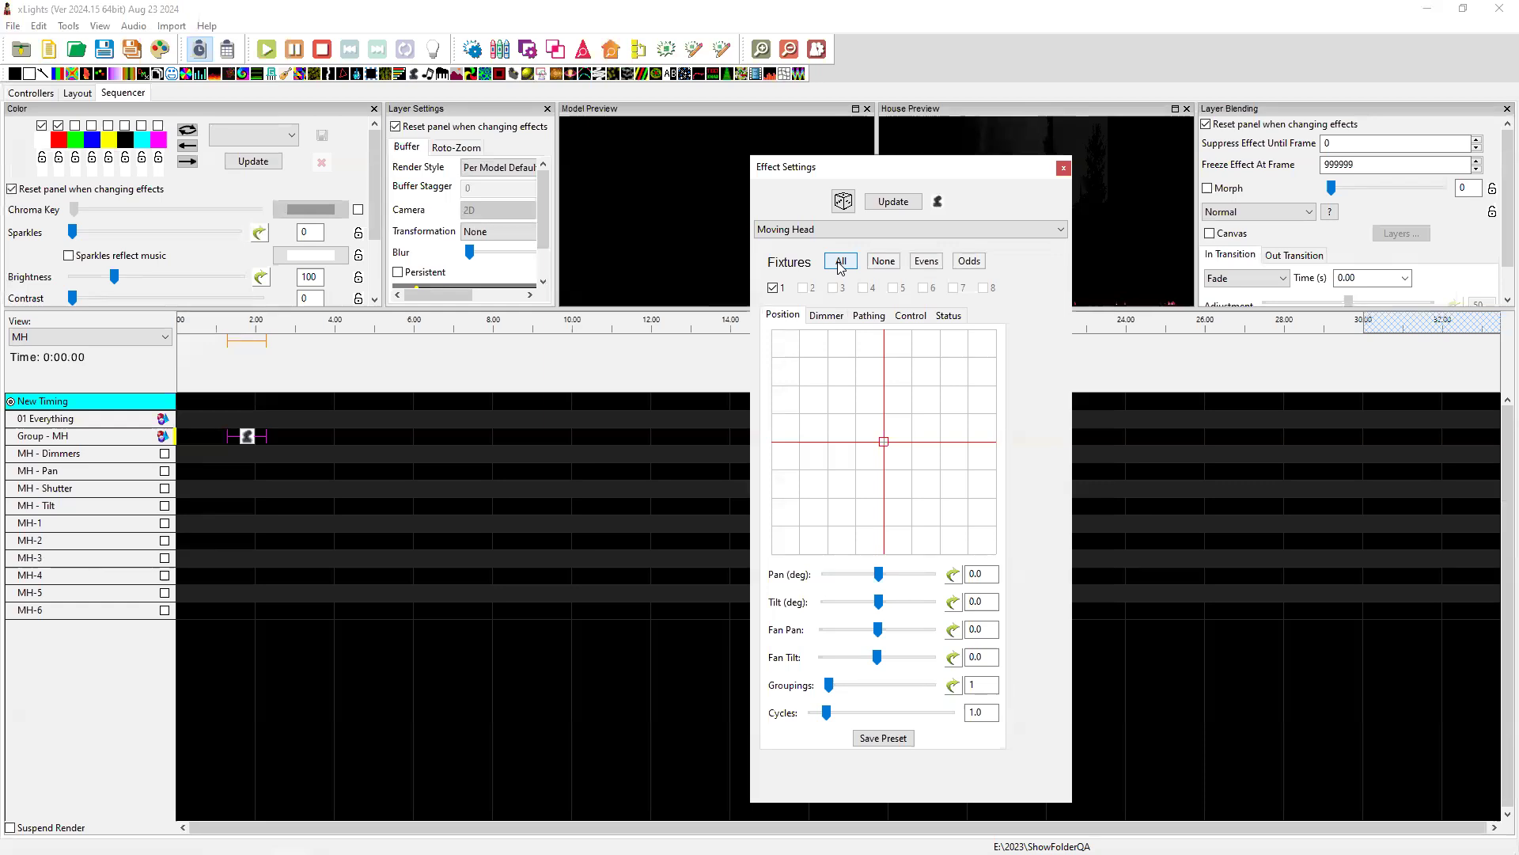
- Switch to the release notes in Notepad and highlight the Matrix Dialog labels fix and the fix for crashes when creating aliases from mappings
key(alt+Tab)
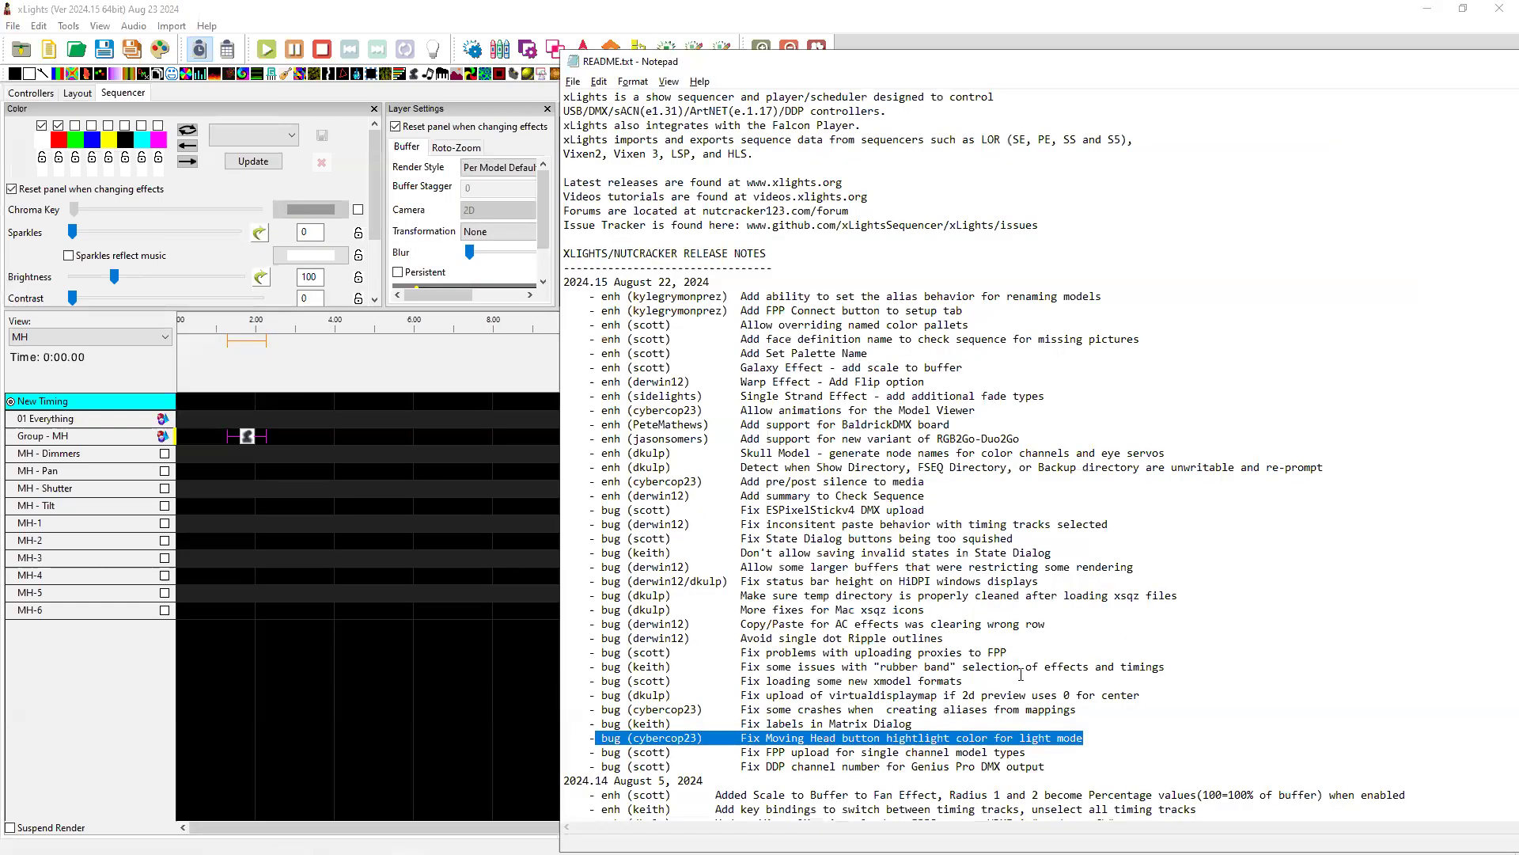
drag(942, 723, 587, 725)
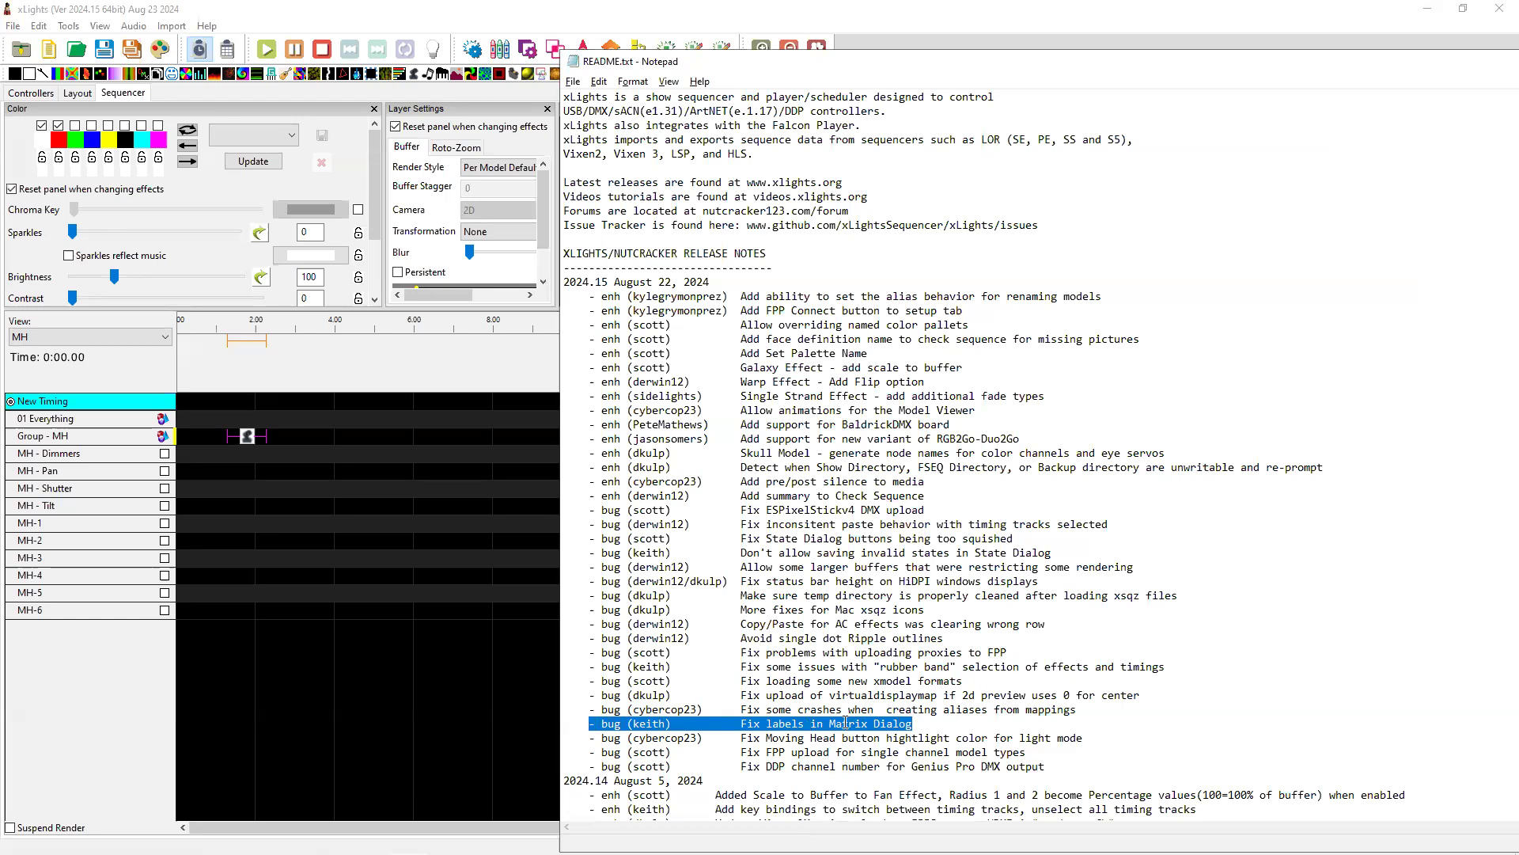
drag(936, 725, 585, 725)
drag(1078, 709, 604, 709)
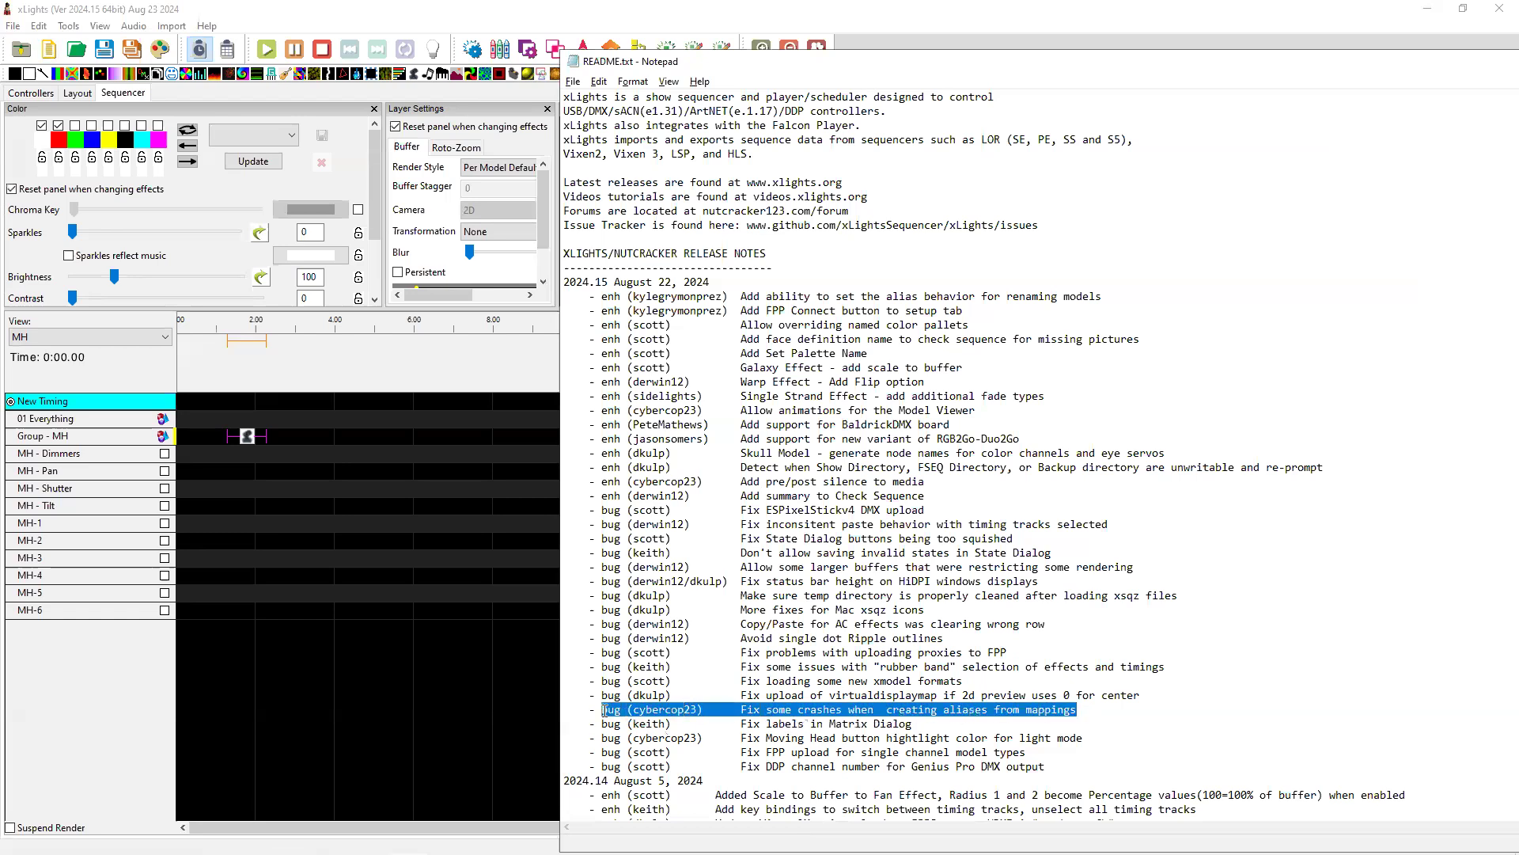
- Return to xLights and open Bluey - Theme Song Remix.xsq for importing its effects
click(565, 21)
click(171, 27)
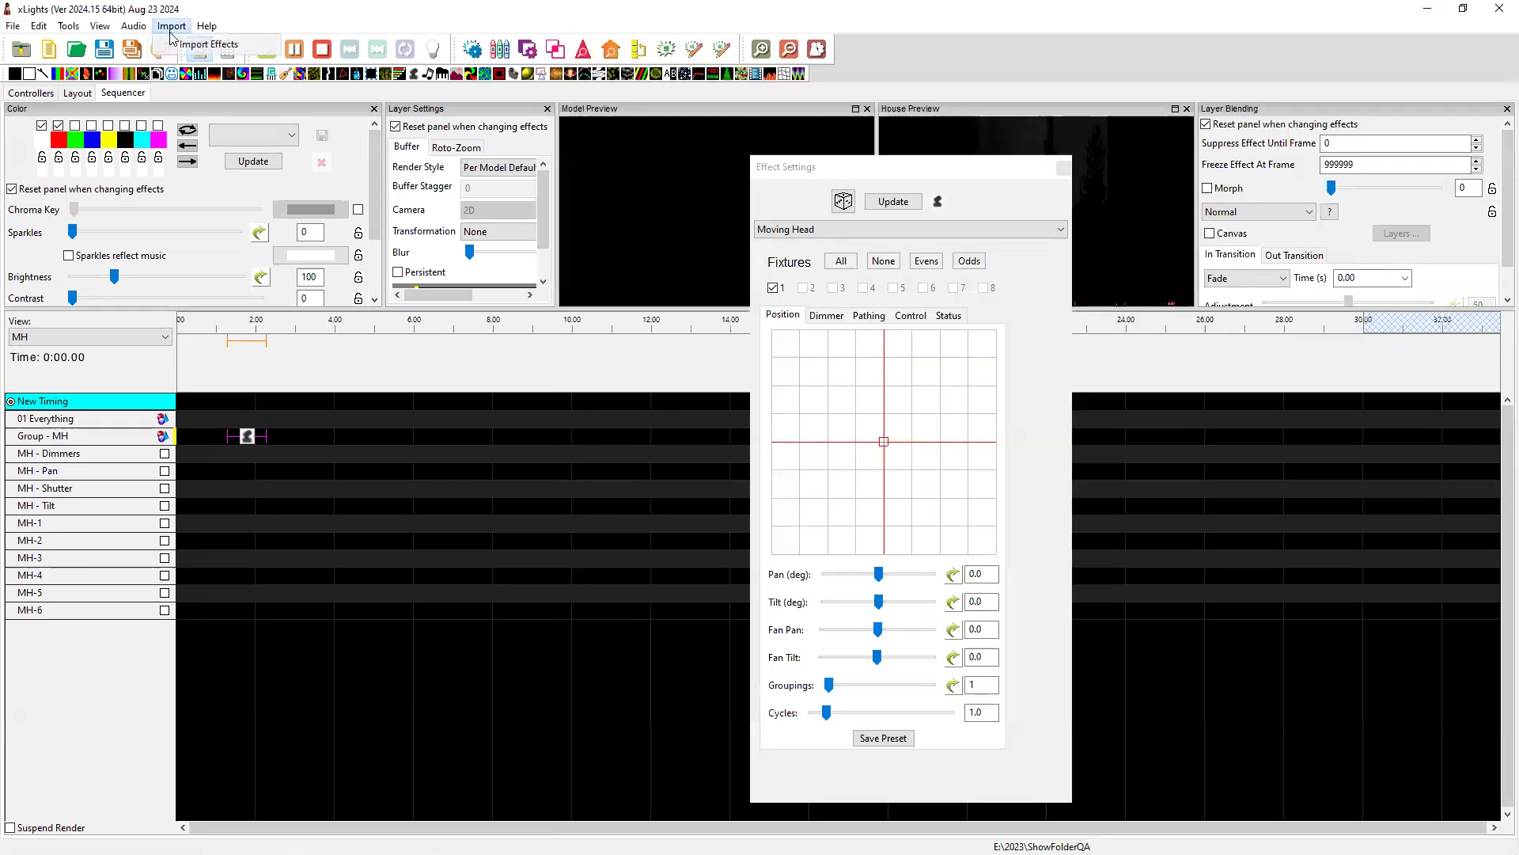
click(204, 43)
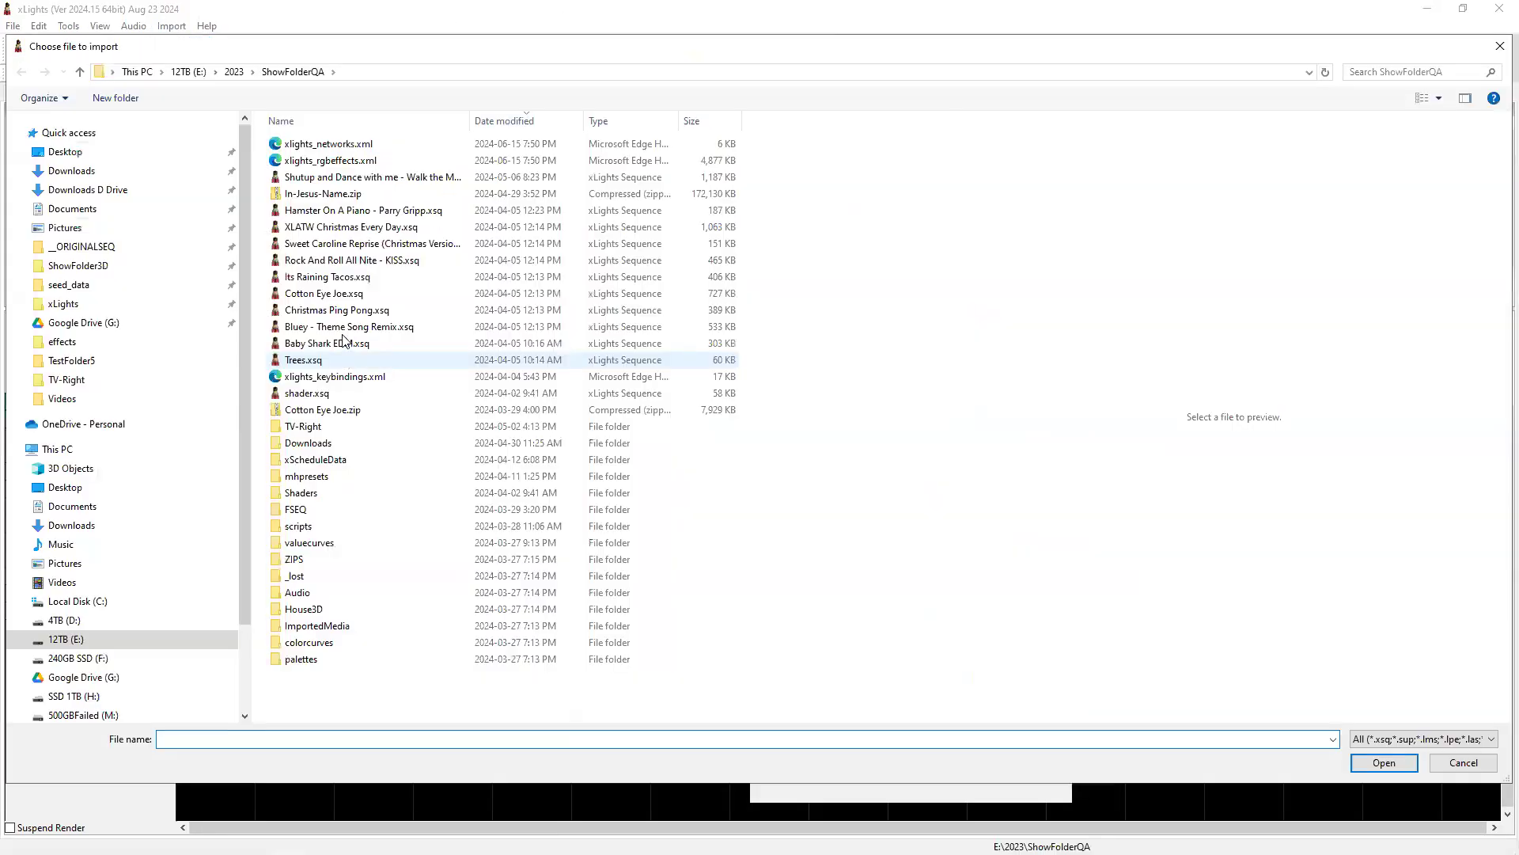
click(349, 326)
click(1383, 762)
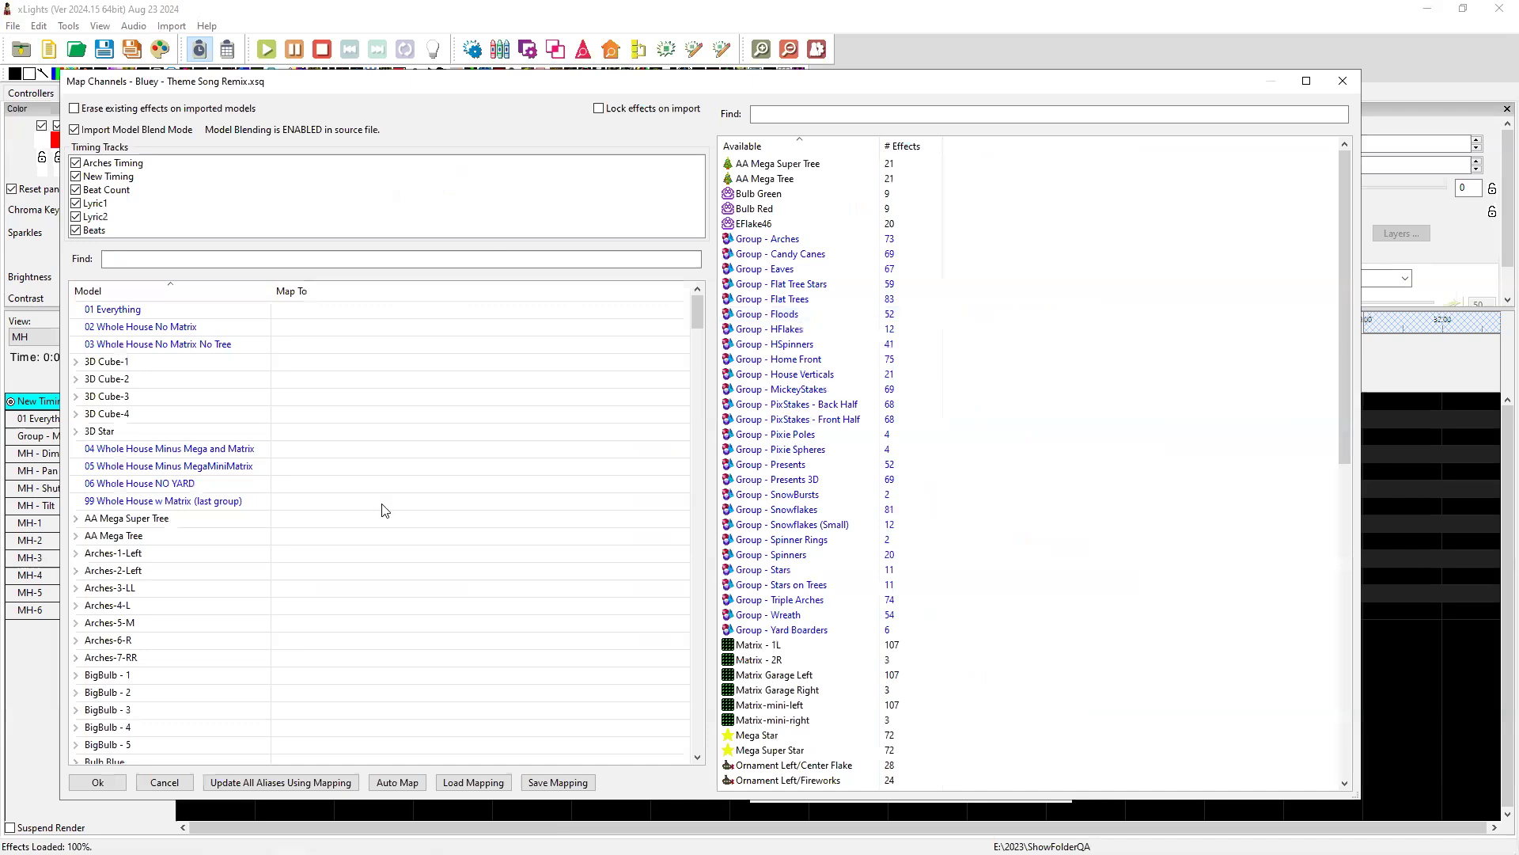
- Map the available Ornament Left/Fireworks effects to the Fireworks submodel of the Ornament Left model
scroll(238, 550, down, 11)
scroll(157, 557, down, 5)
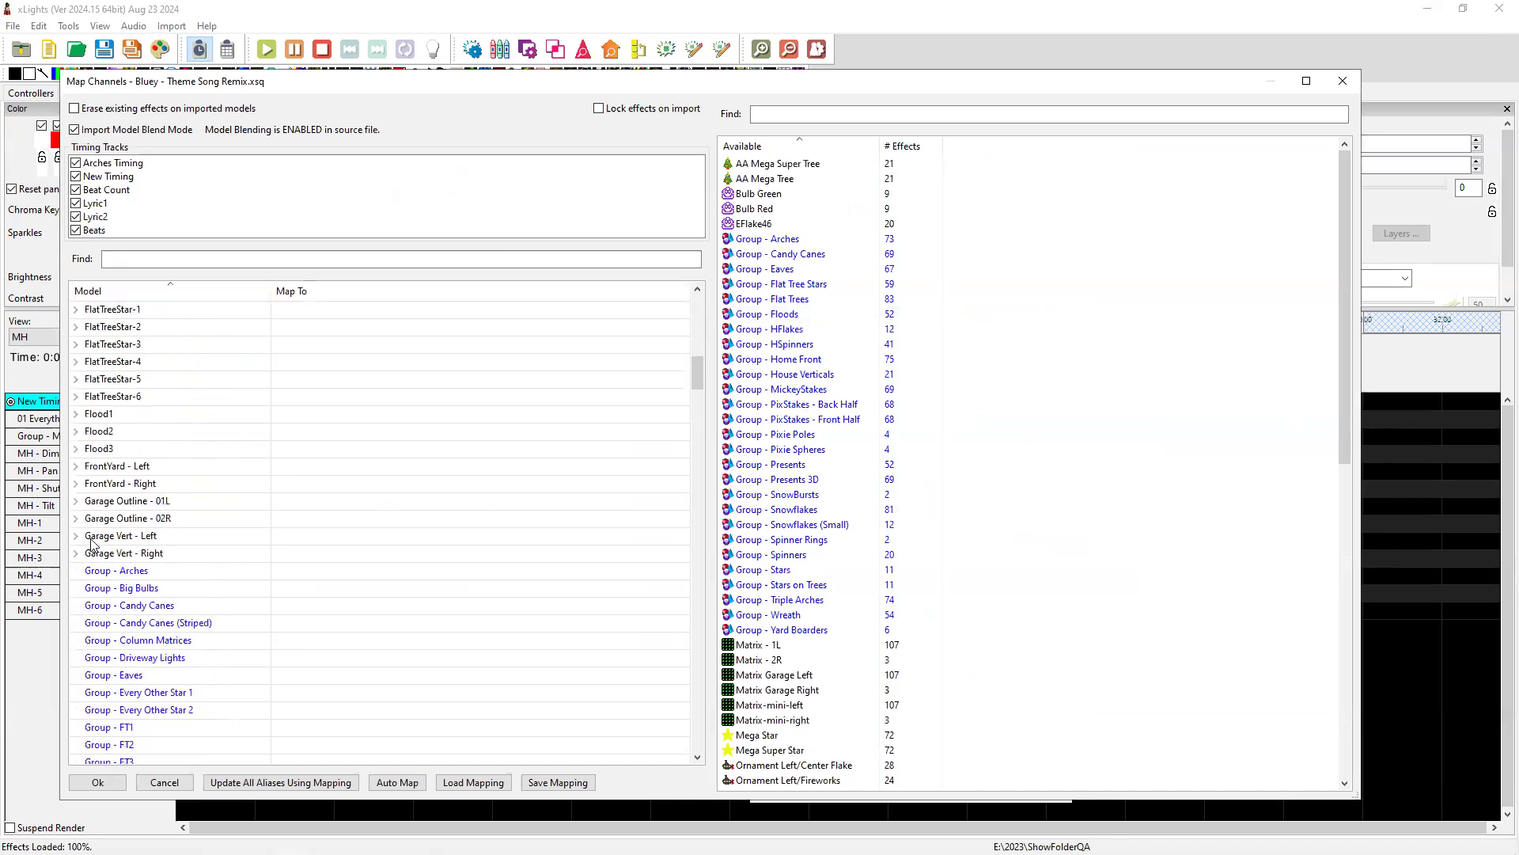
scroll(139, 562, down, 18)
scroll(137, 560, down, 20)
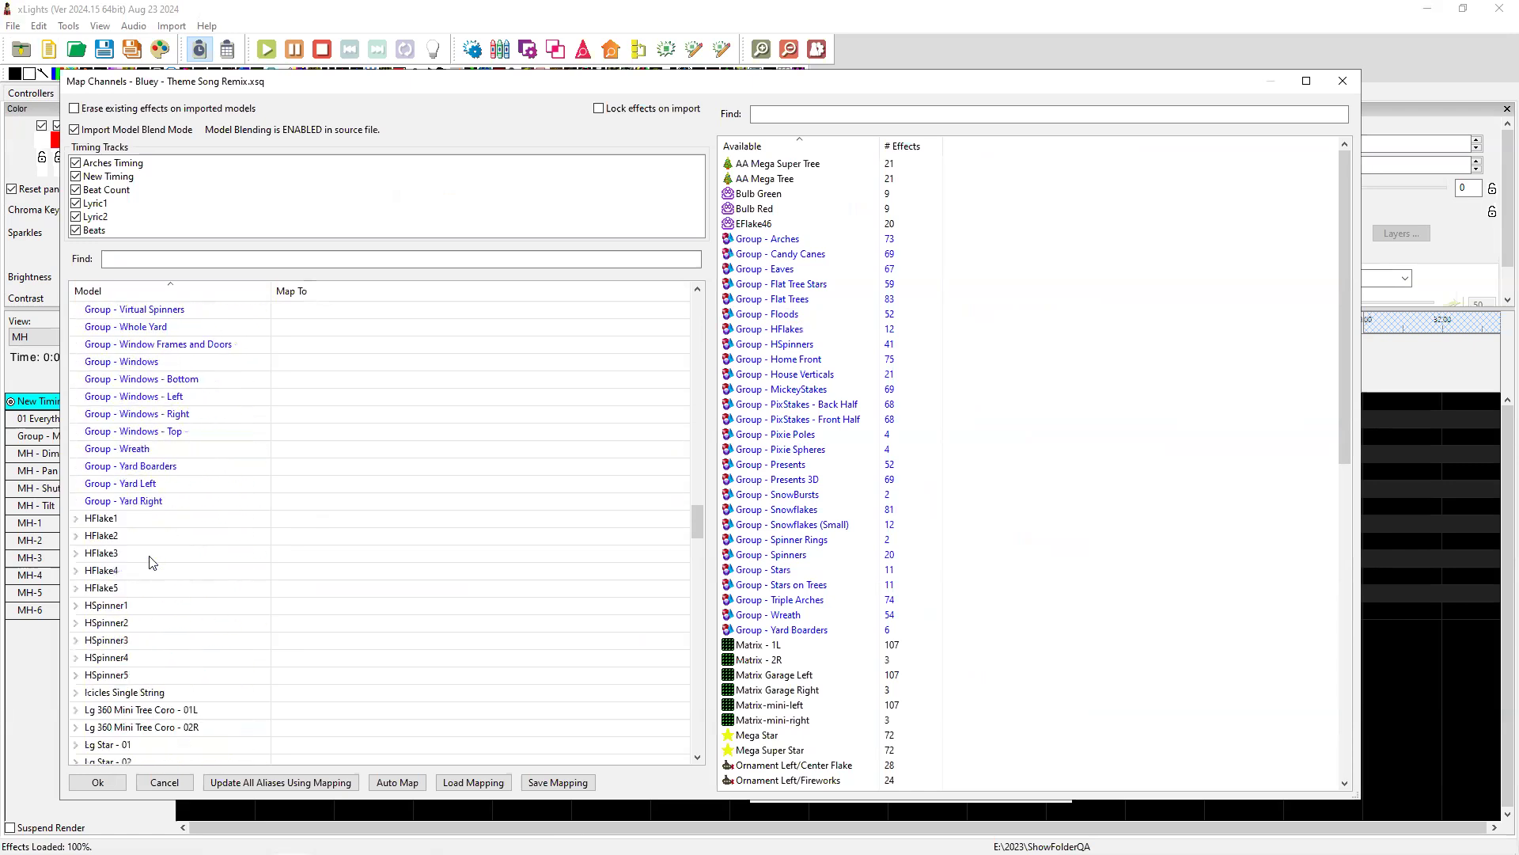
scroll(154, 565, down, 7)
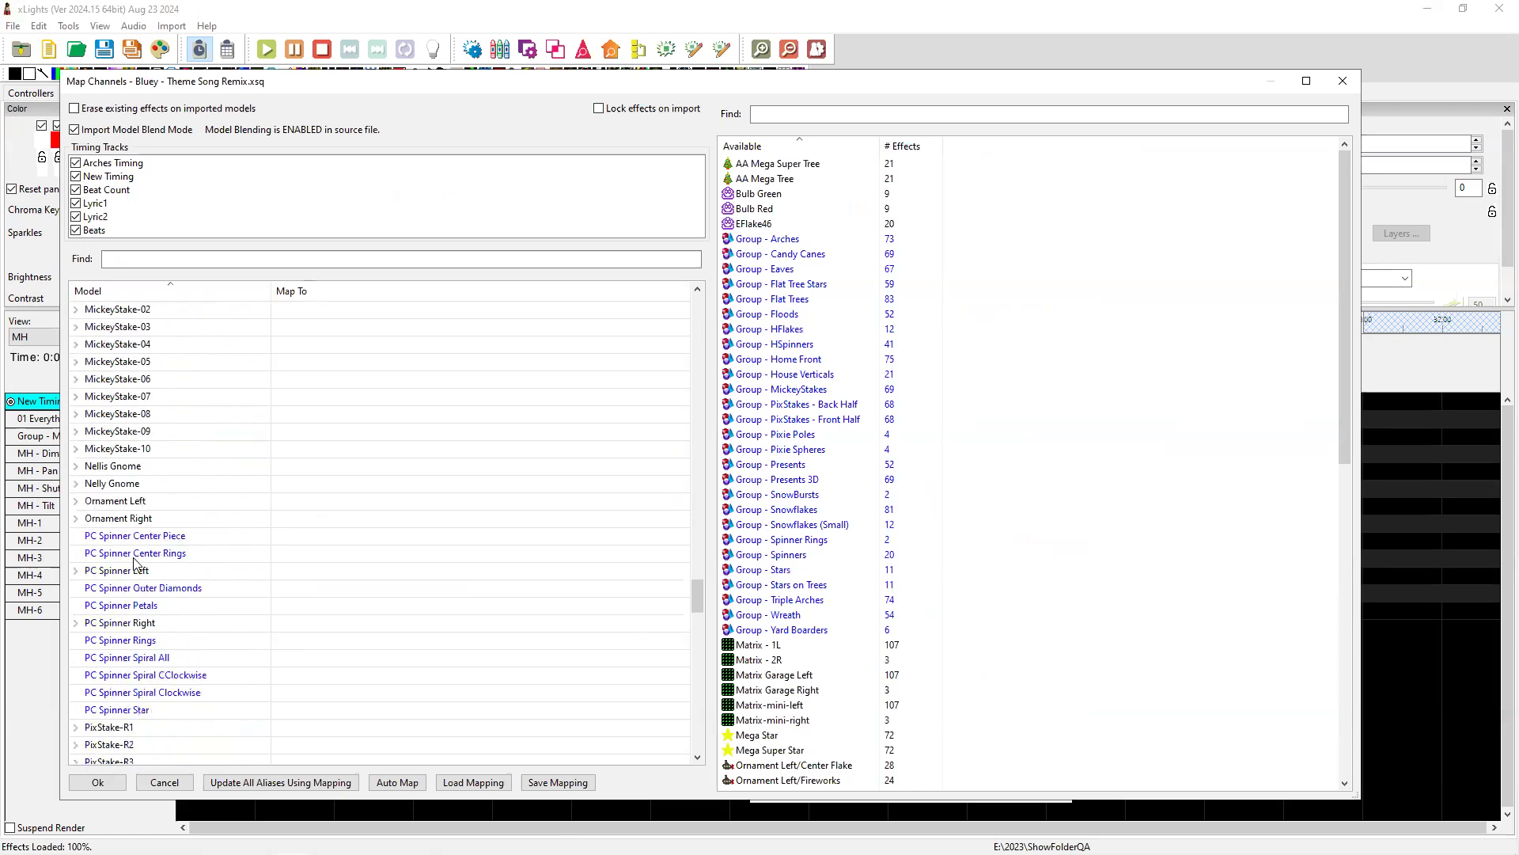
click(77, 502)
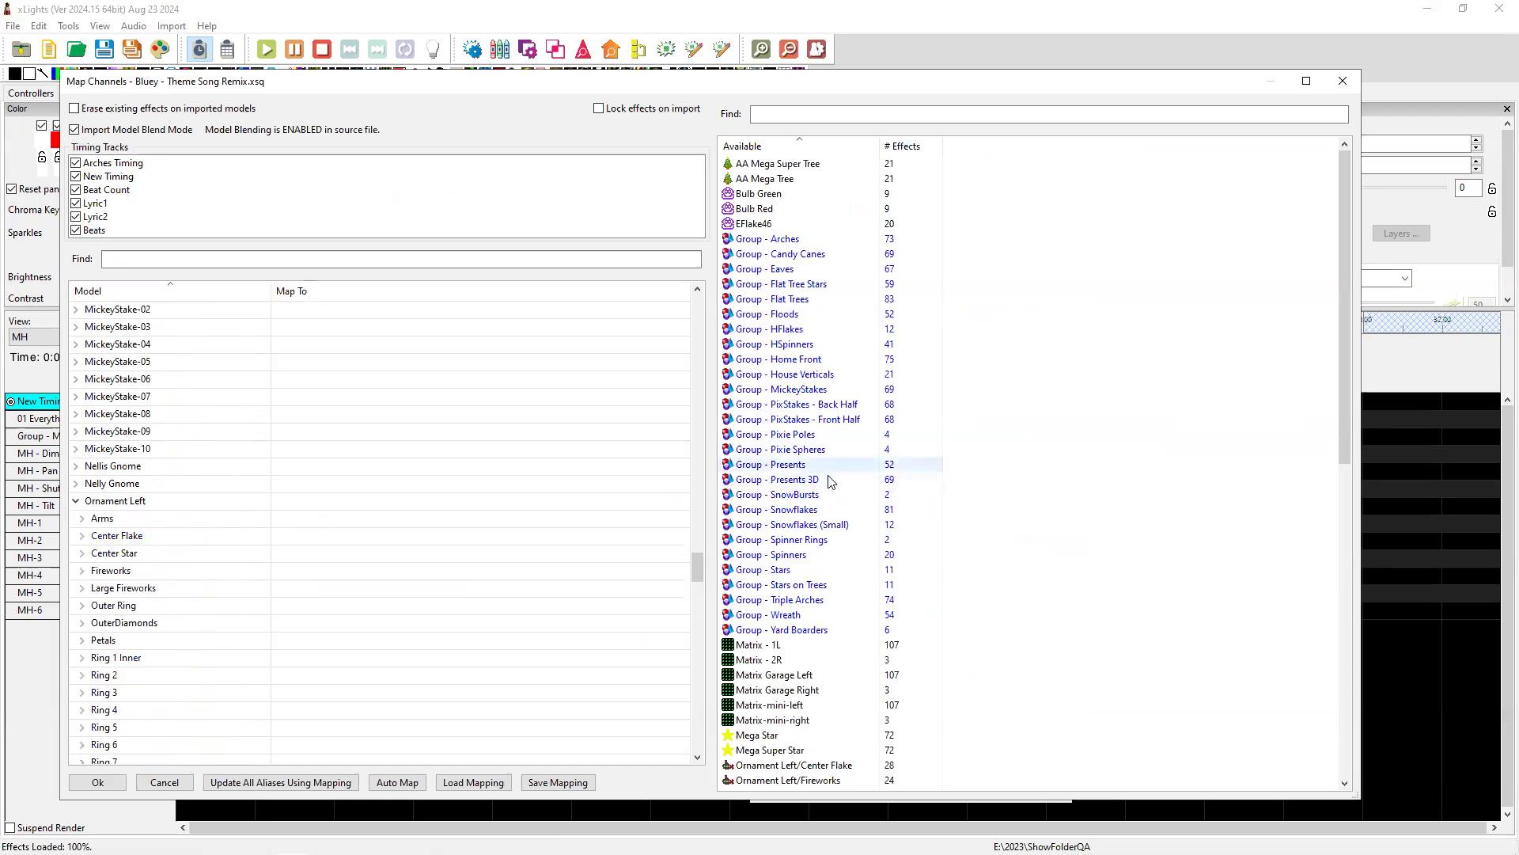
scroll(806, 667, down, 1)
drag(803, 735, 287, 572)
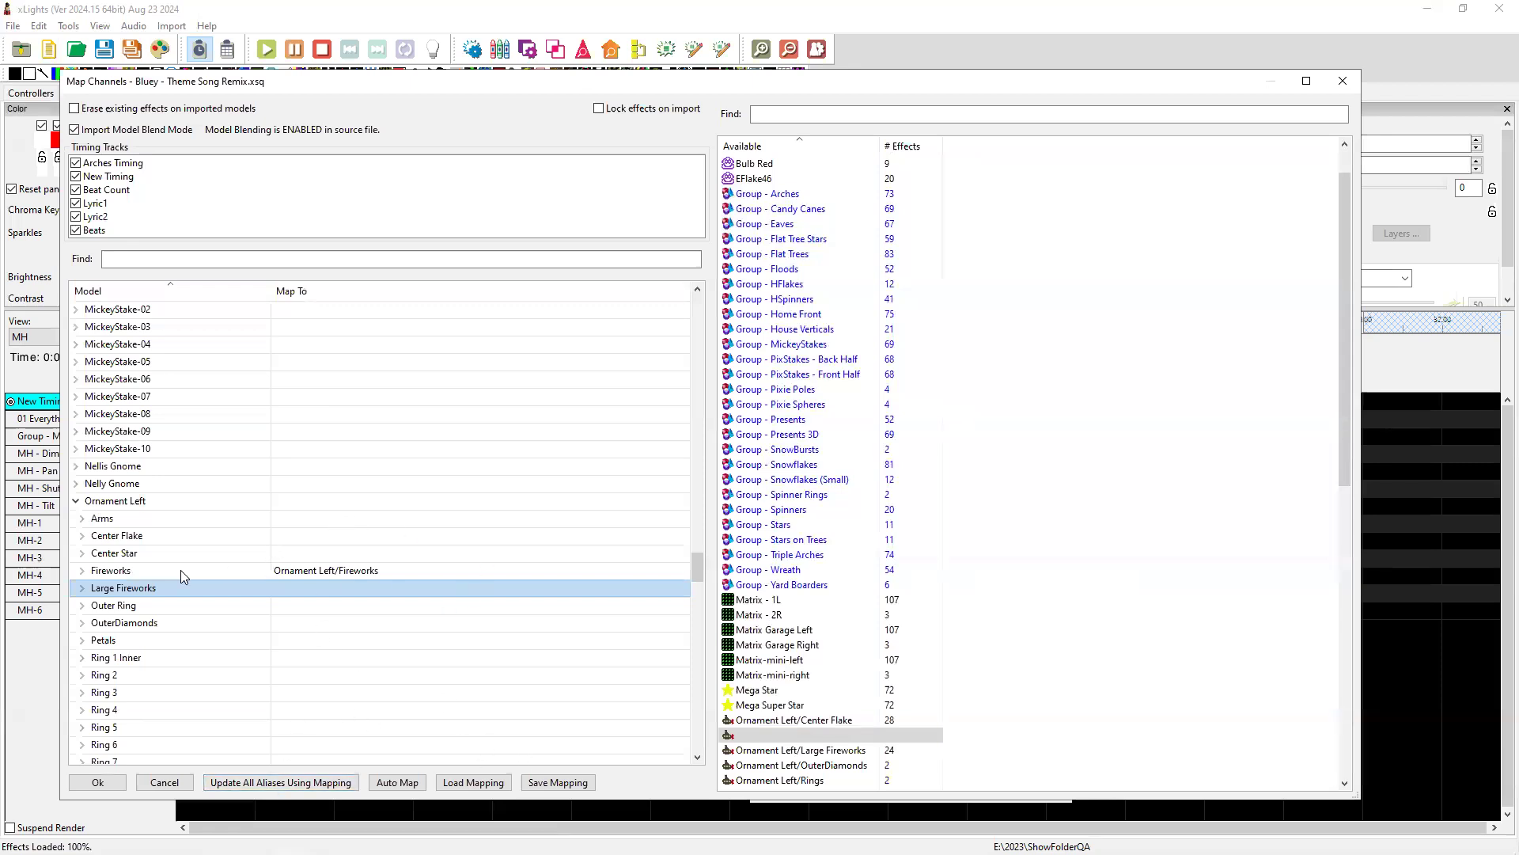
- Switch to the release notes in Notepad and highlight the virtualdisplaymap upload fix and the new xmodel formats loading fix
key(alt+Tab)
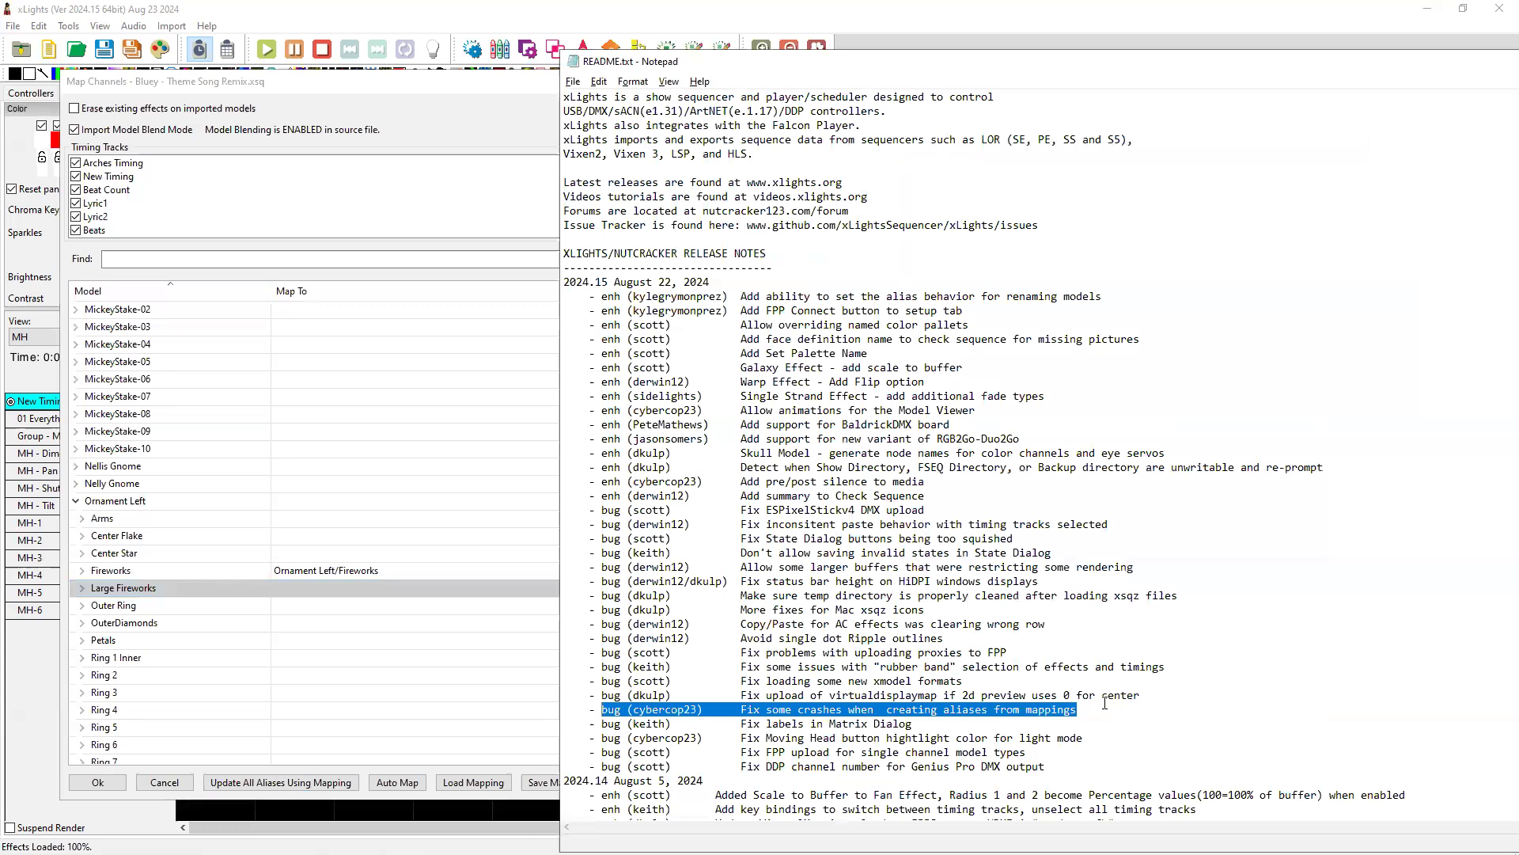
drag(1142, 695, 587, 698)
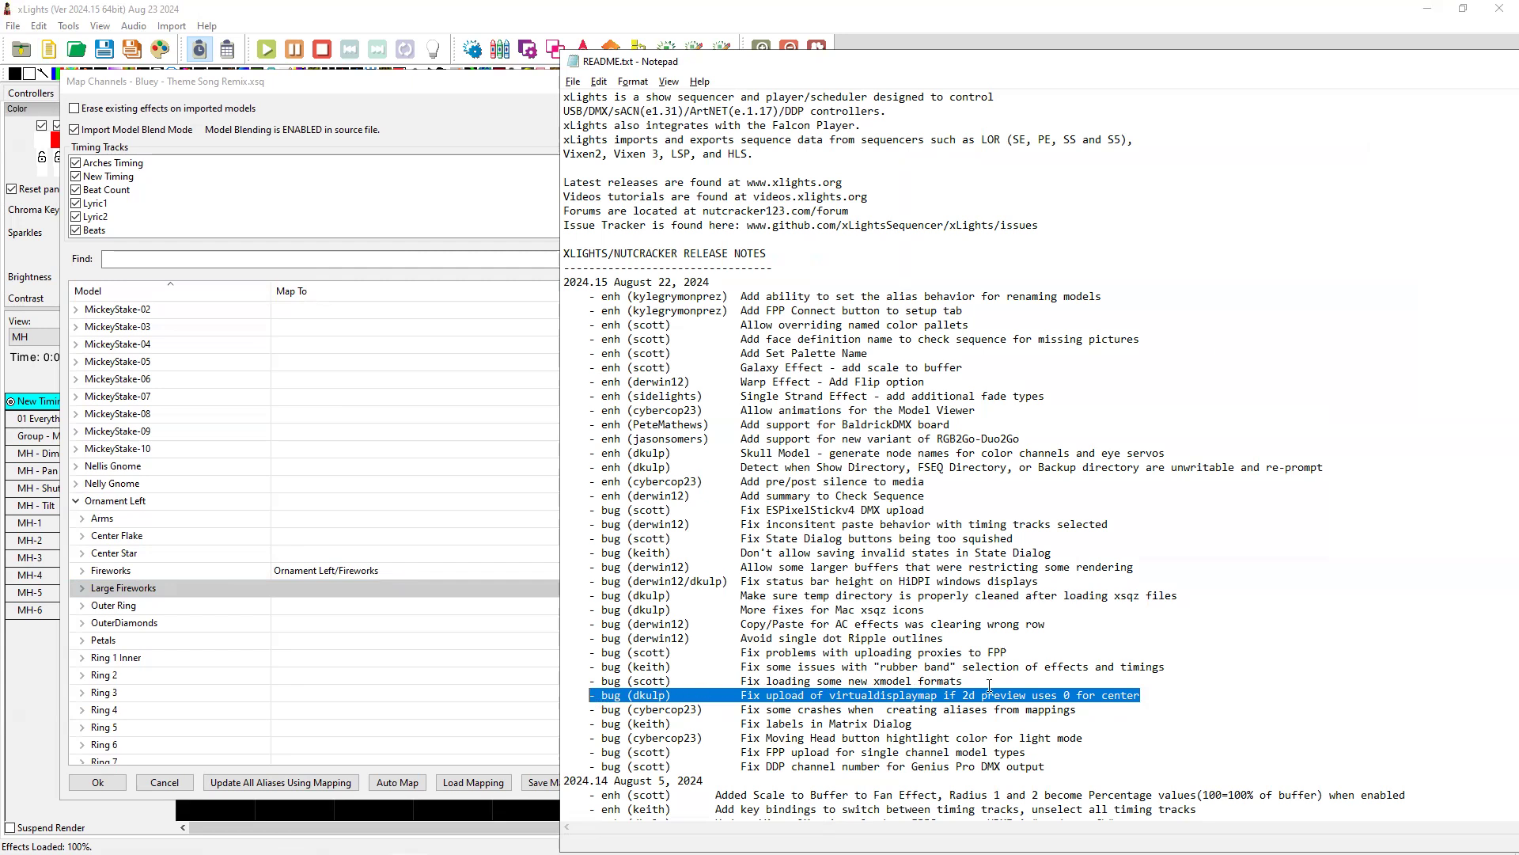
drag(975, 686, 597, 683)
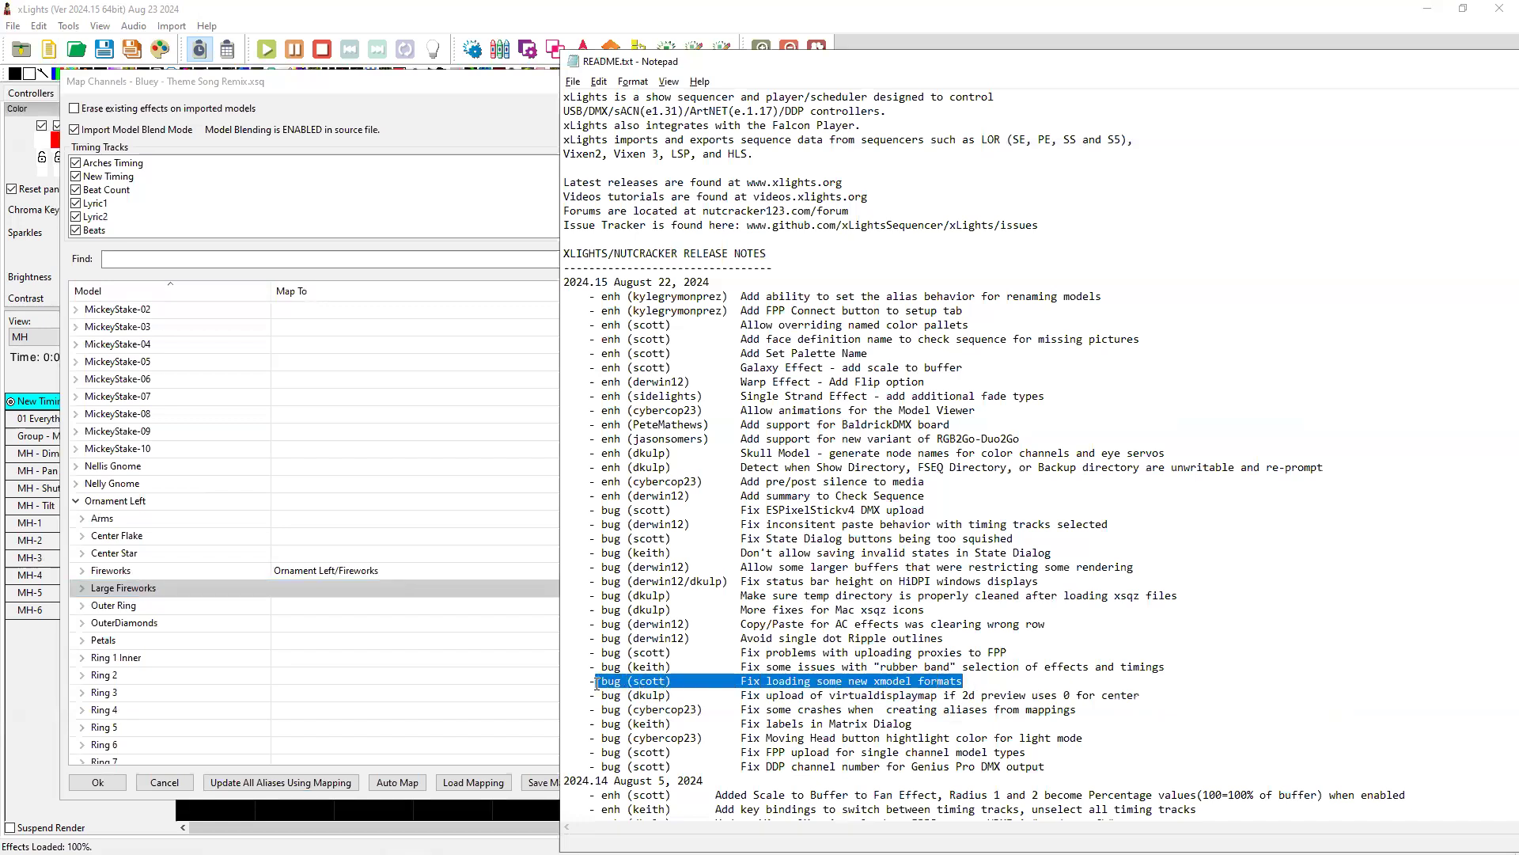
- Return to xLights, close the channel mapping without importing and show the house layout in 3D
click(500, 82)
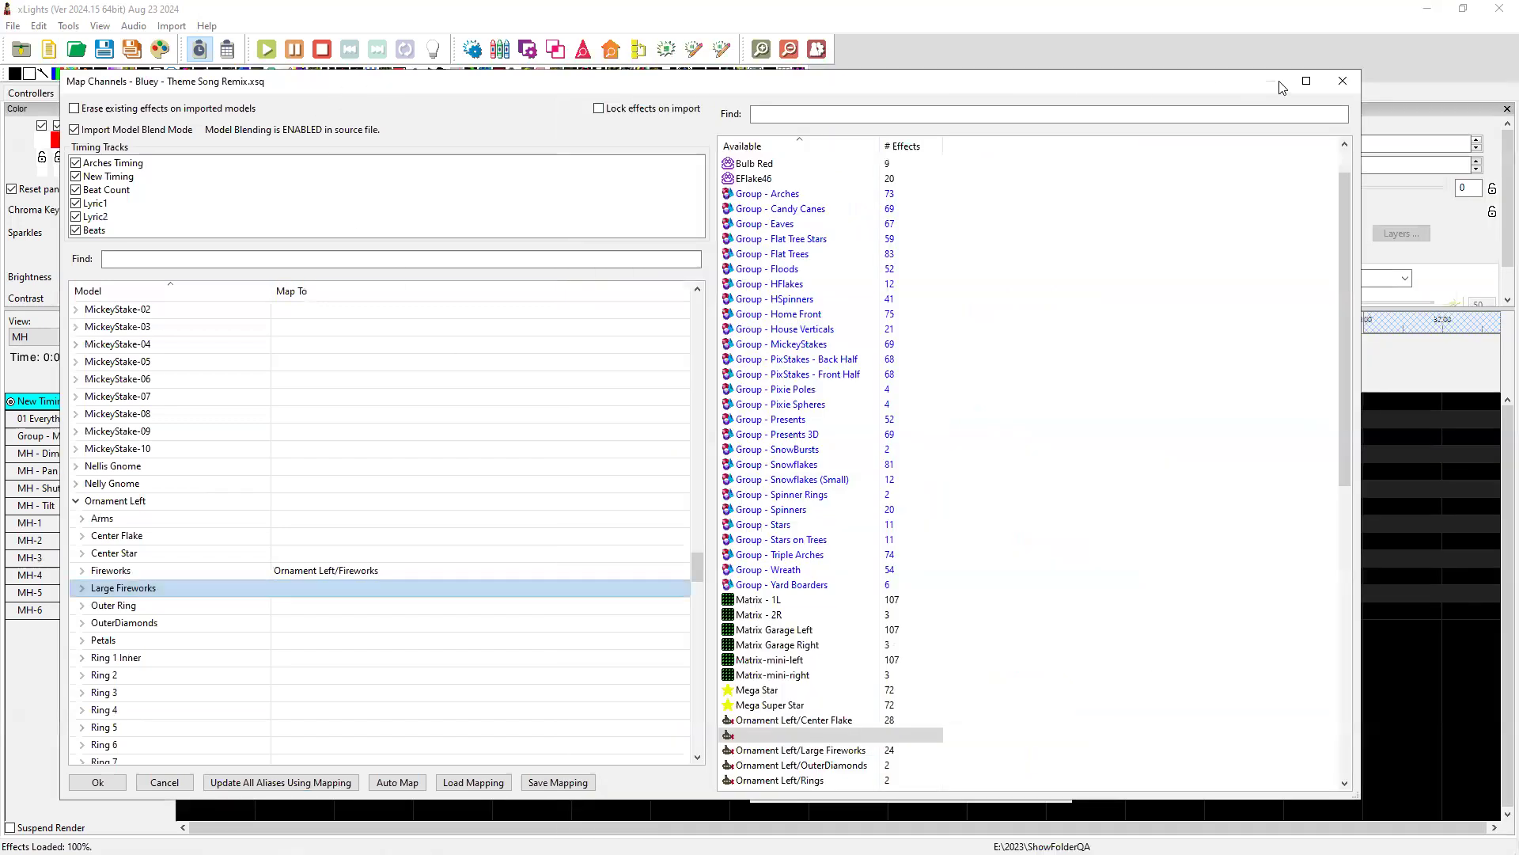
click(1343, 81)
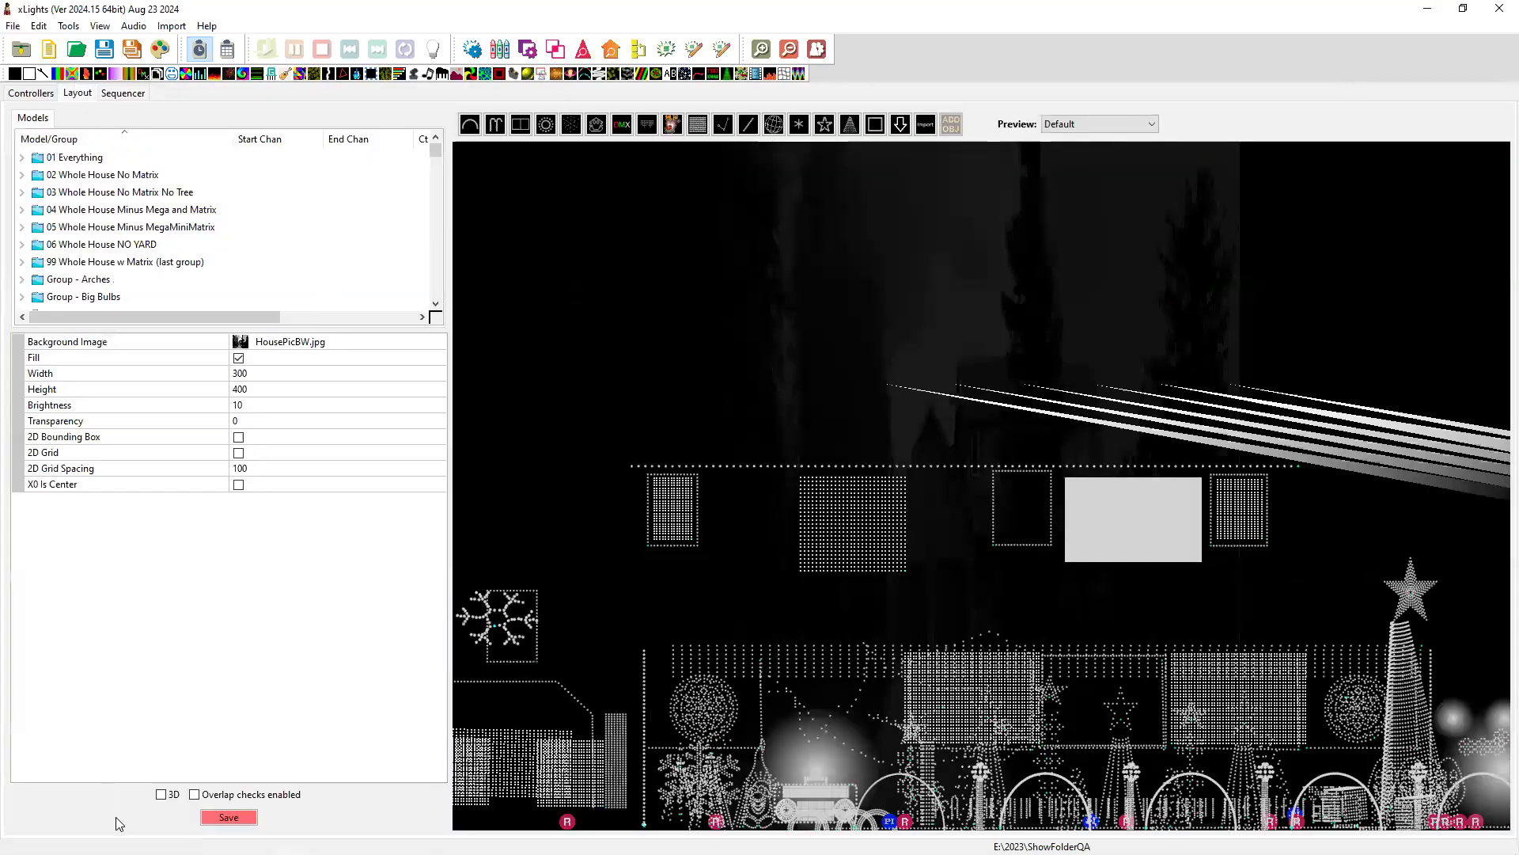
click(161, 794)
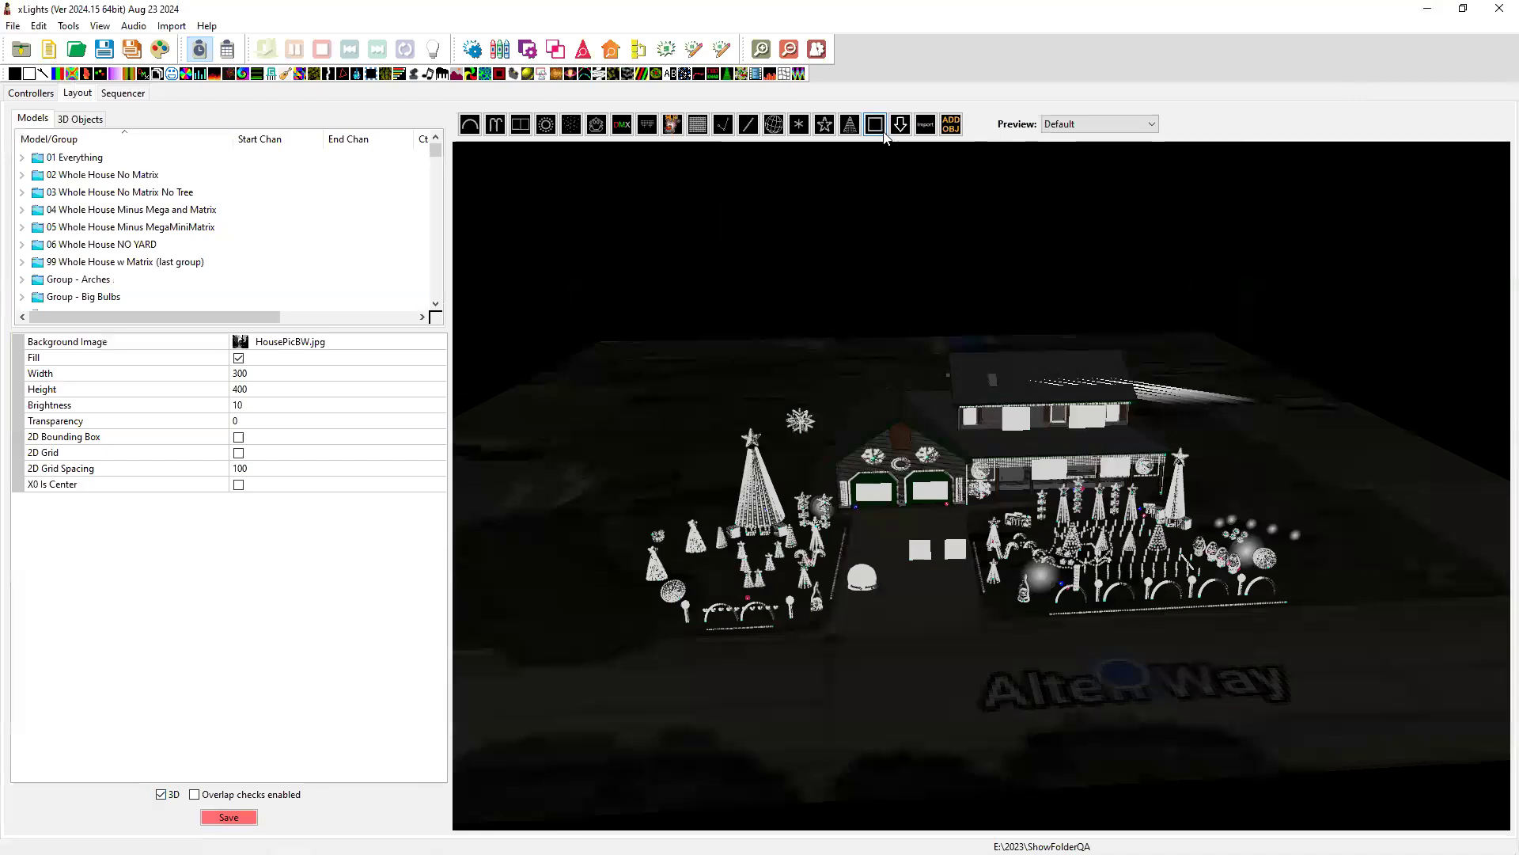
- Switch to the release notes in Notepad and highlight the fix for "rubber band" selection of effects and timings
key(alt+Tab)
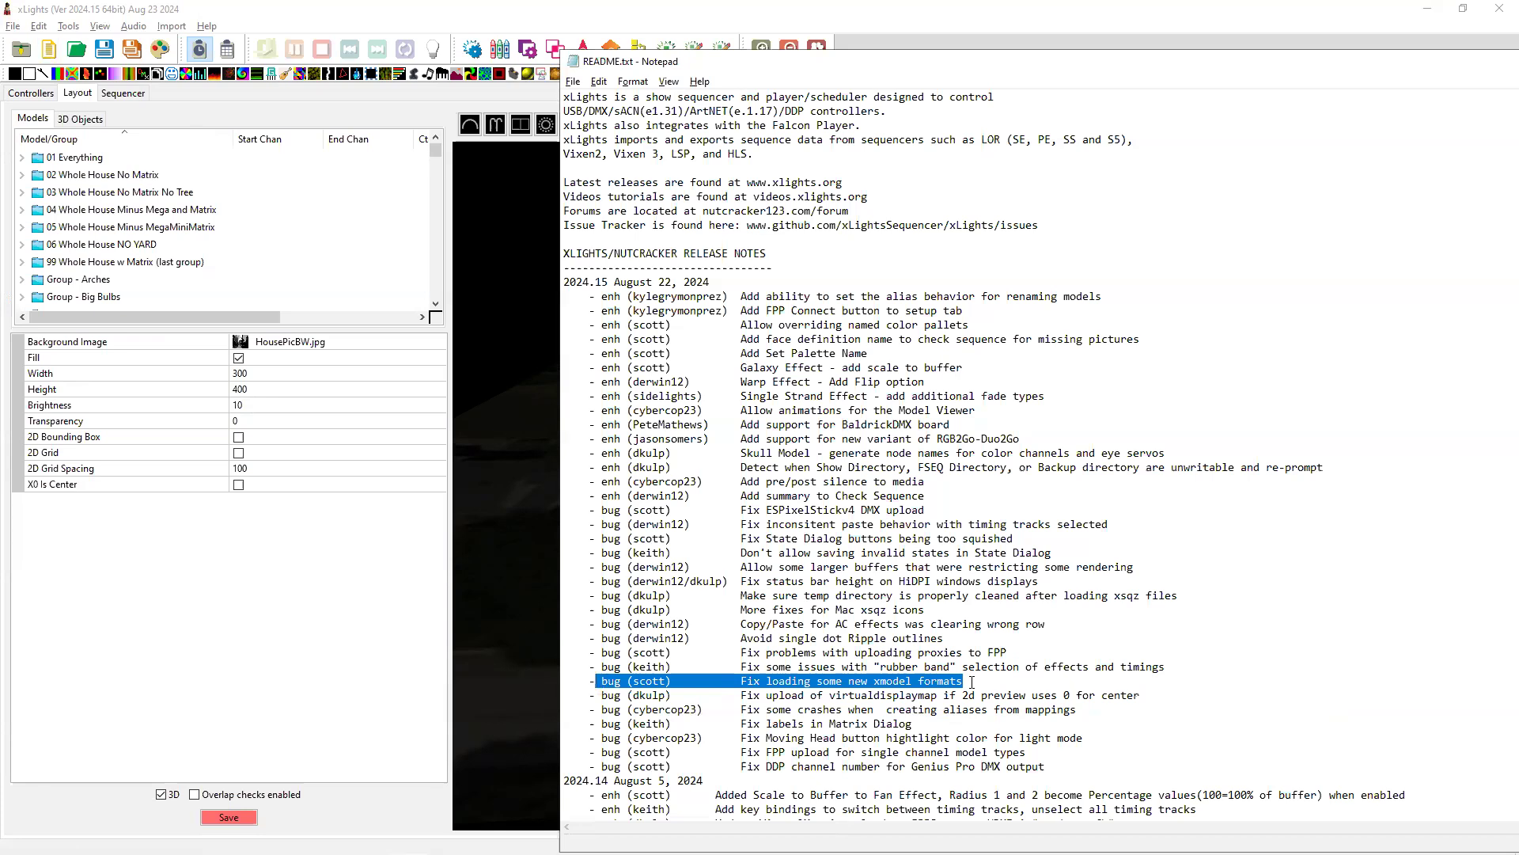
drag(1174, 668, 566, 667)
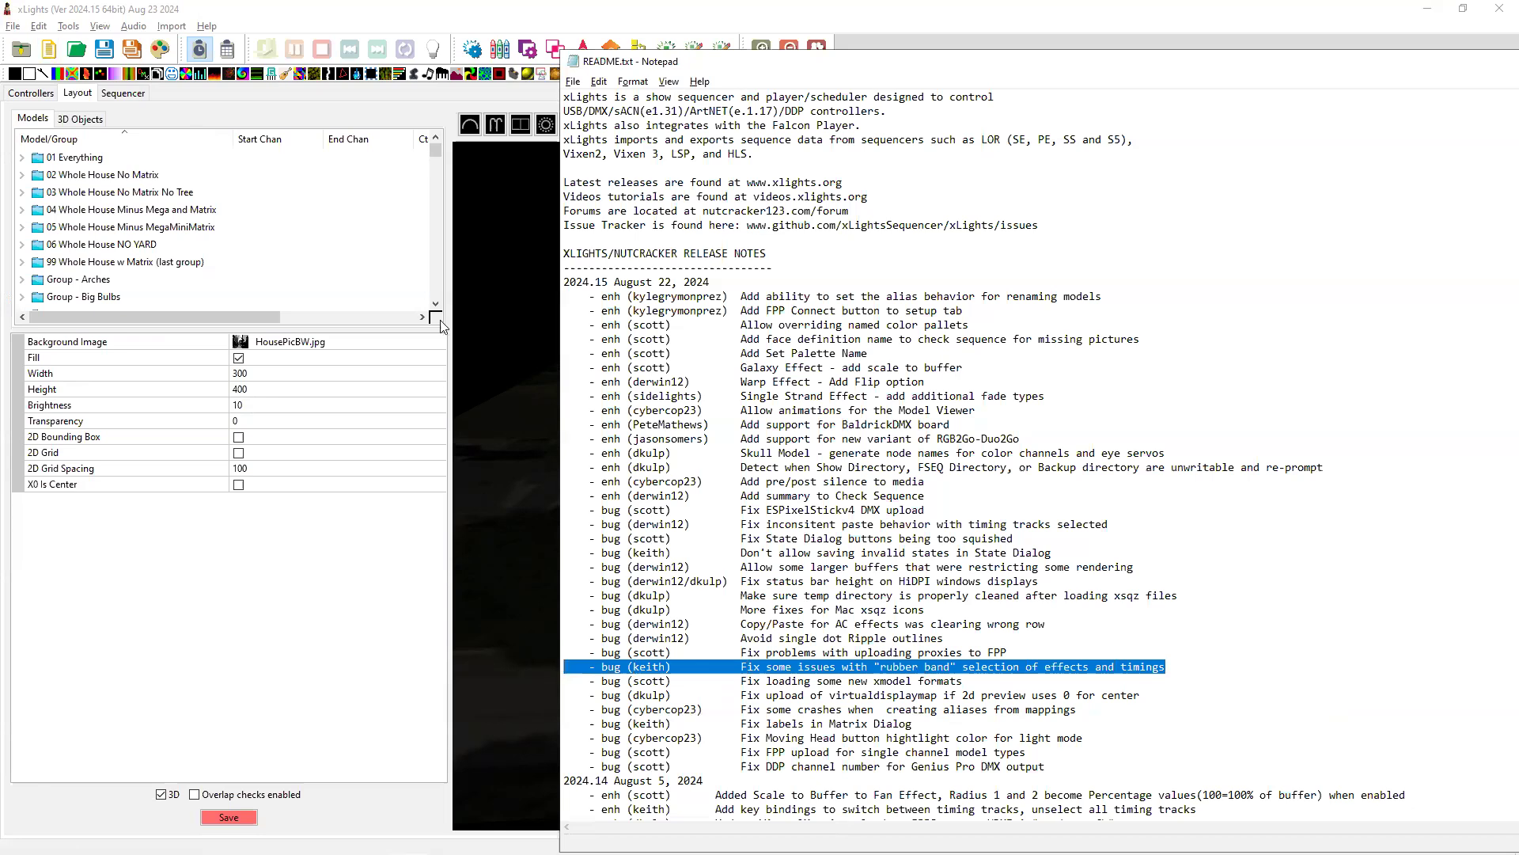
- Return to the xLights sequencer and add a timing track with the Empty interval
click(114, 93)
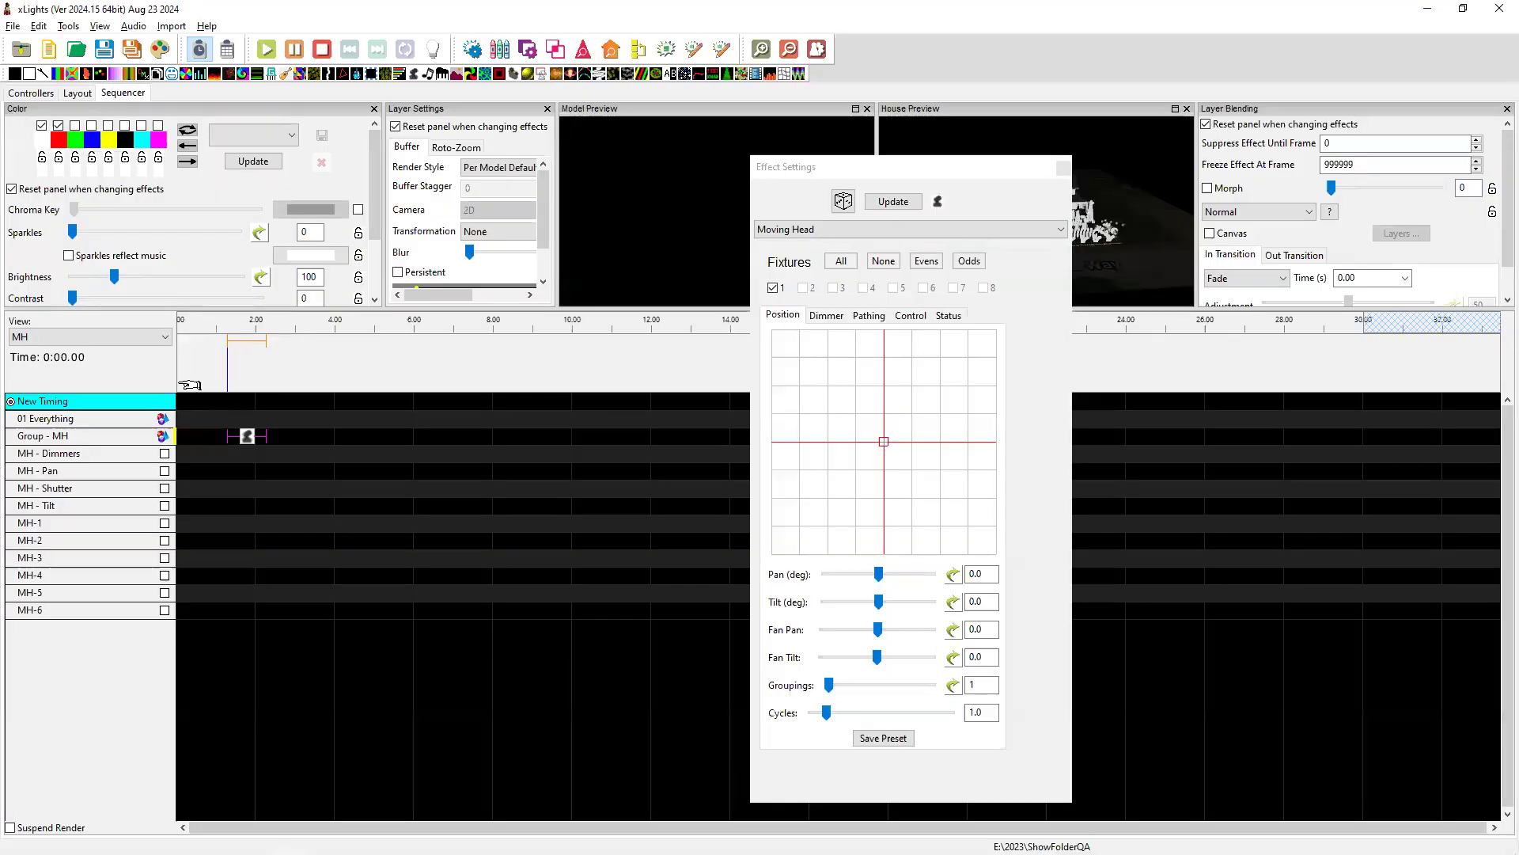
right_click(109, 401)
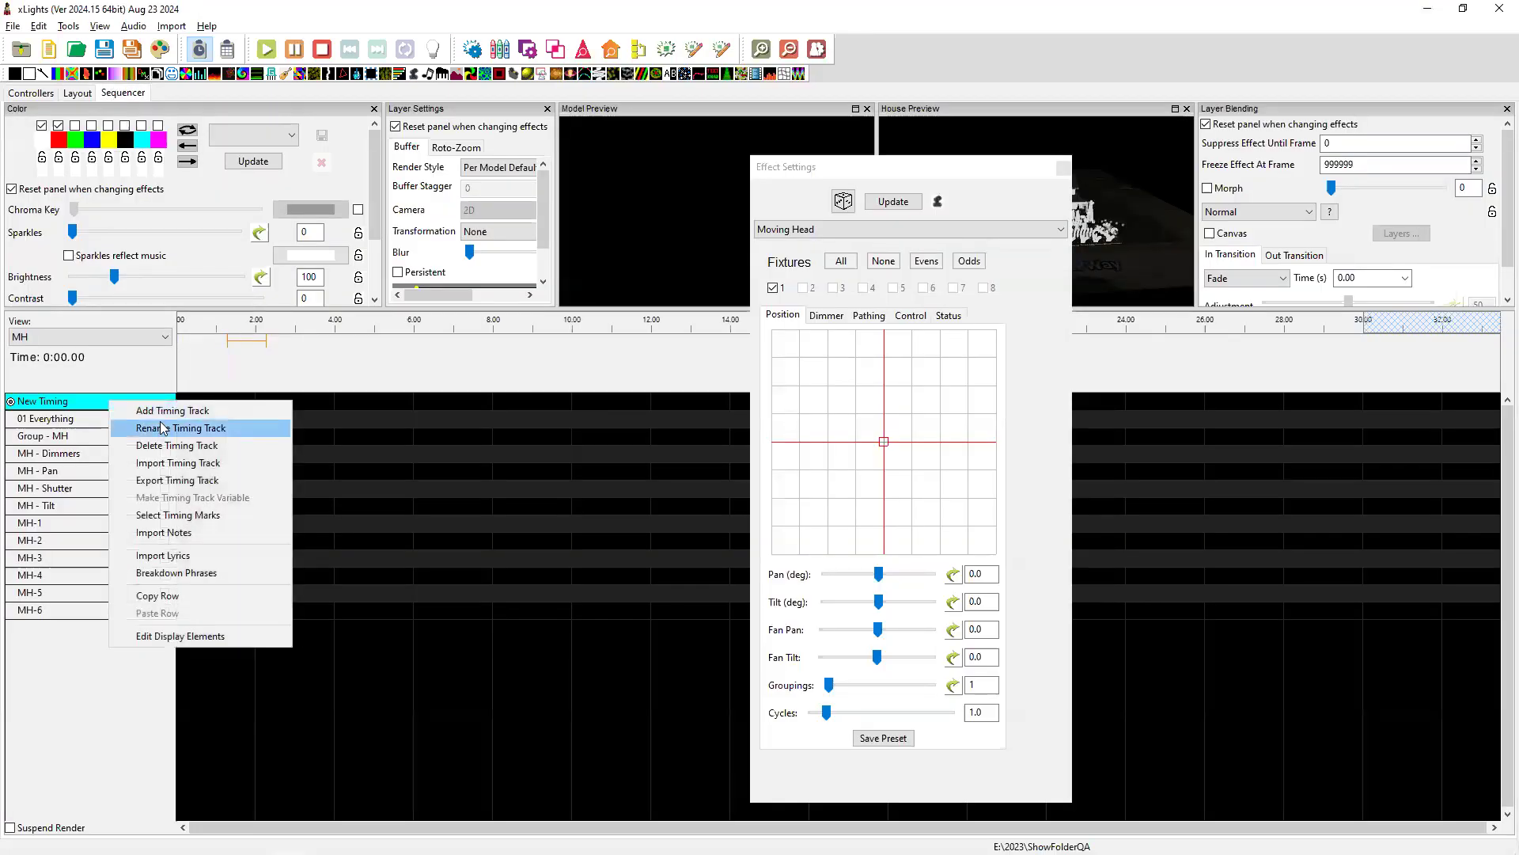
click(162, 410)
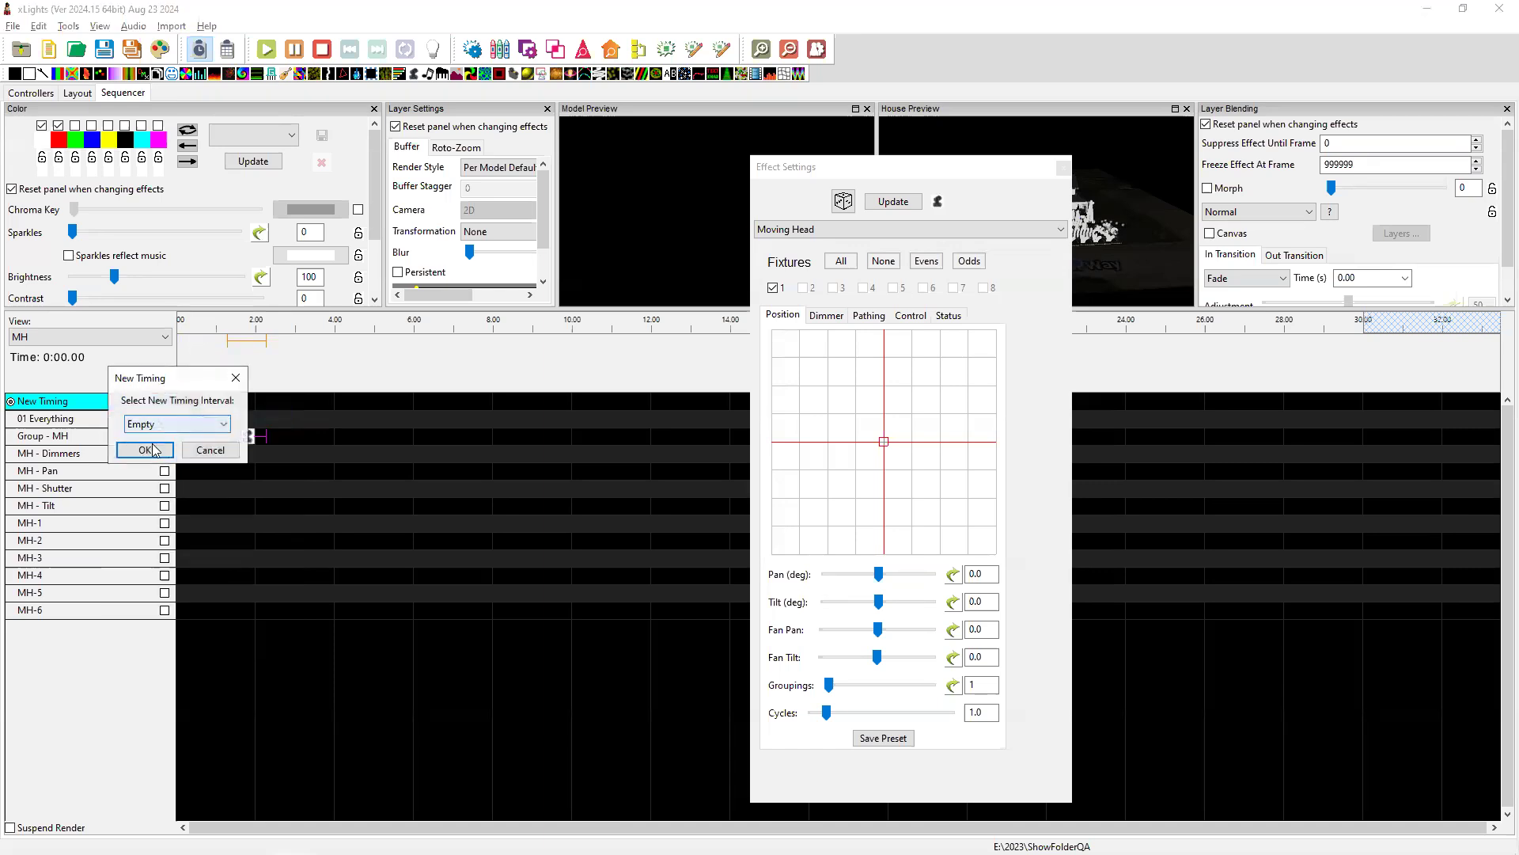
click(145, 450)
click(166, 478)
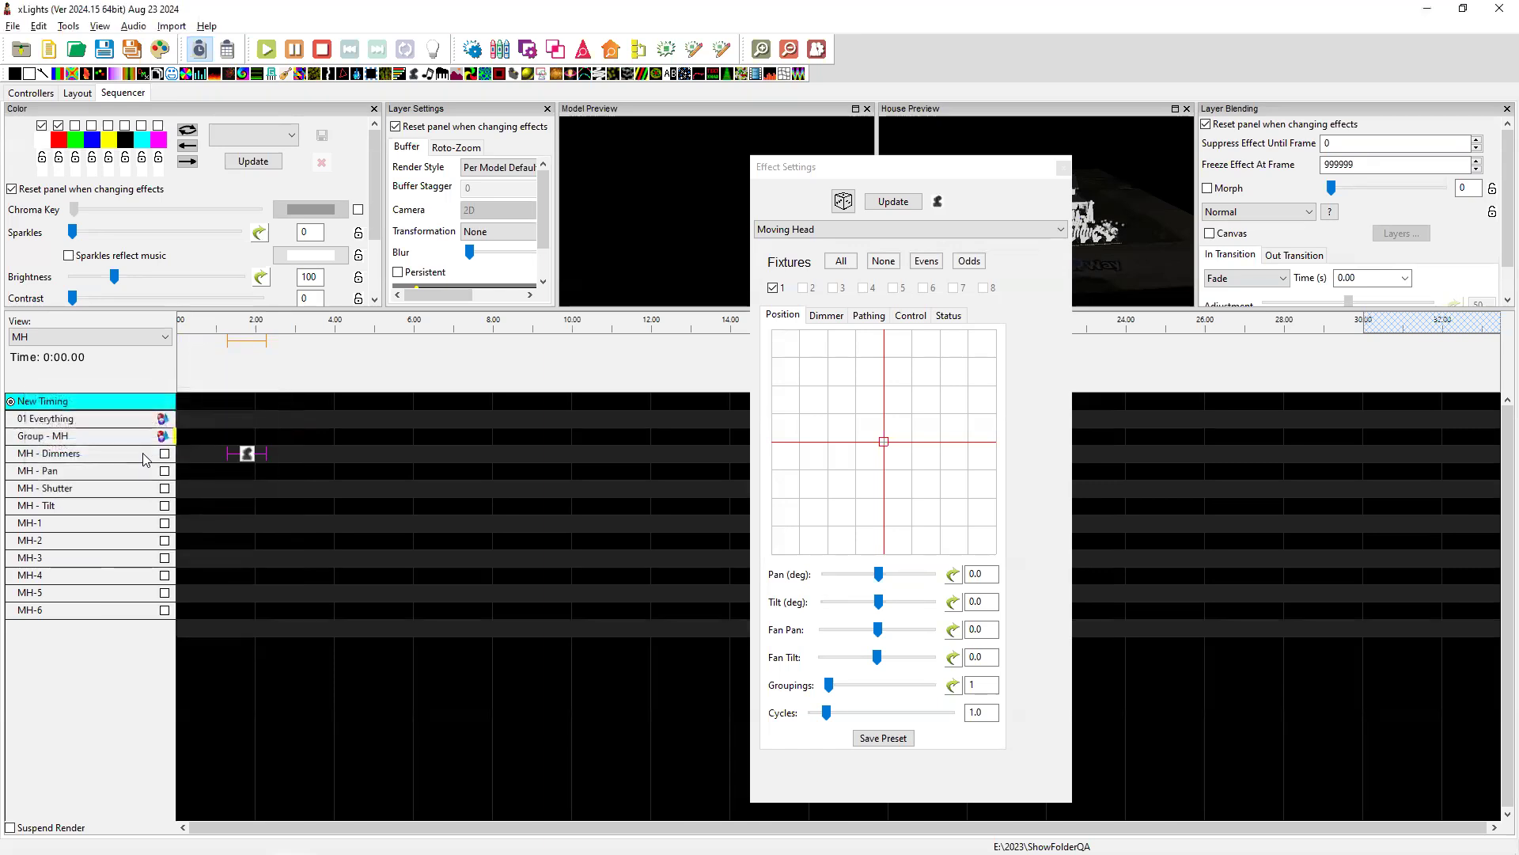
- Add a second new timing track with the Empty interval to the MH view
right_click(110, 400)
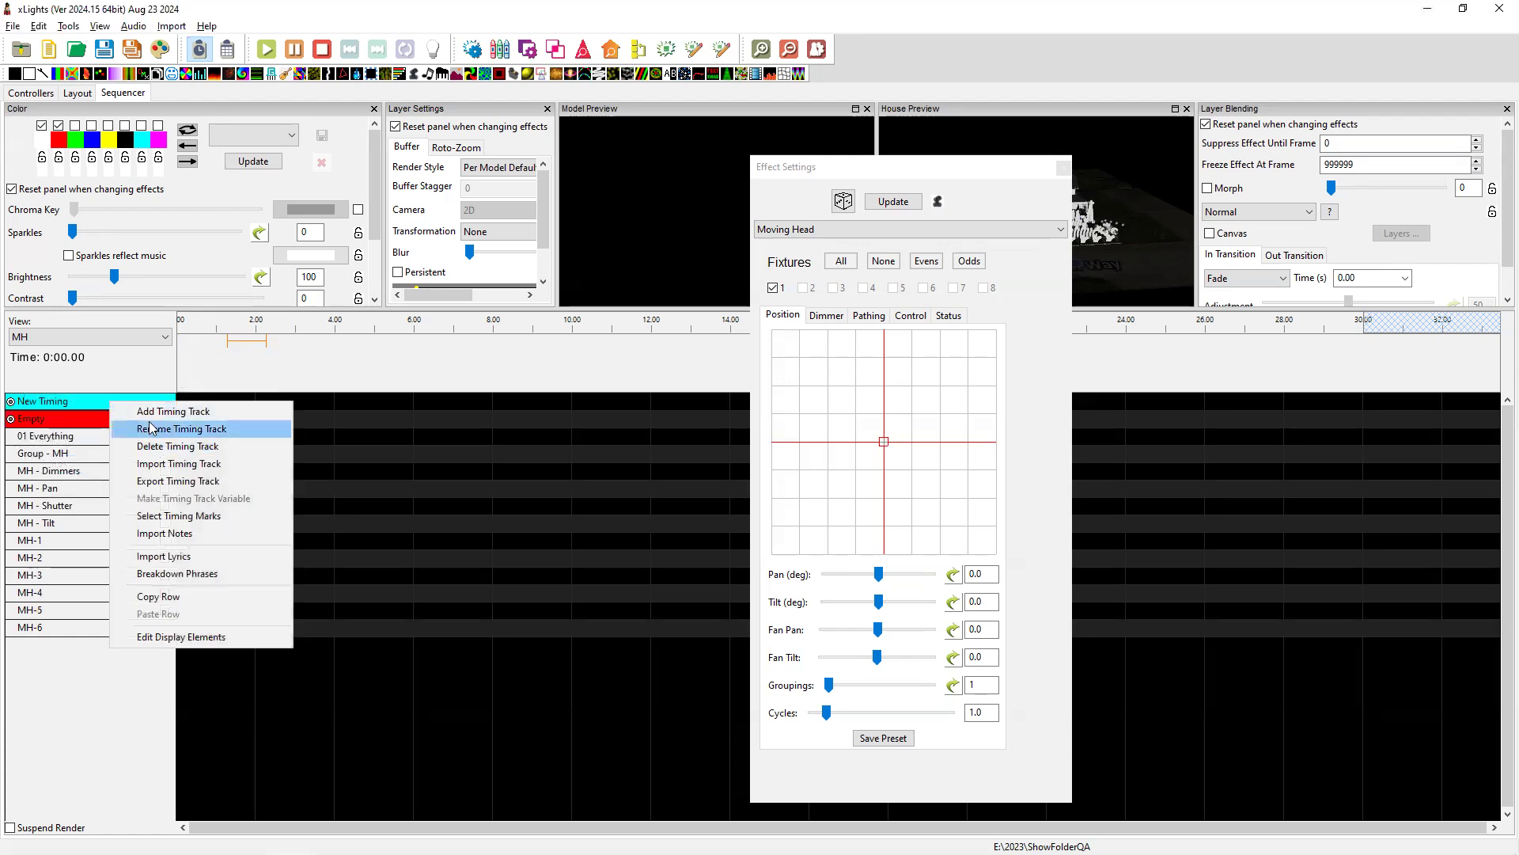
click(152, 412)
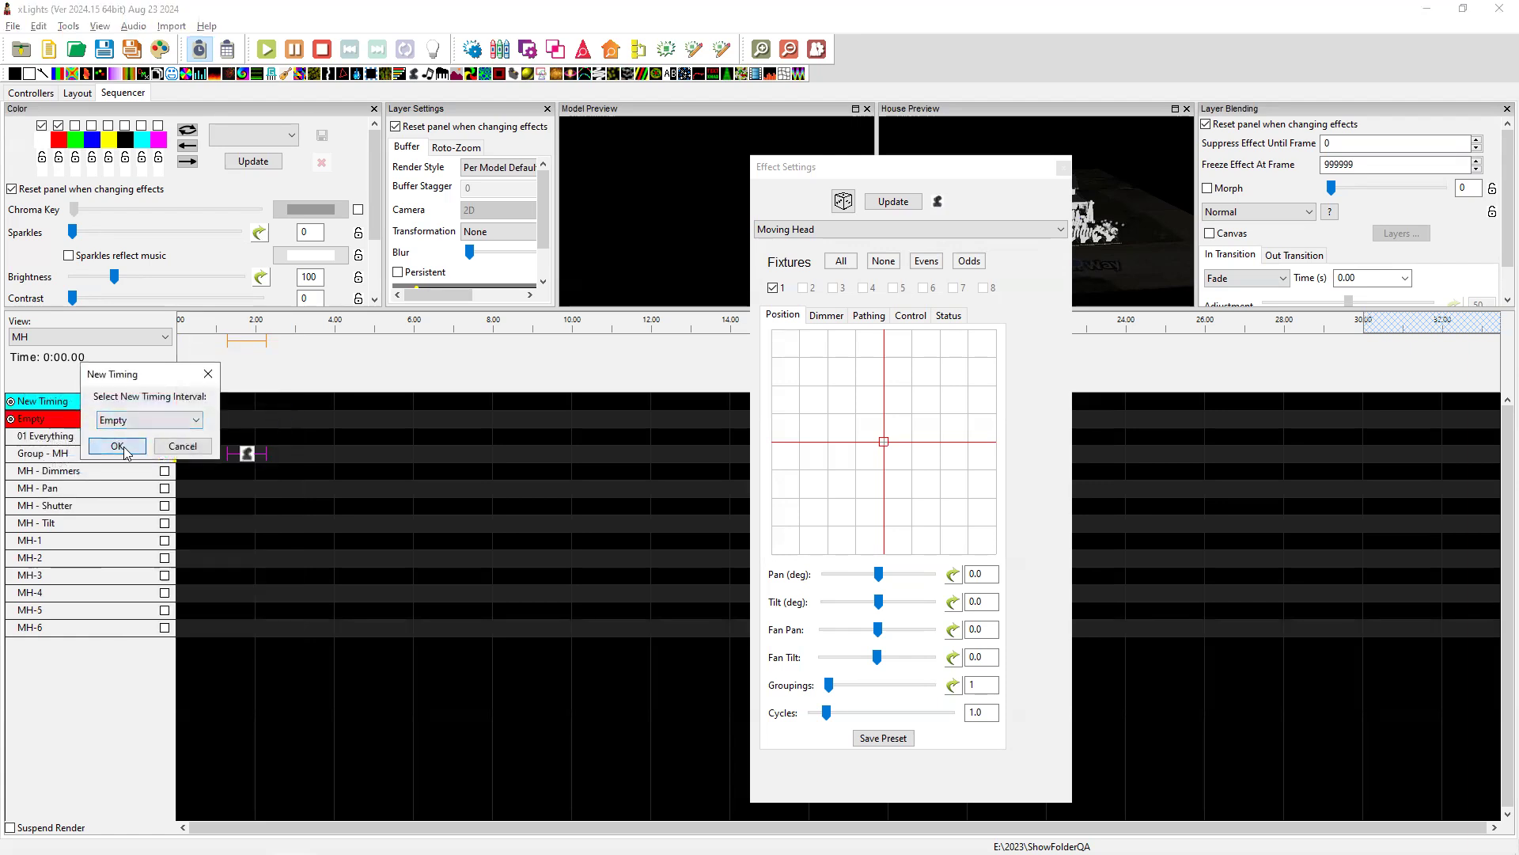
click(117, 446)
click(152, 468)
- Add timing marks to the New Timing track at about 5.2, 7.8, 9.8 and 11.5 seconds and close the floating Effect Settings window
click(382, 374)
key(t)
click(288, 368)
click(483, 364)
key(t)
click(565, 373)
key(t)
click(631, 370)
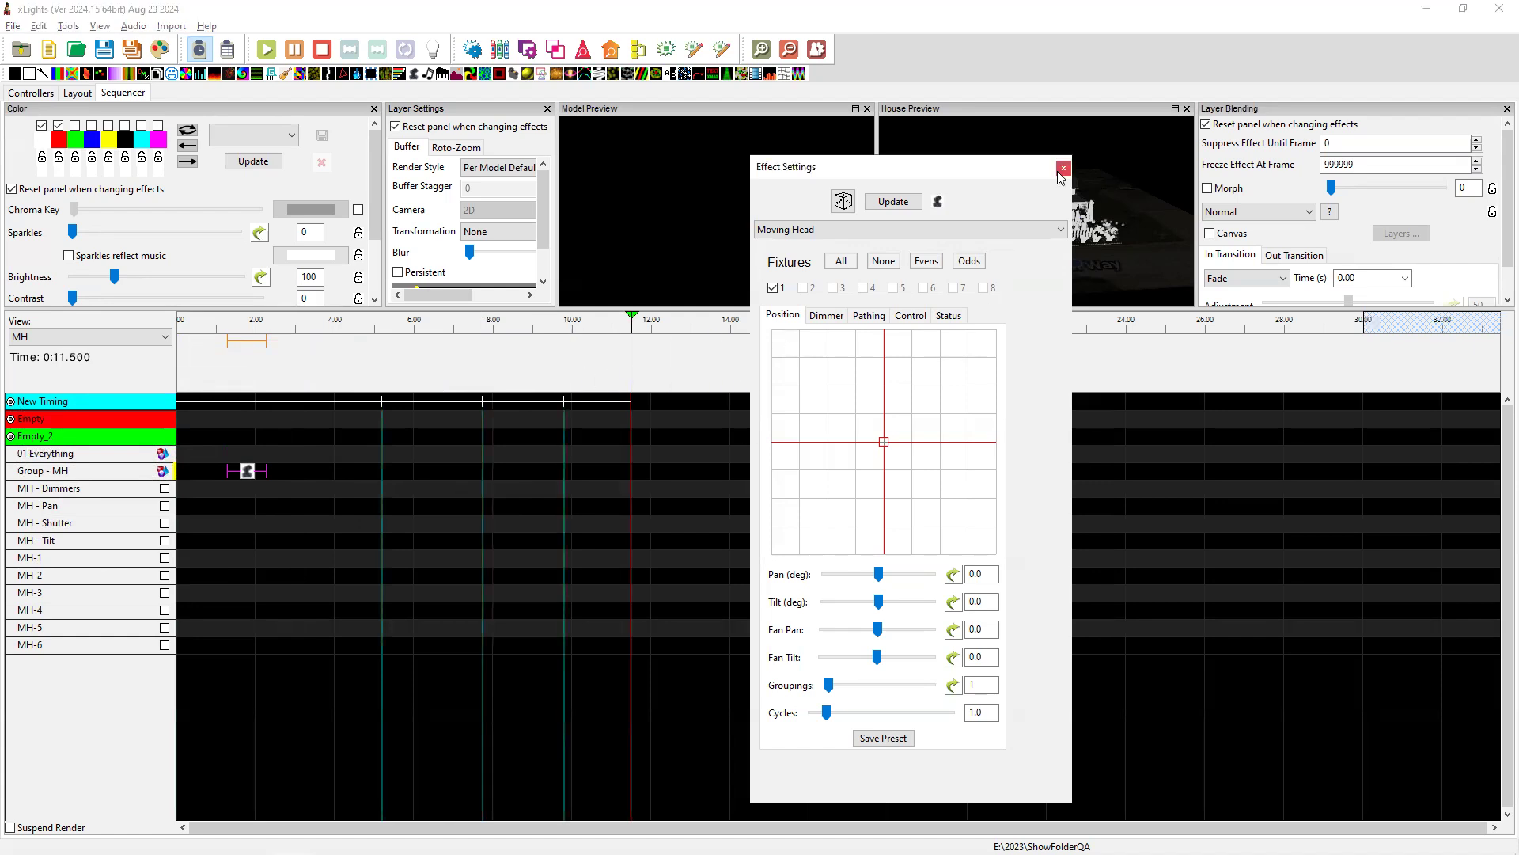
click(1061, 170)
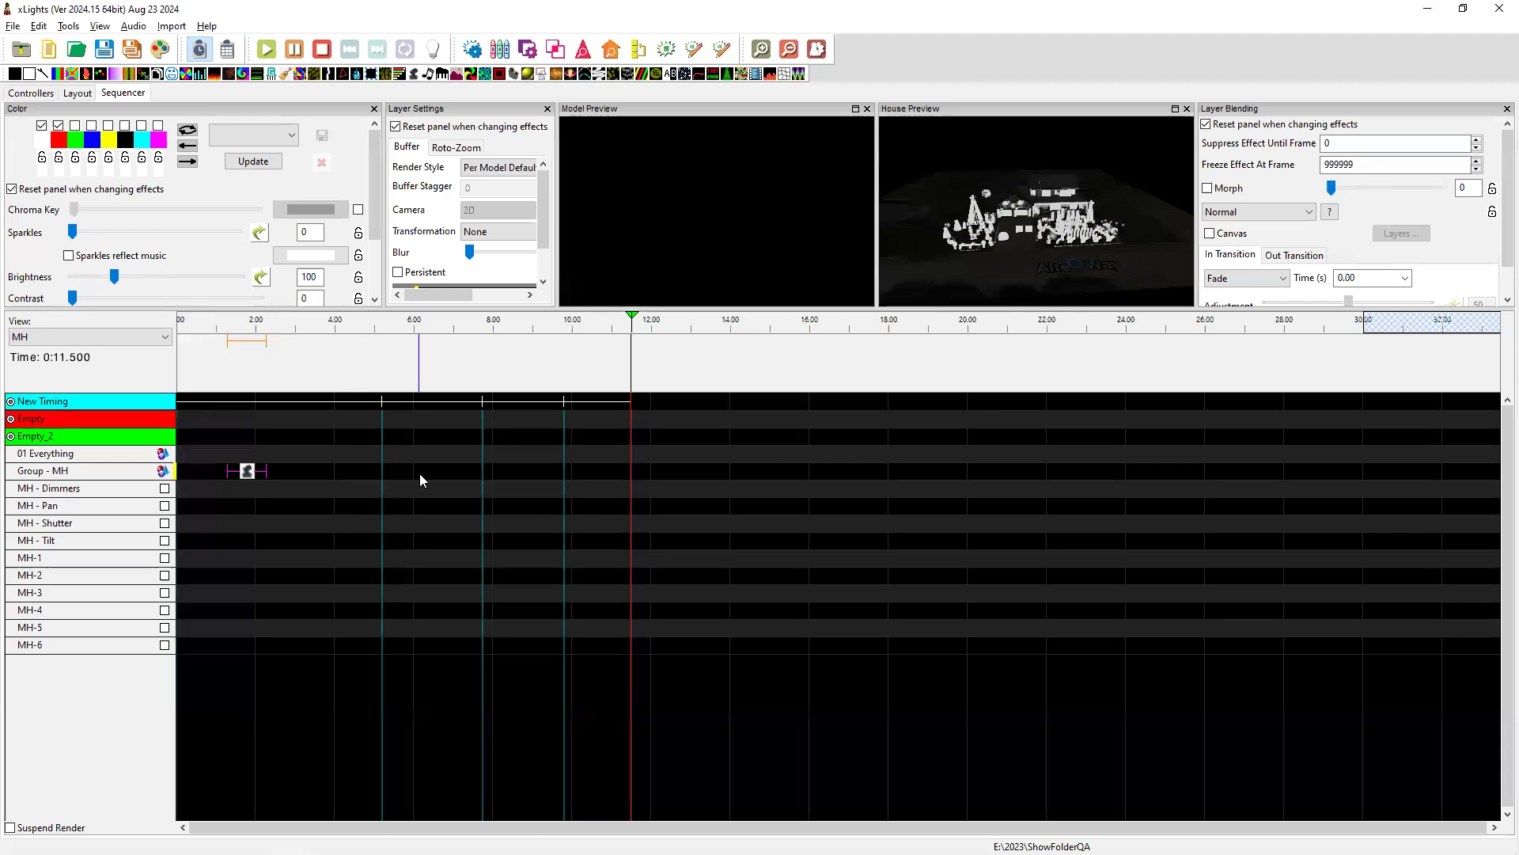
- Place On effects in the second and third timing intervals of the 01 Everything and Group - MH rows
click(420, 475)
key(o)
click(447, 454)
key(o)
click(516, 454)
key(o)
click(523, 467)
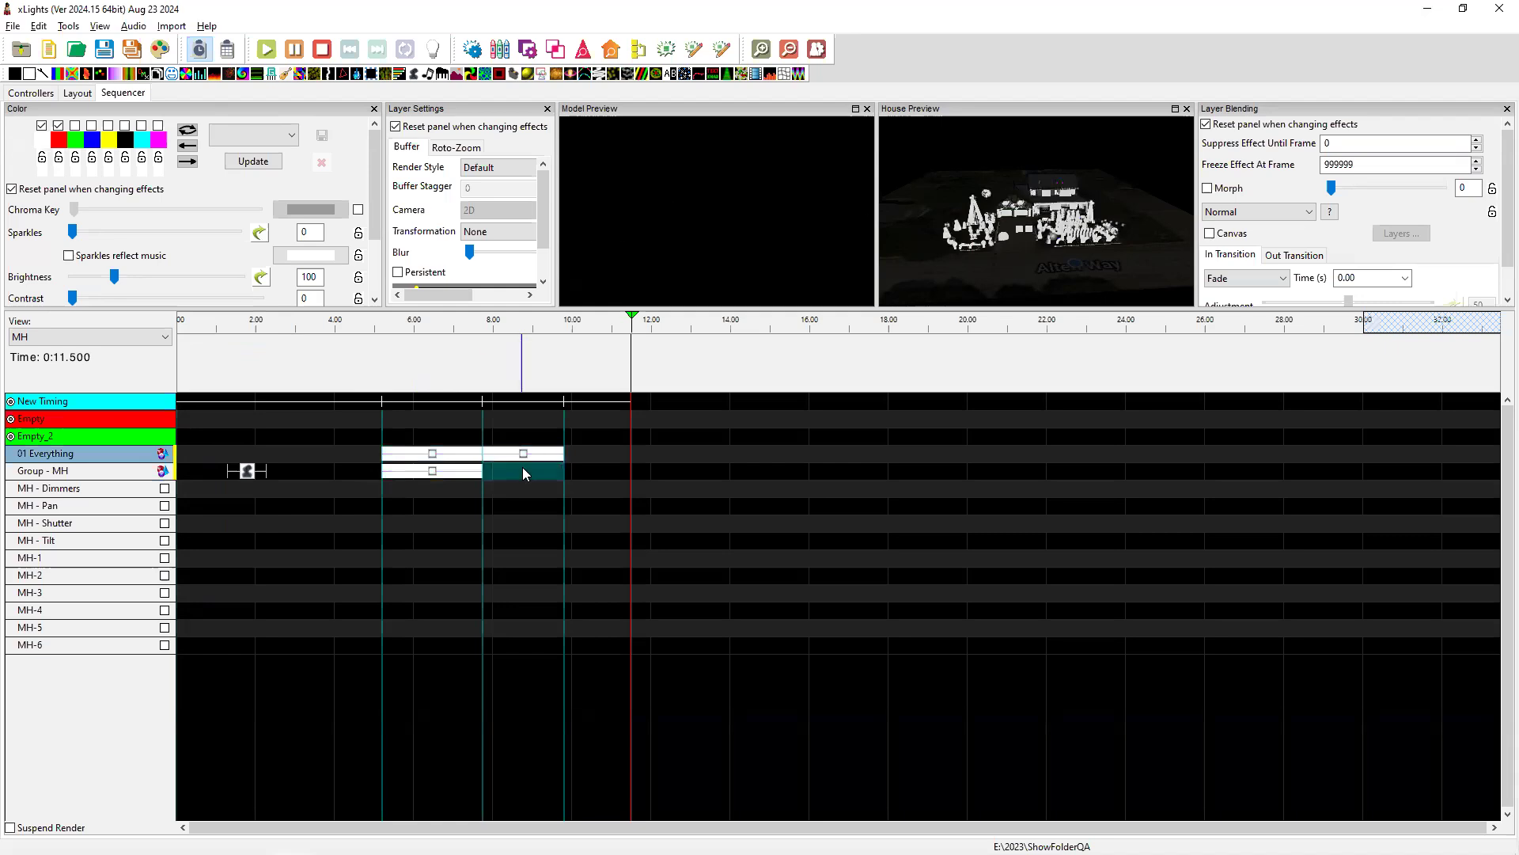
key(o)
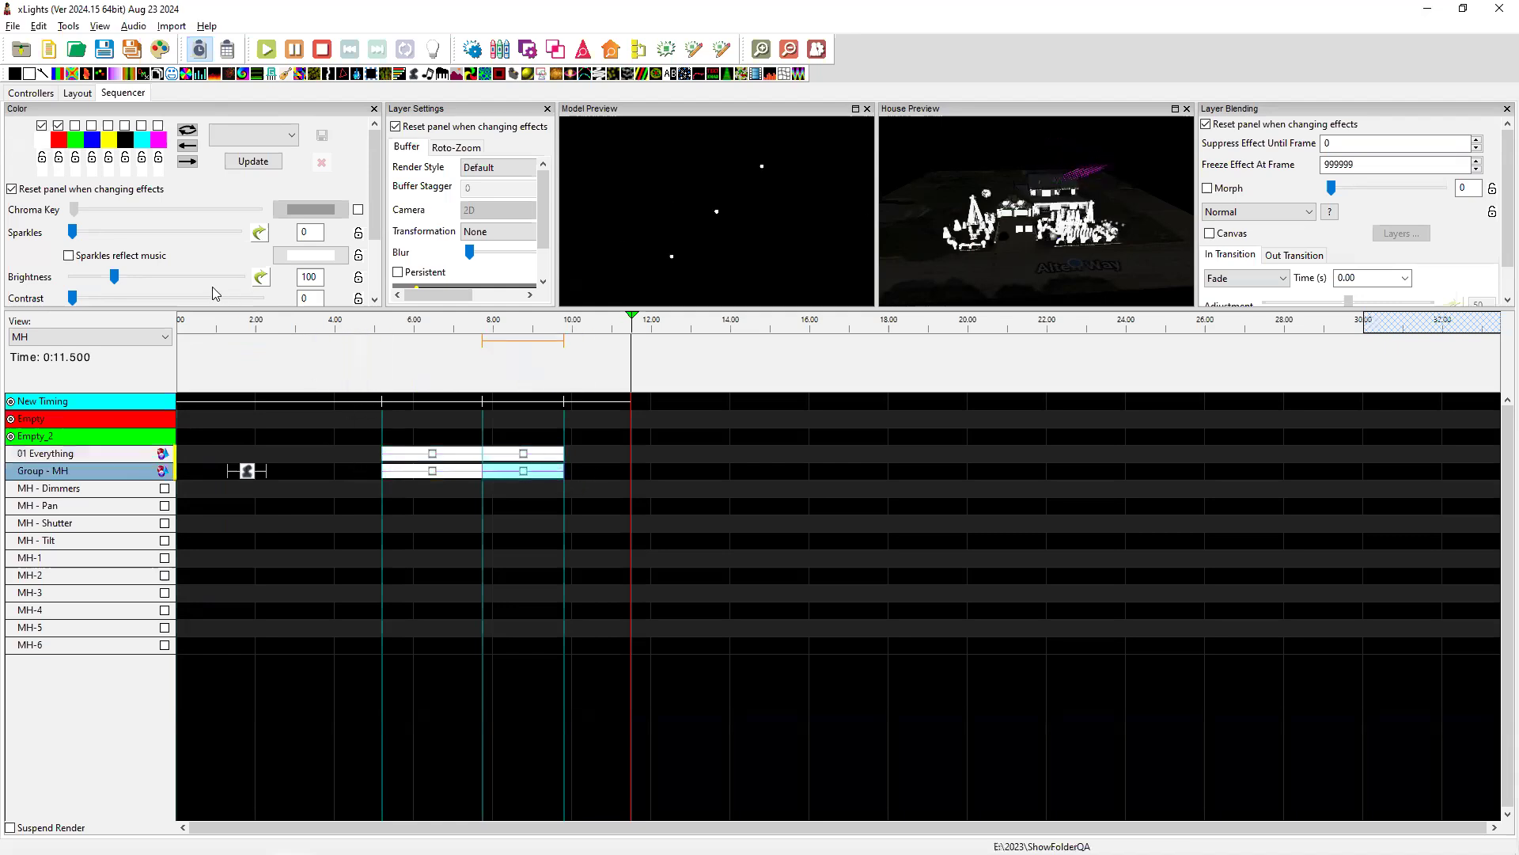
- Deactivate the New Timing track, rubber-band select from the 01 Everything effects up into the timing marks, and clear the selection
click(10, 402)
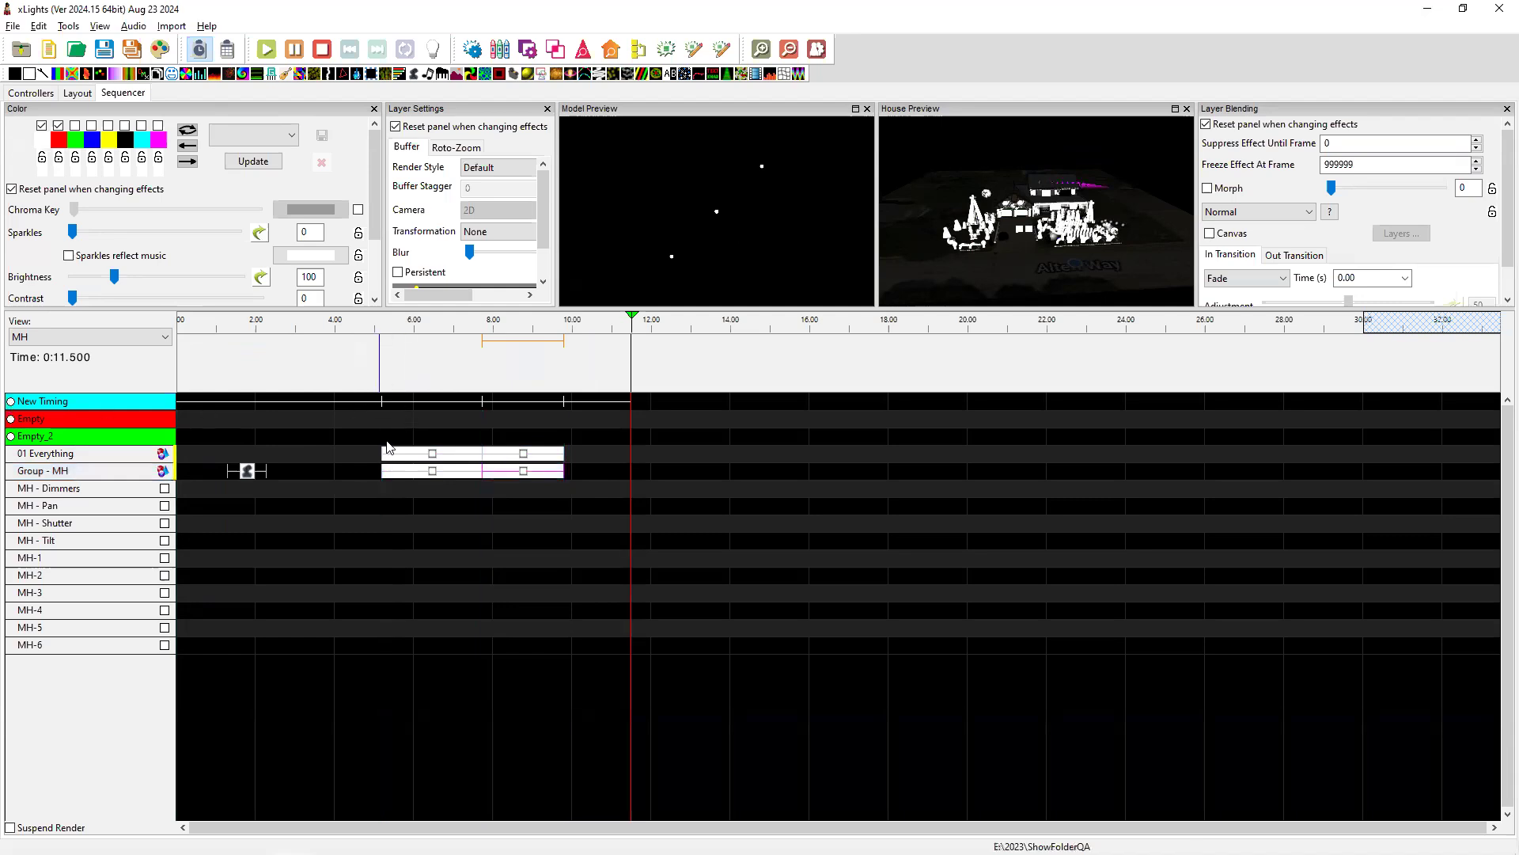
drag(366, 450, 456, 405)
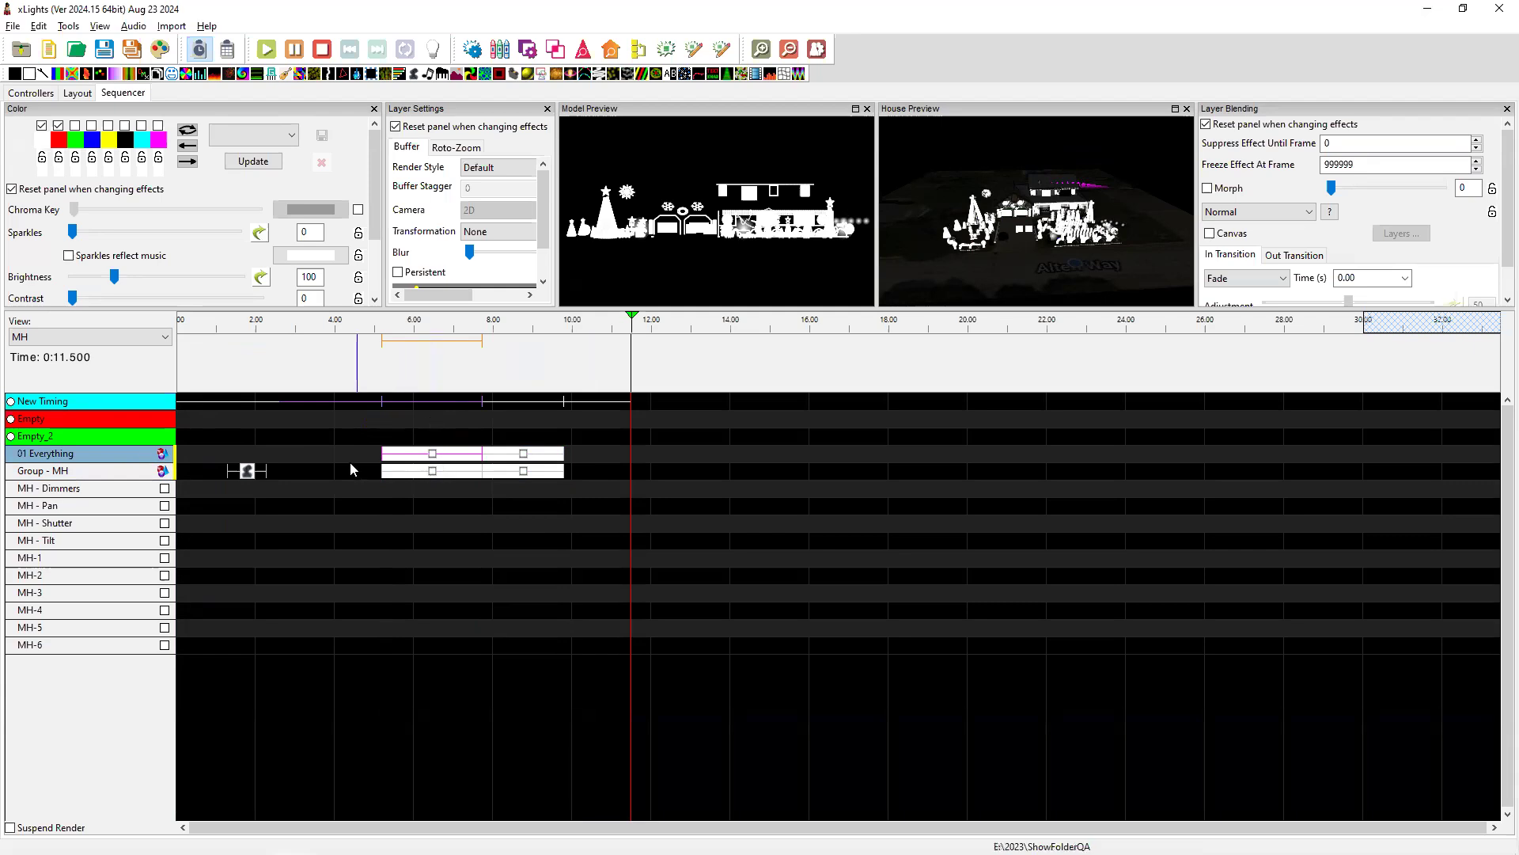
click(327, 453)
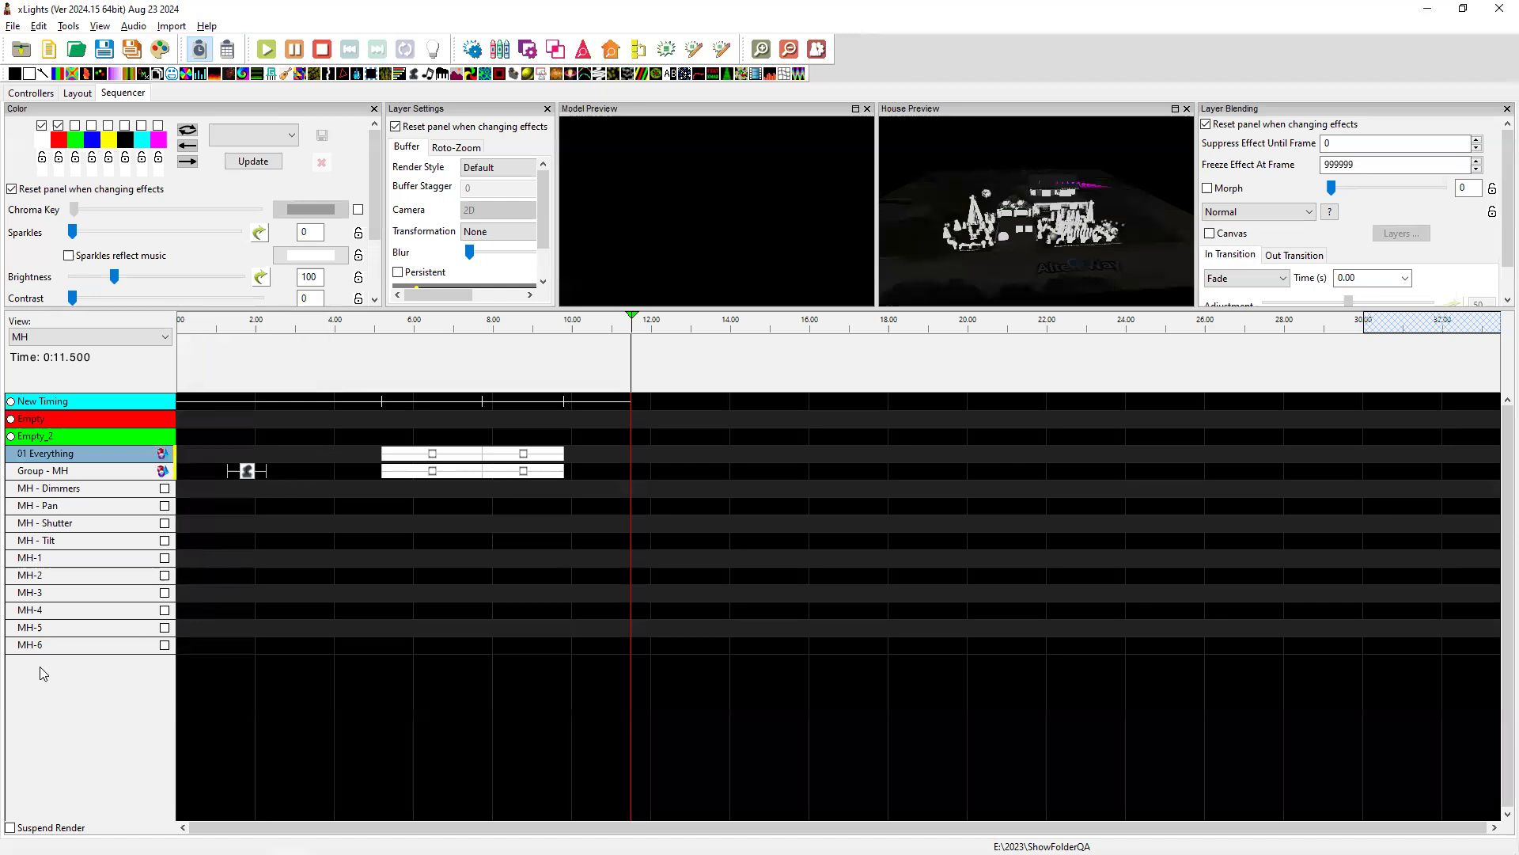
- Switch to Master View and rubber-band select from the empty Group - Snowflakes row up to the New Timing marks
click(61, 339)
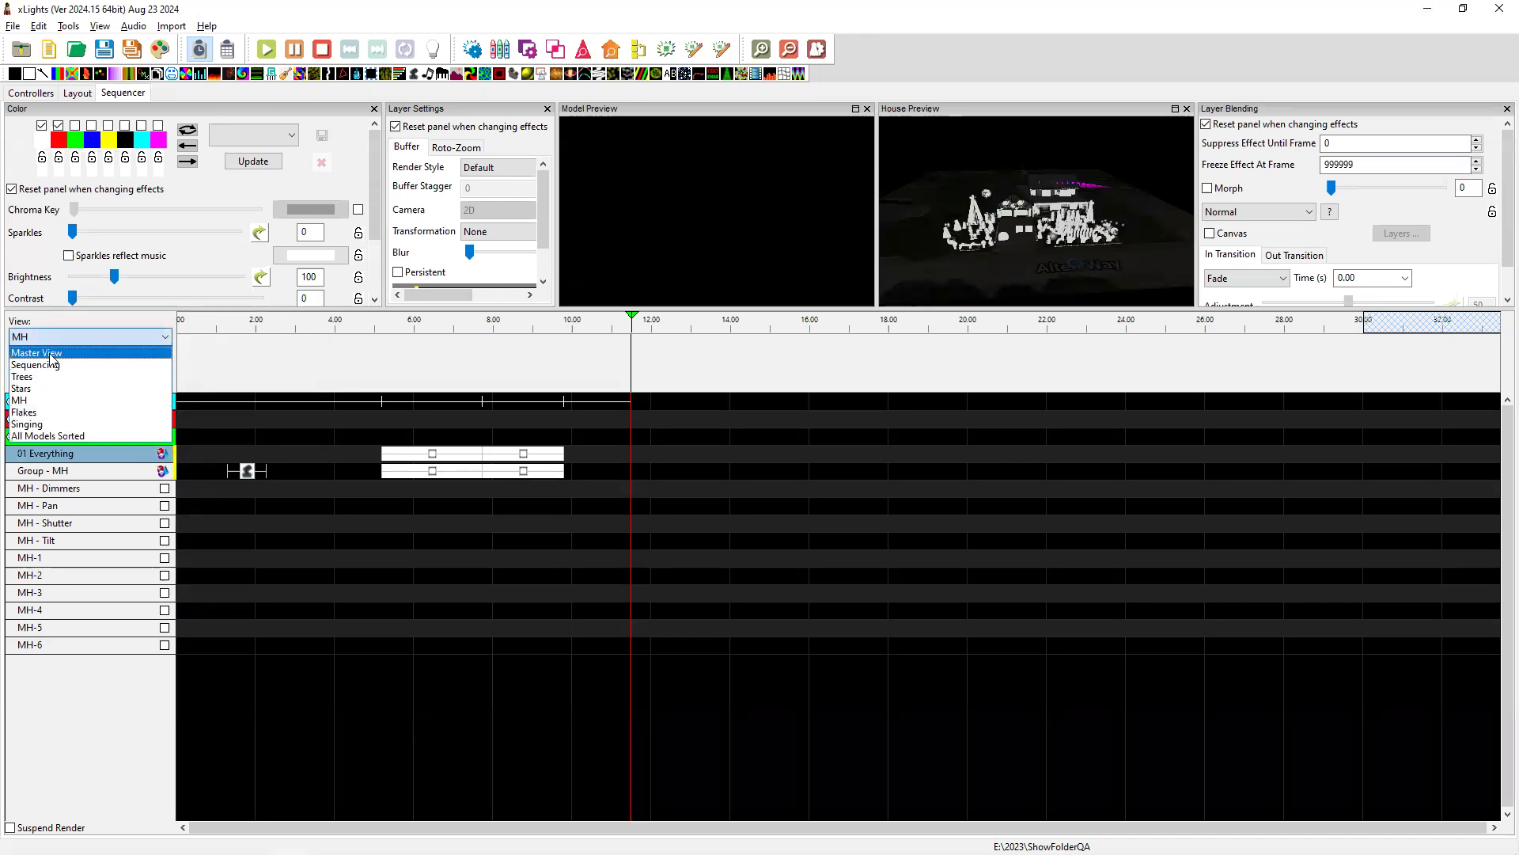
click(47, 353)
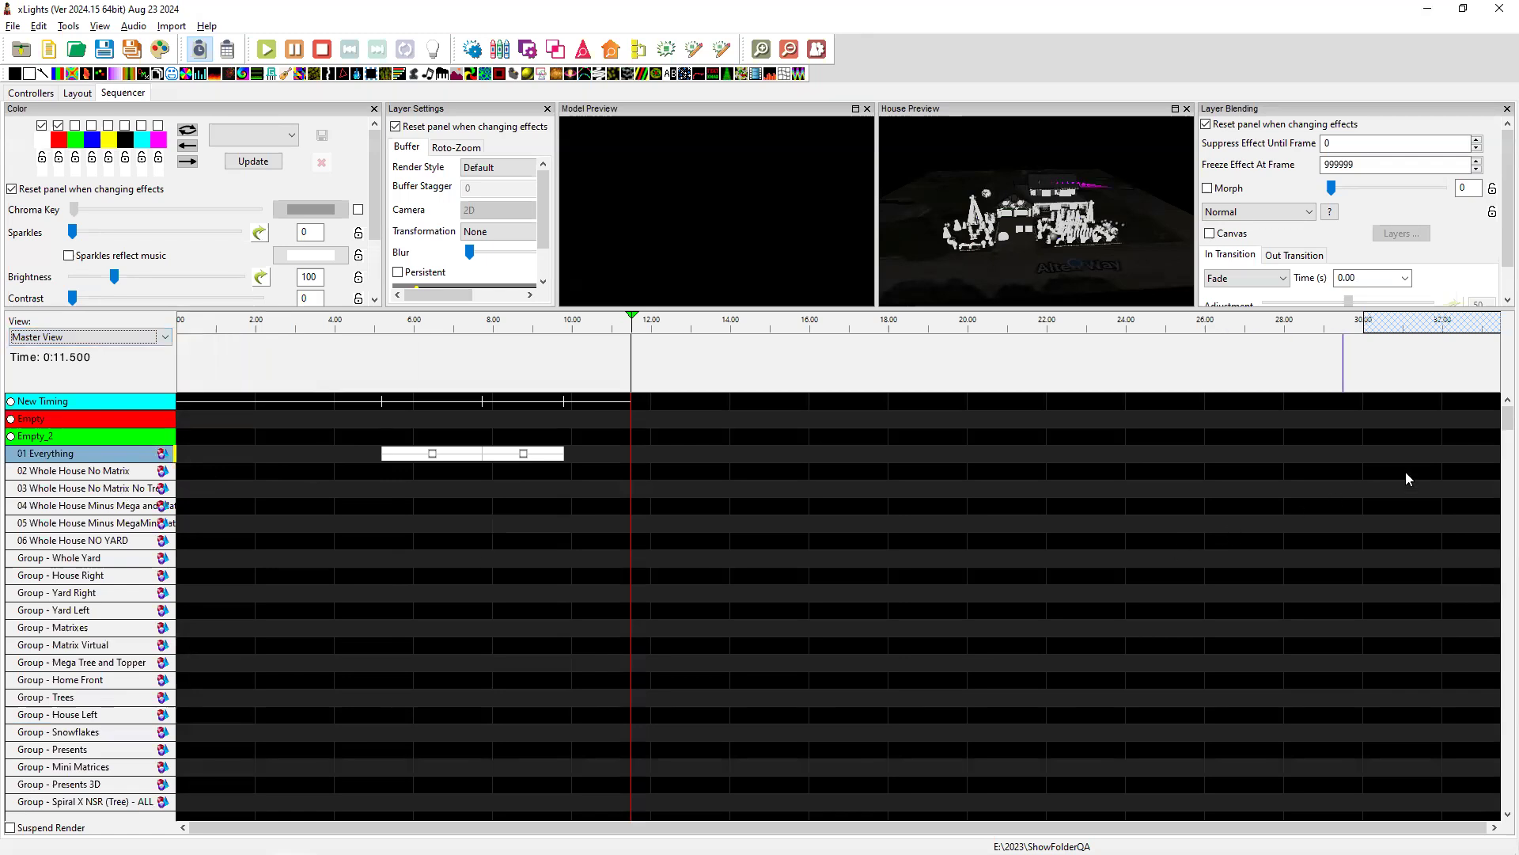
scroll(1497, 428, down, 5)
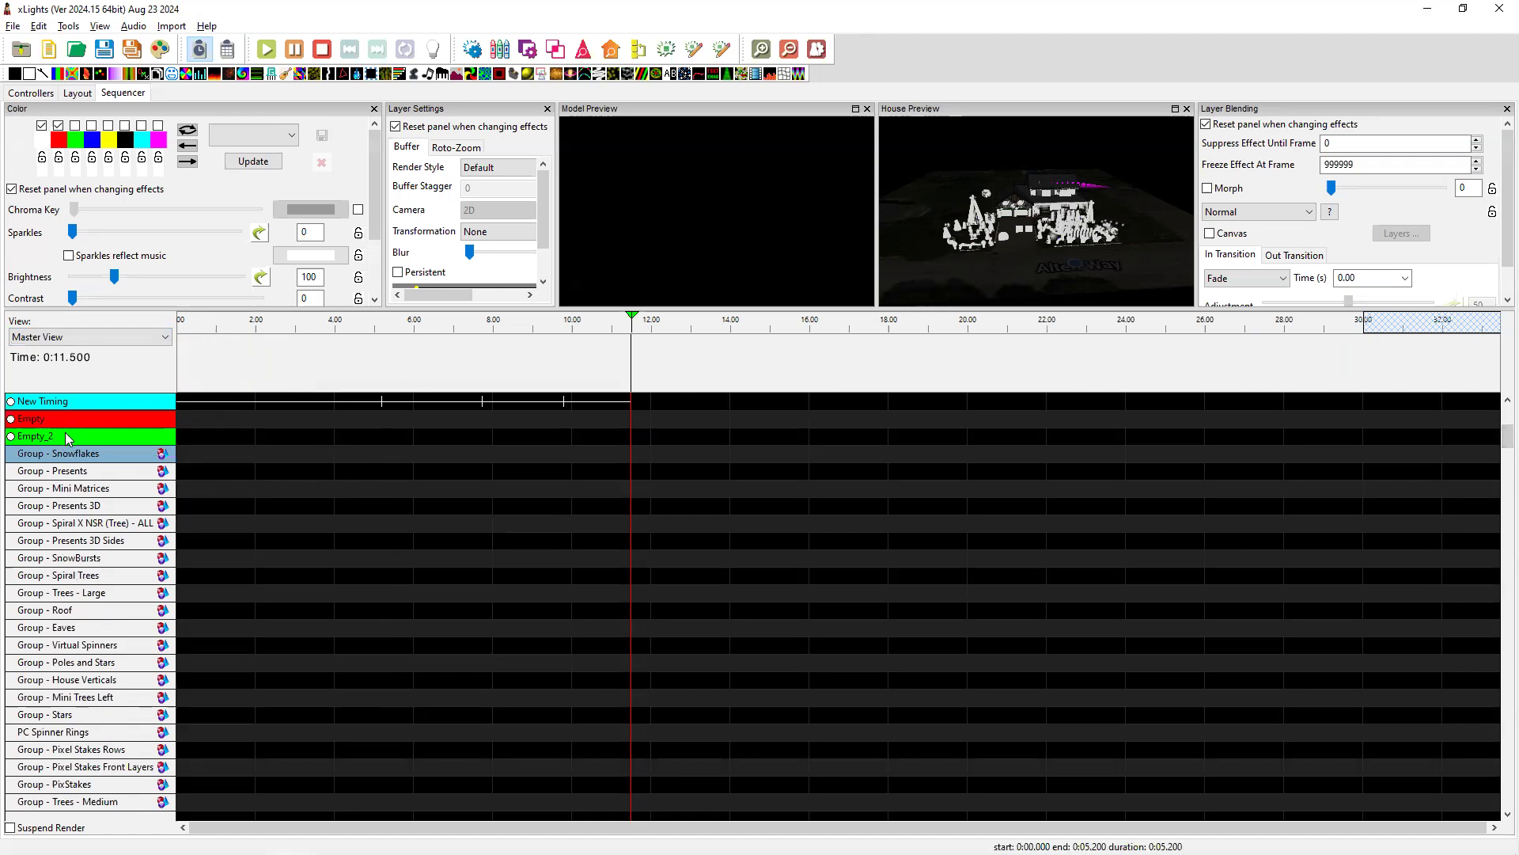
drag(544, 455, 378, 419)
drag(580, 454, 384, 407)
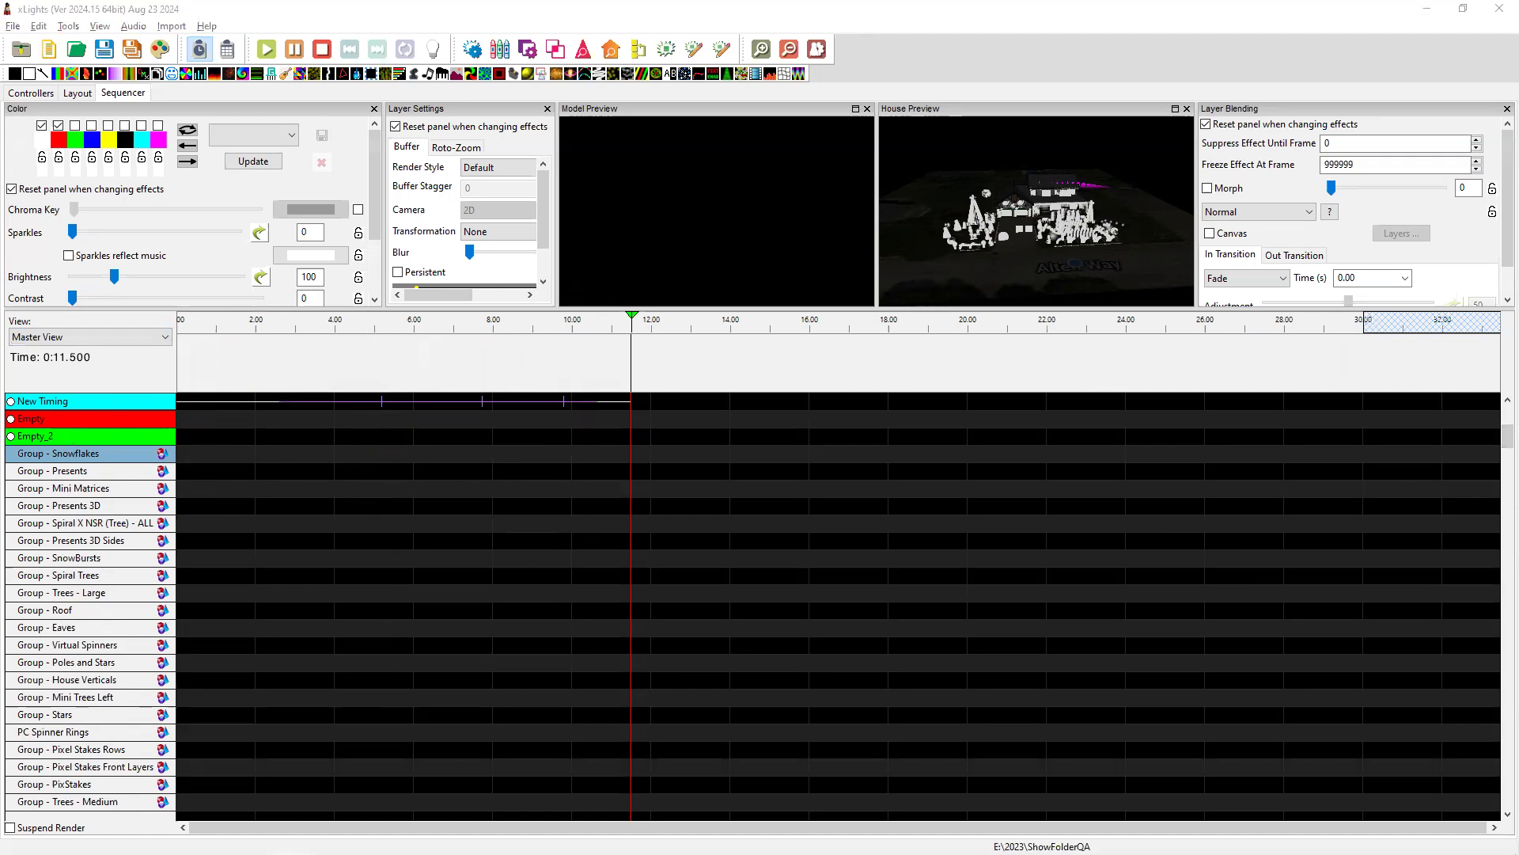
mouse_move(559, 481)
mouse_down()
mouse_move(368, 486)
mouse_move(372, 400)
mouse_move(577, 404)
mouse_move(559, 505)
mouse_up()
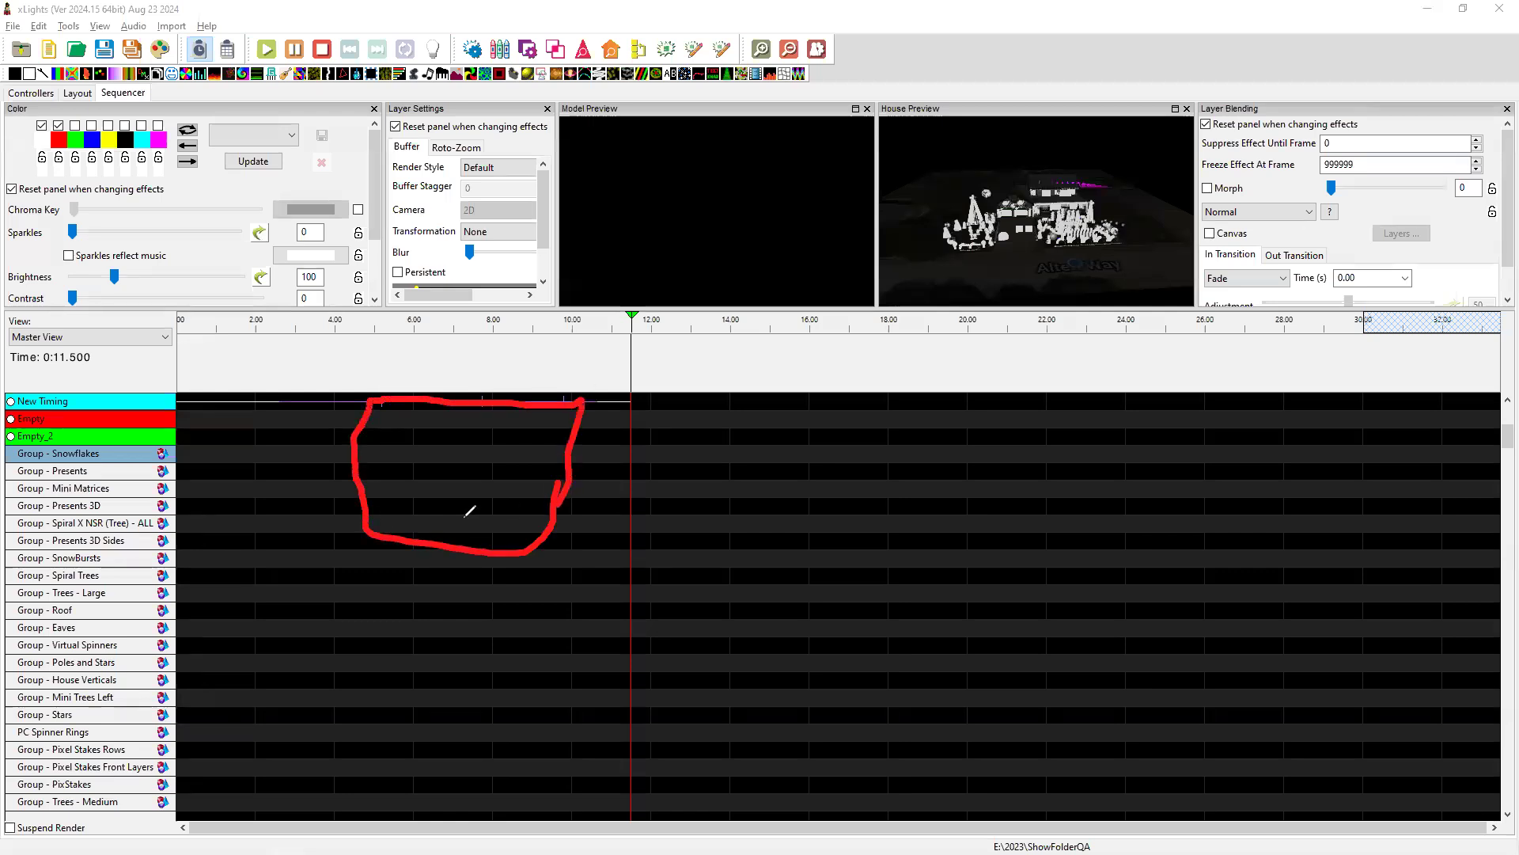
drag(387, 444, 514, 525)
drag(548, 457, 364, 541)
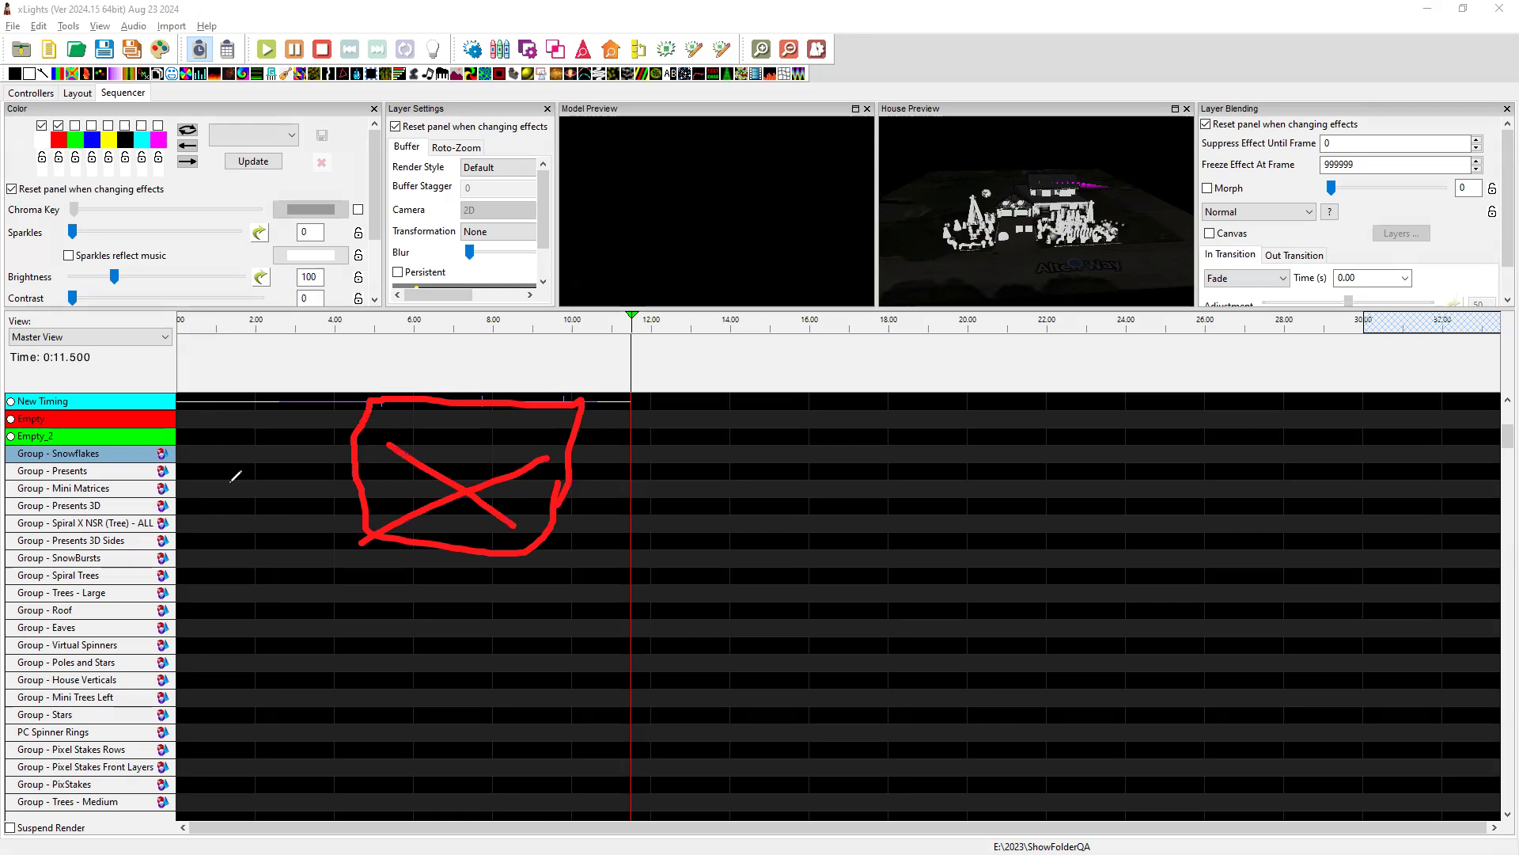
key(e)
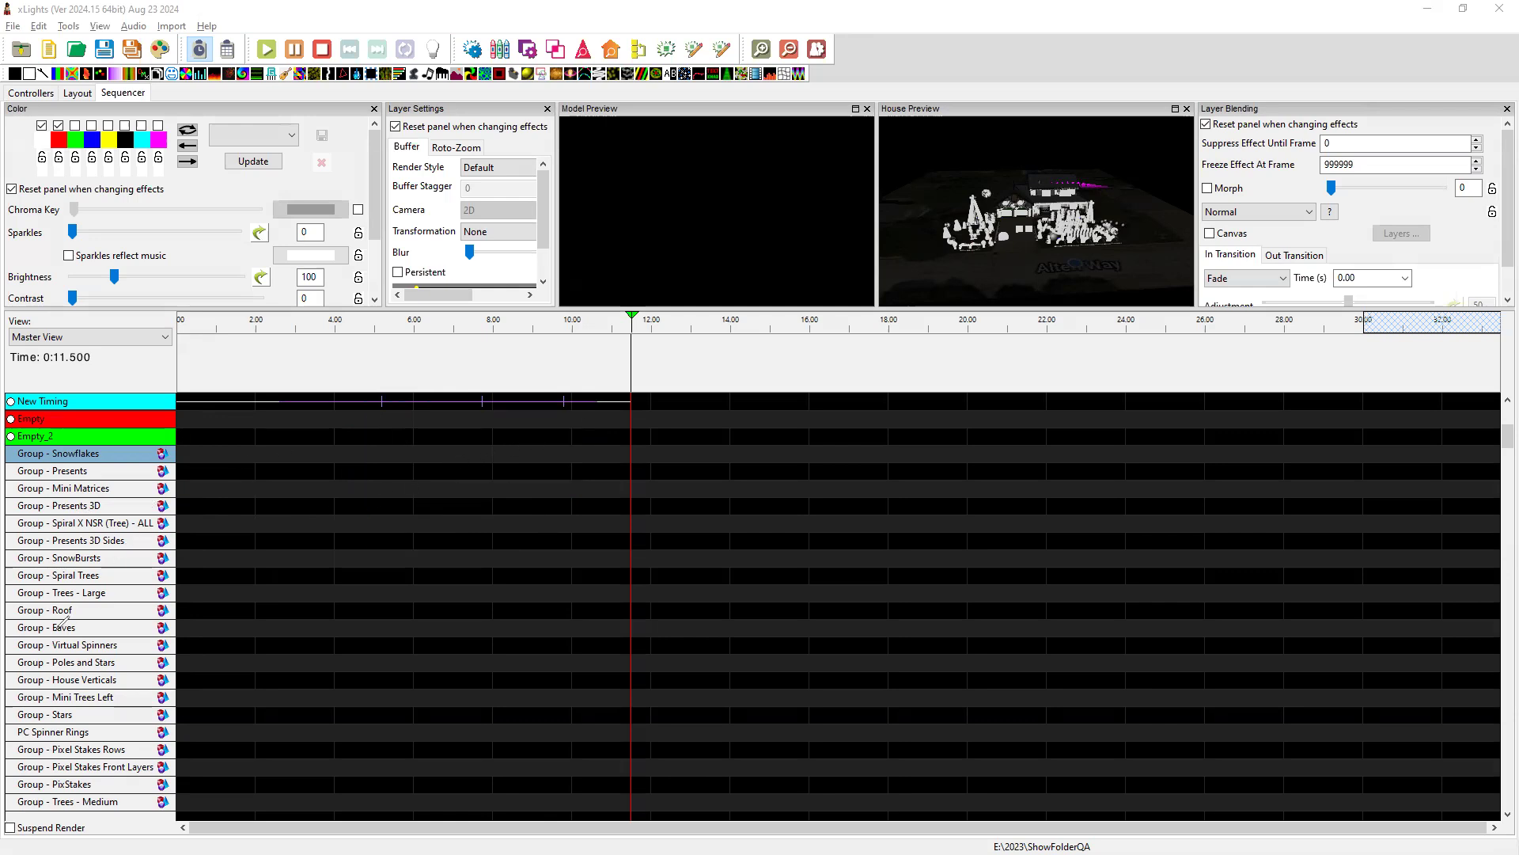
- Repeat the rubber-band selection across the empty group rows and the New Timing marks
drag(577, 452, 400, 543)
drag(586, 418, 402, 401)
drag(563, 525, 391, 441)
- Switch to the release notes in Notepad and highlight the FPP proxy upload fix and the single dot Ripple outlines fix
key(alt+Tab)
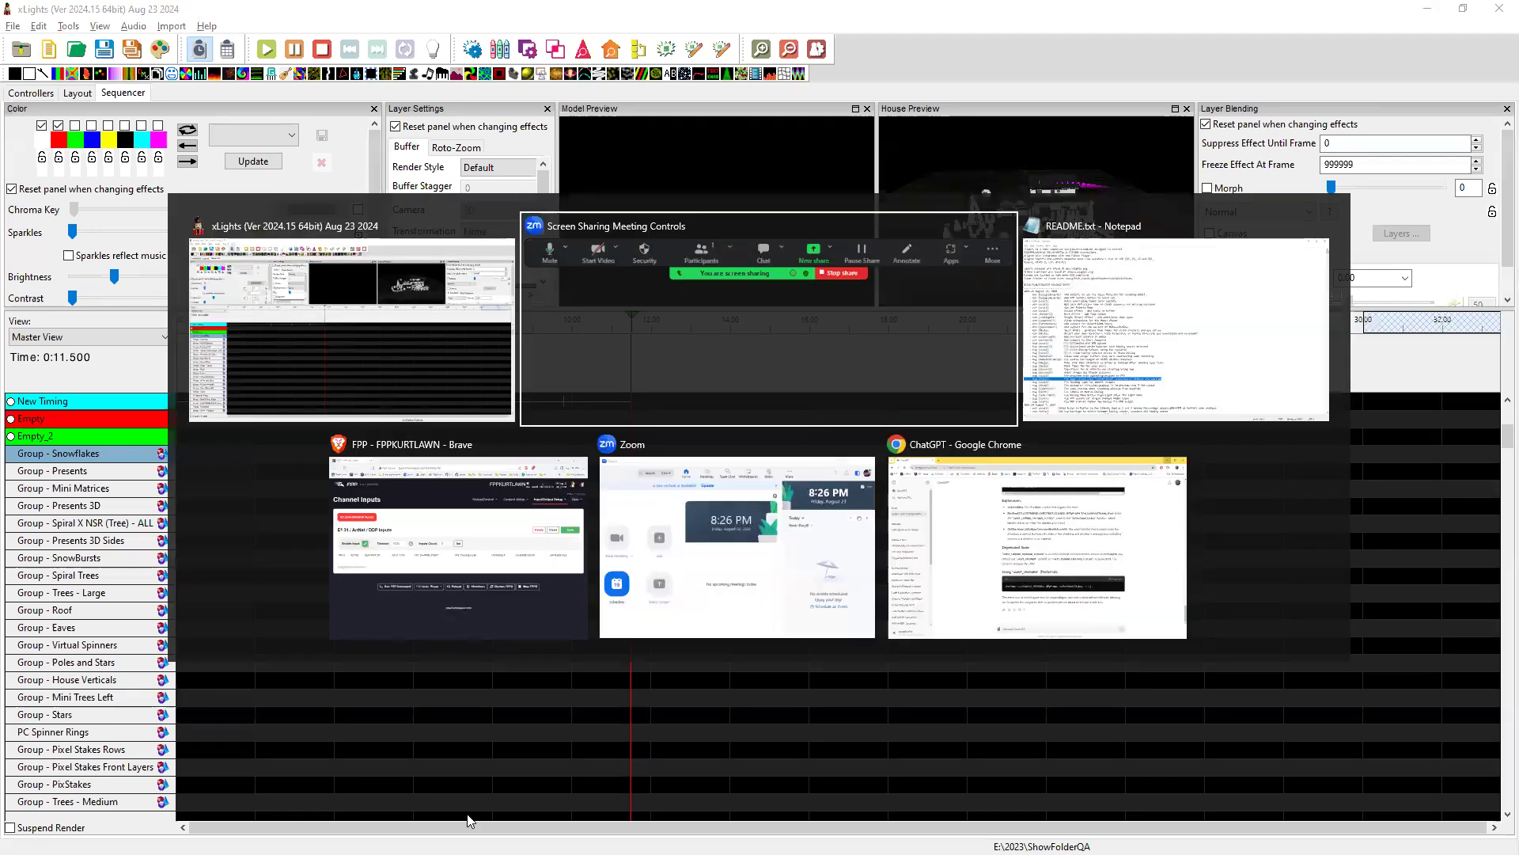
key(alt+Tab)
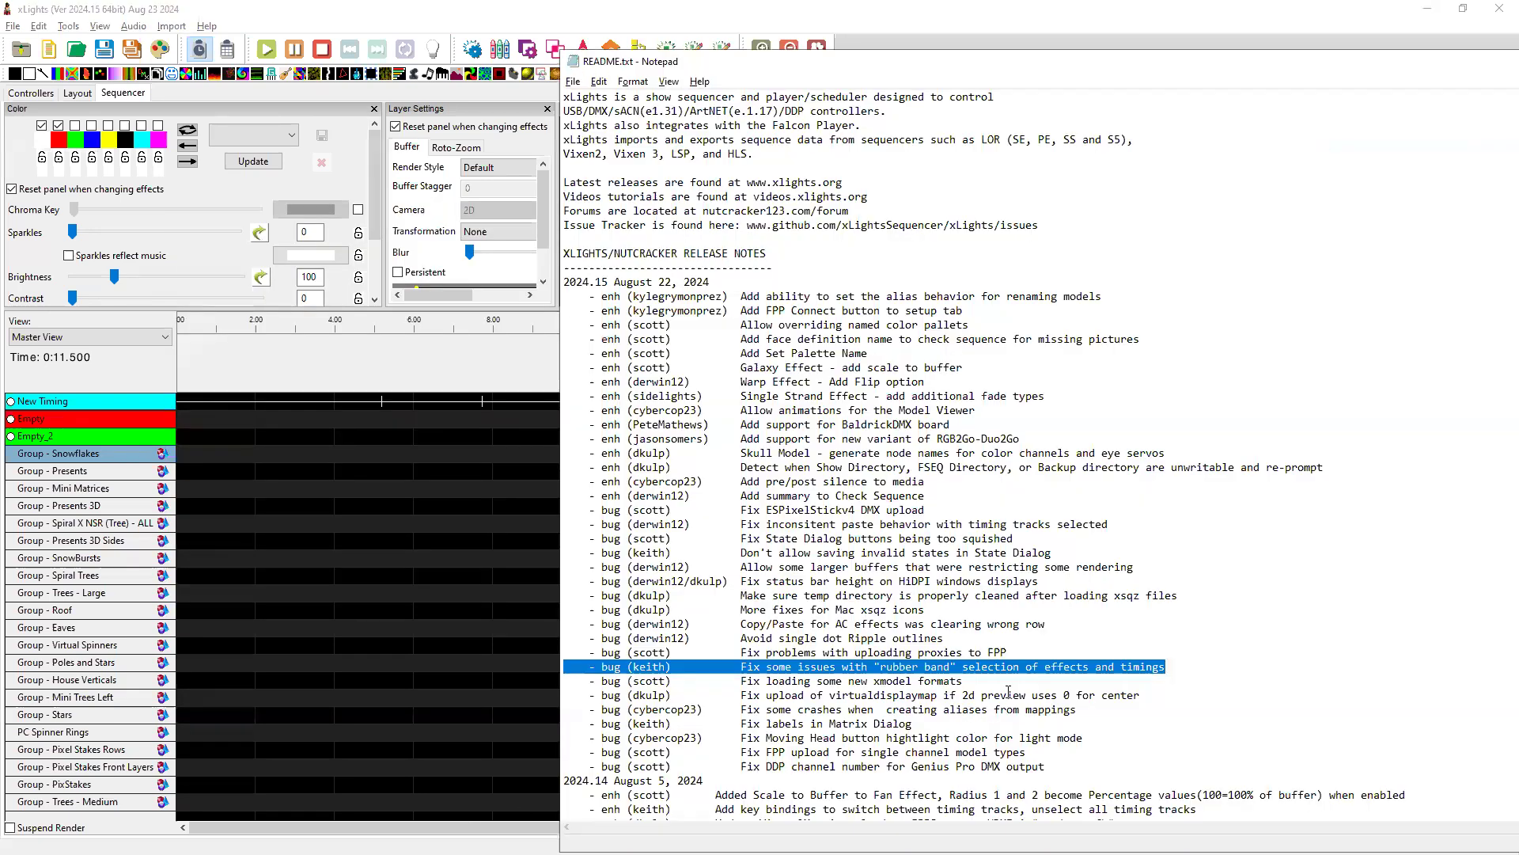
drag(1016, 654, 577, 649)
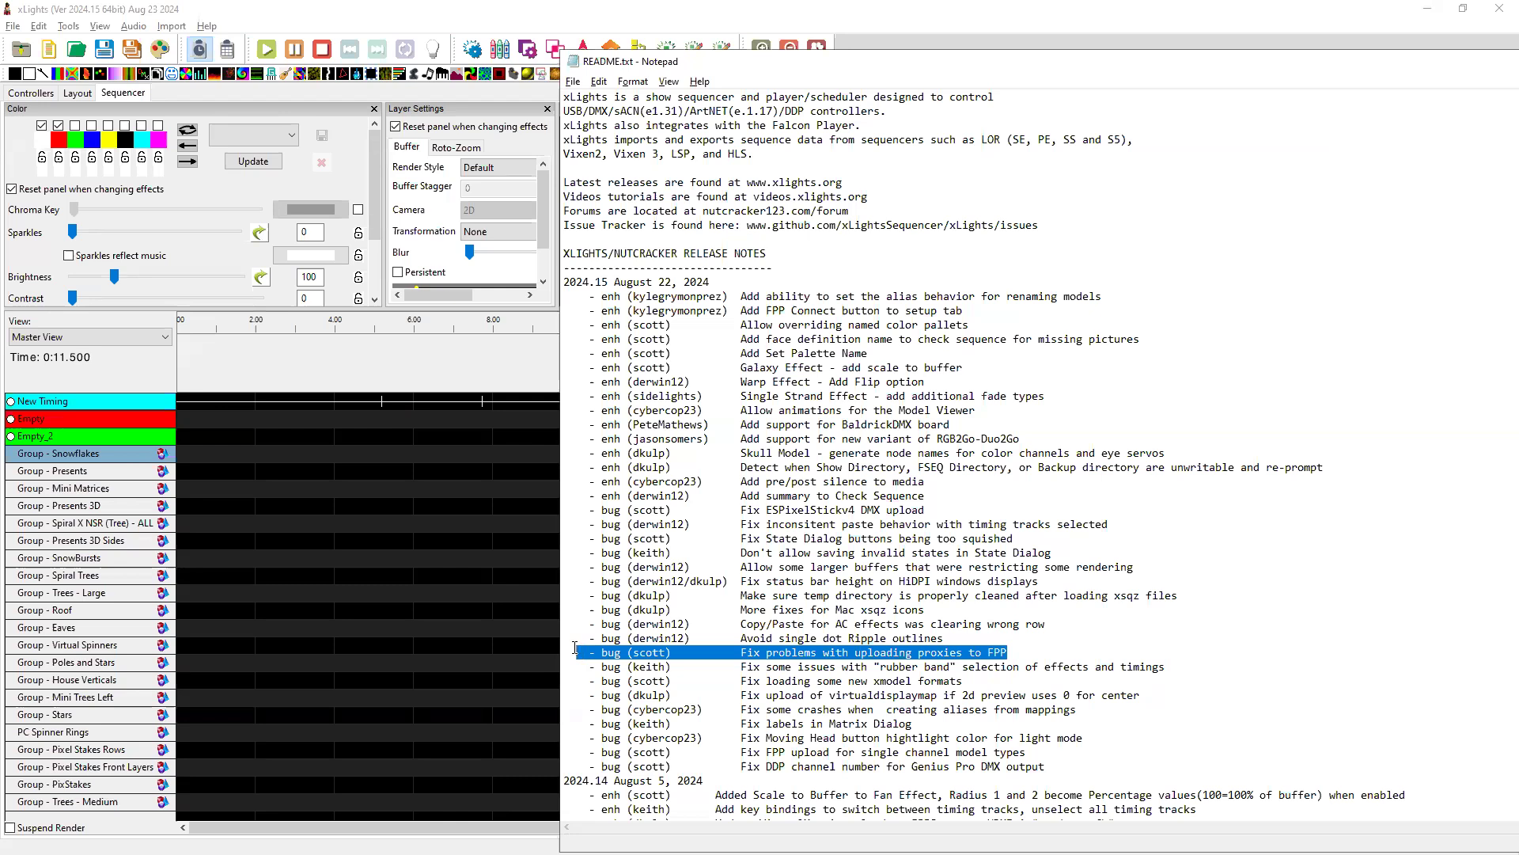
drag(969, 639, 566, 645)
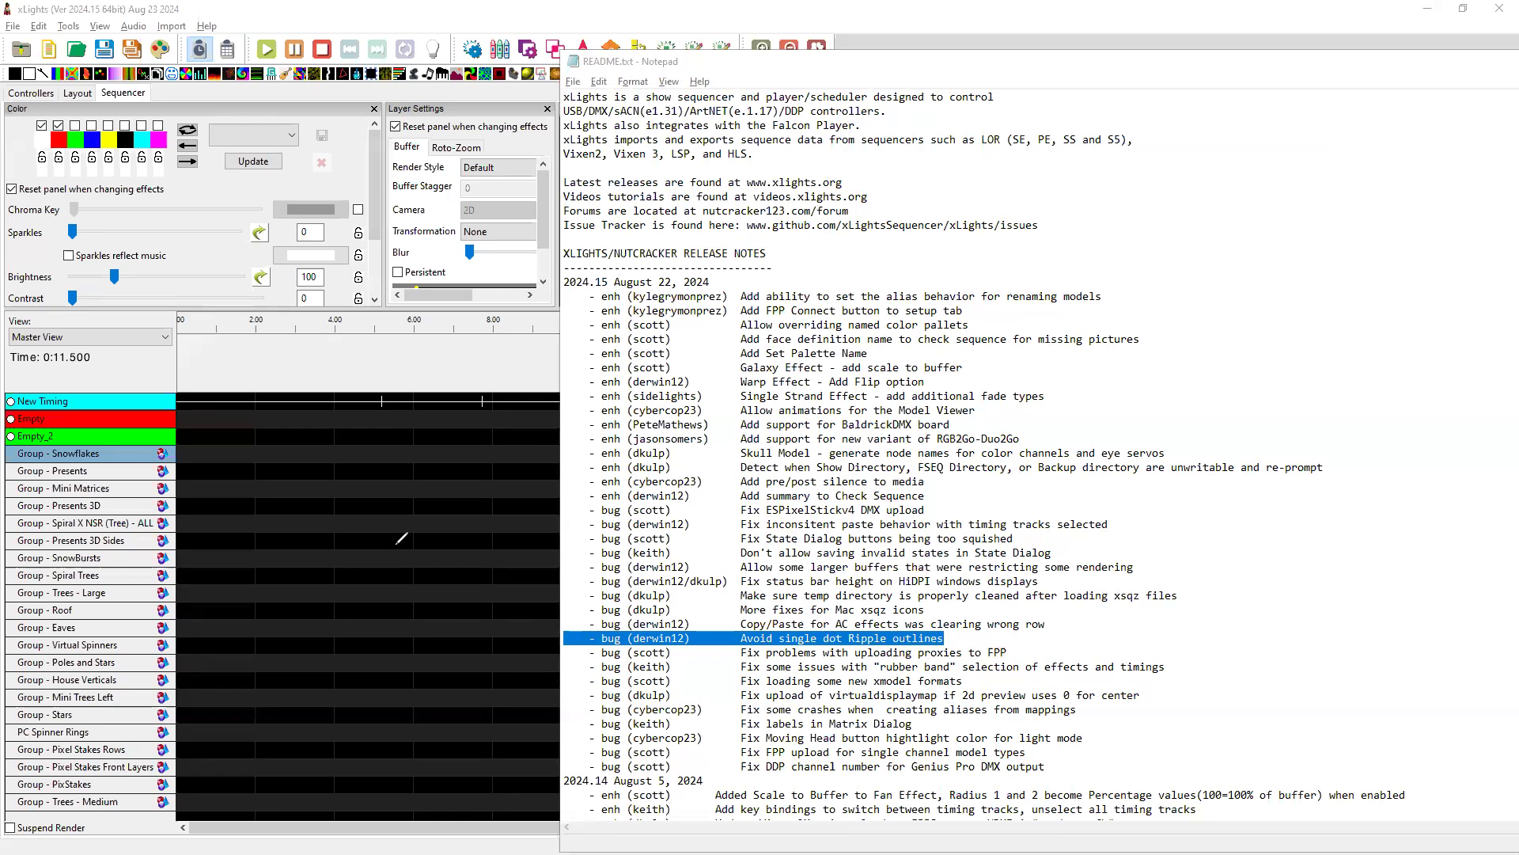
click(356, 516)
click(352, 542)
click(377, 544)
click(336, 494)
click(378, 490)
click(400, 499)
click(409, 530)
drag(401, 560, 389, 567)
click(336, 567)
click(336, 533)
click(358, 515)
click(374, 520)
click(377, 544)
key(e)
- Return to xLights and show the AC Lights Toolbar
click(96, 29)
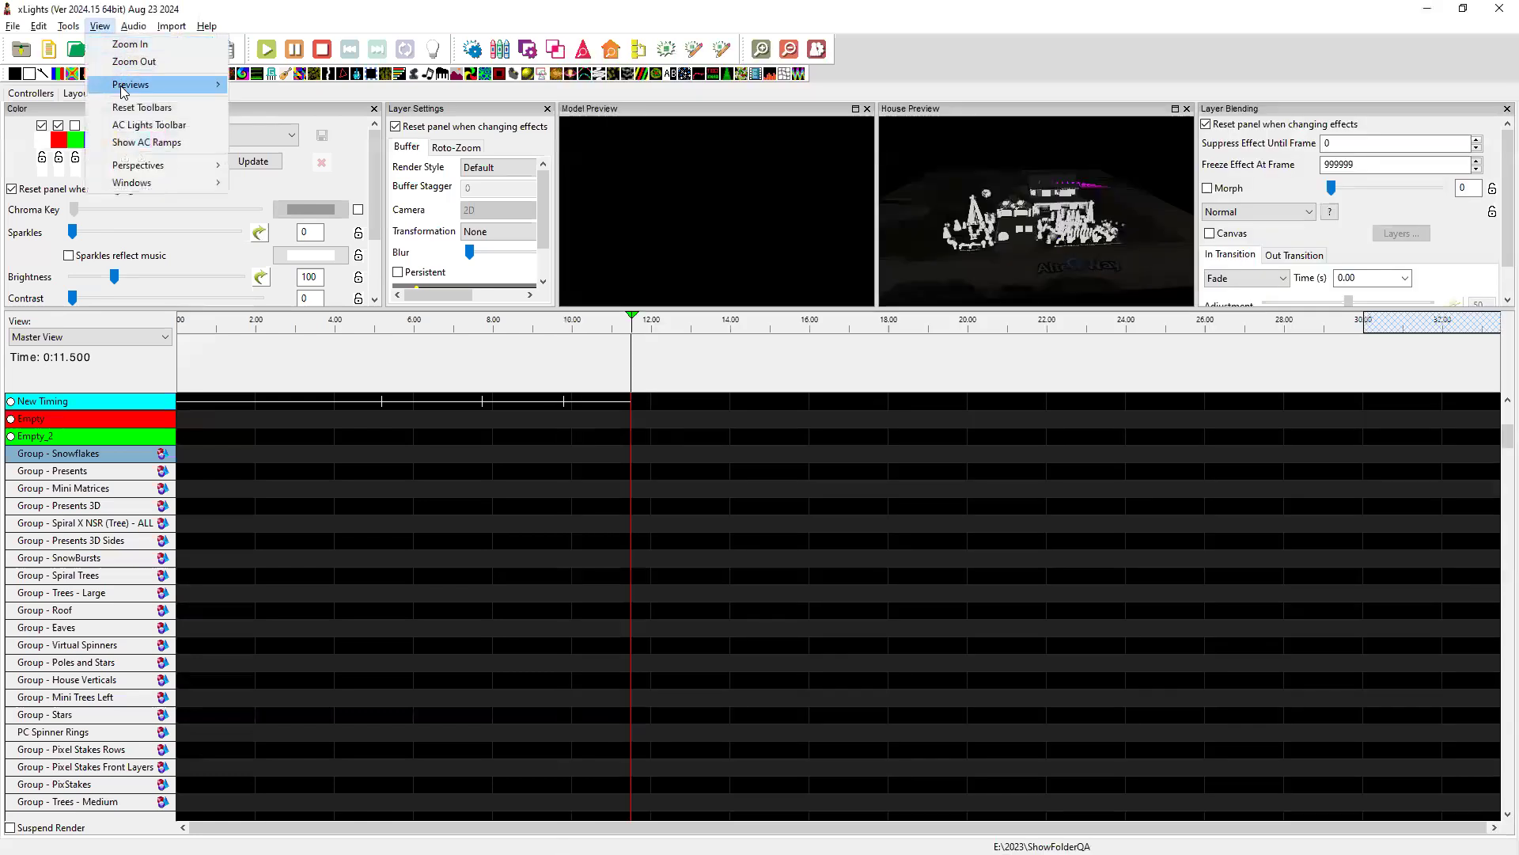
click(94, 114)
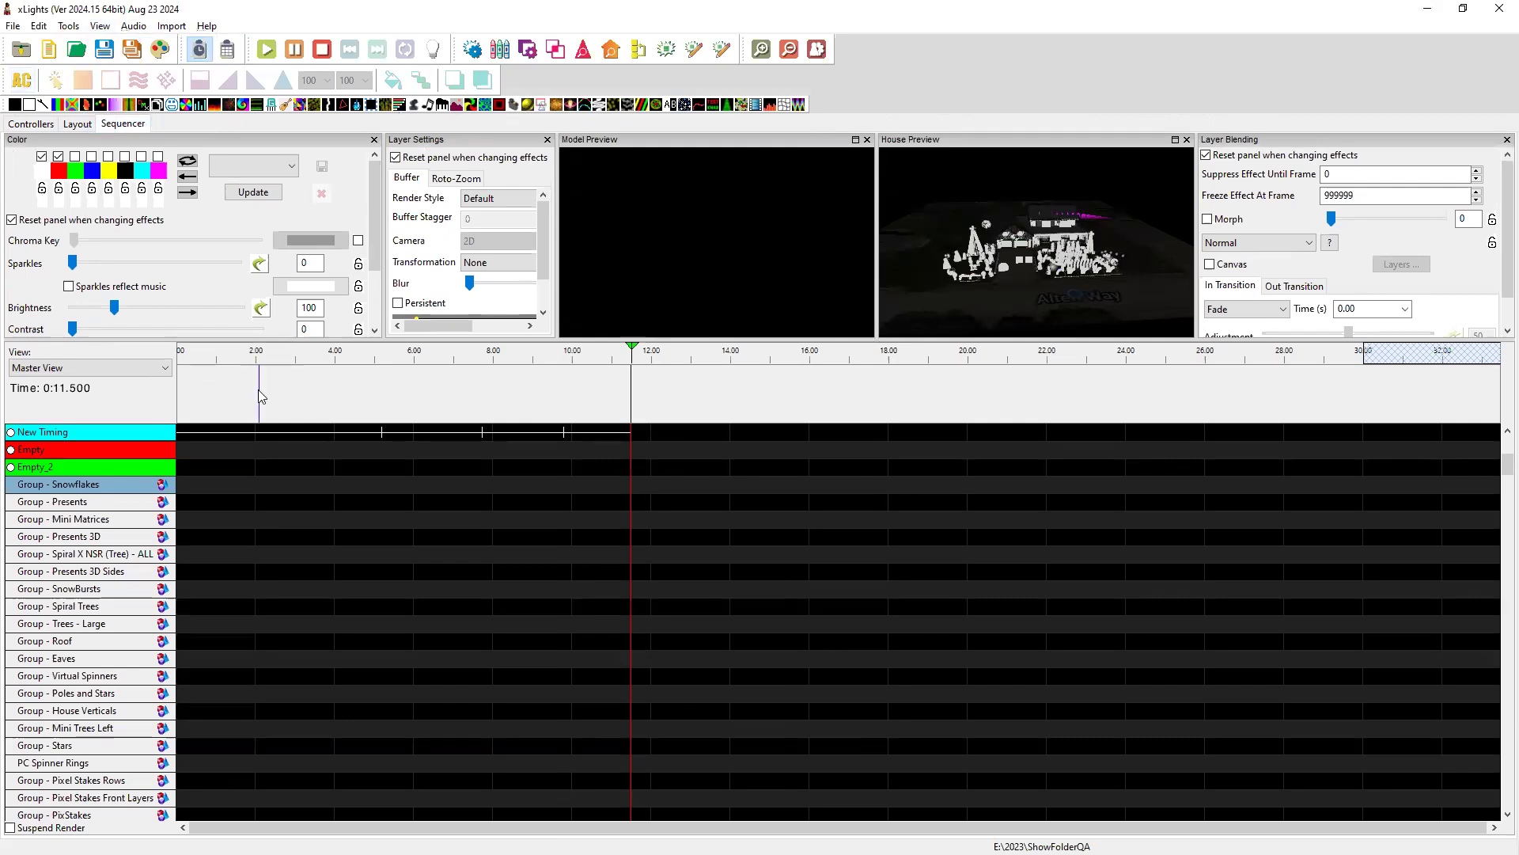
key(alt+Tab)
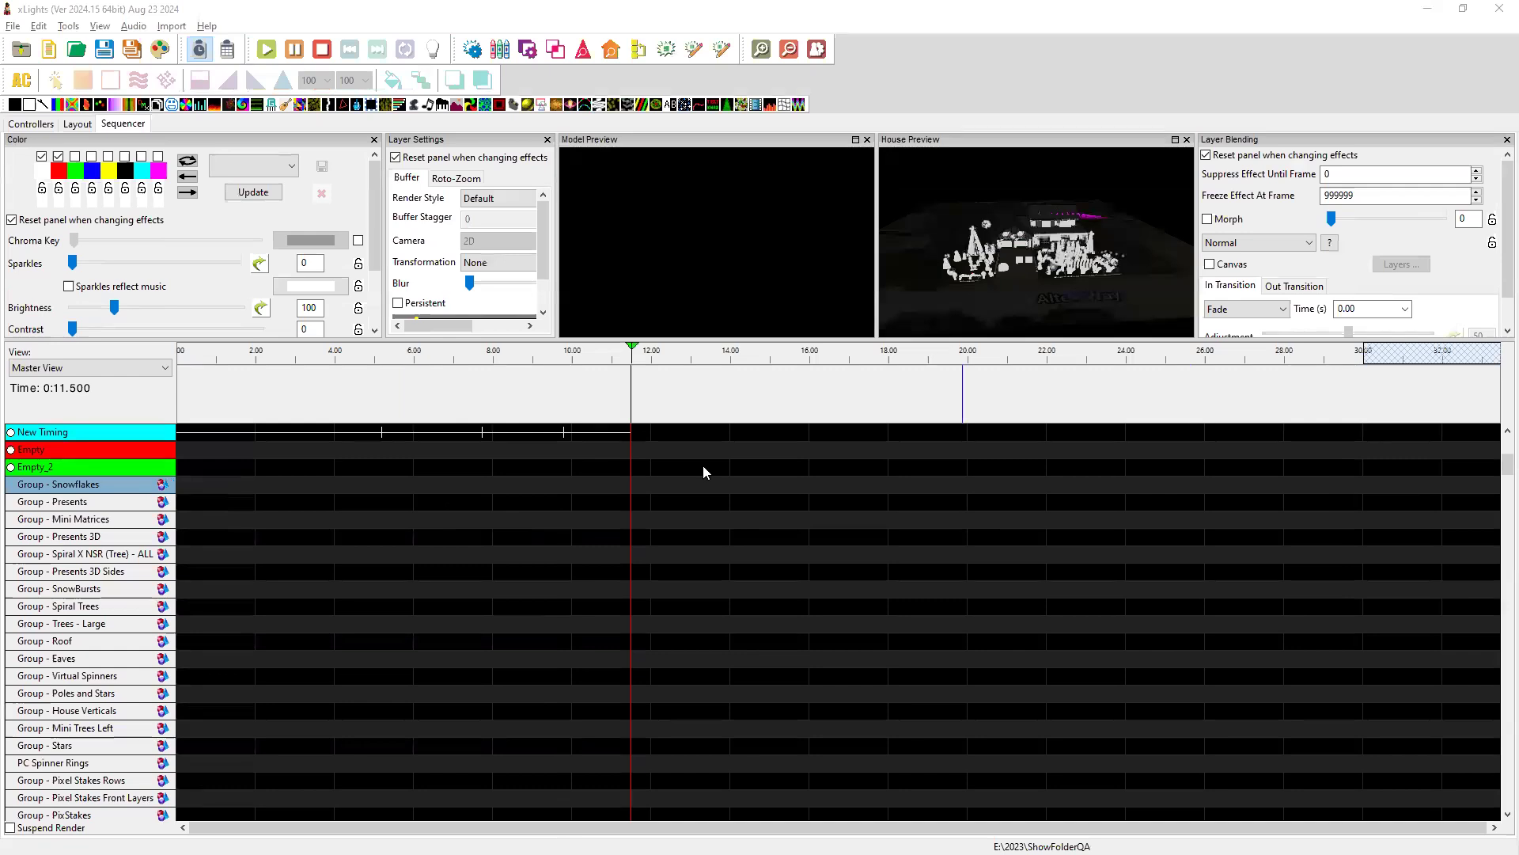
- Place one-second On effects at about 4.4 seconds on Group - Presents, Mini Matrices, Presents 3D and Spiral X NSR (Tree) - ALL
click(350, 502)
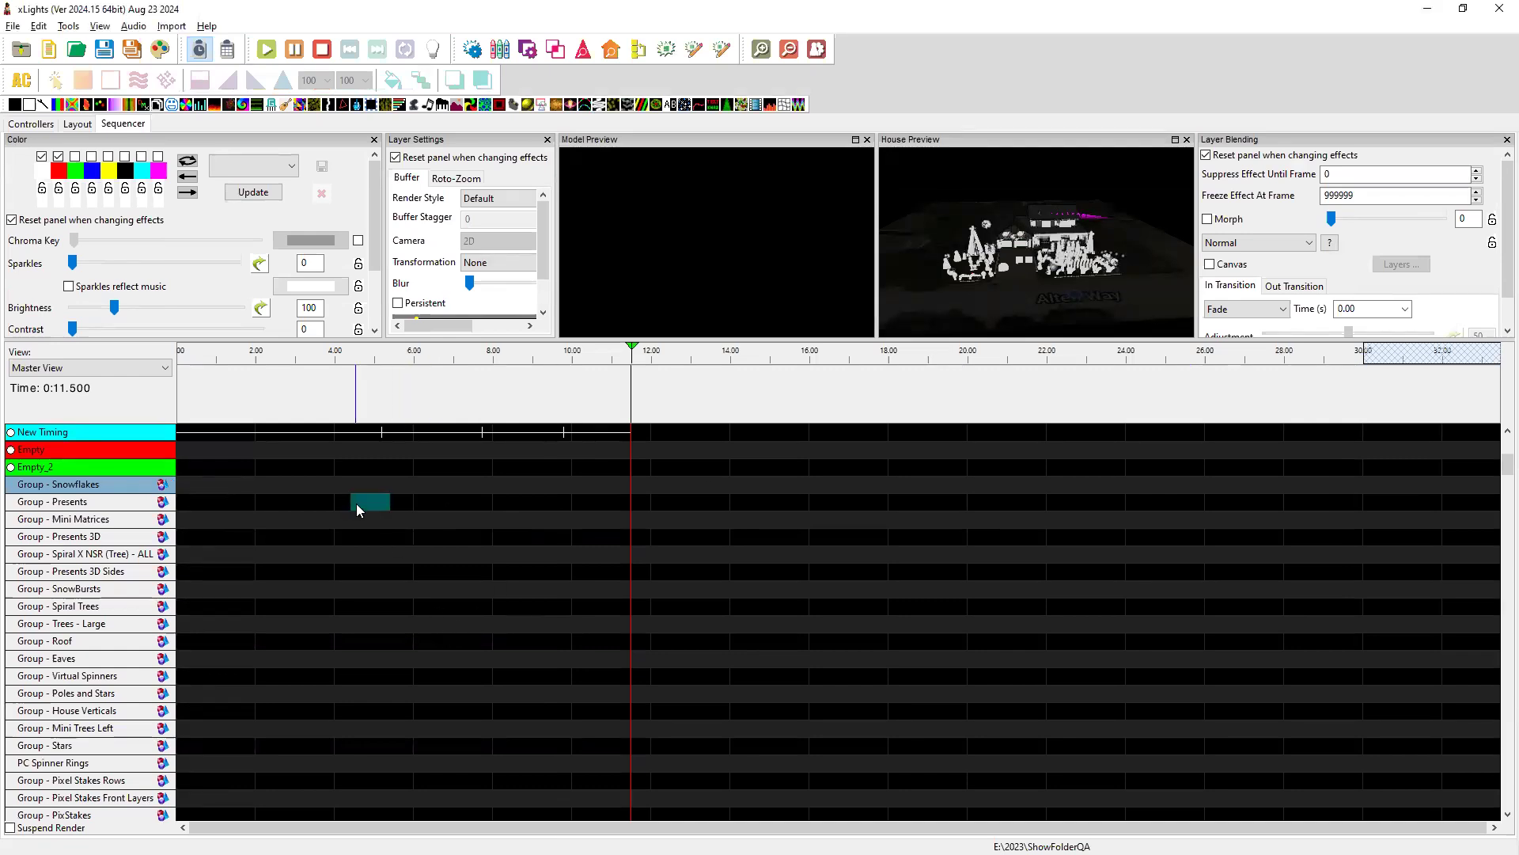
click(376, 505)
click(351, 520)
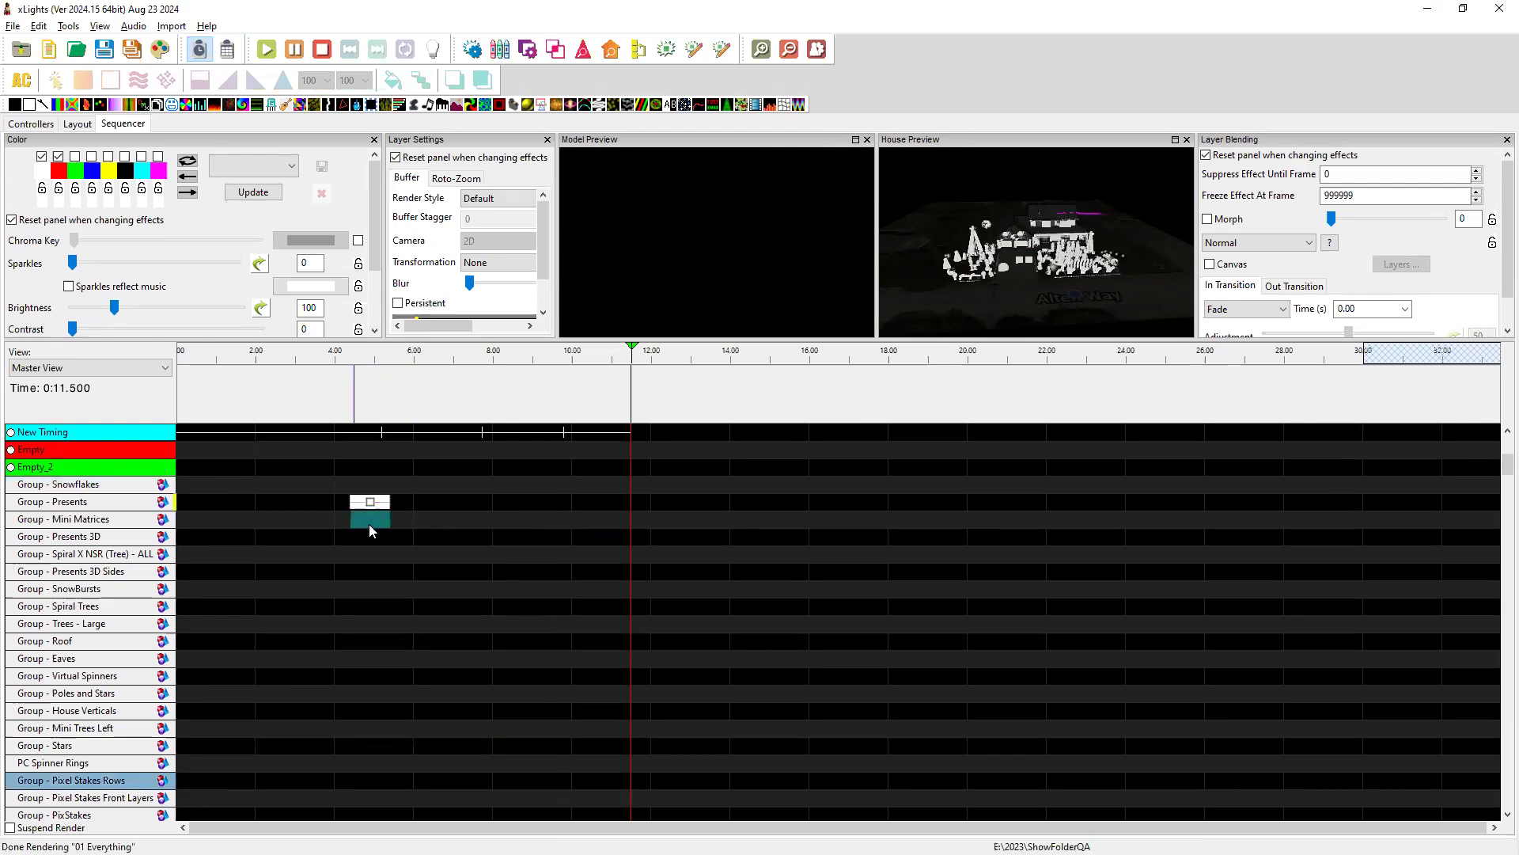
key(o)
click(353, 550)
key(o)
click(356, 537)
key(o)
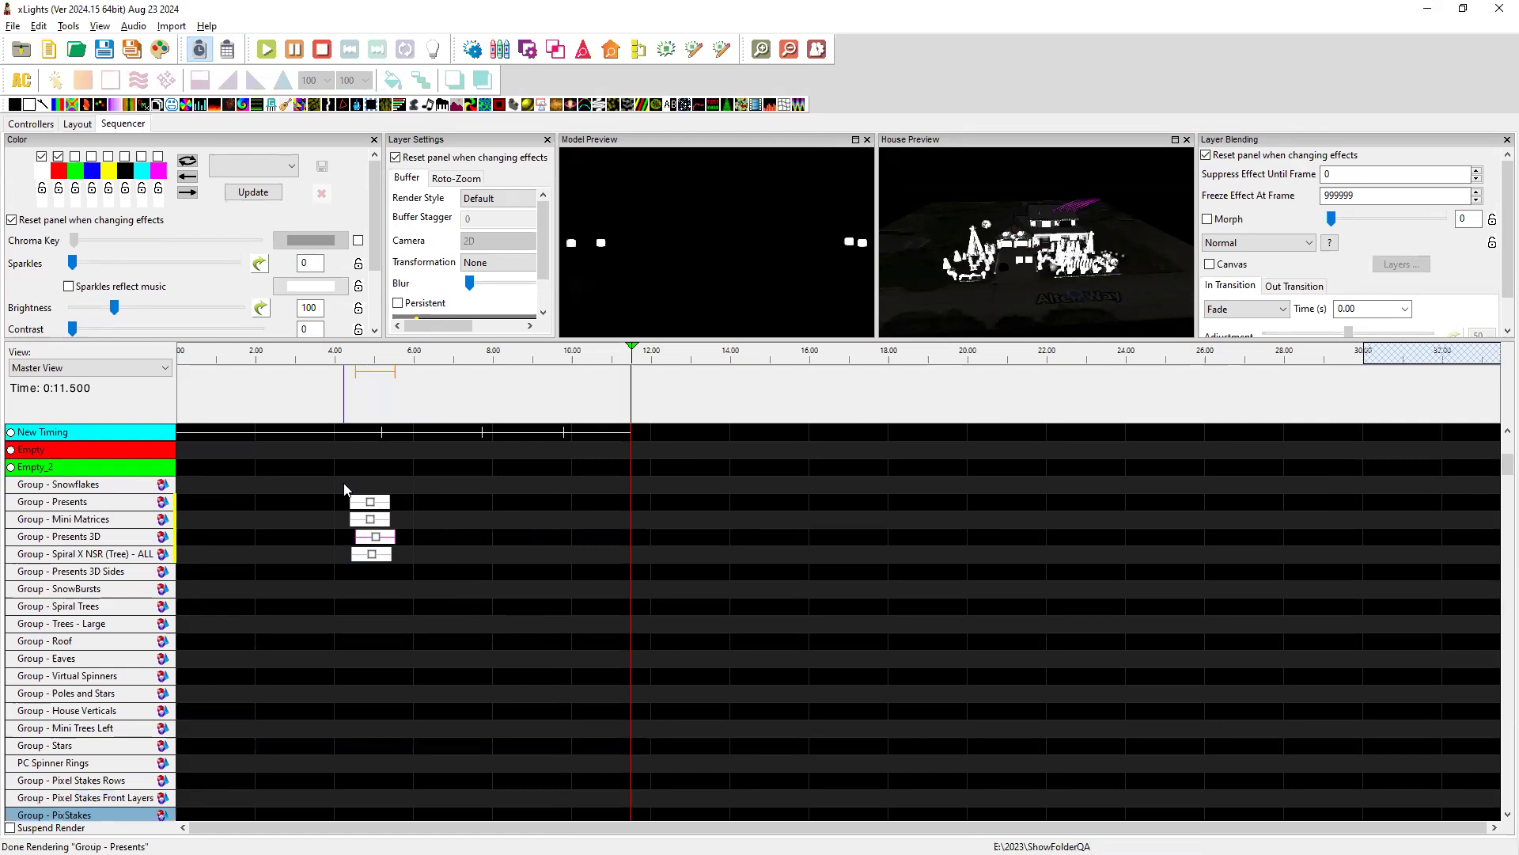
- Copy the four On effects and paste them starting on the Group - Presents 3D row at about 7.3 seconds
drag(345, 480, 406, 568)
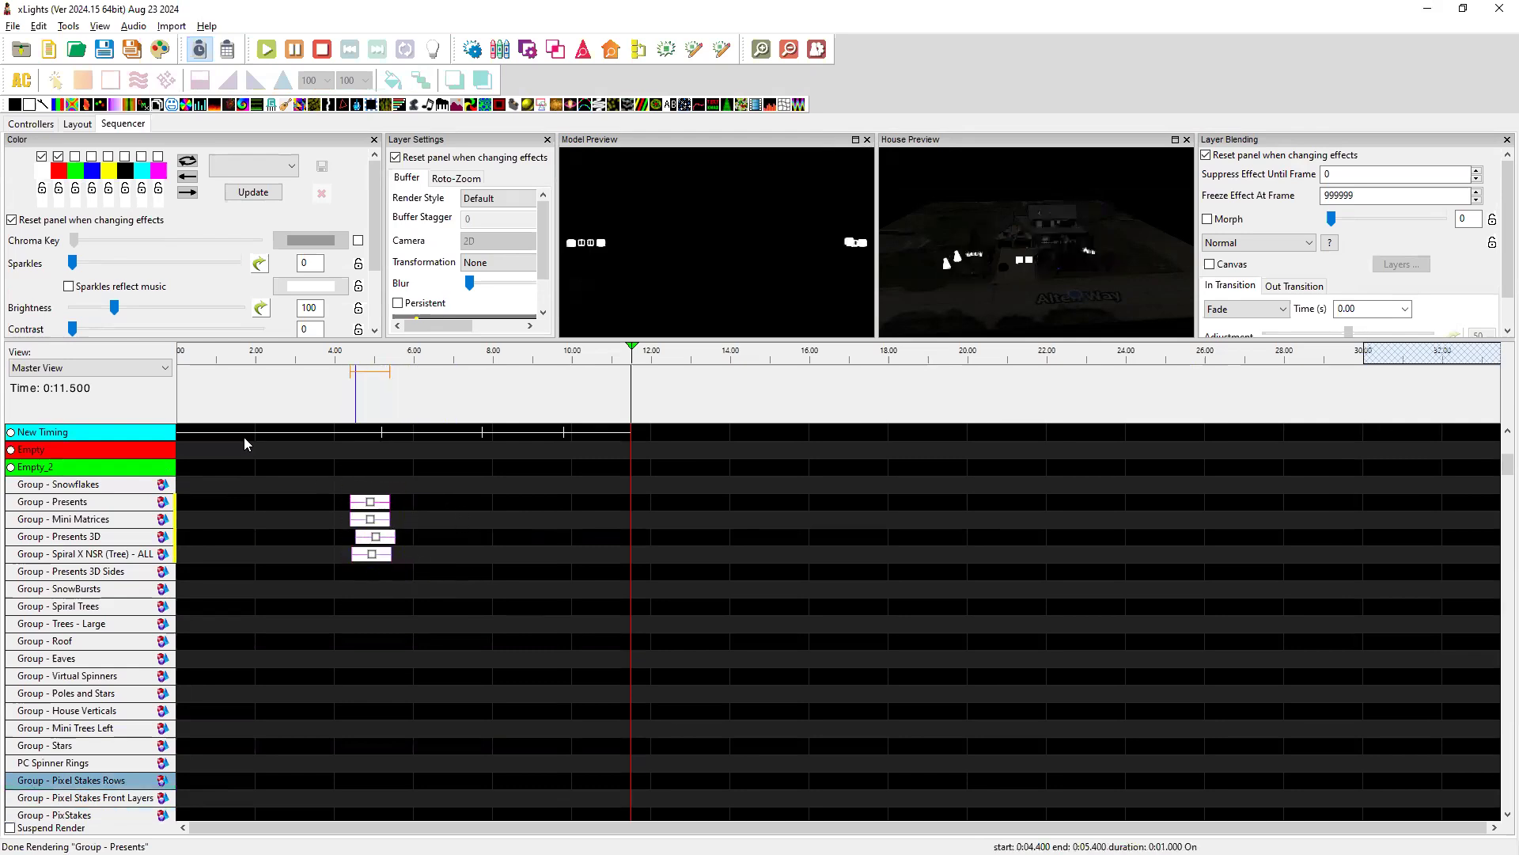
click(505, 539)
click(465, 540)
key(ctrl+v)
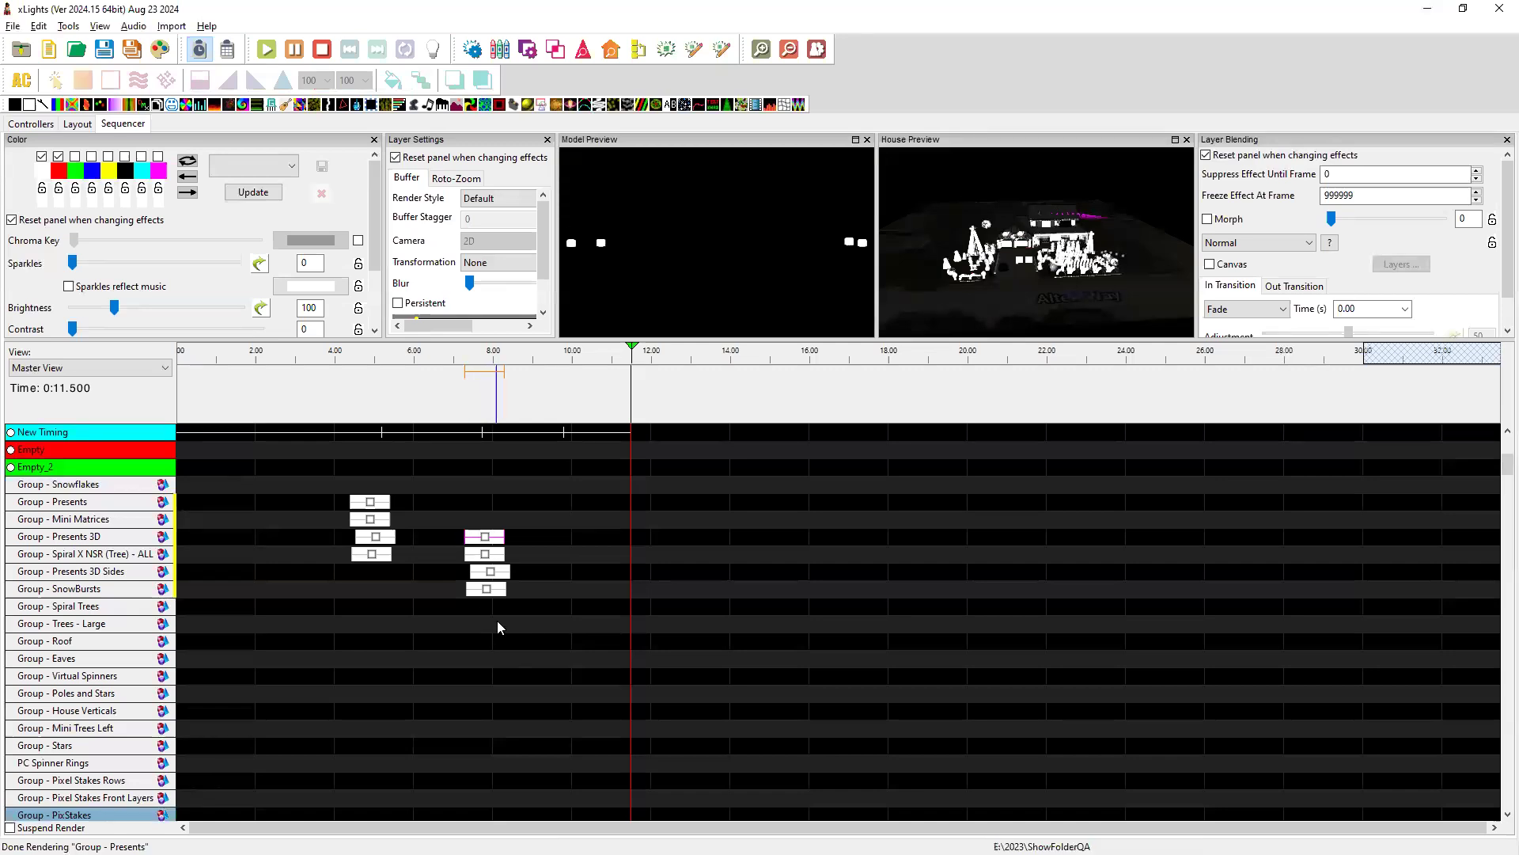
- Switch to the release notes in Notepad and highlight the AC effects copy/paste, Mac xsqz icons and temp directory cleanup entries
key(alt+Tab)
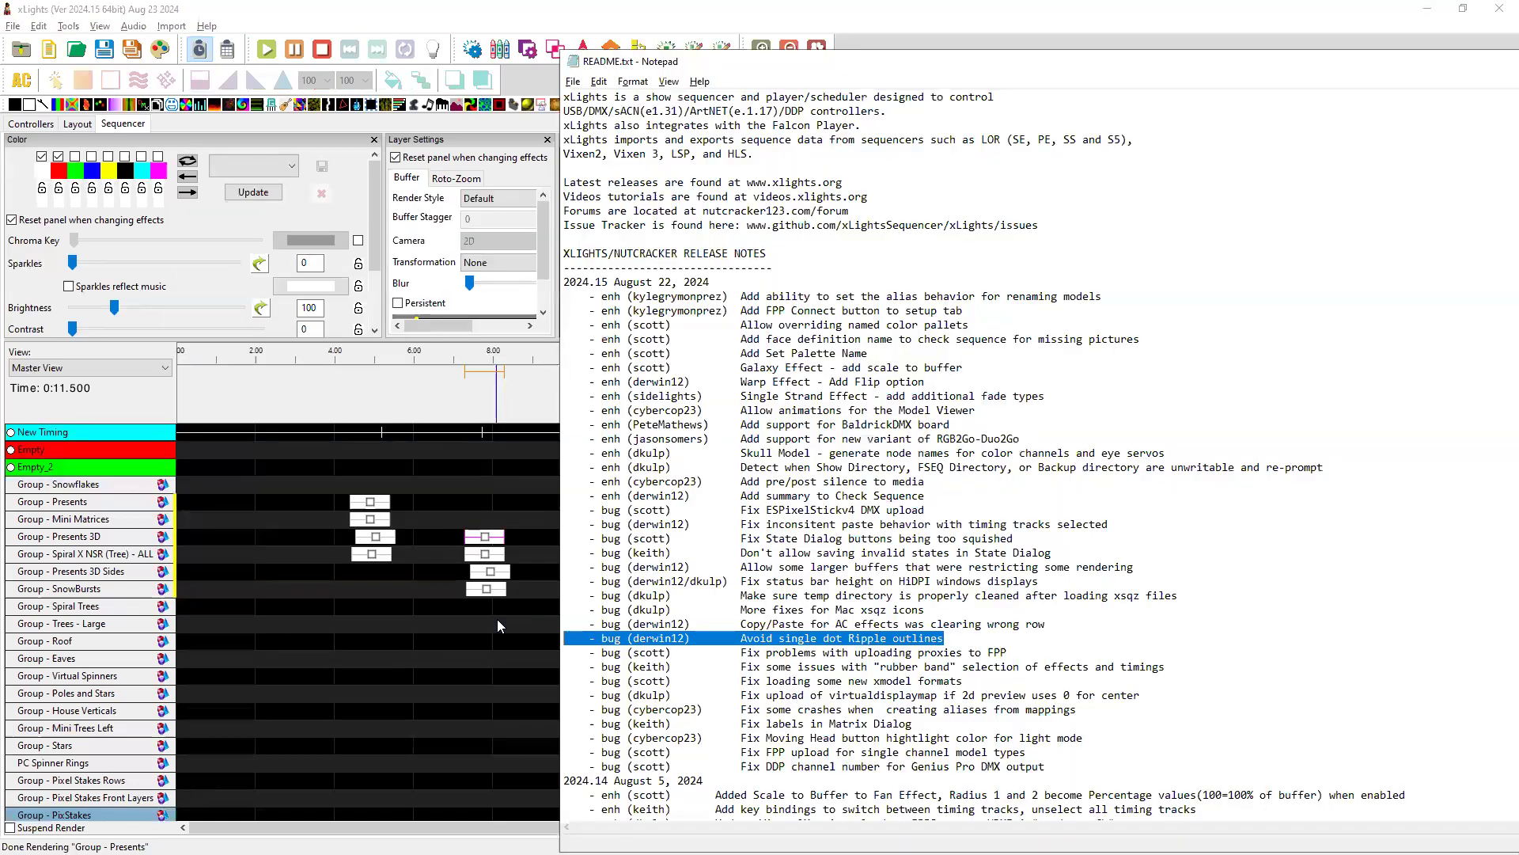
drag(1073, 625, 535, 625)
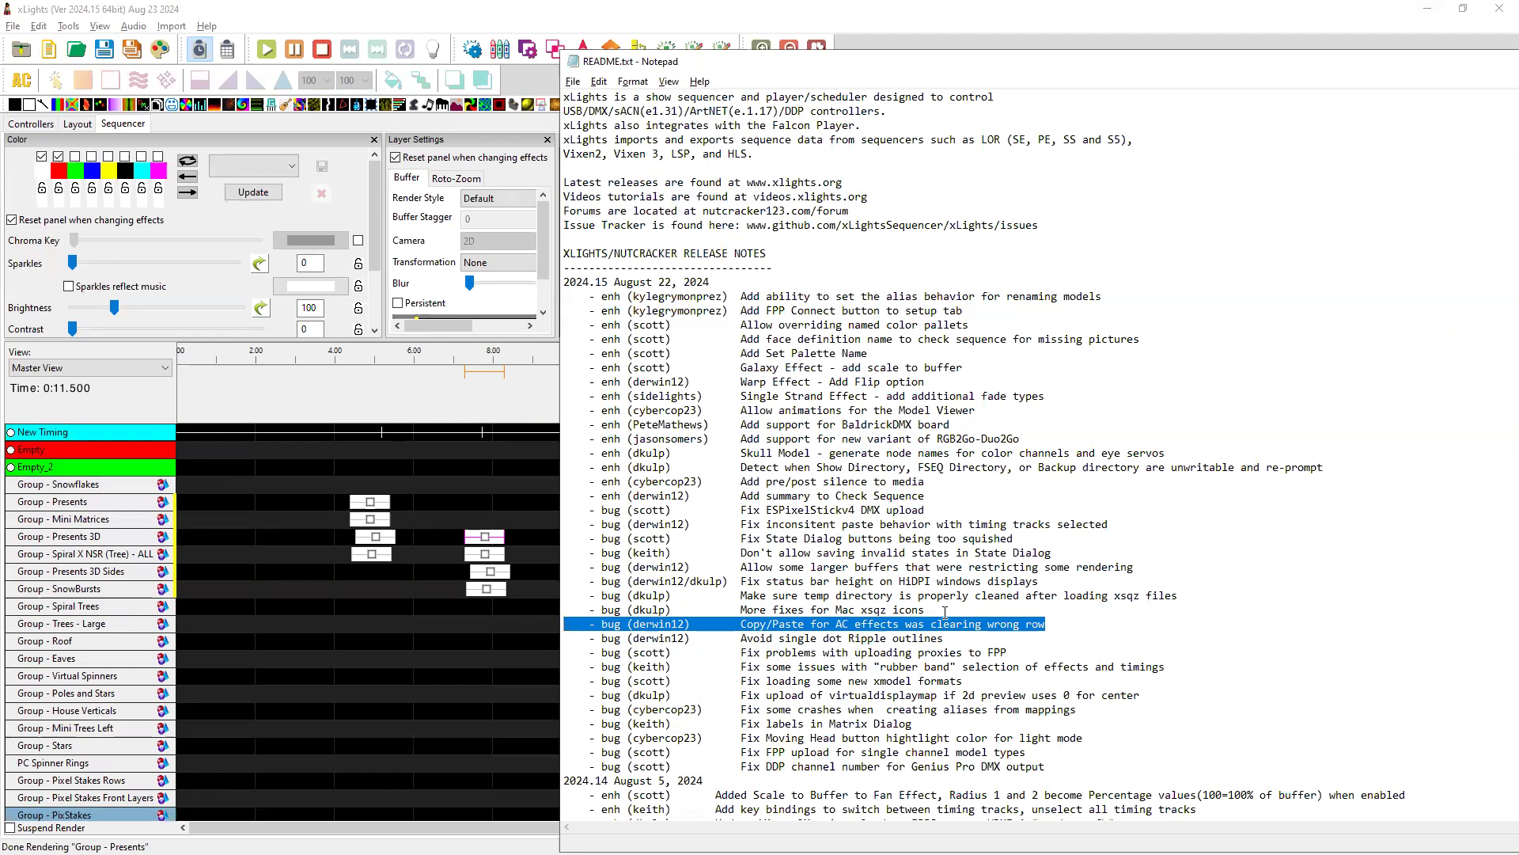
drag(926, 610, 563, 611)
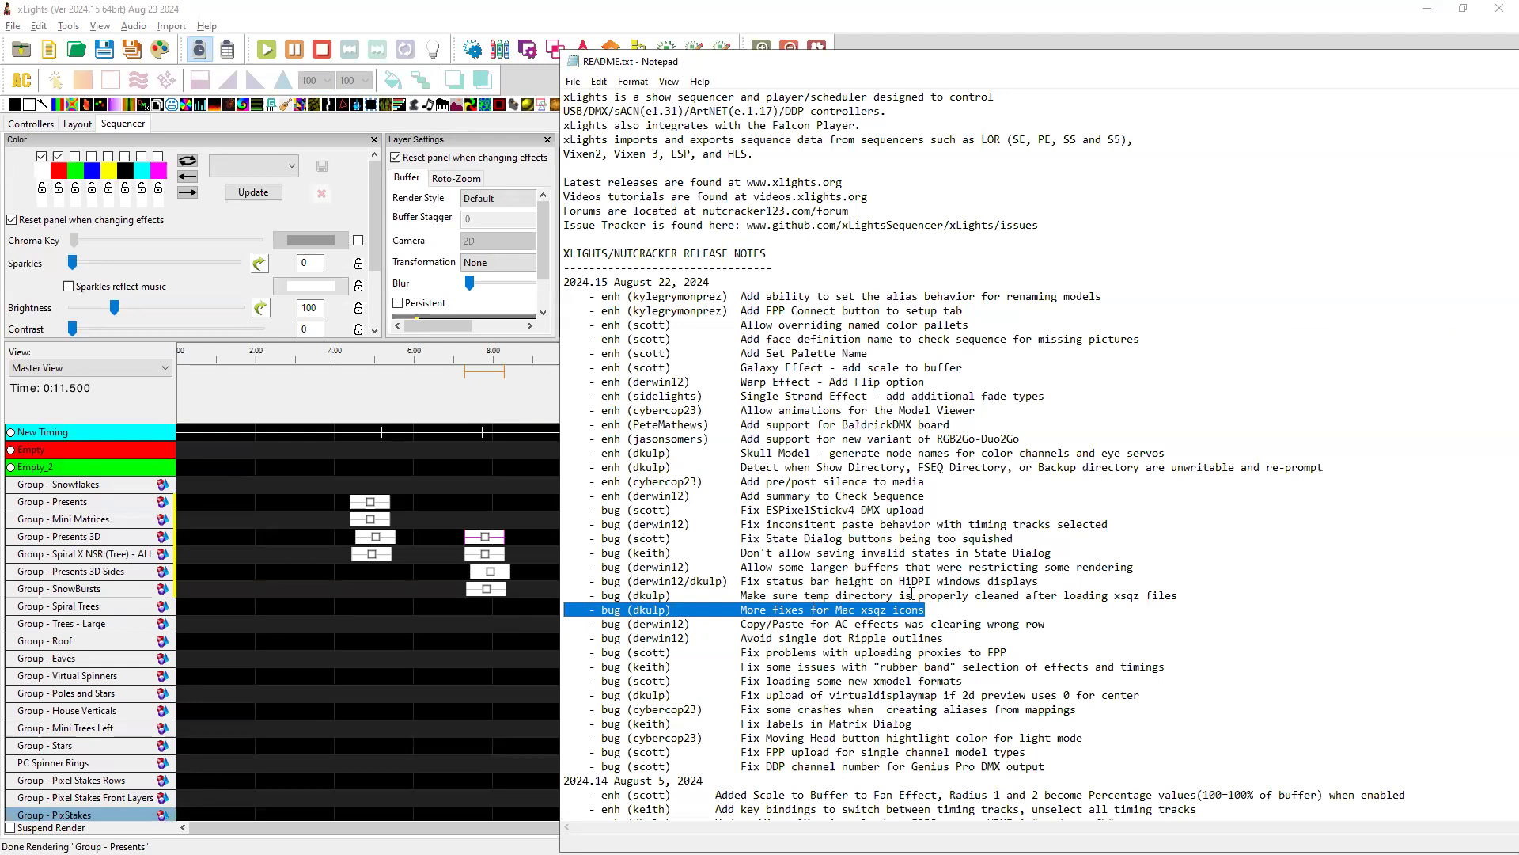
mouse_move(1196, 587)
mouse_down()
mouse_move(924, 610)
mouse_move(583, 595)
mouse_move(1192, 592)
mouse_up()
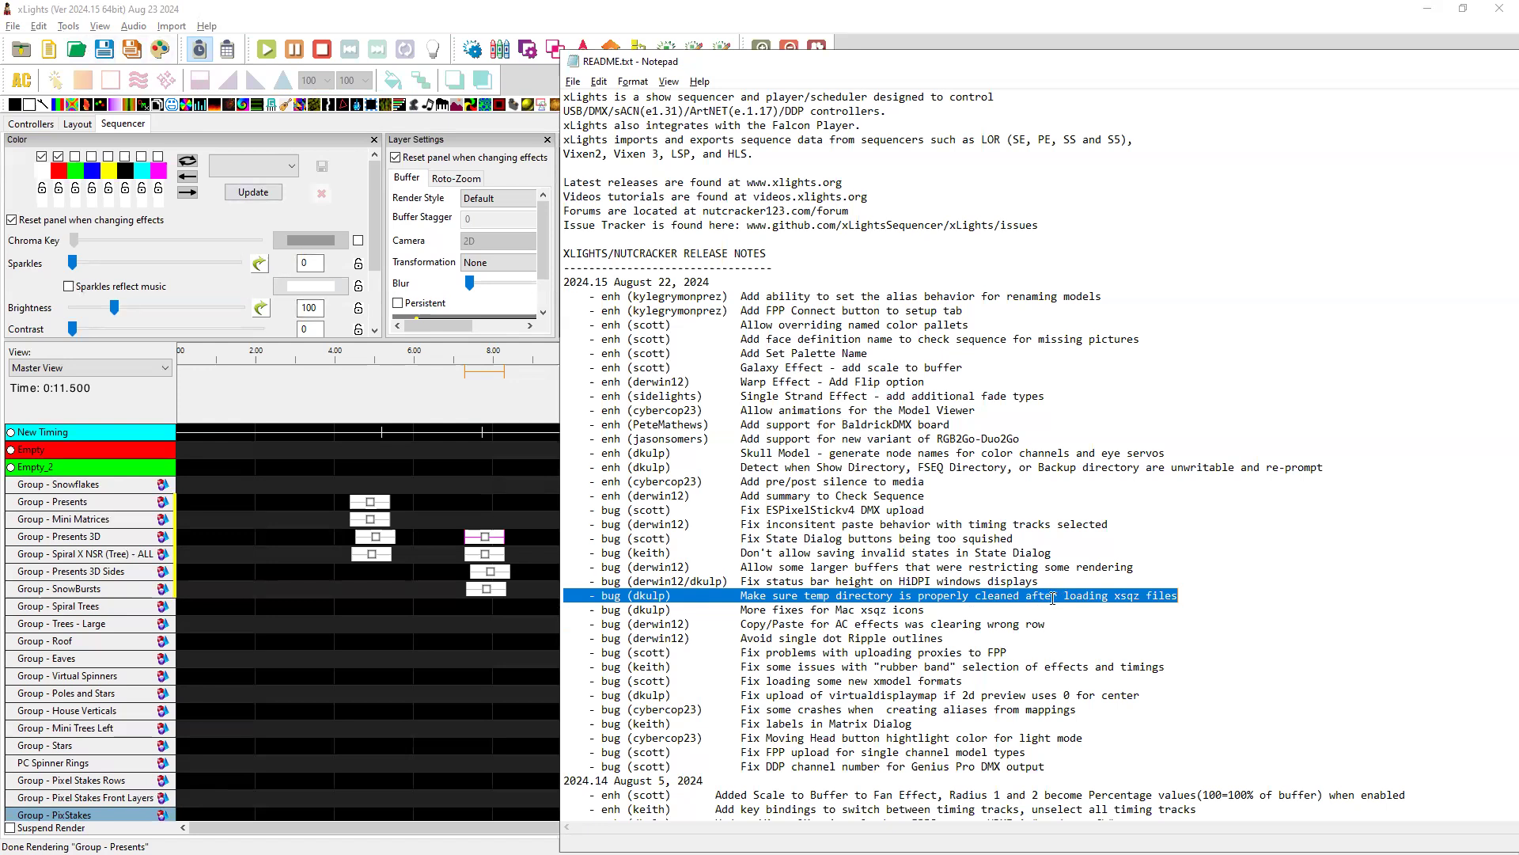
- Highlight the release note entries on HiDPI status bar height, larger render buffers and invalid states in the State Dialog
drag(1059, 584, 463, 580)
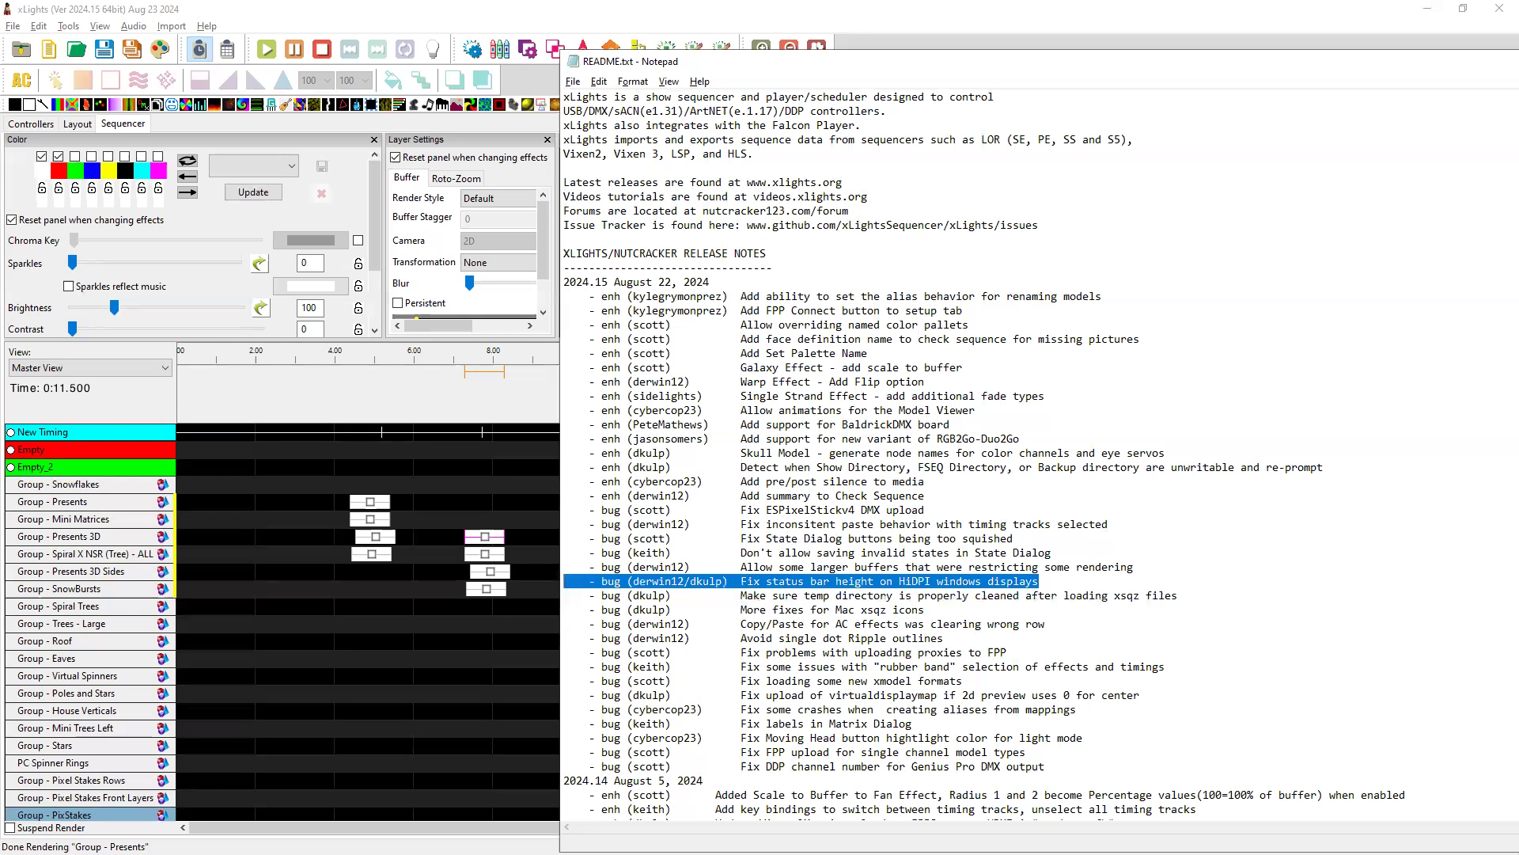
drag(1037, 577, 515, 580)
click(1128, 568)
drag(1084, 568, 558, 564)
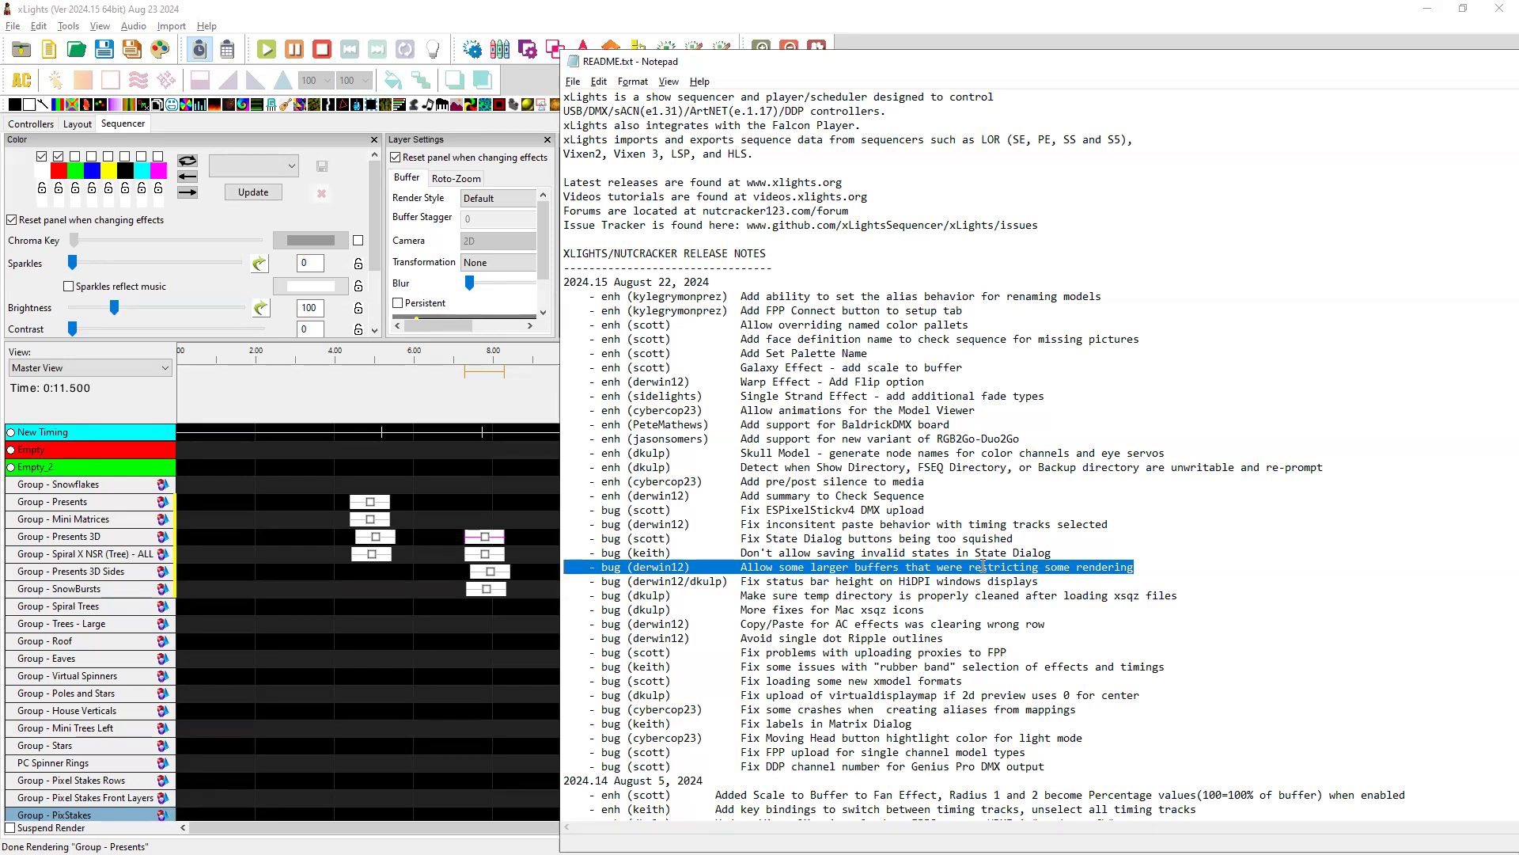
drag(1140, 566, 563, 567)
drag(1068, 551, 558, 553)
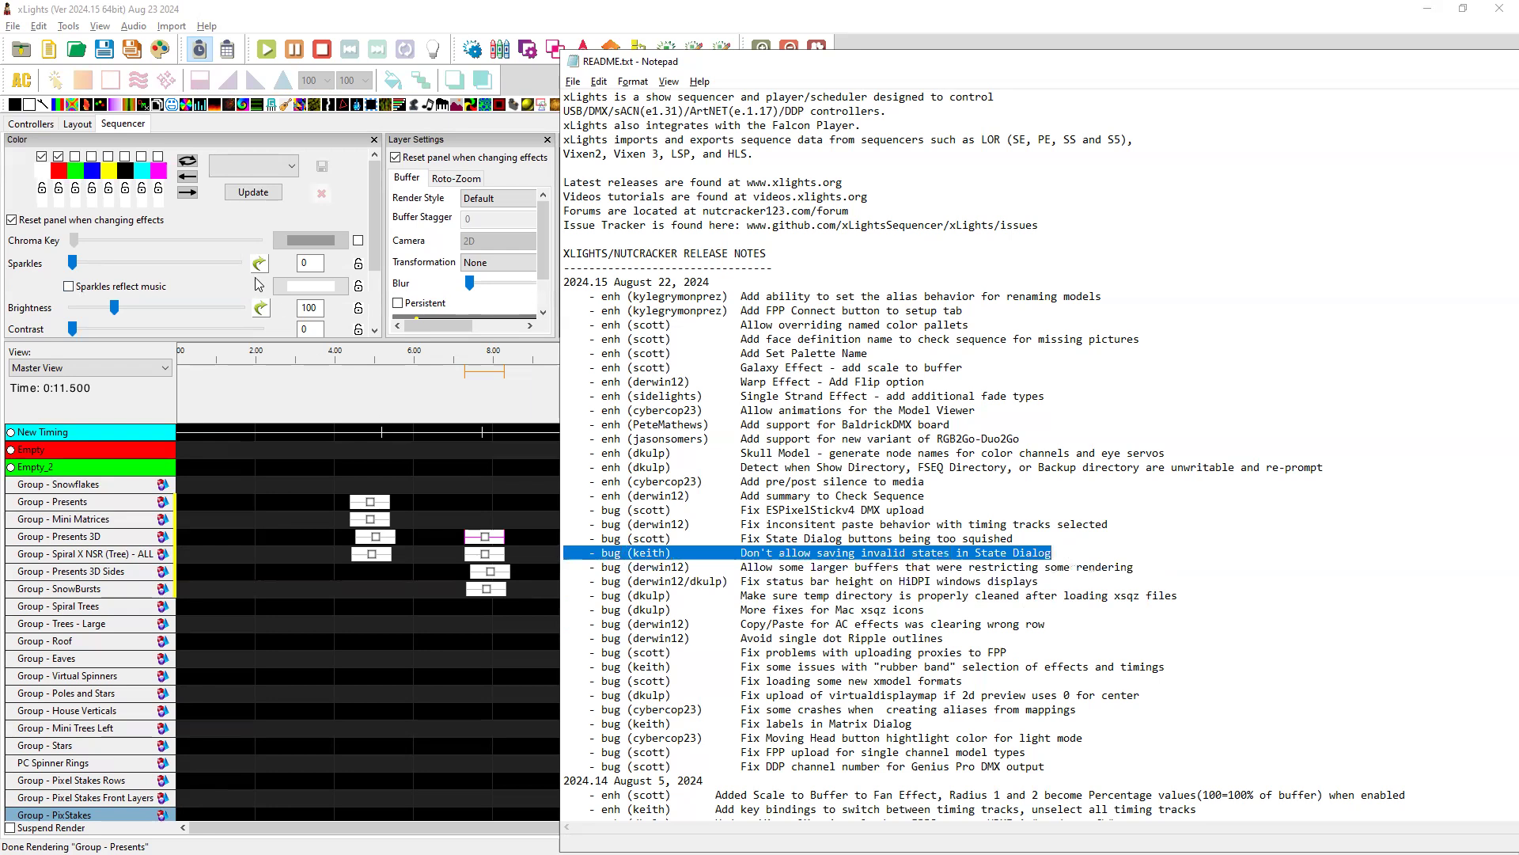
- Switch back to xLights and open the state definitions of the AA Mega Super Tree model in the layout
click(78, 124)
scroll(152, 293, down, 10)
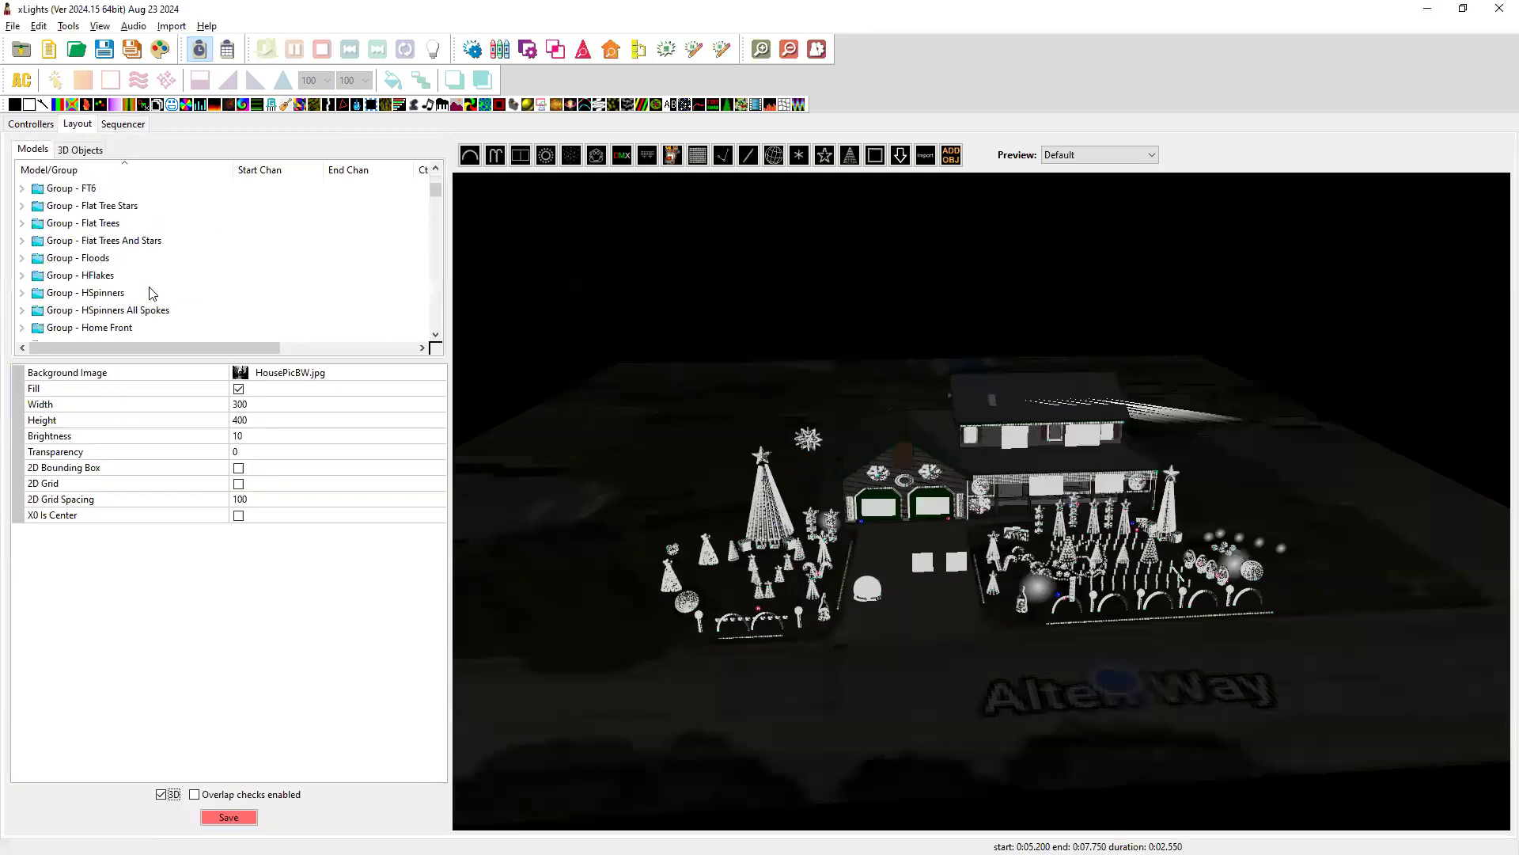
scroll(152, 292, down, 10)
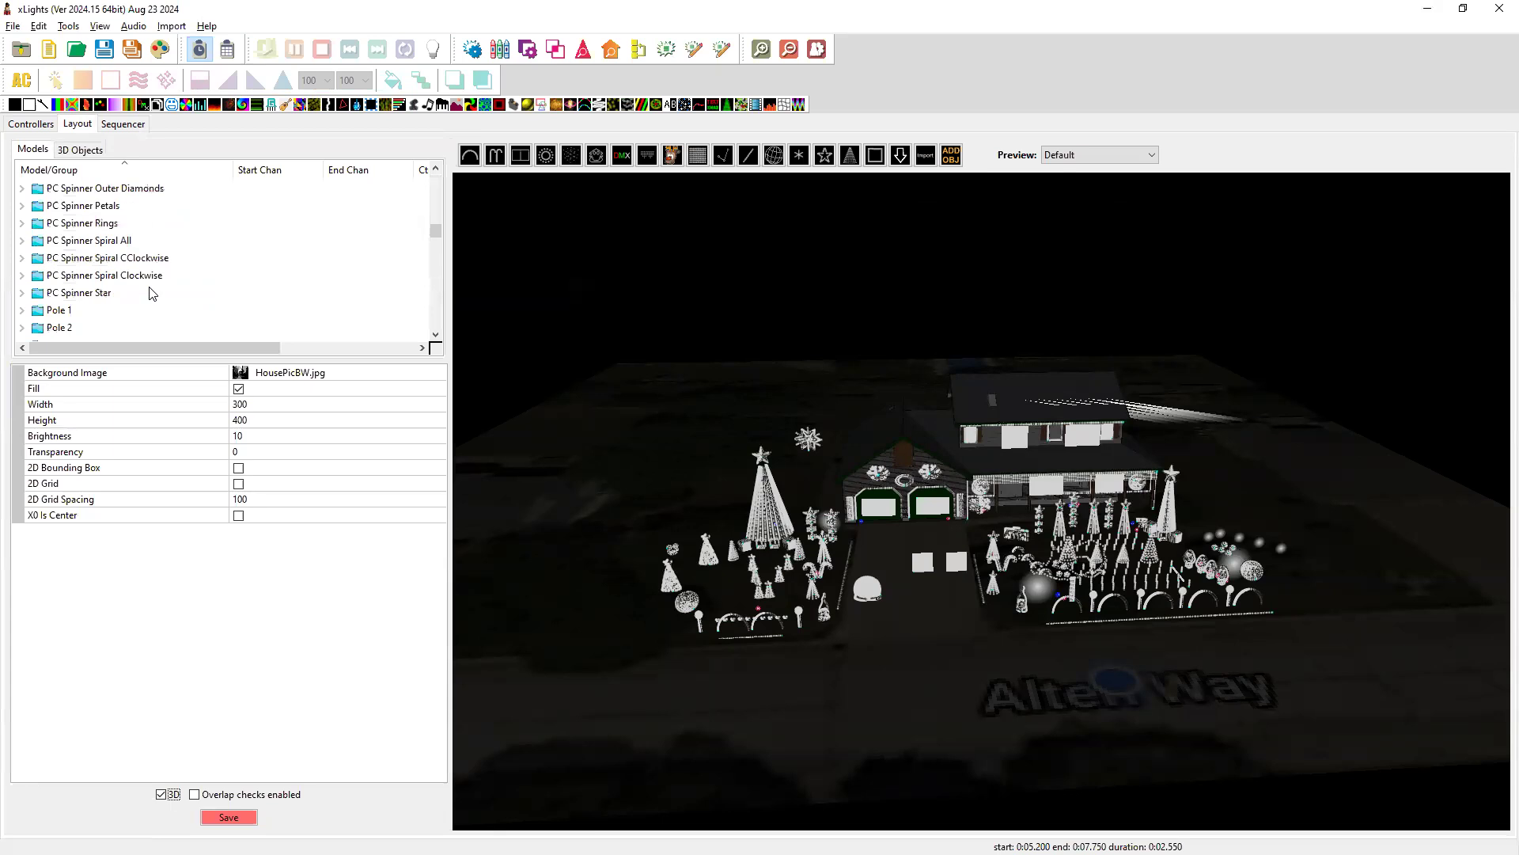
scroll(82, 289, down, 1)
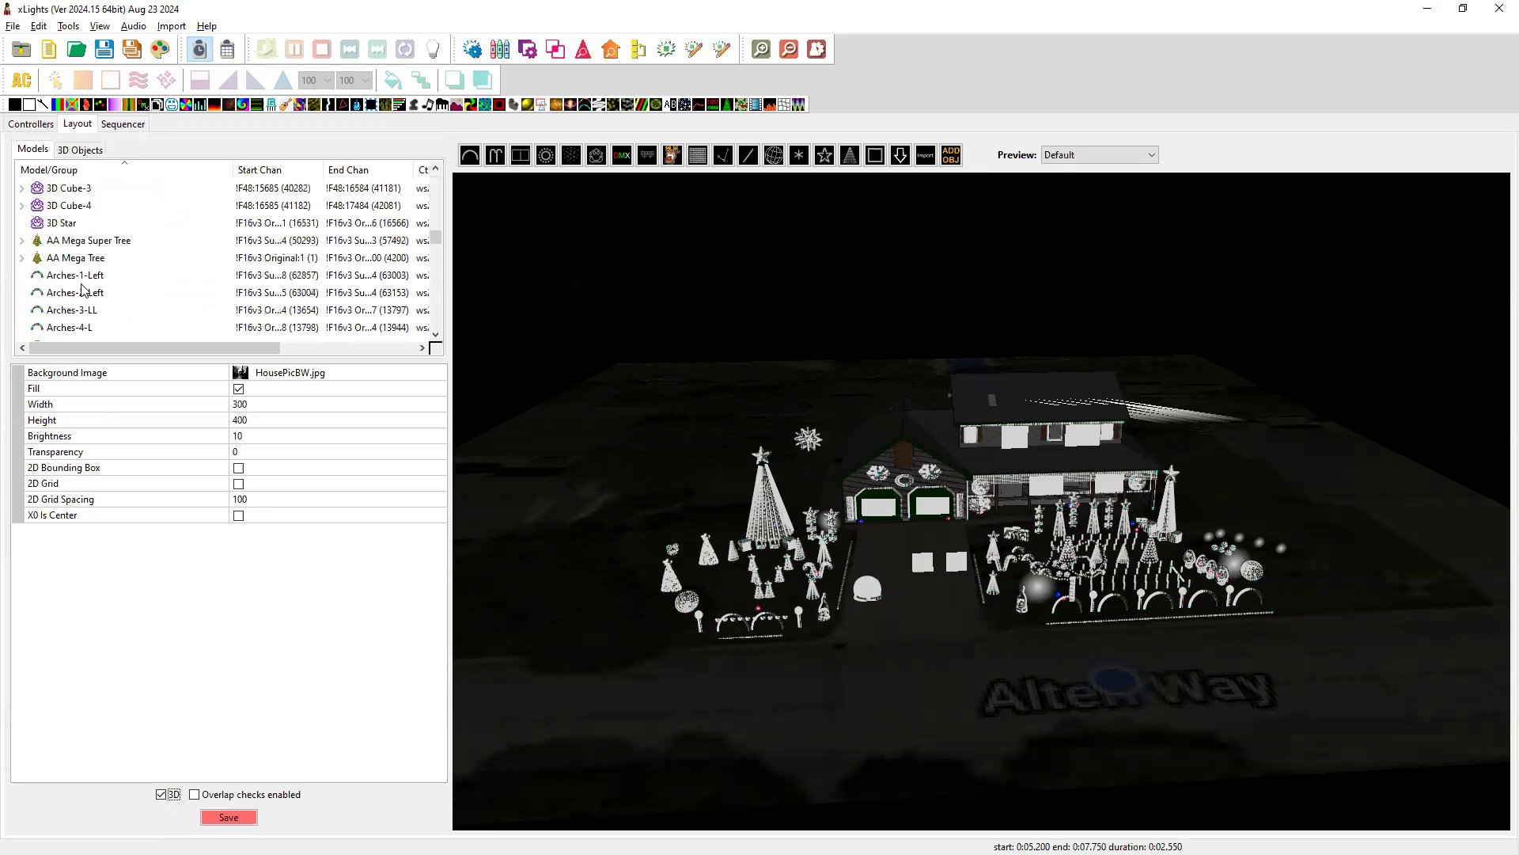
click(89, 243)
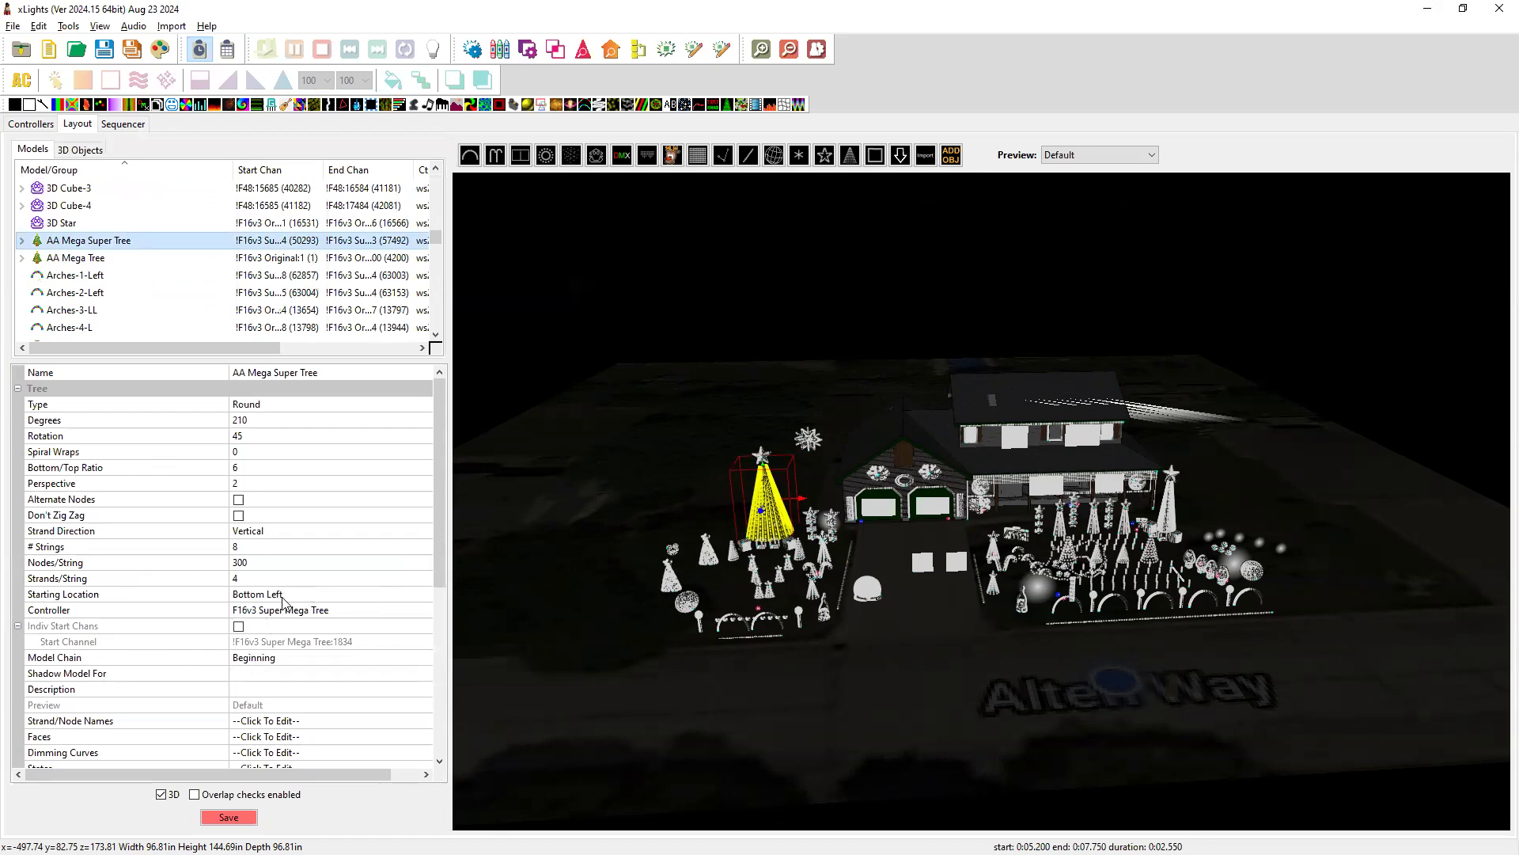
scroll(286, 602, down, 1)
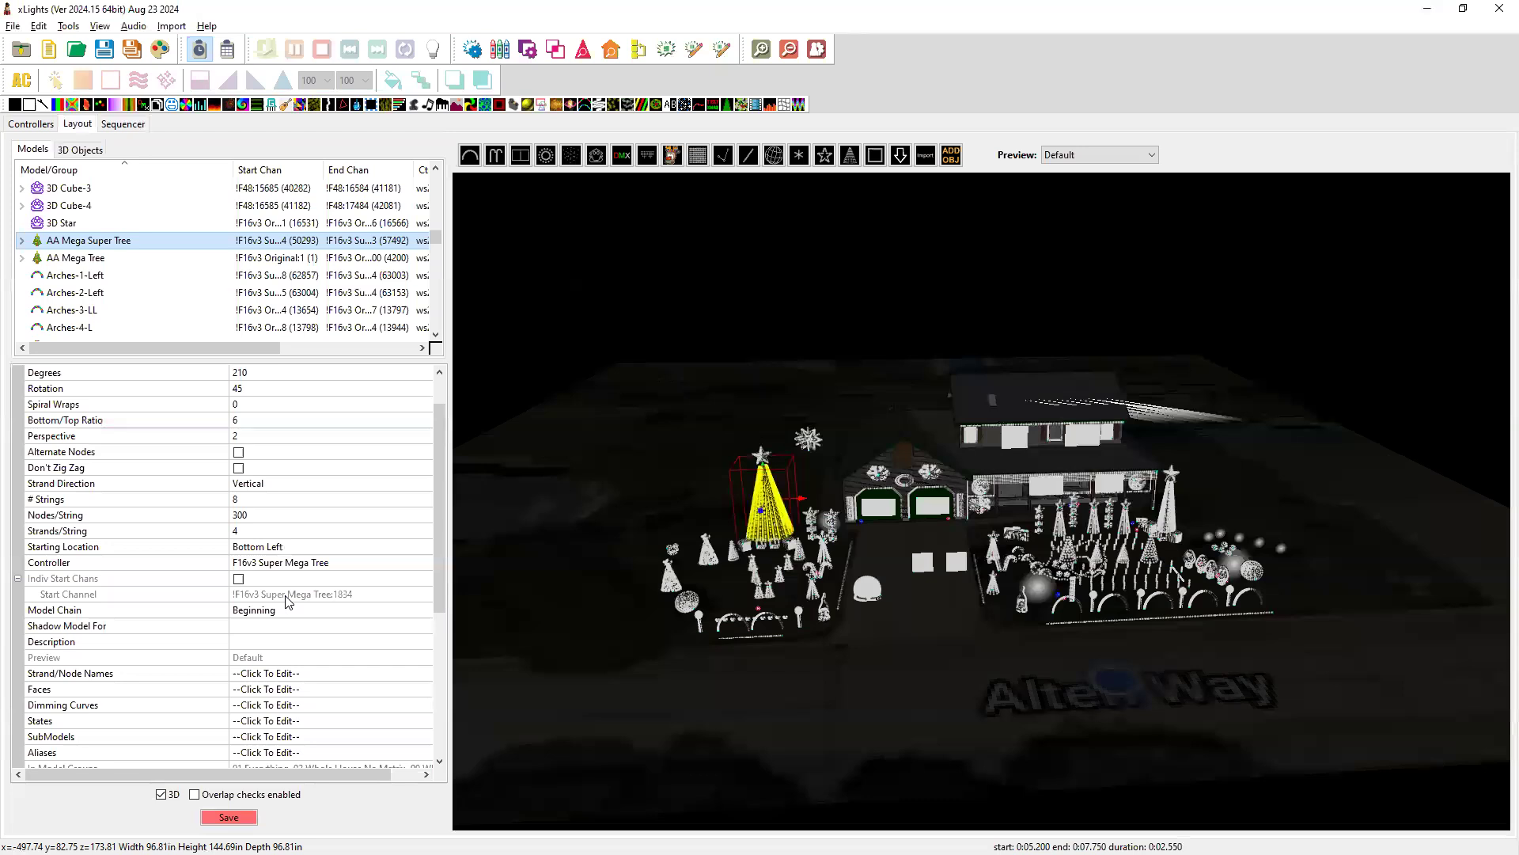
scroll(286, 601, down, 2)
click(422, 626)
click(421, 626)
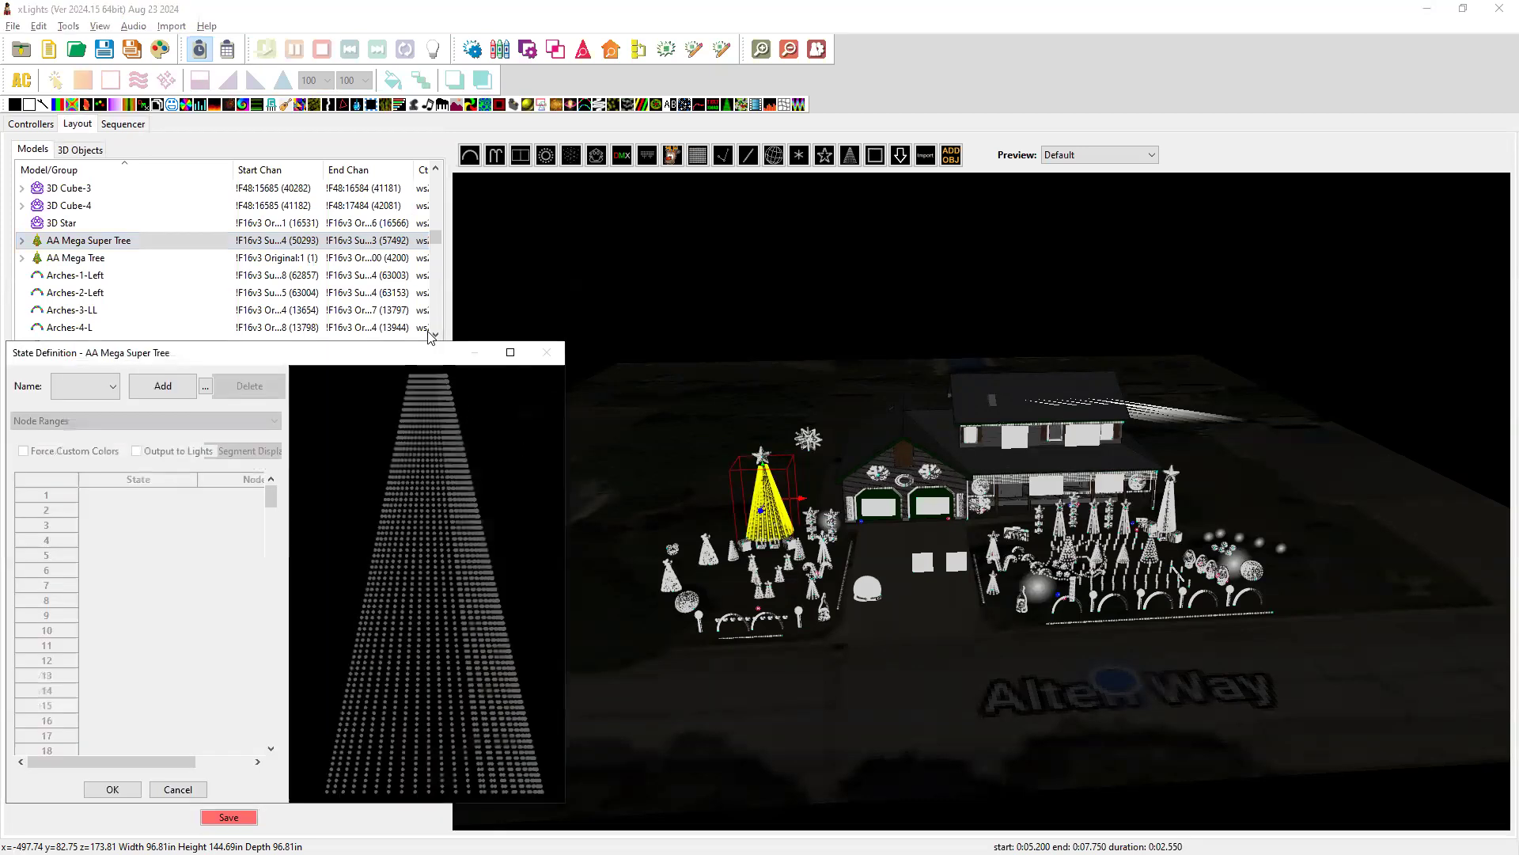
- Move and enlarge the State Definition window, and add a state model named "test"
drag(470, 354, 910, 260)
click(603, 293)
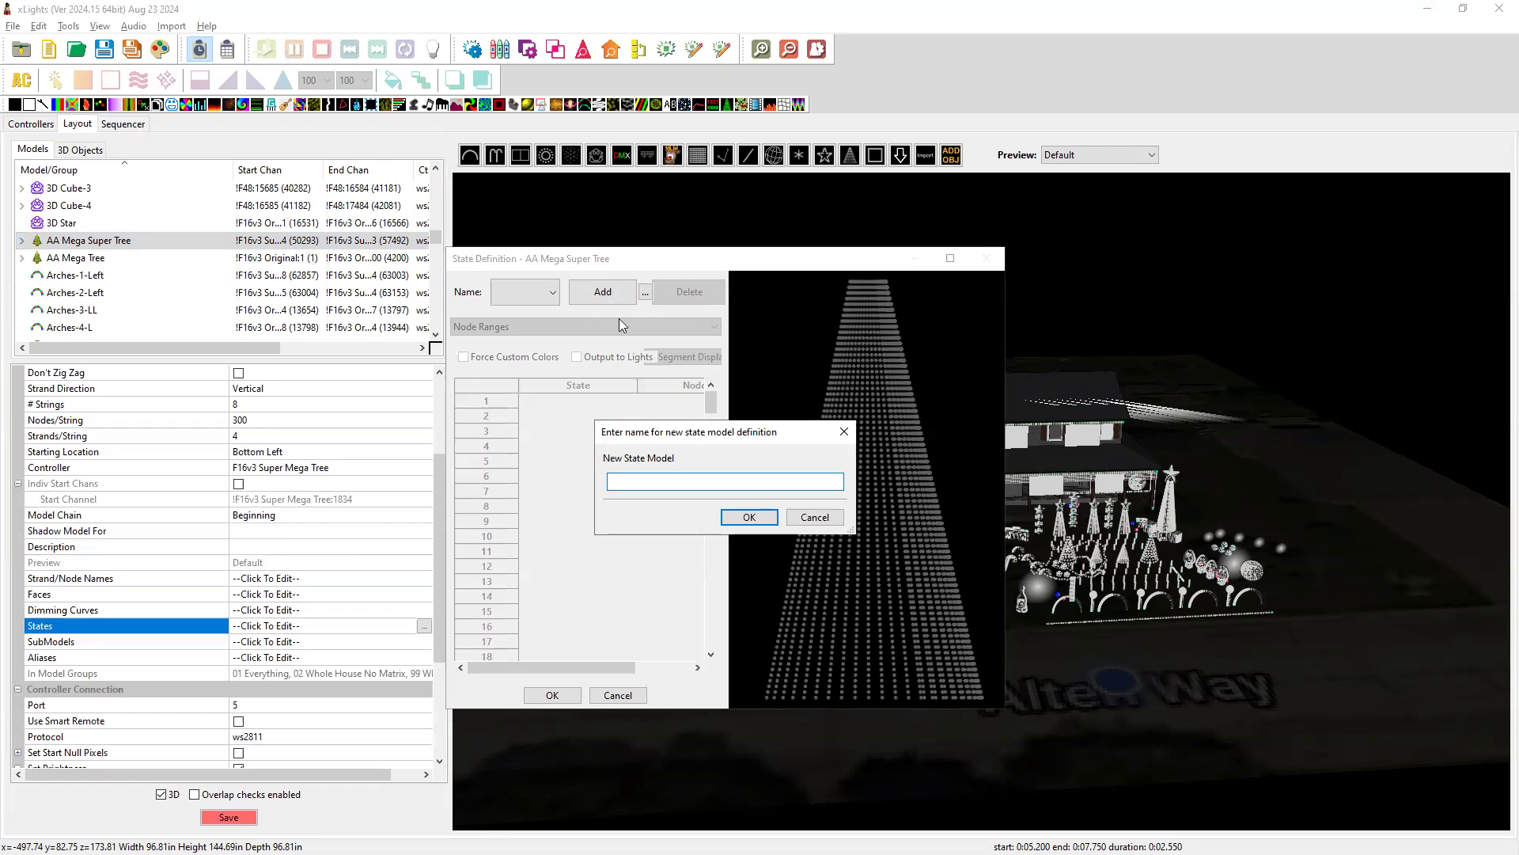
click(827, 519)
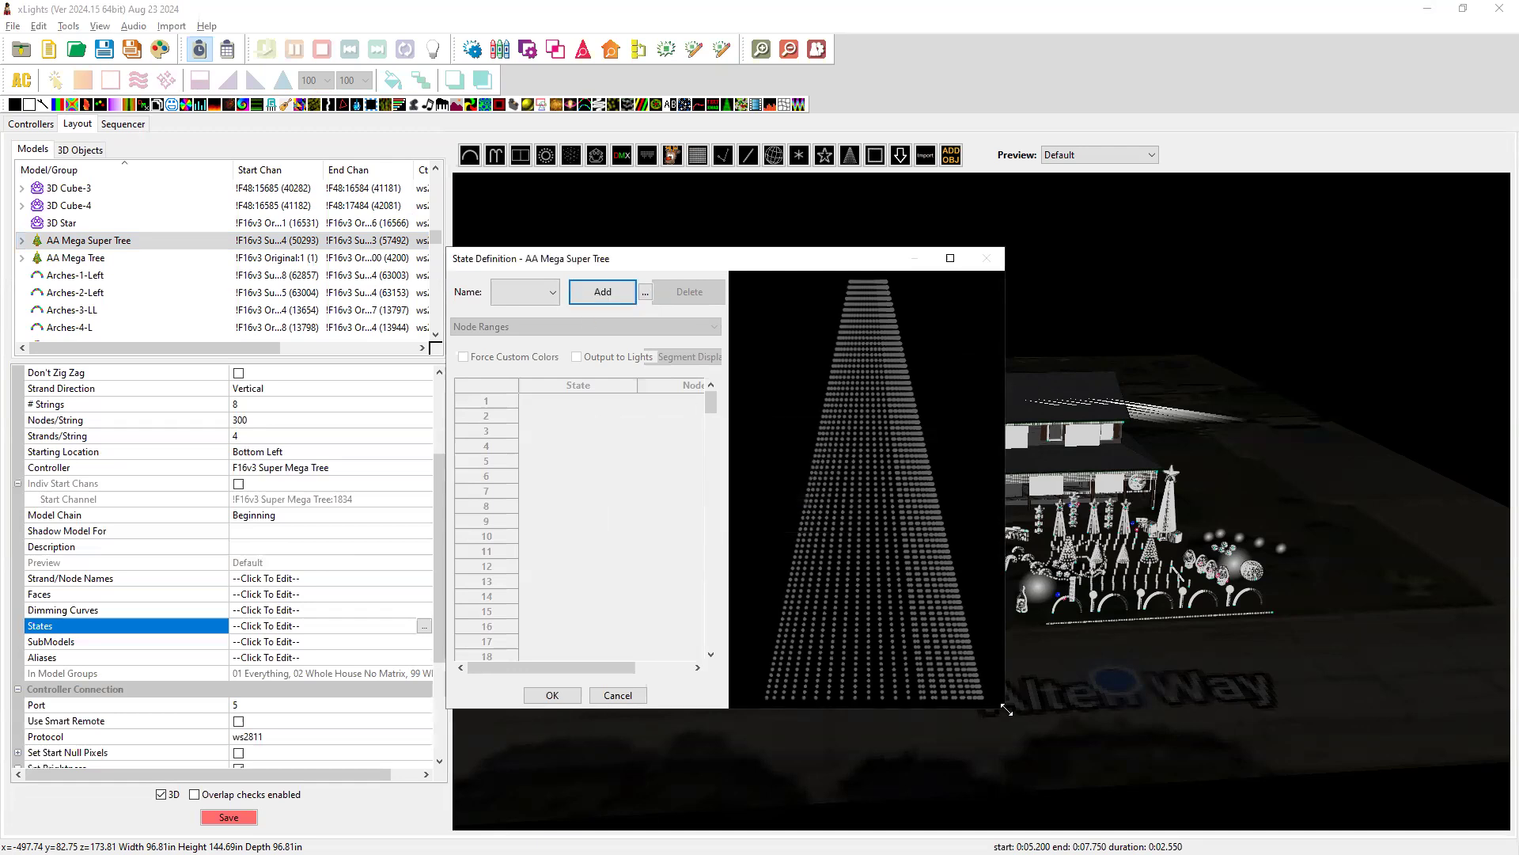
drag(1007, 710, 1448, 774)
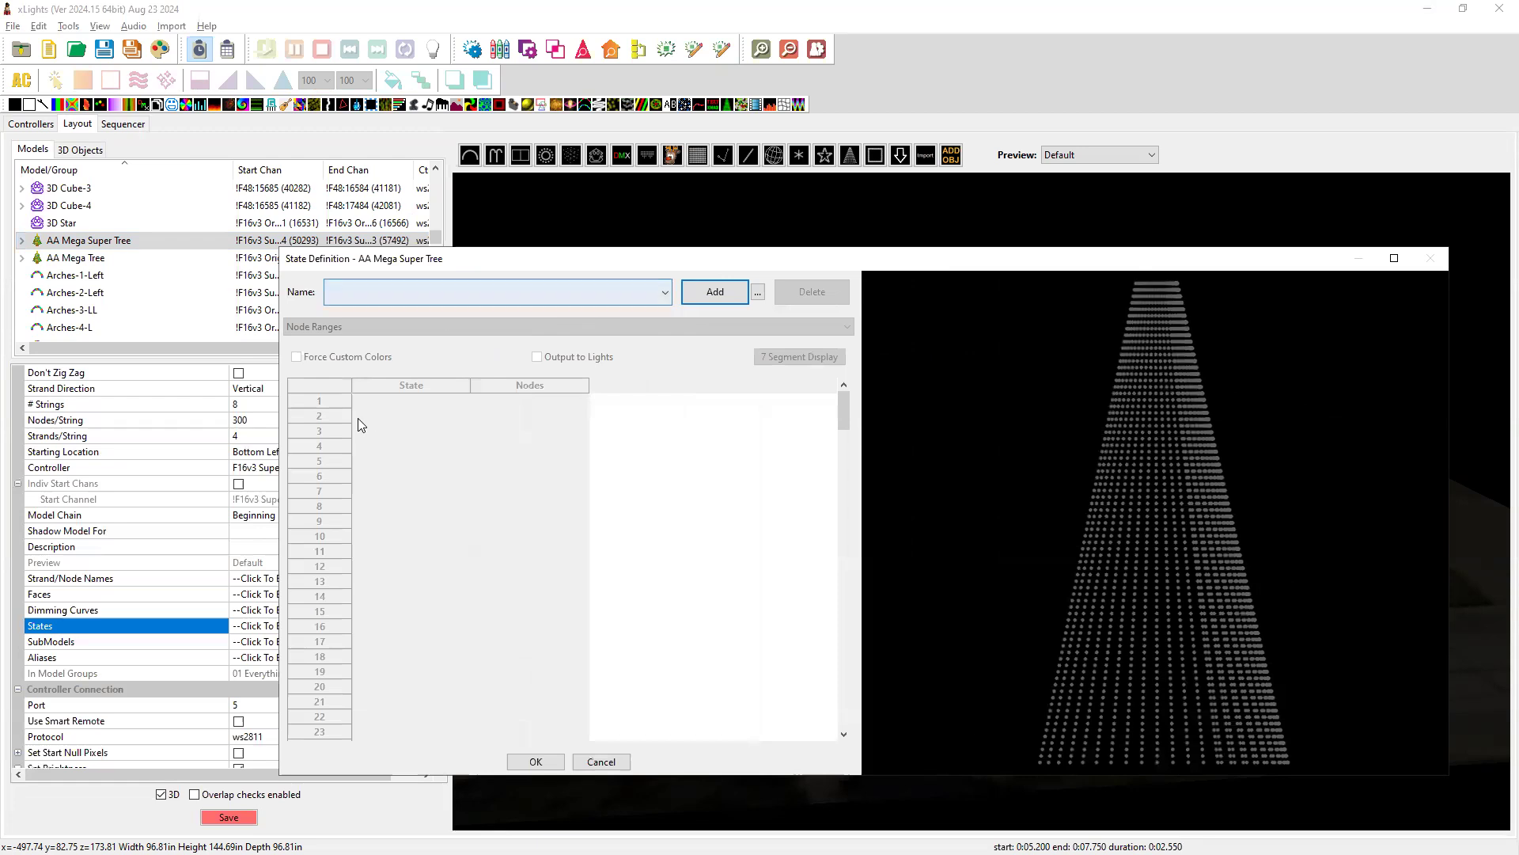
click(704, 296)
text(test)
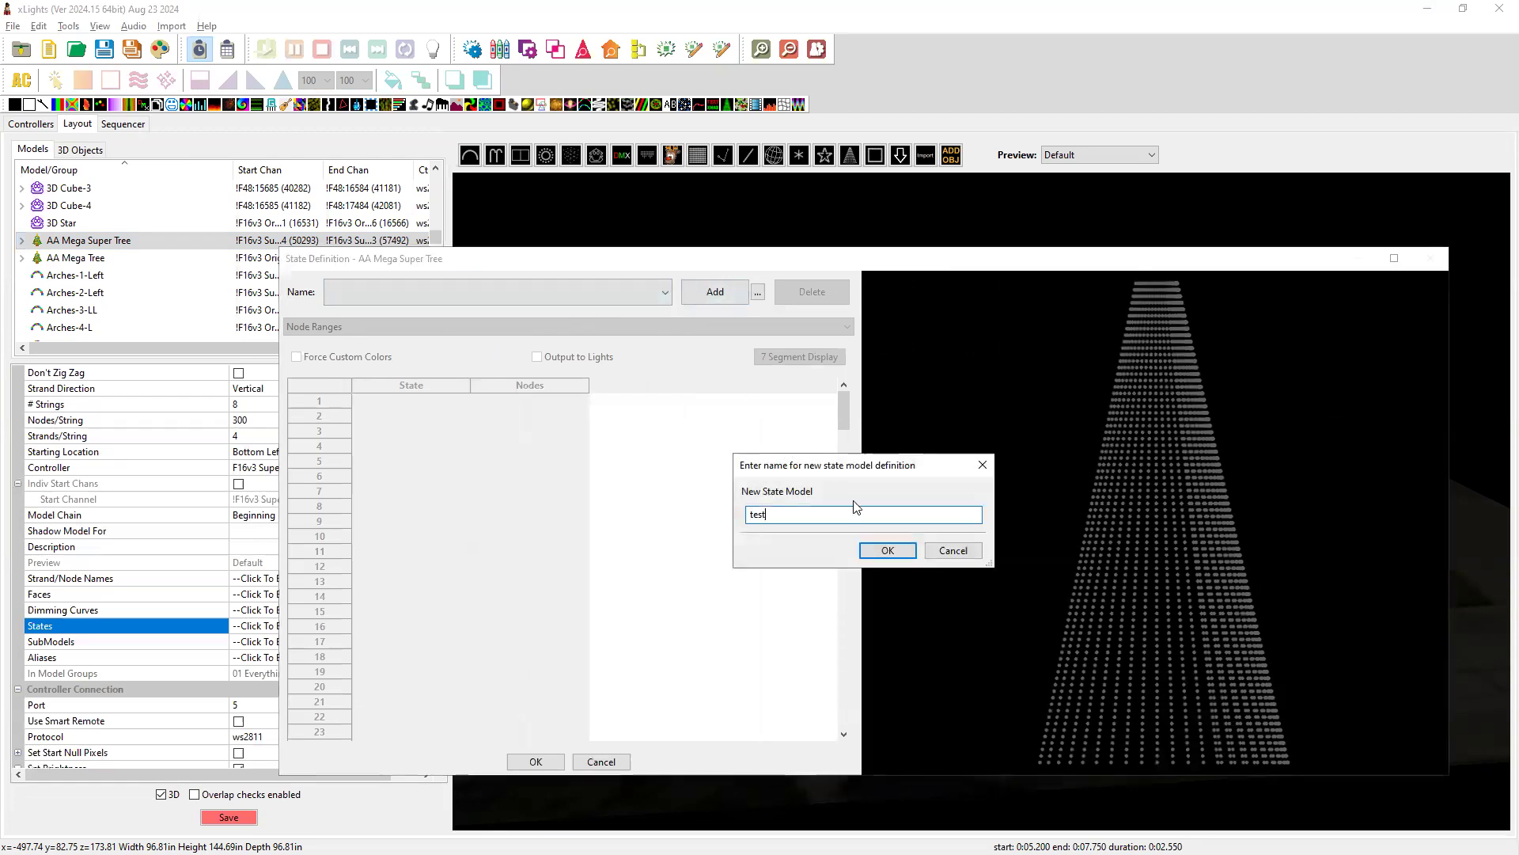
click(887, 550)
- Enter nodes 1,2,3 in row 3 without a state name and try to save the definition
click(509, 434)
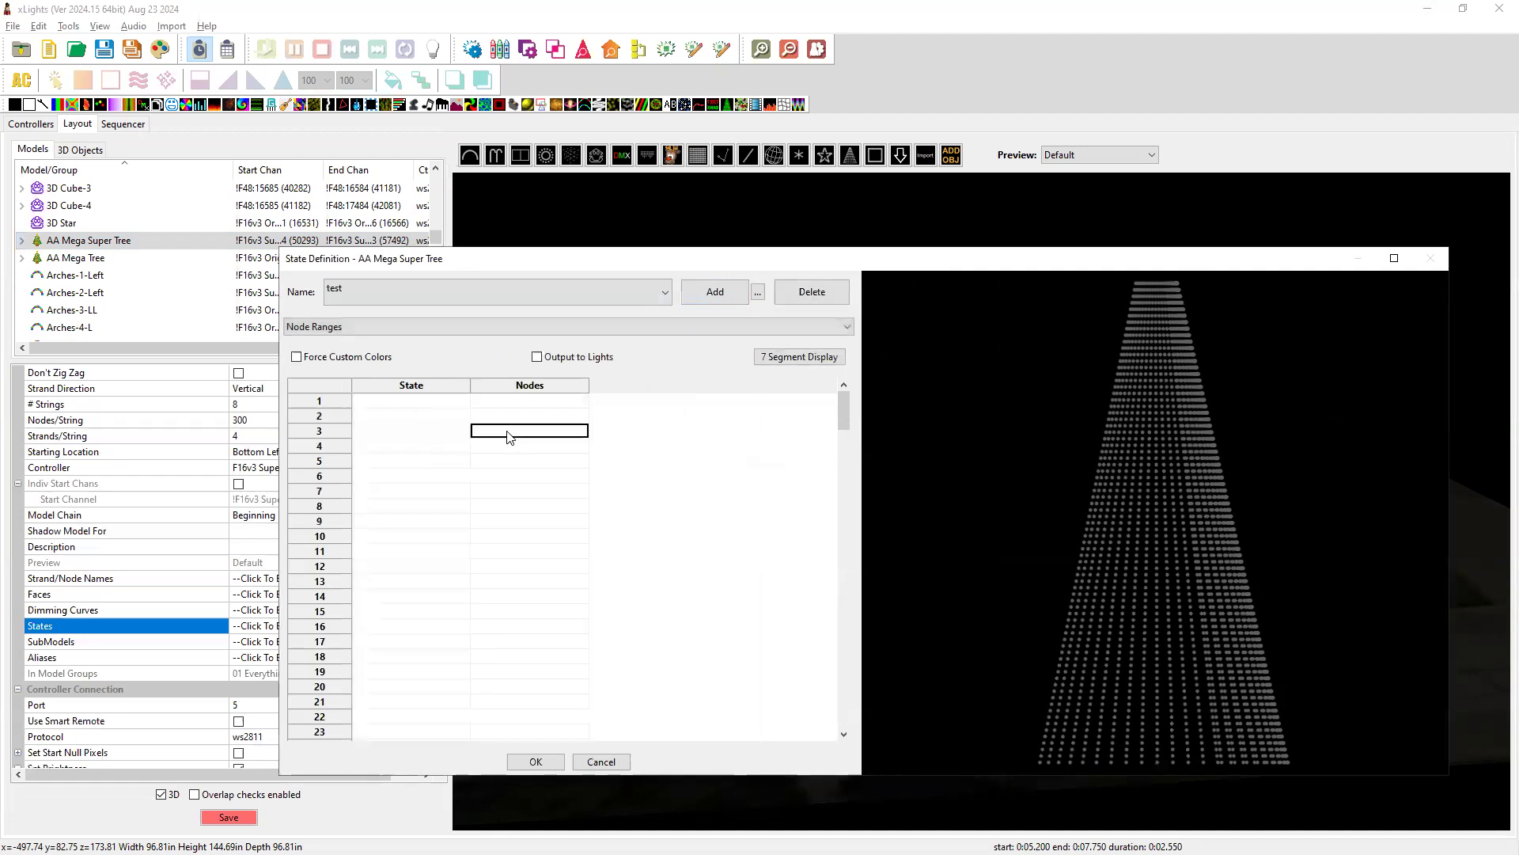
text(1,2,3)
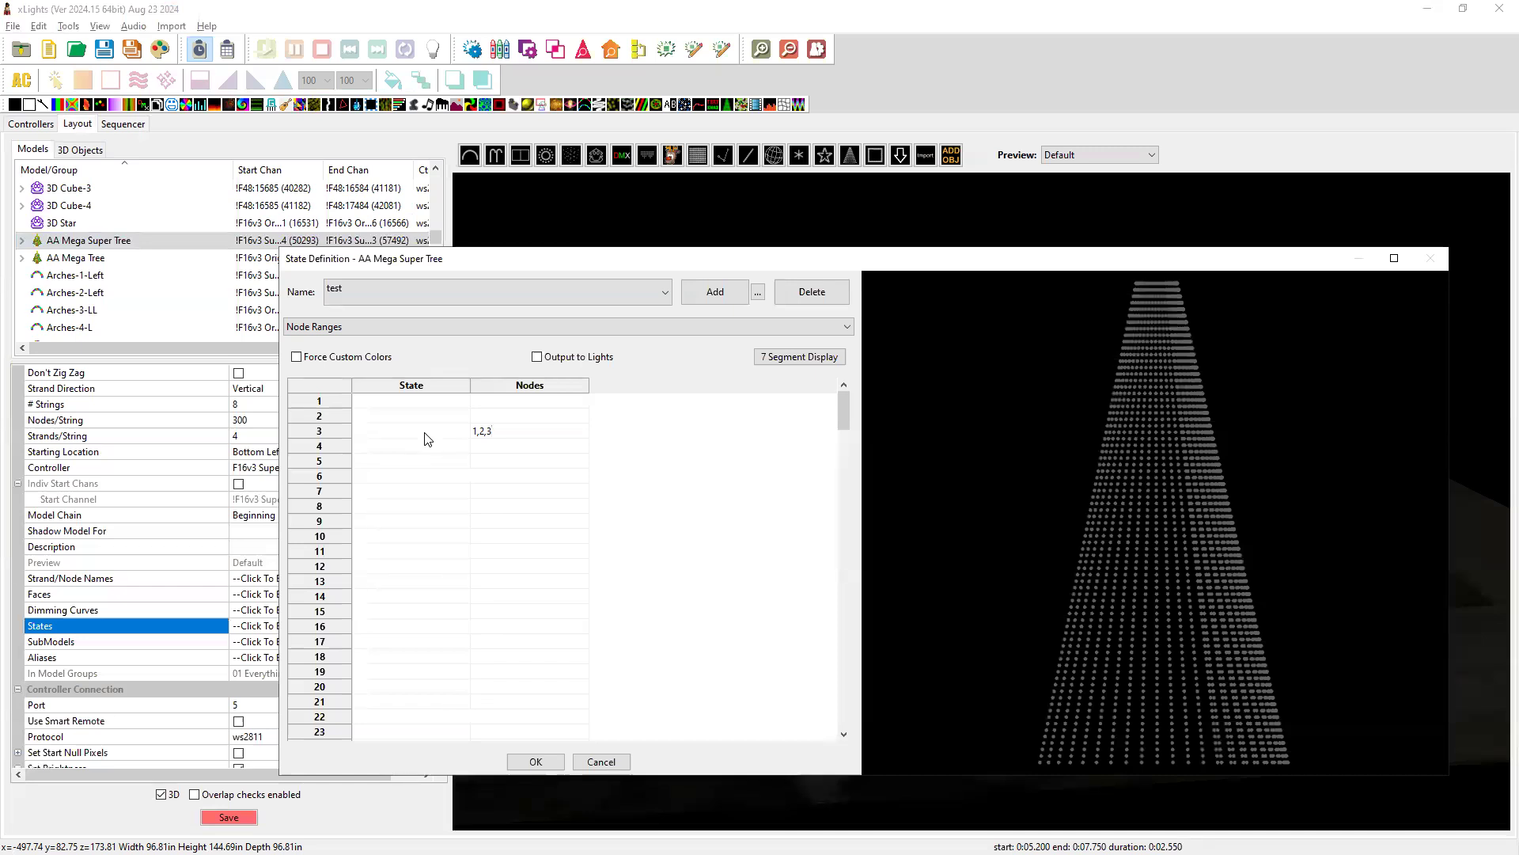
click(537, 761)
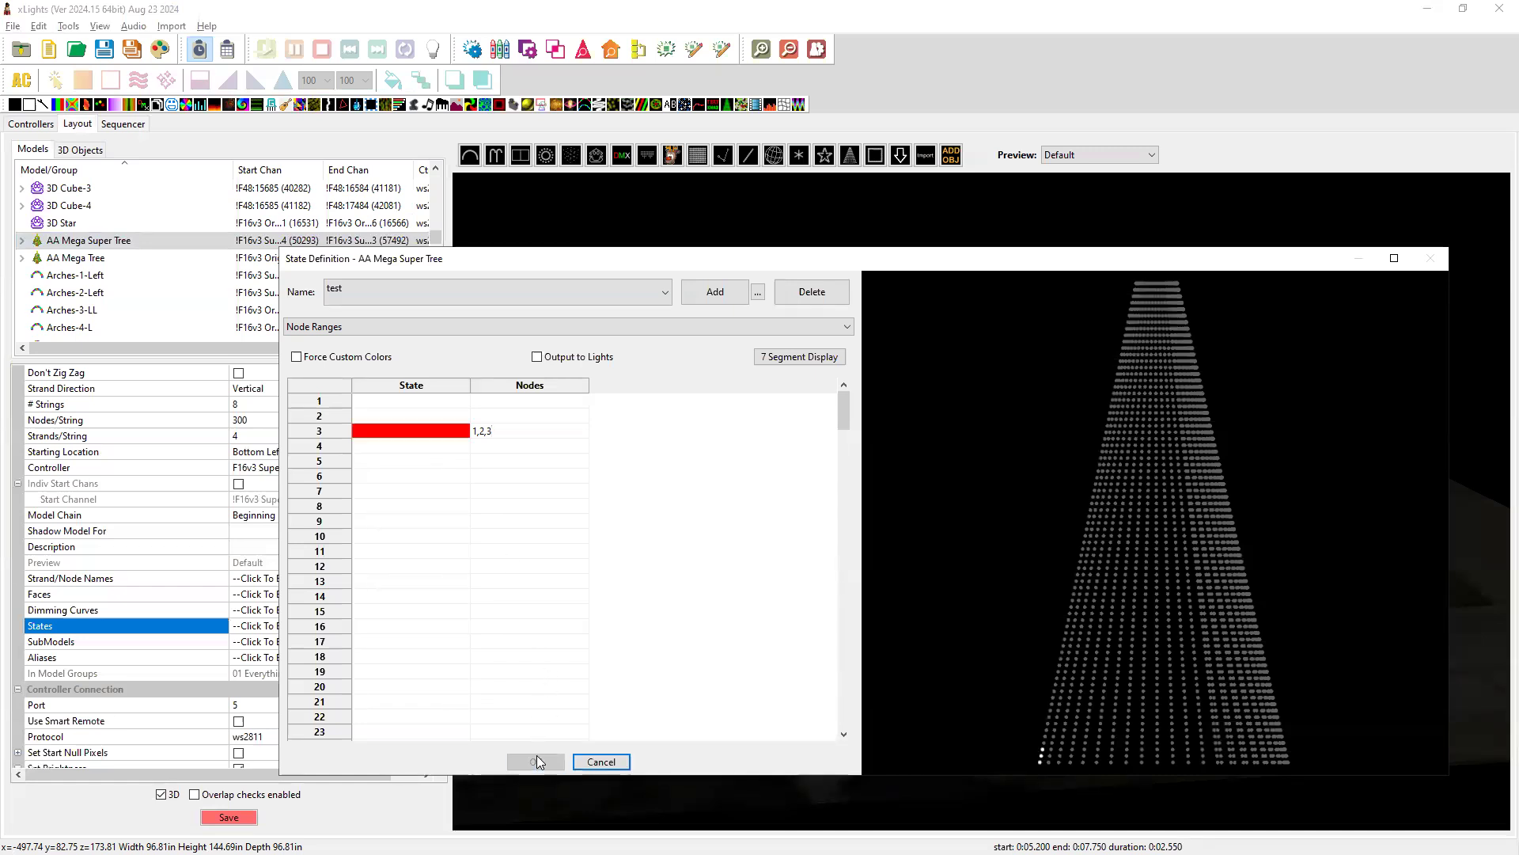
- Enter the state name 11 in row 2 and 111 in row 3 of the test definition
double_click(404, 430)
key(BackSpace)
click(393, 401)
click(386, 433)
click(387, 434)
text(abc)
key(BackSpace)
key(BackSpace)
click(389, 417)
text(11)
key(Return)
click(385, 435)
text(111)
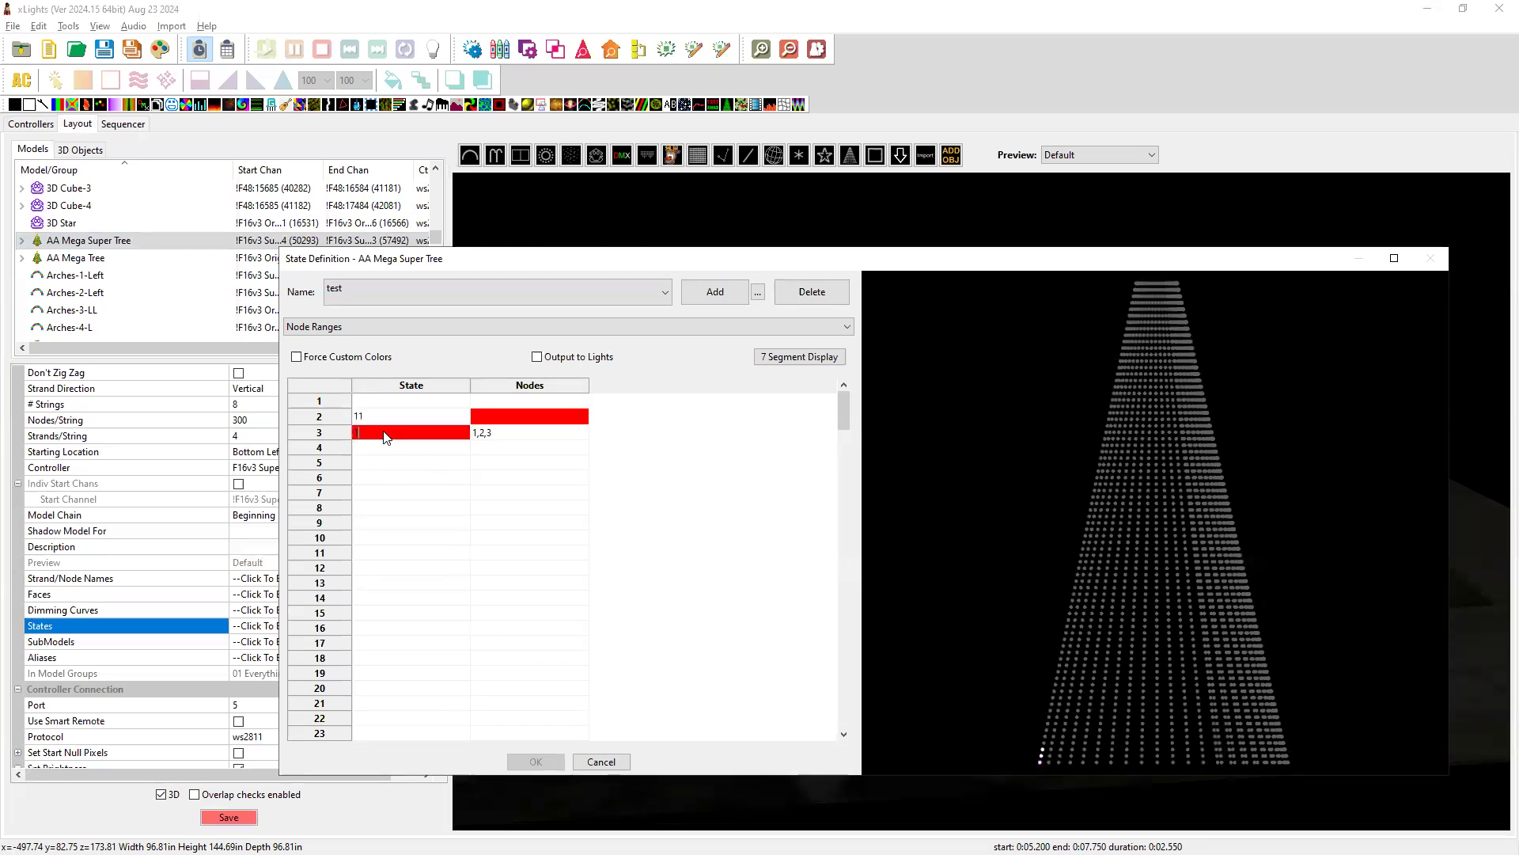
key(Tab)
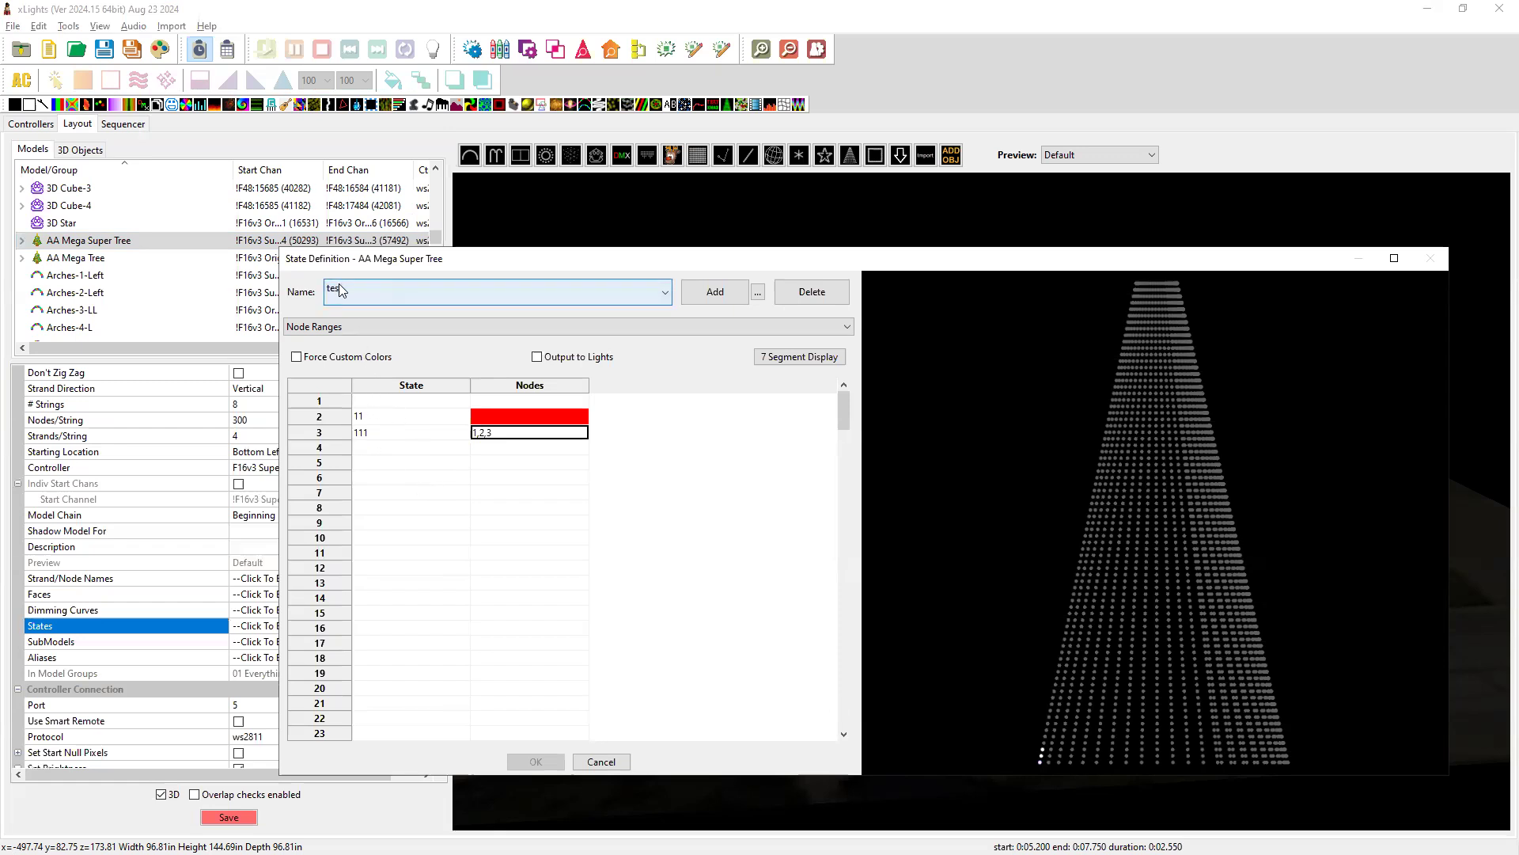
- Set the nodes of state 11 to 4
click(481, 422)
text(4)
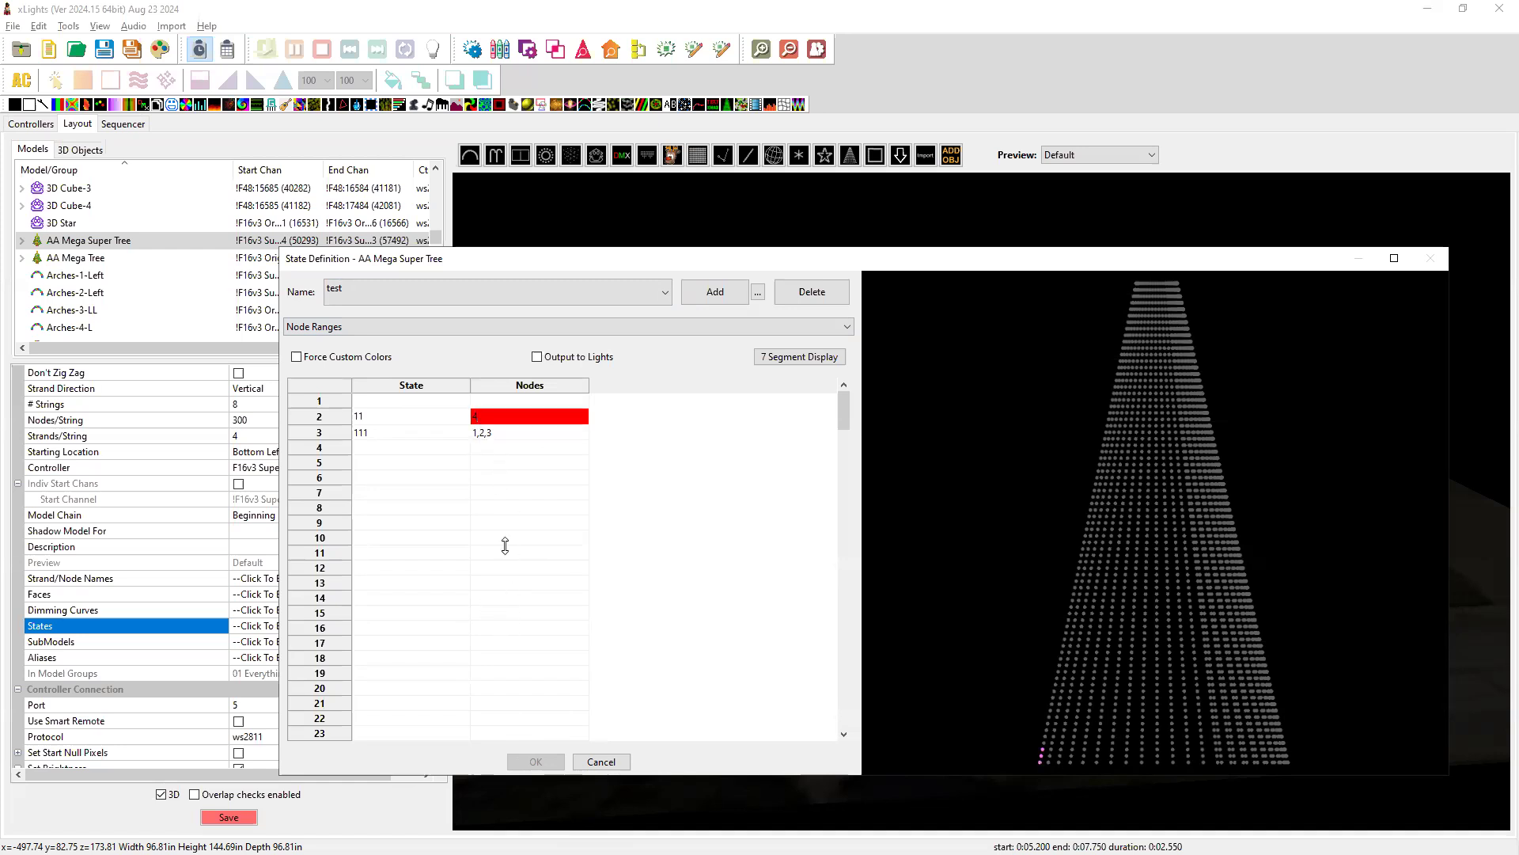
click(526, 435)
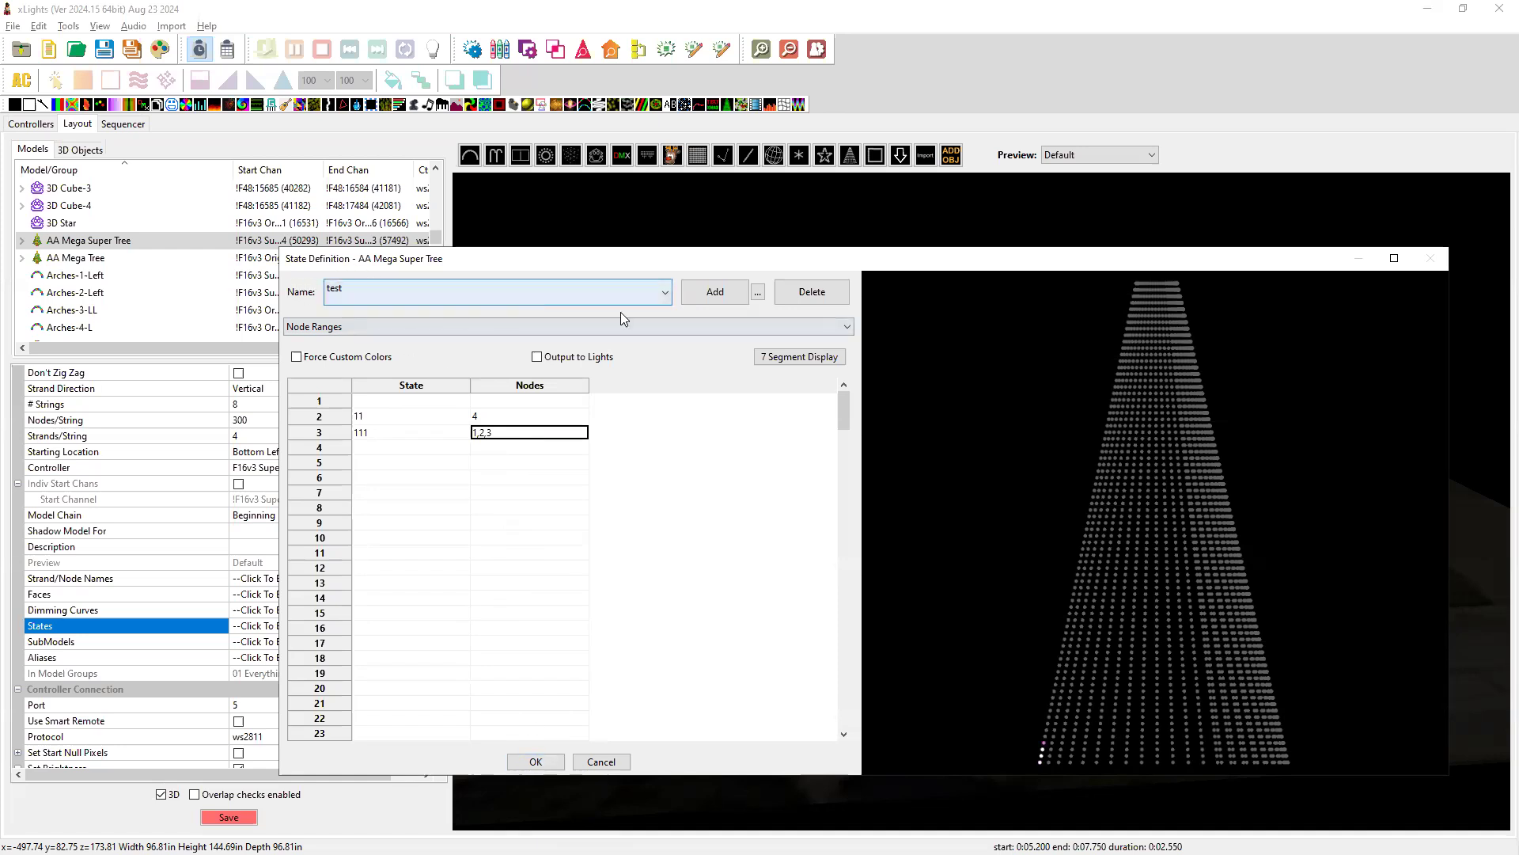
- Highlight the release note on squished State Dialog buttons in Notepad, and resize the State Definition window in xLights to check its layout
key(alt+Tab)
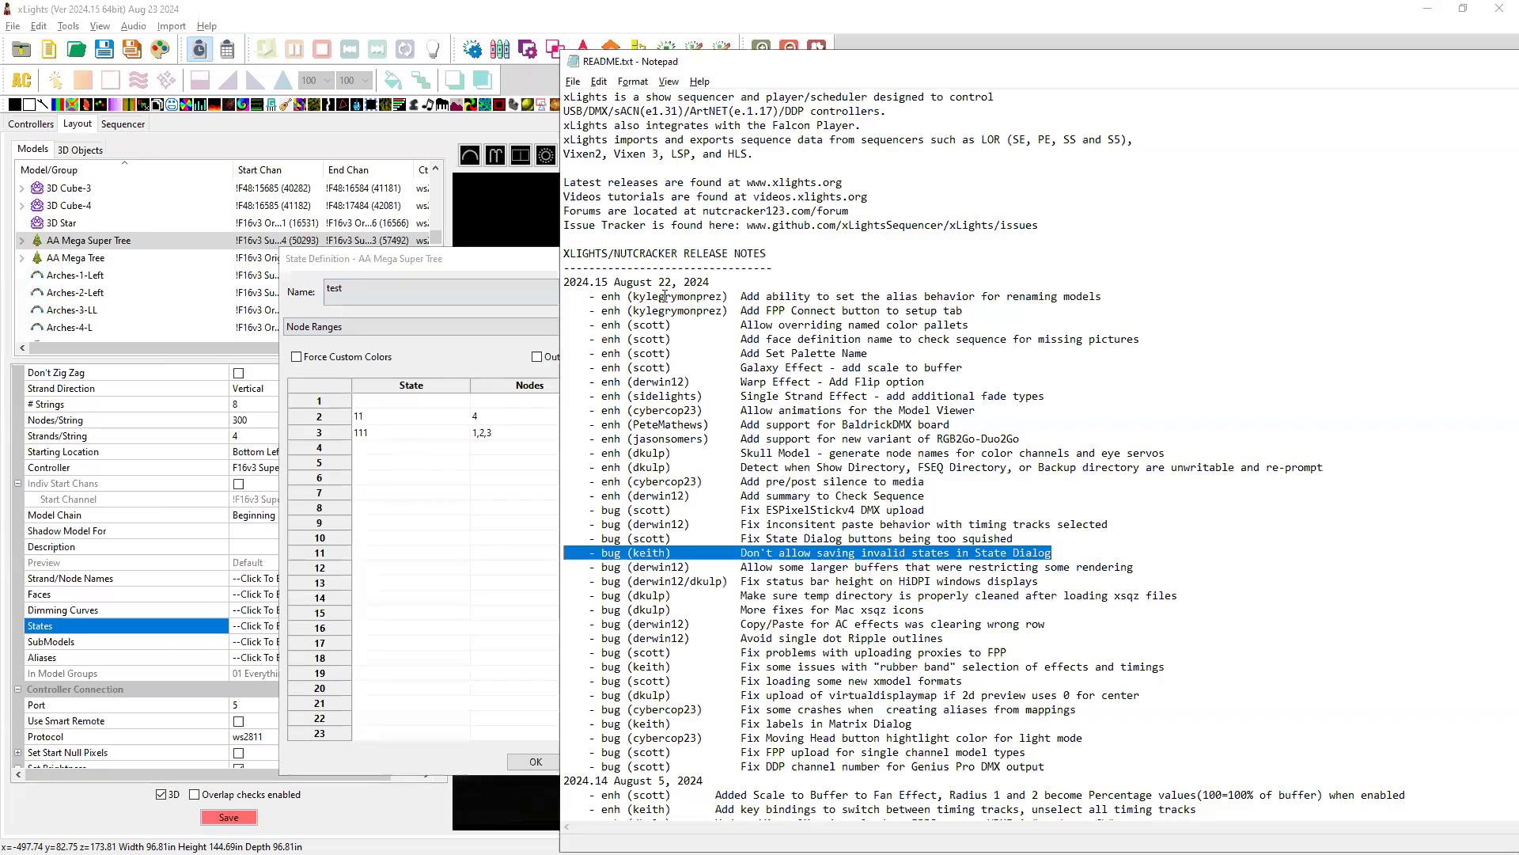
drag(1021, 539, 575, 539)
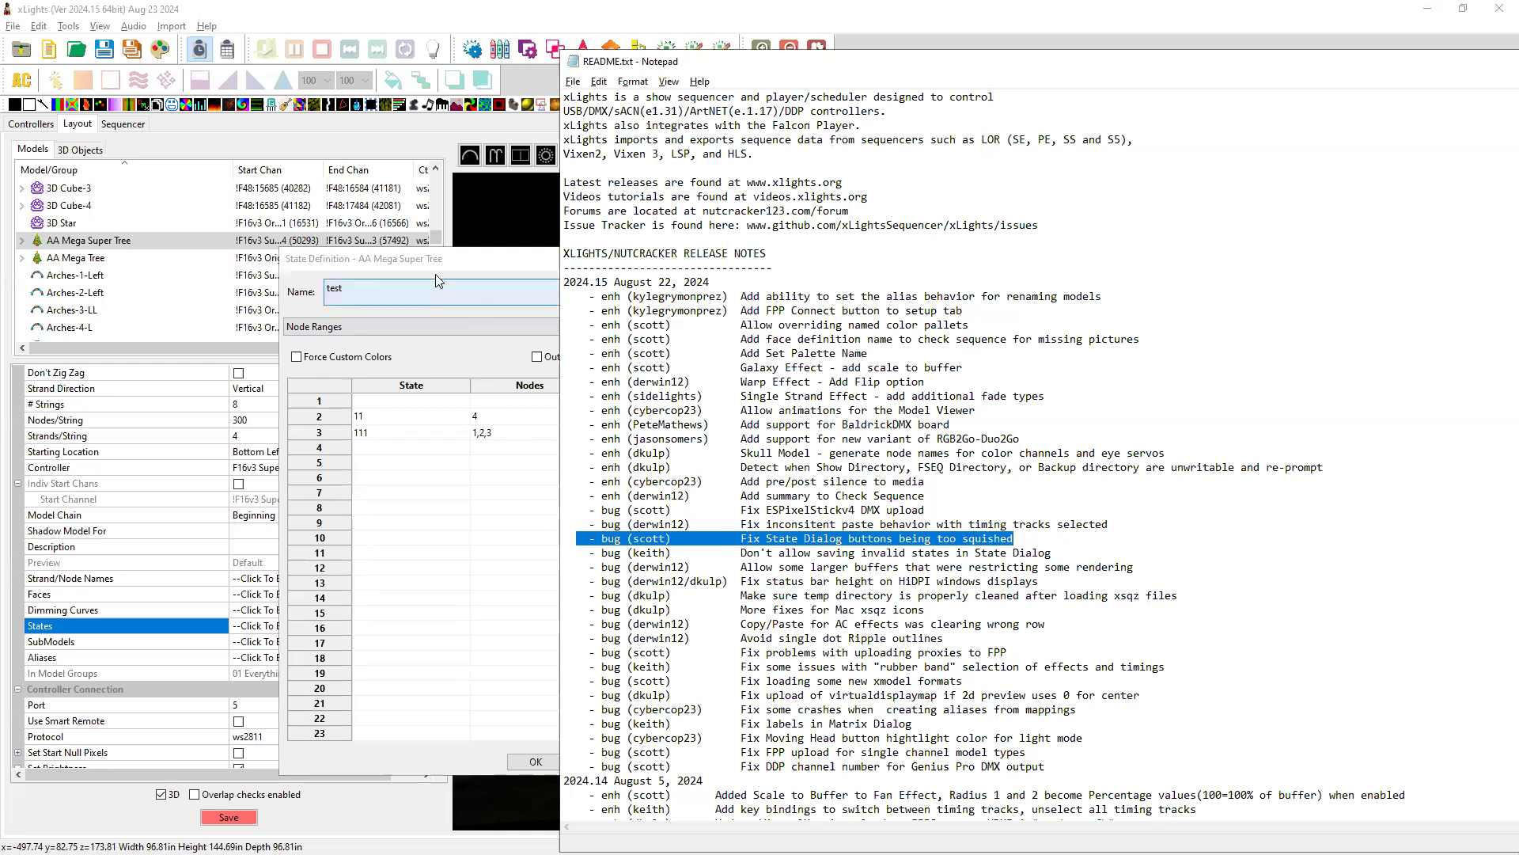
click(384, 292)
click(383, 291)
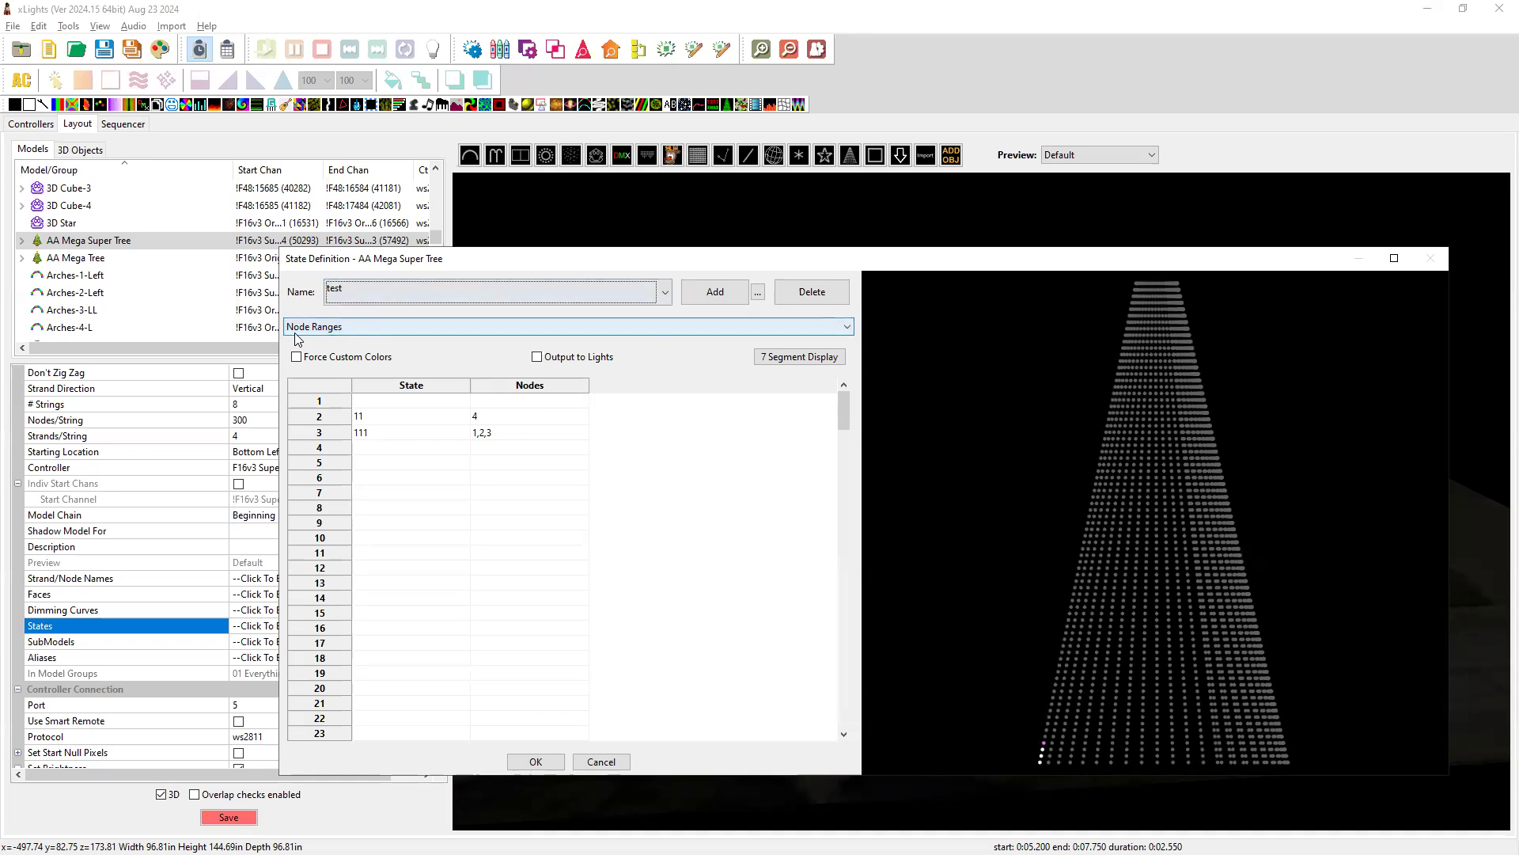
drag(276, 347, 120, 347)
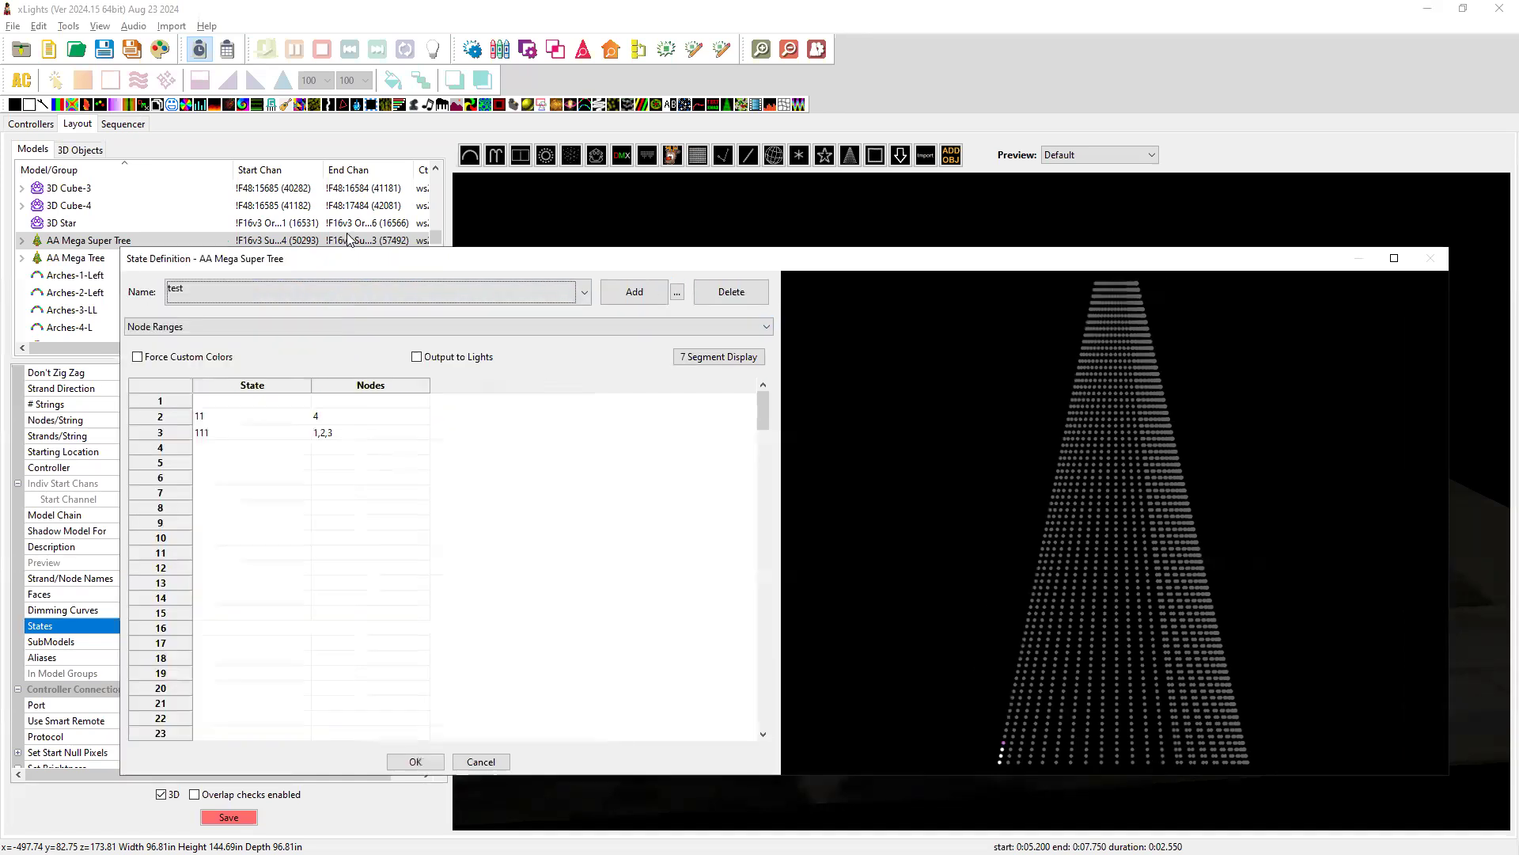
drag(351, 244, 364, 215)
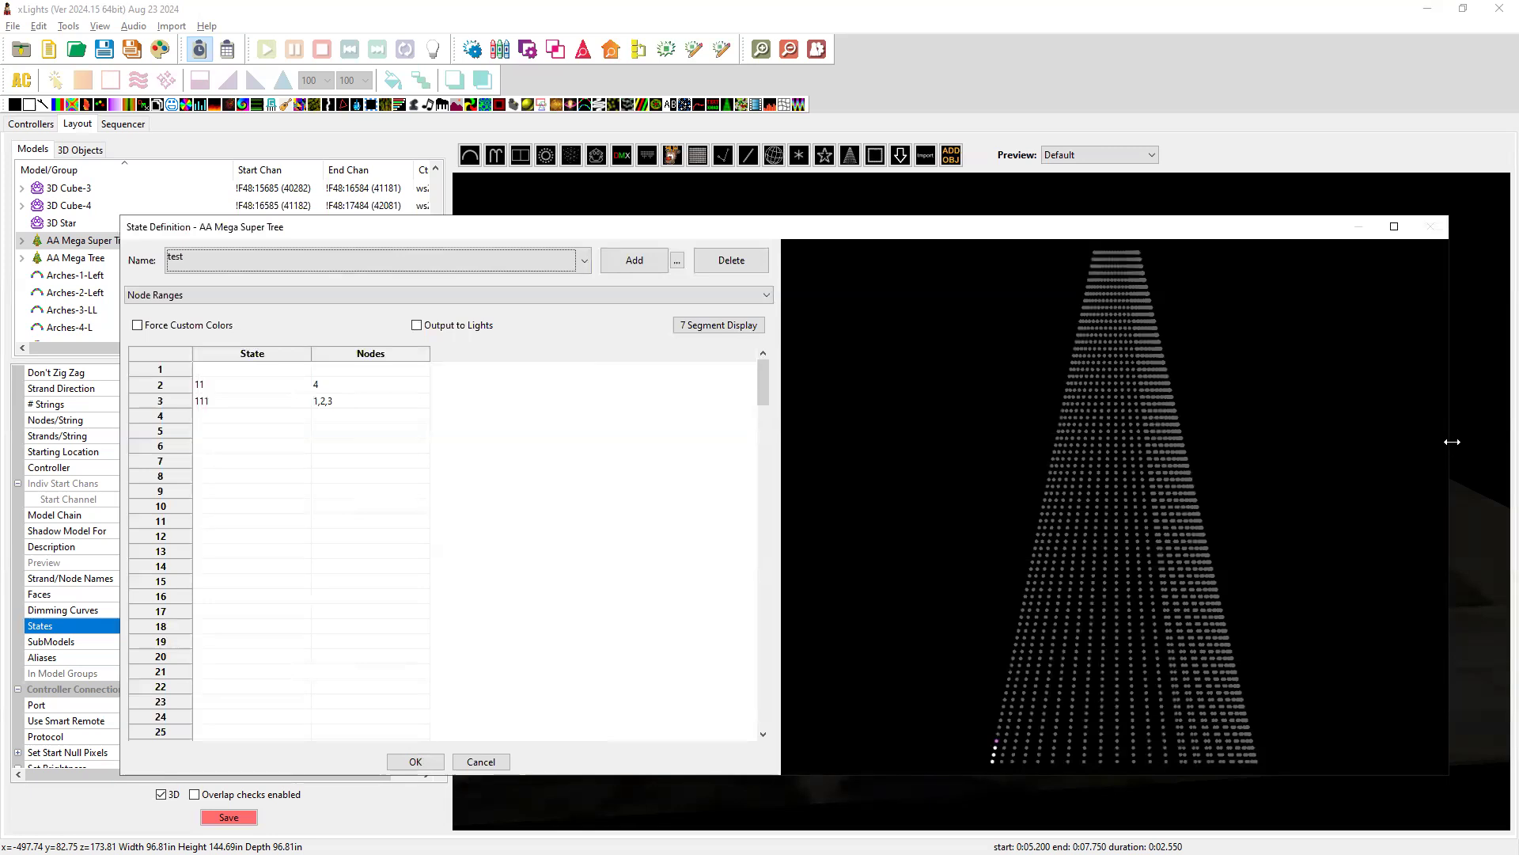
drag(1452, 441, 678, 441)
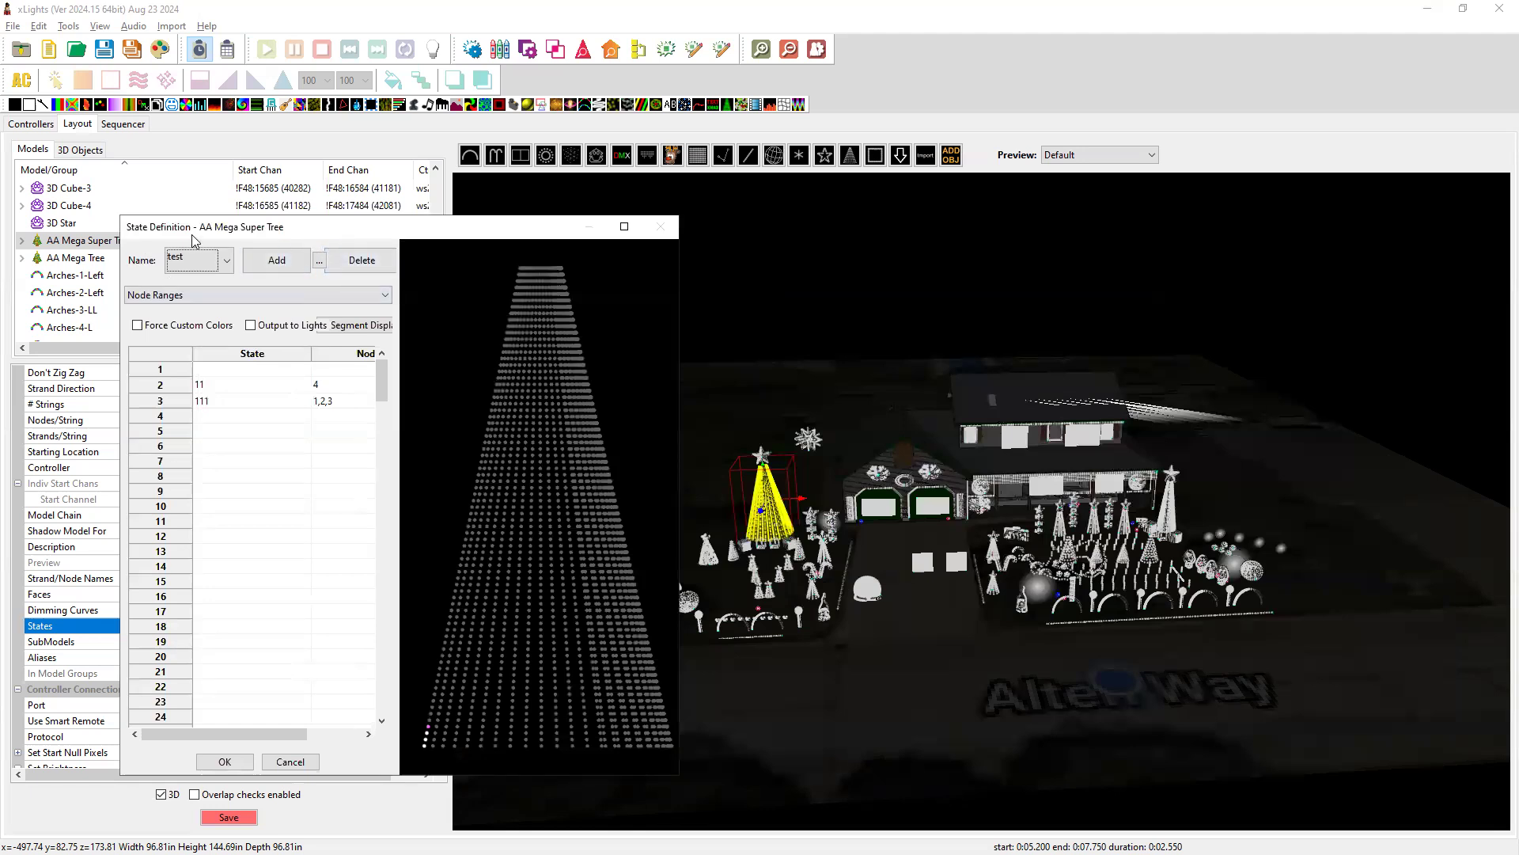
click(229, 262)
click(230, 263)
drag(678, 424, 1137, 424)
- Highlight the release note on paste behavior with timing tracks in Notepad, and discard the open state definition in xLights
key(alt+Tab)
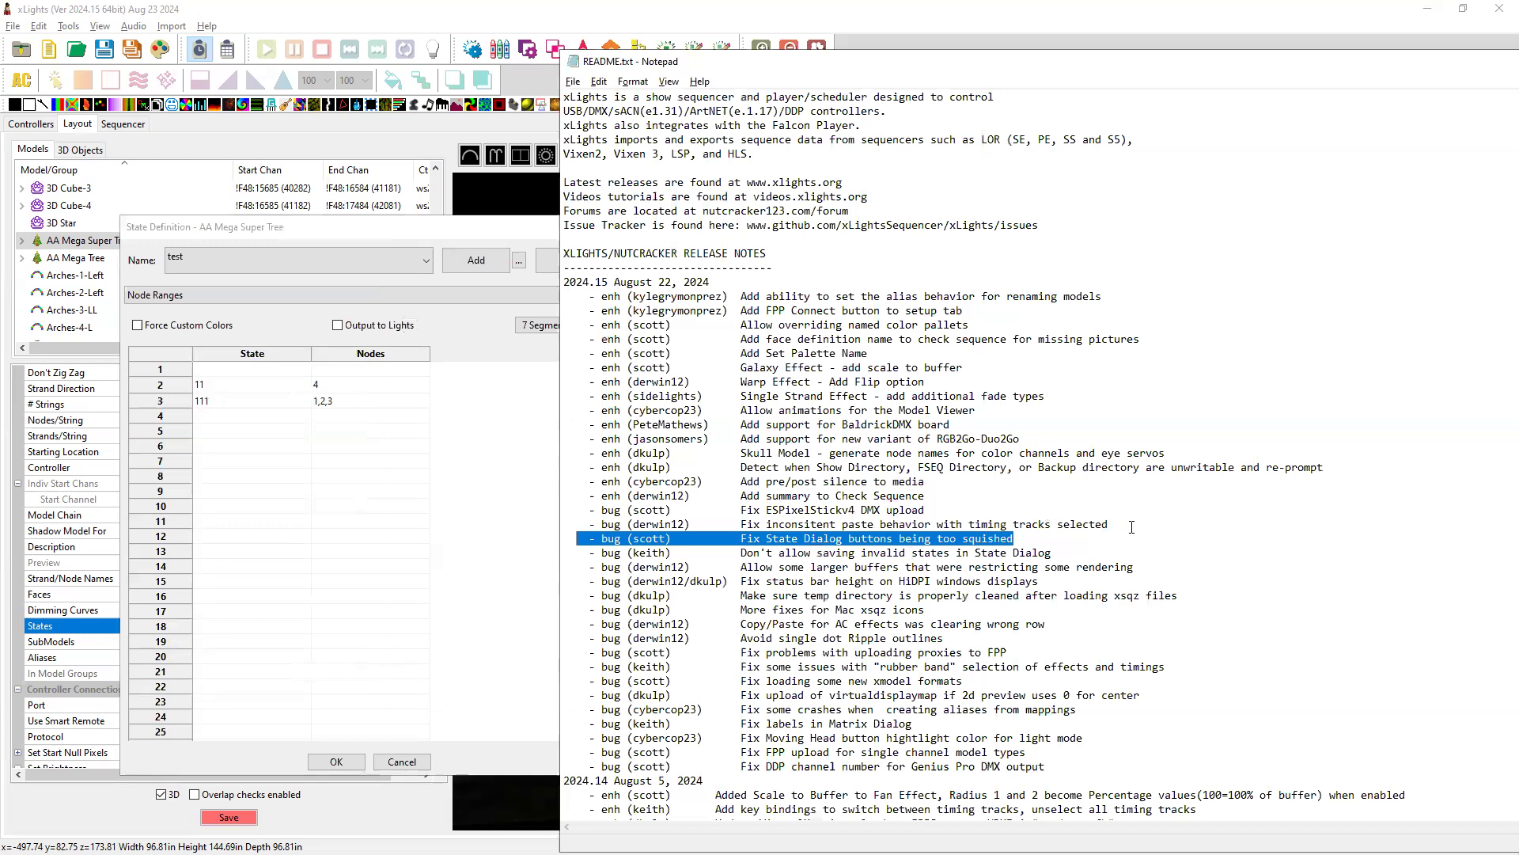
drag(1130, 527, 589, 524)
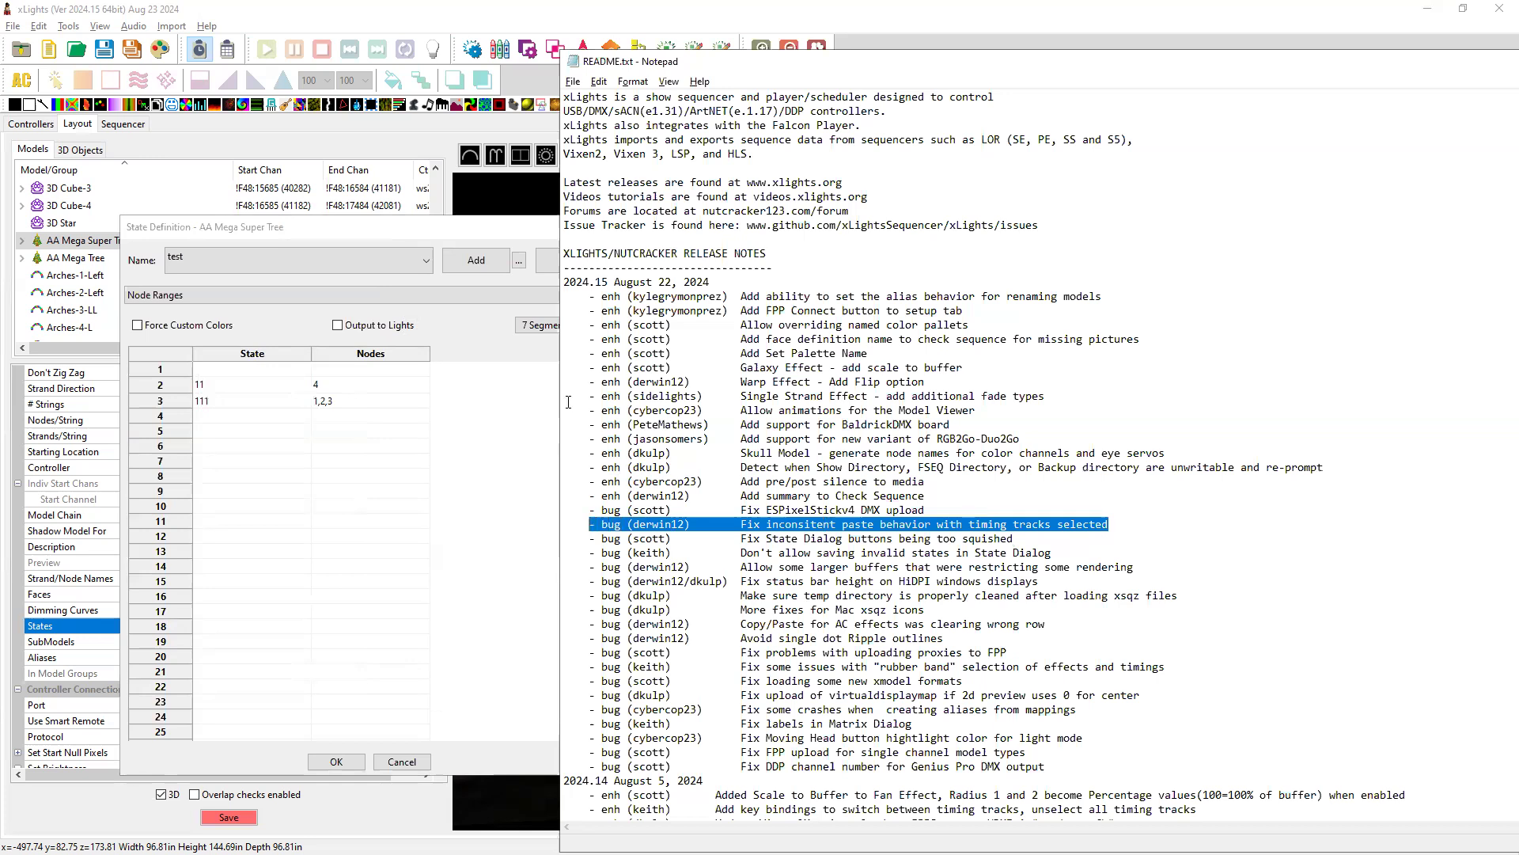
key(alt+Tab)
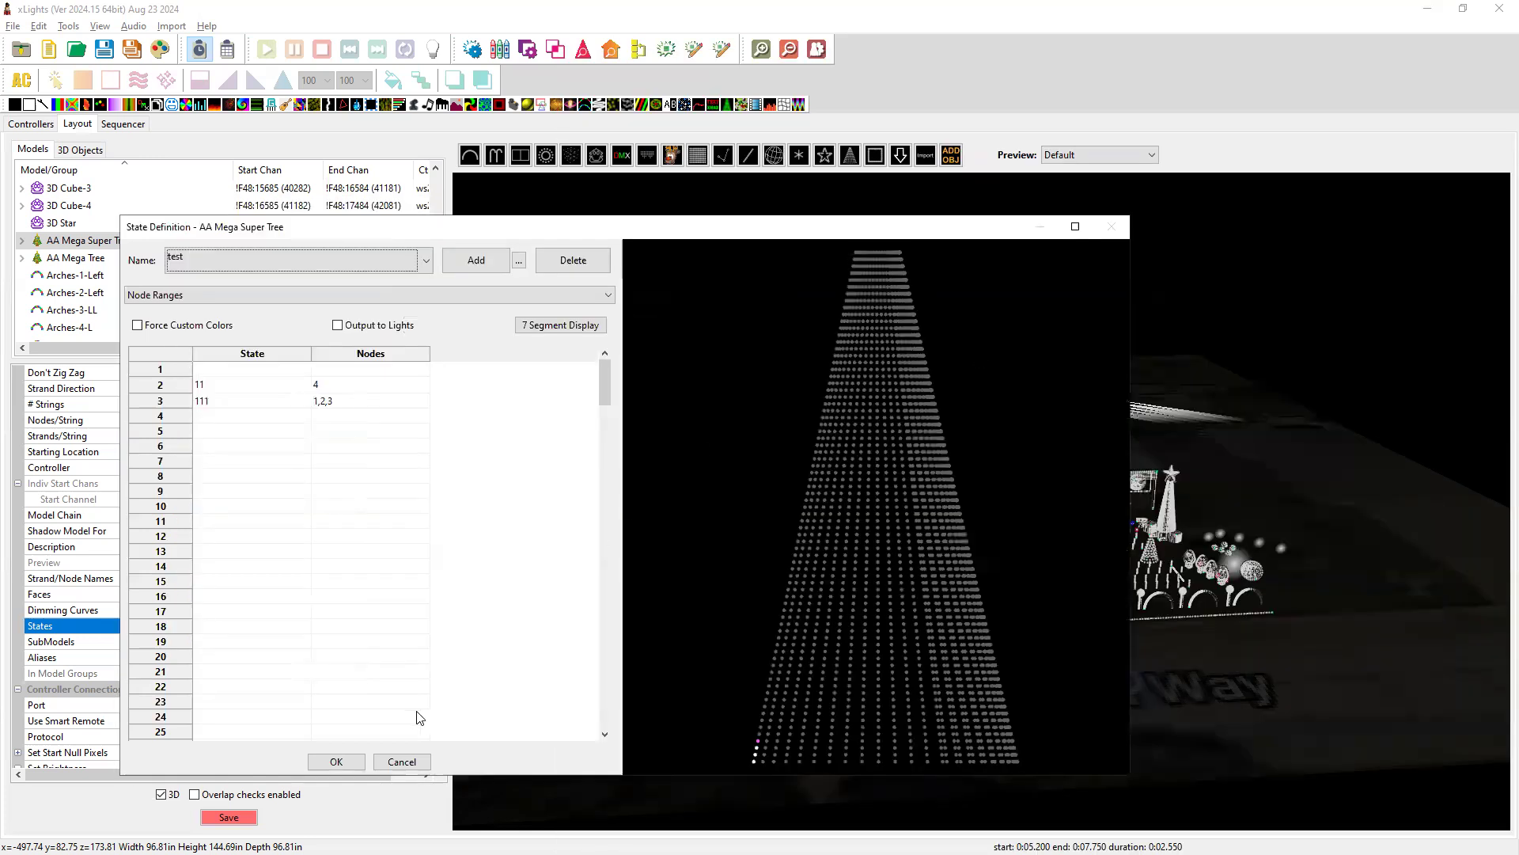
click(409, 763)
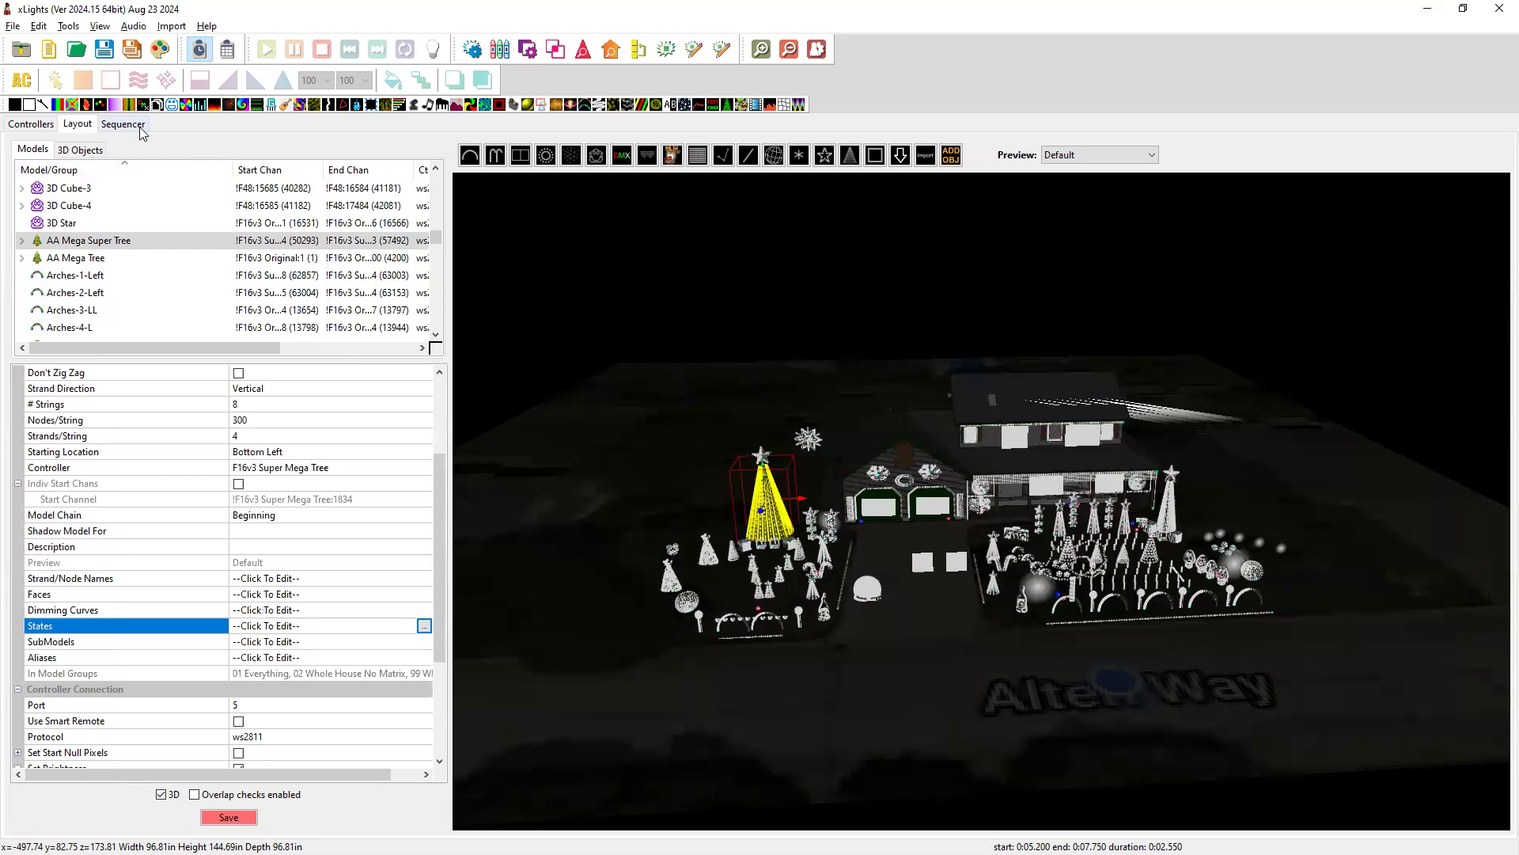
- In the sequencer, split the On effect on Group - Presents, and paste a one-second On effect on that row at about 7 seconds
click(133, 127)
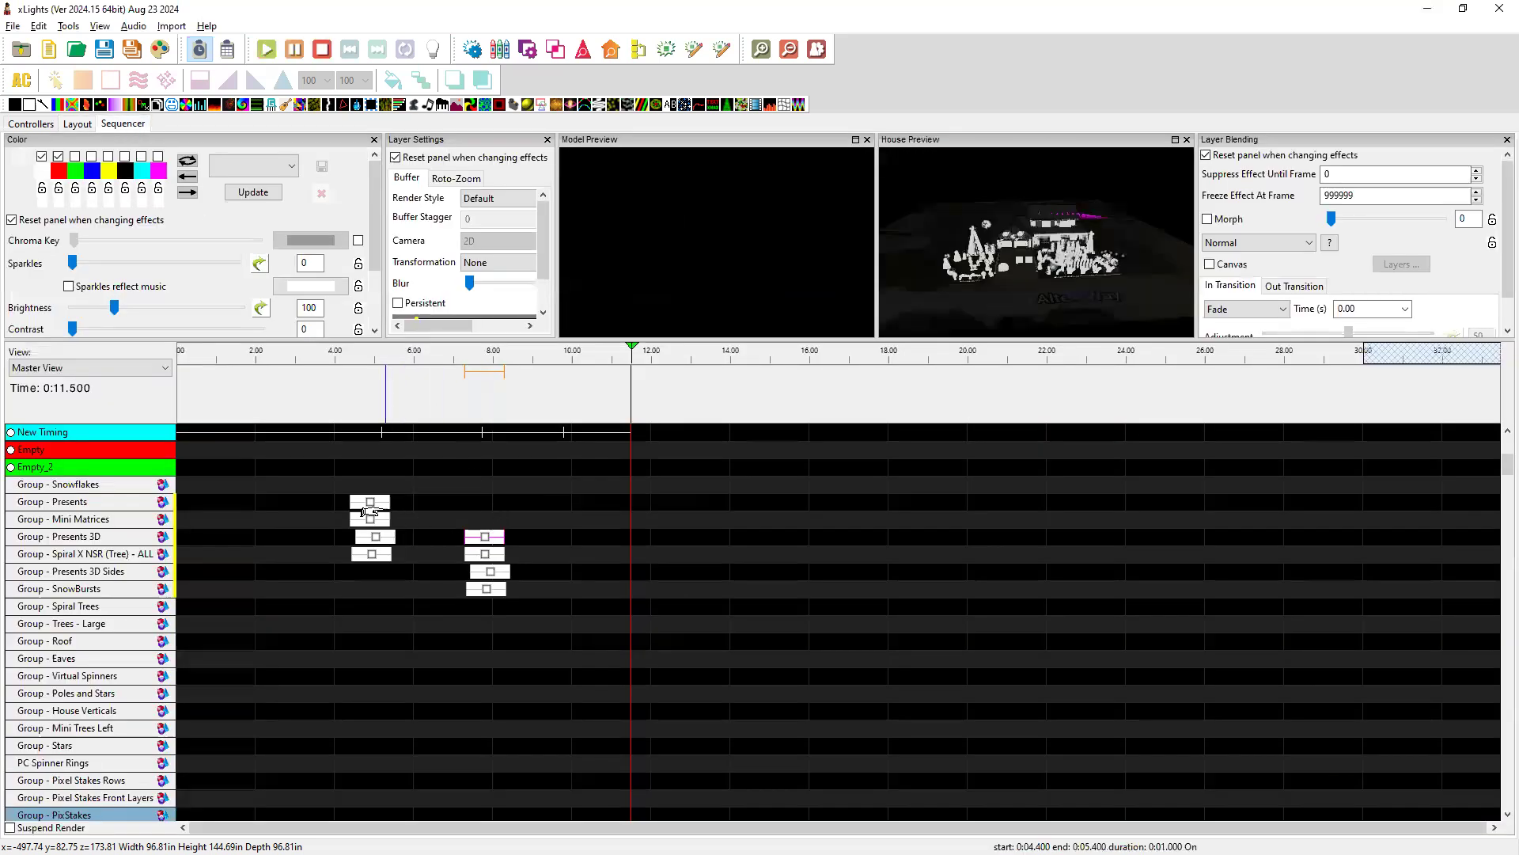
click(370, 507)
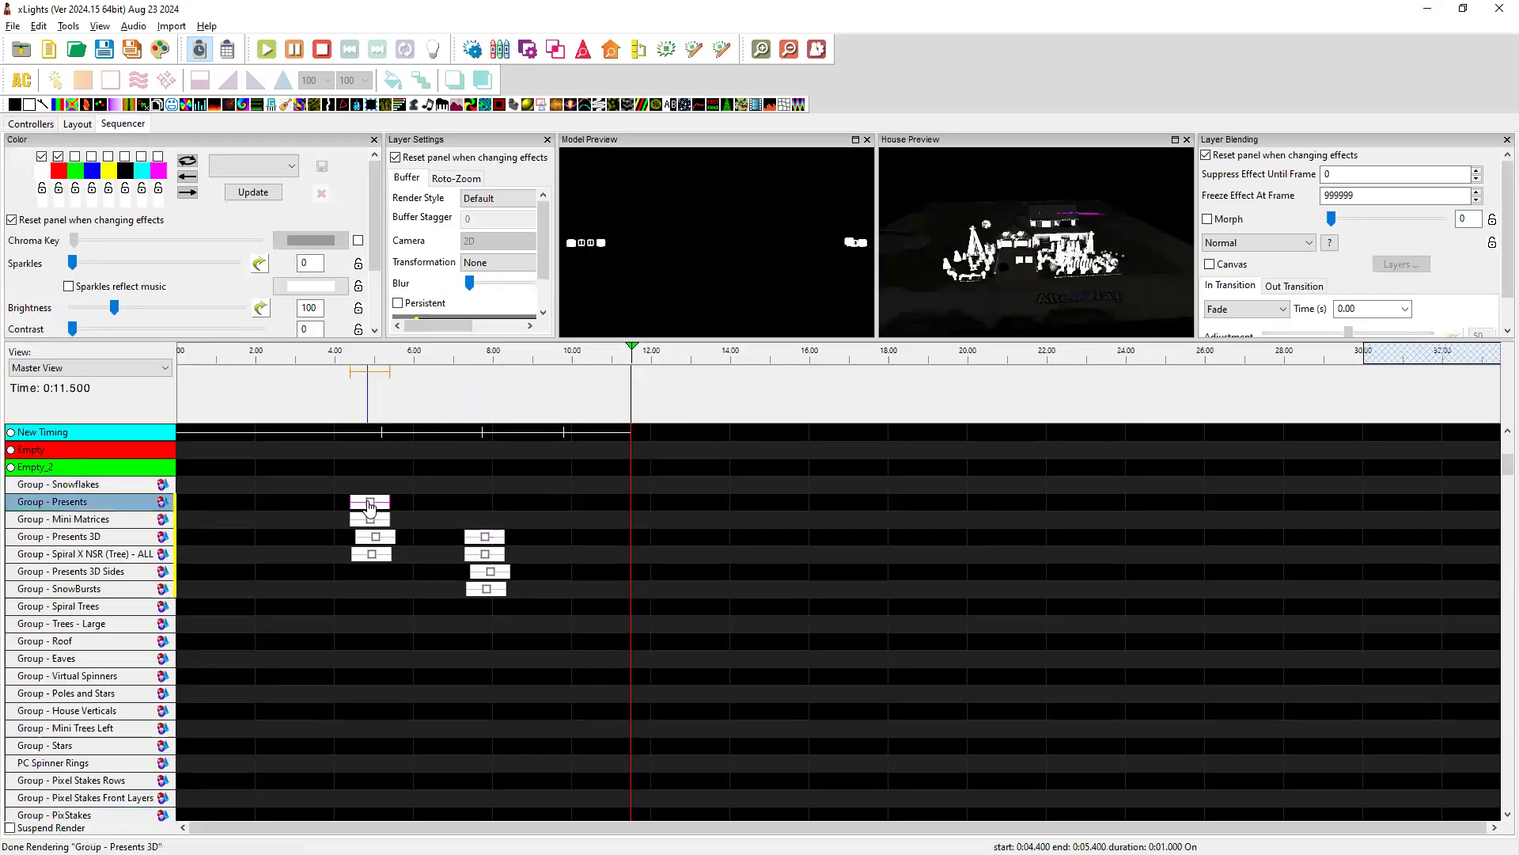
right_click(370, 506)
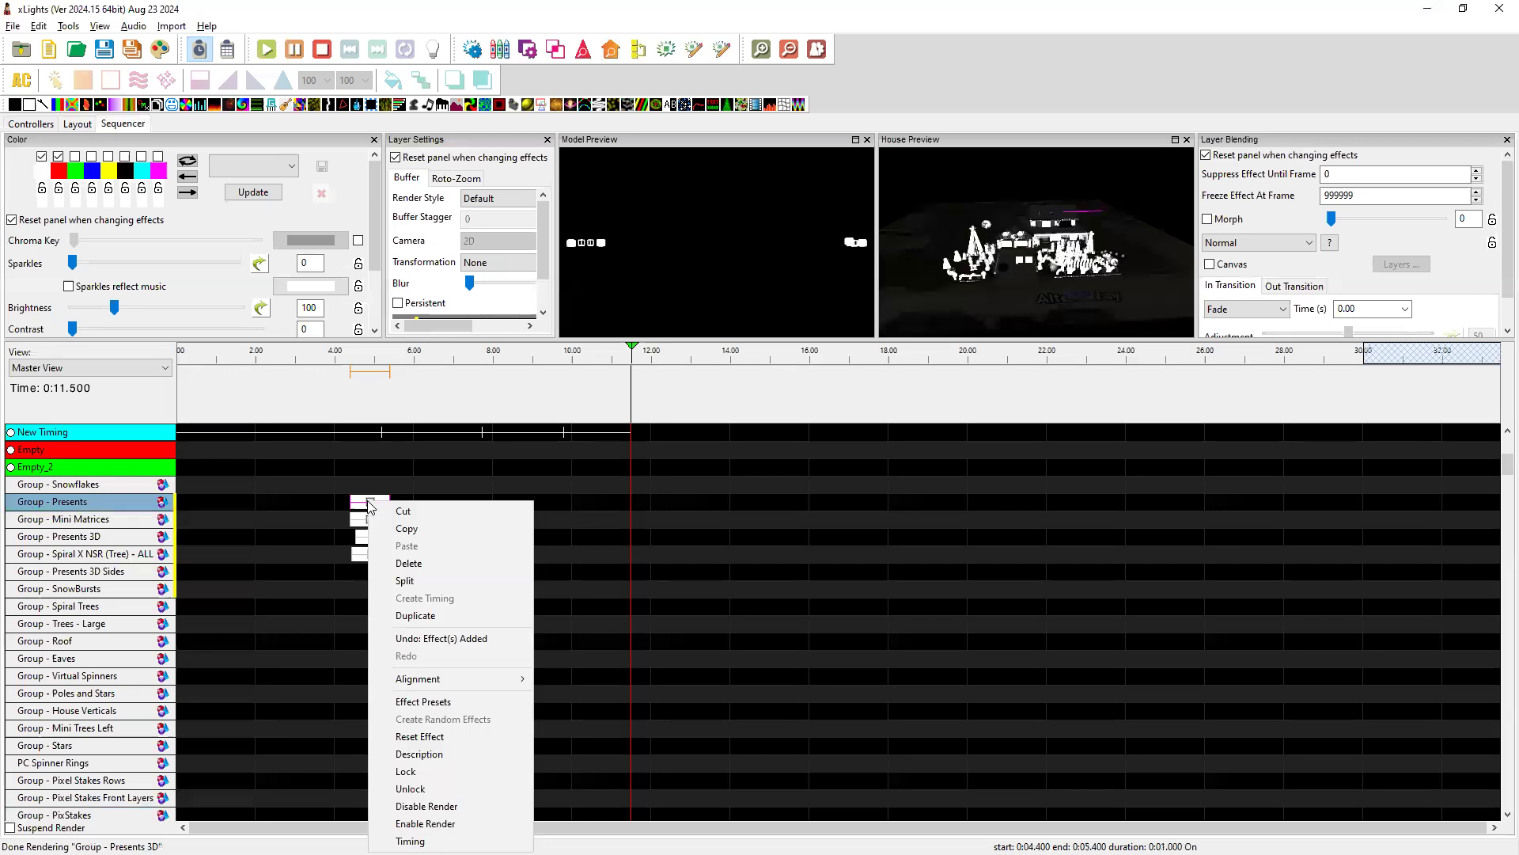
click(405, 580)
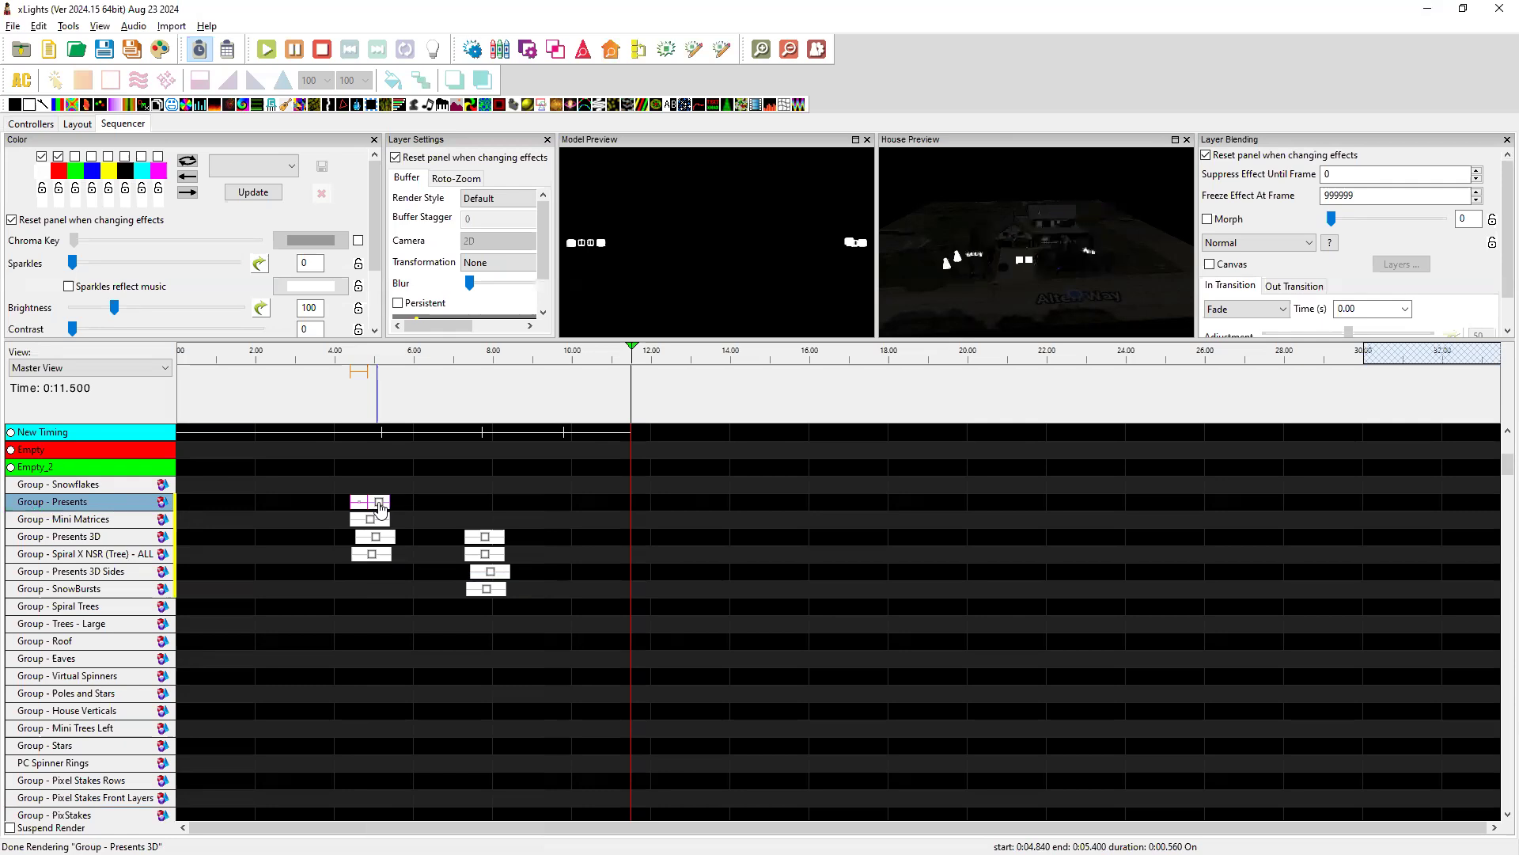
click(371, 522)
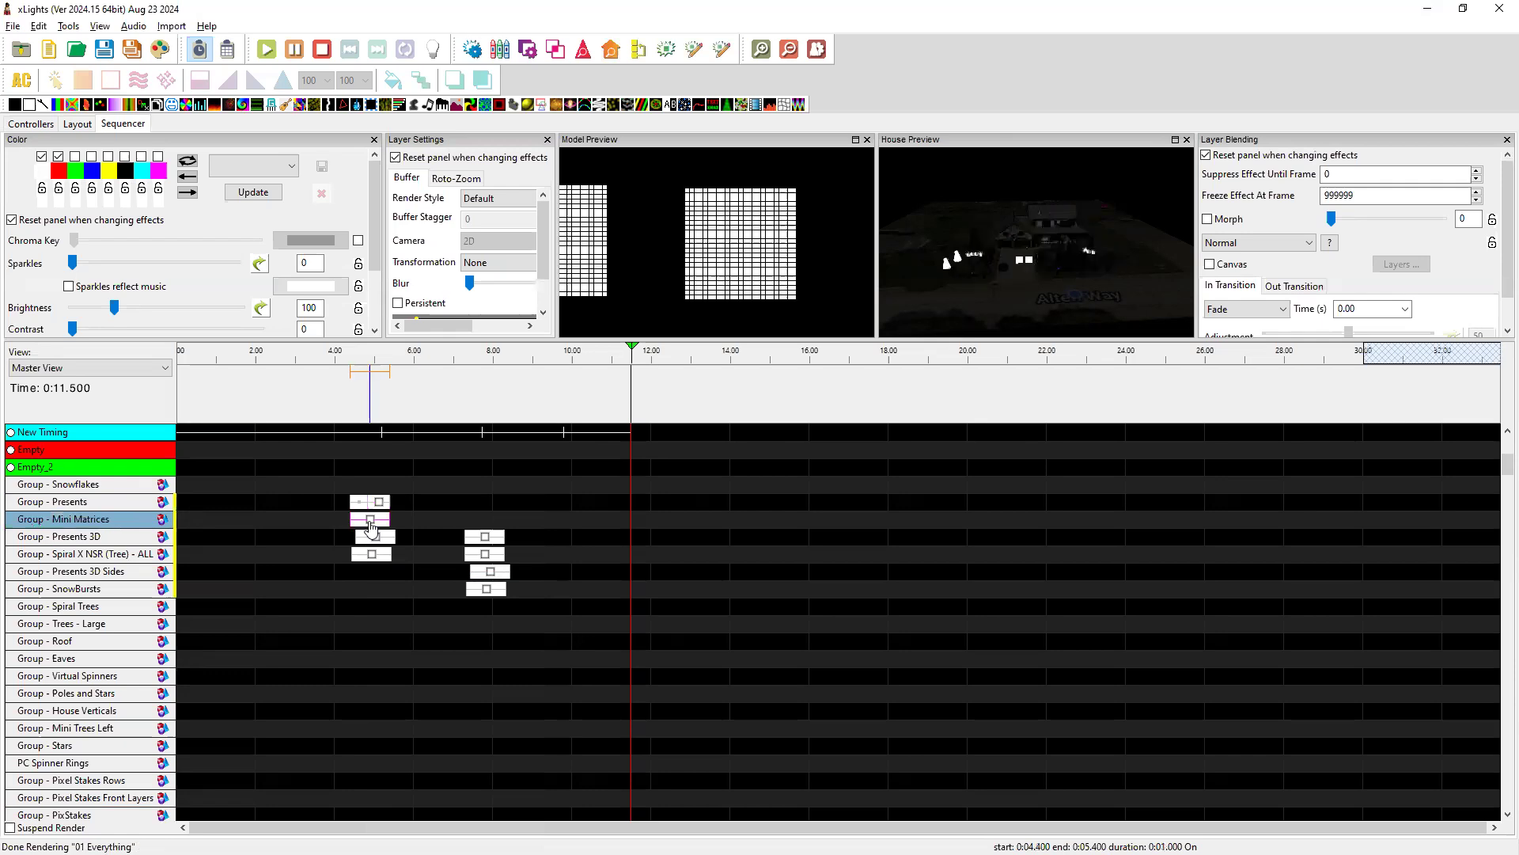
click(452, 502)
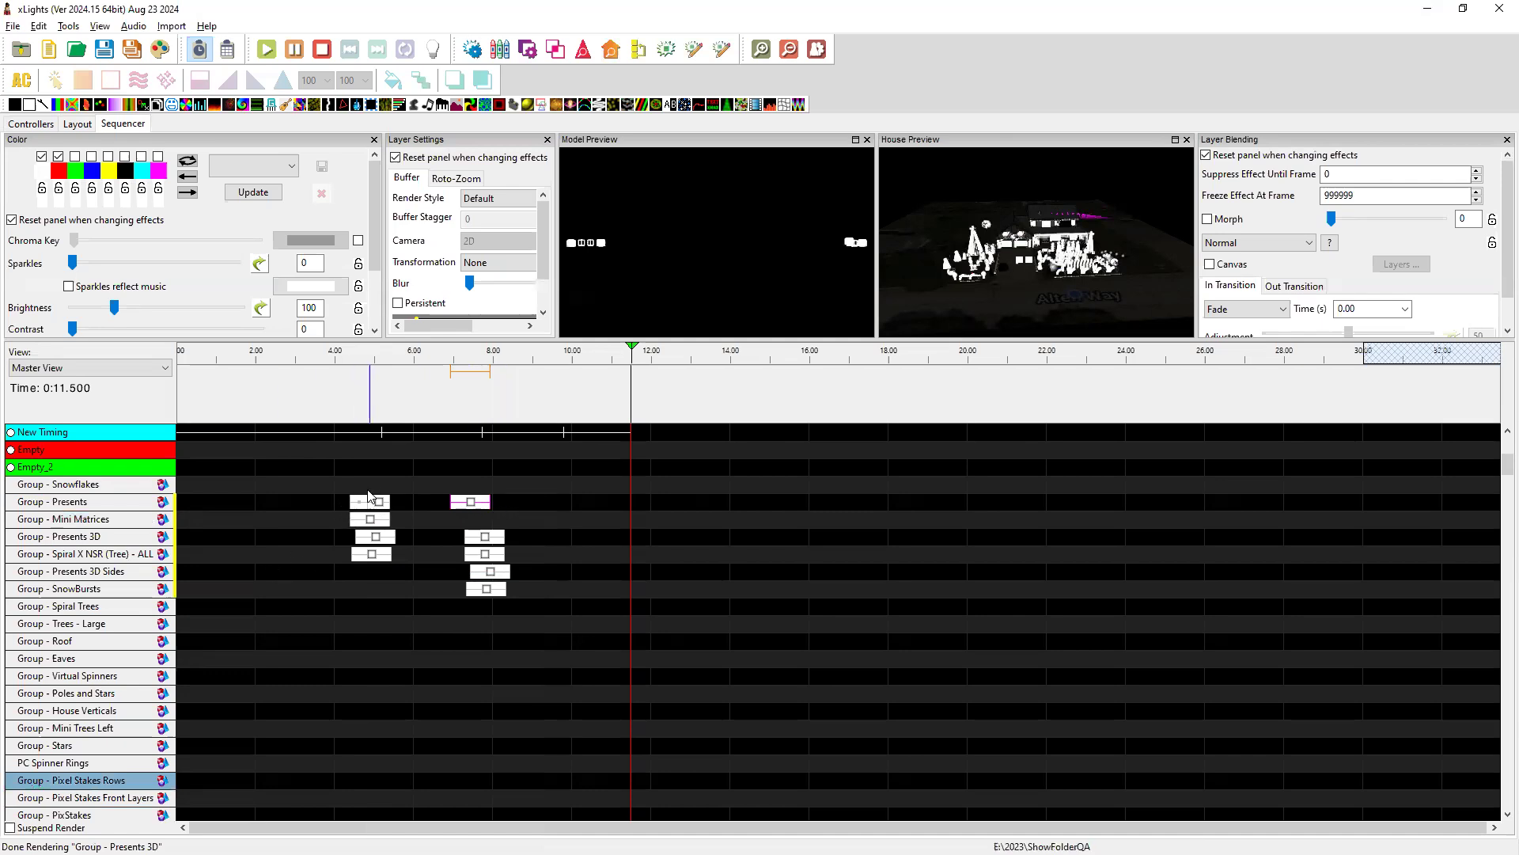
- Switch to the release notes in Notepad and highlight the ESPixelStickv4 DMX upload entry
key(alt+Tab)
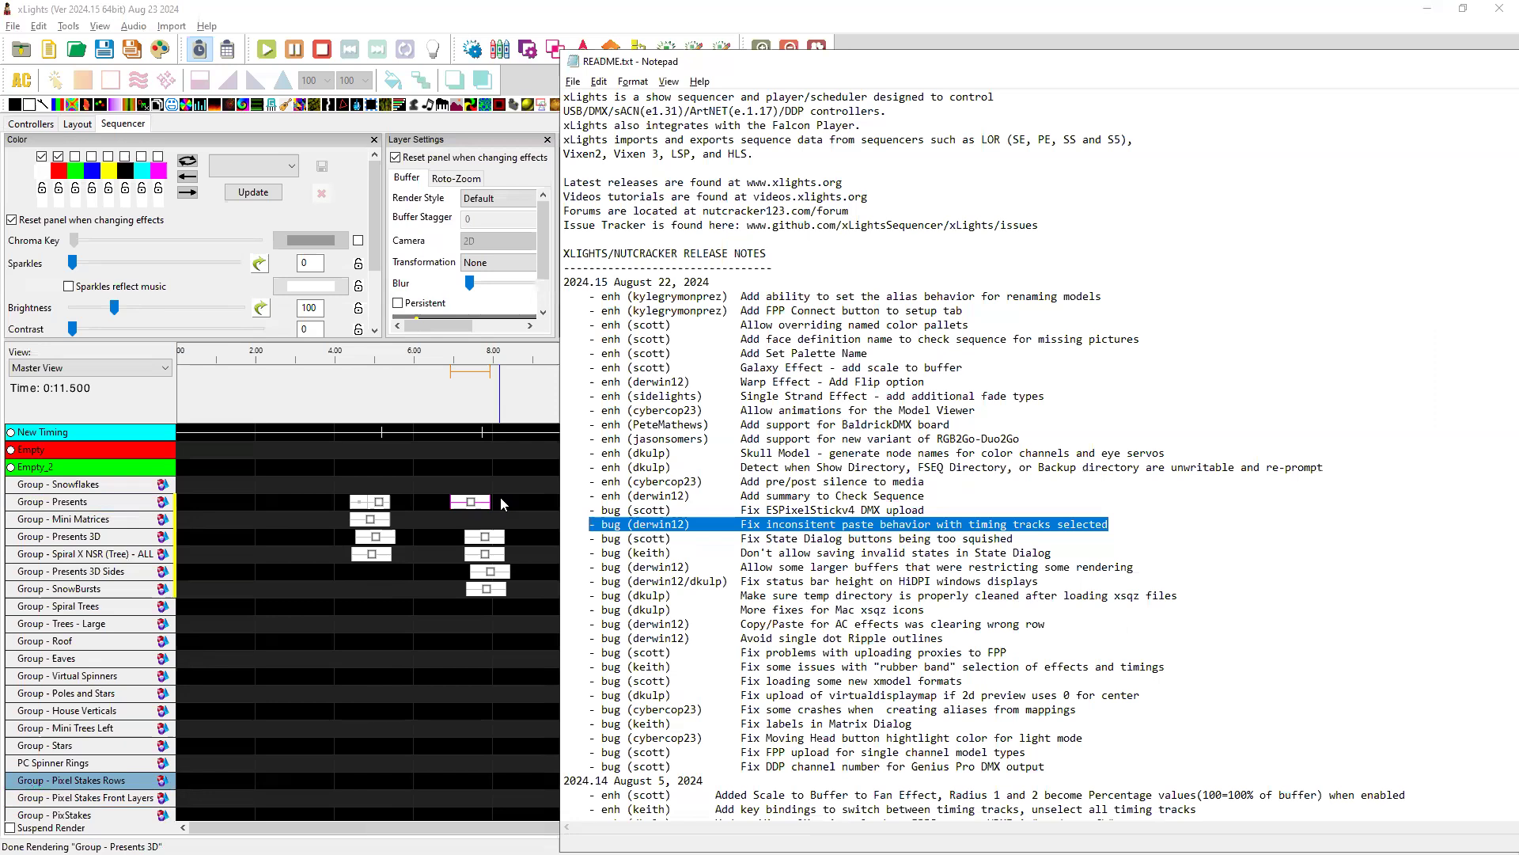
drag(932, 511, 589, 515)
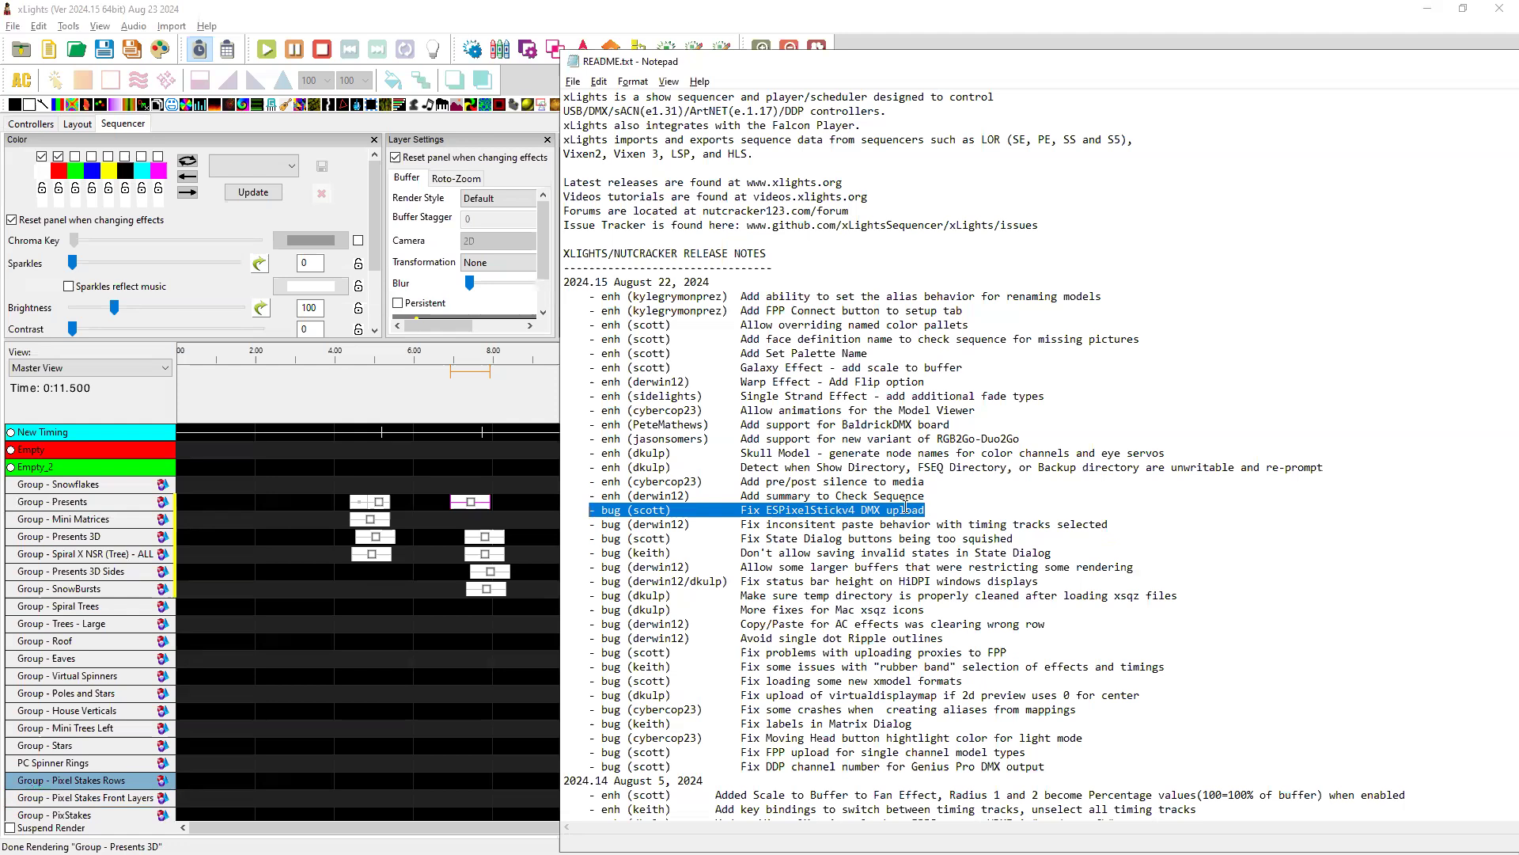
- Highlight the release note on adding a summary to Check Sequence, and run Check Sequence in xLights
drag(926, 495, 595, 500)
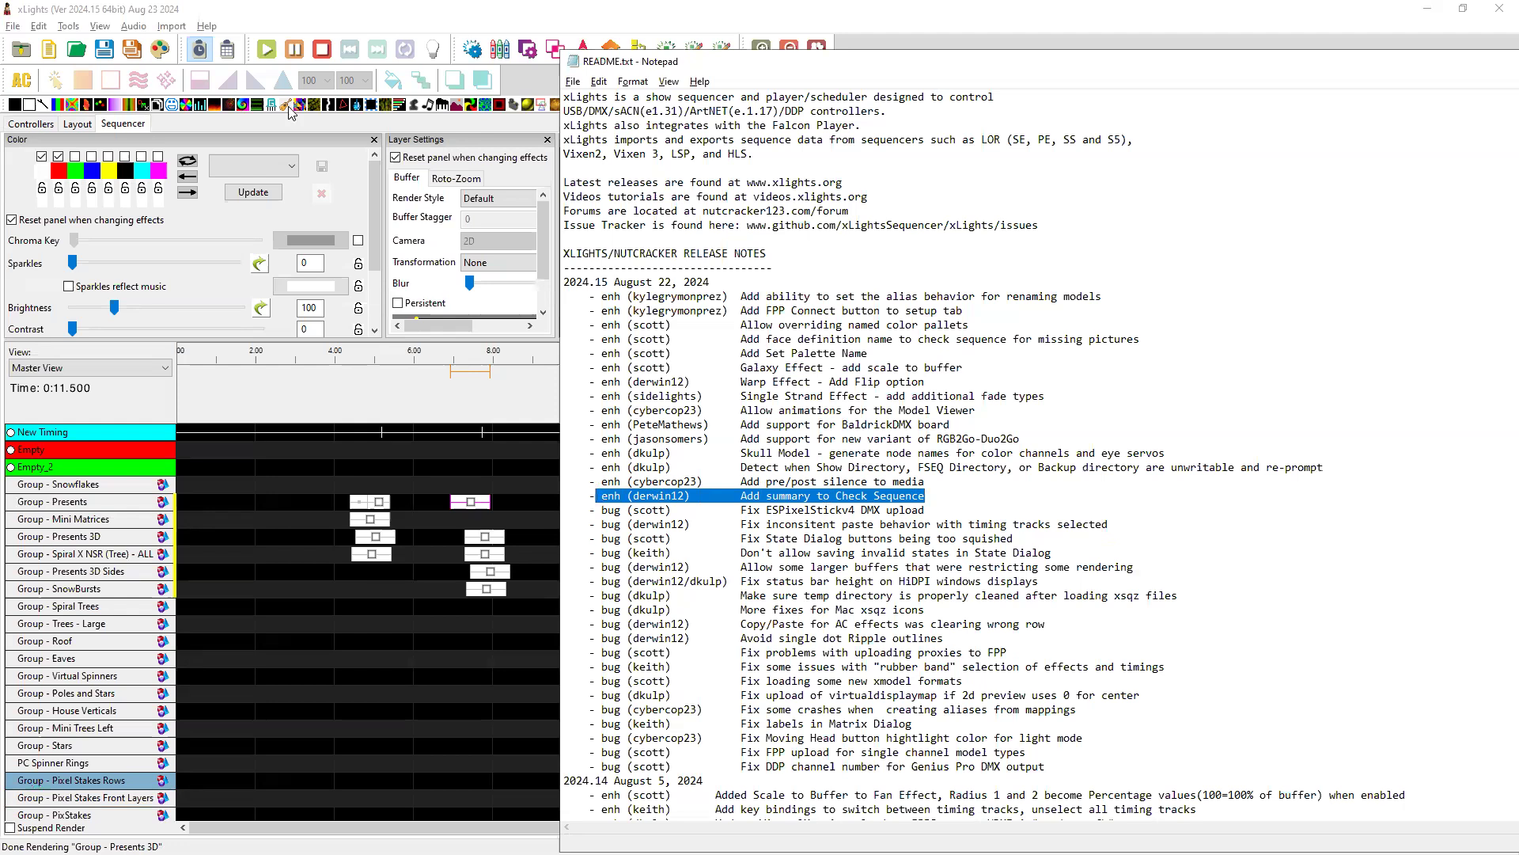
click(69, 27)
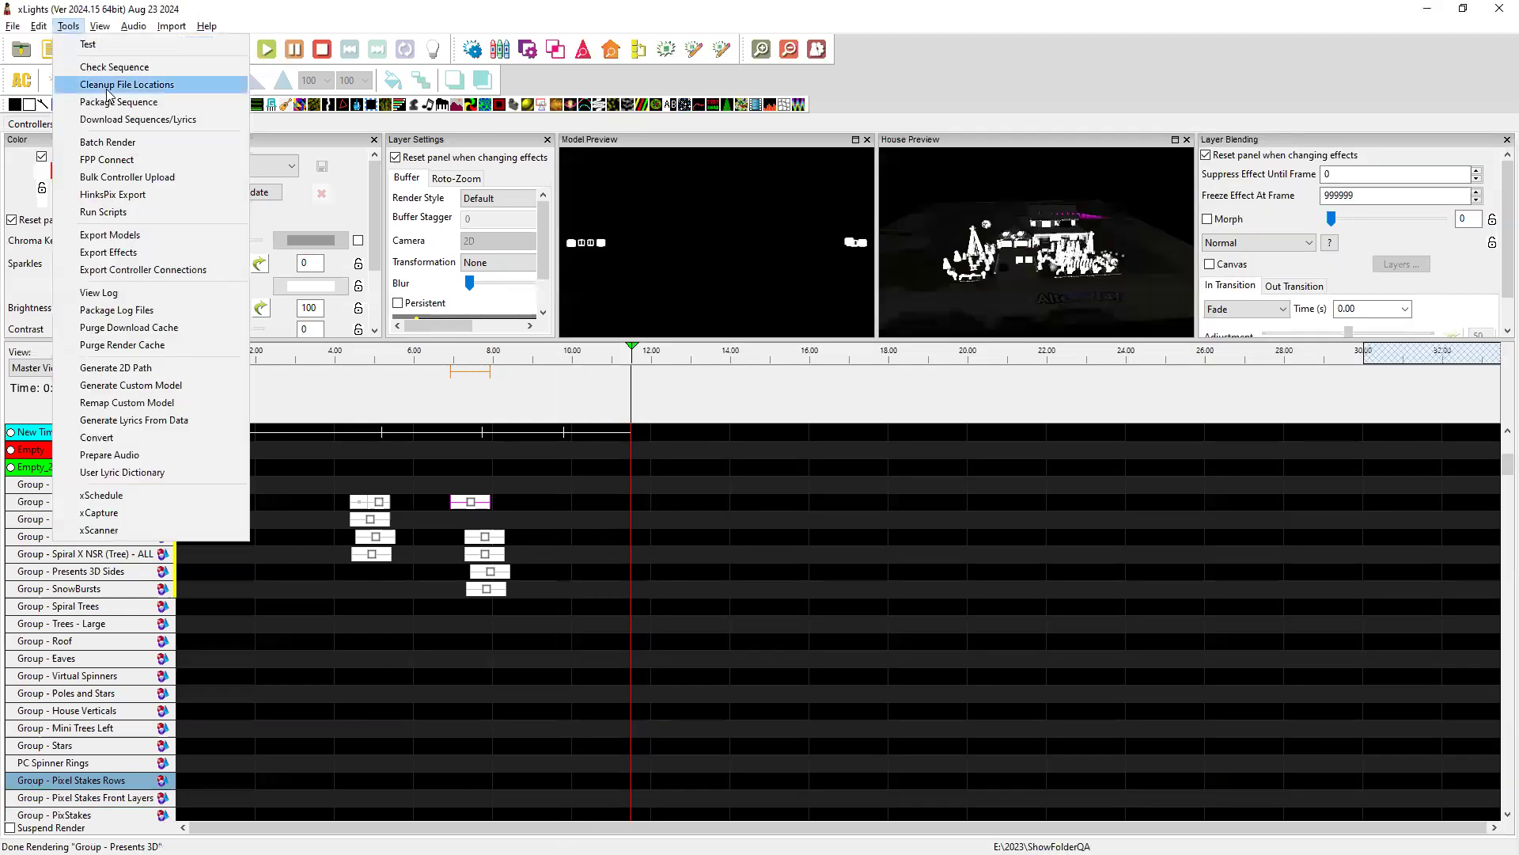
click(111, 63)
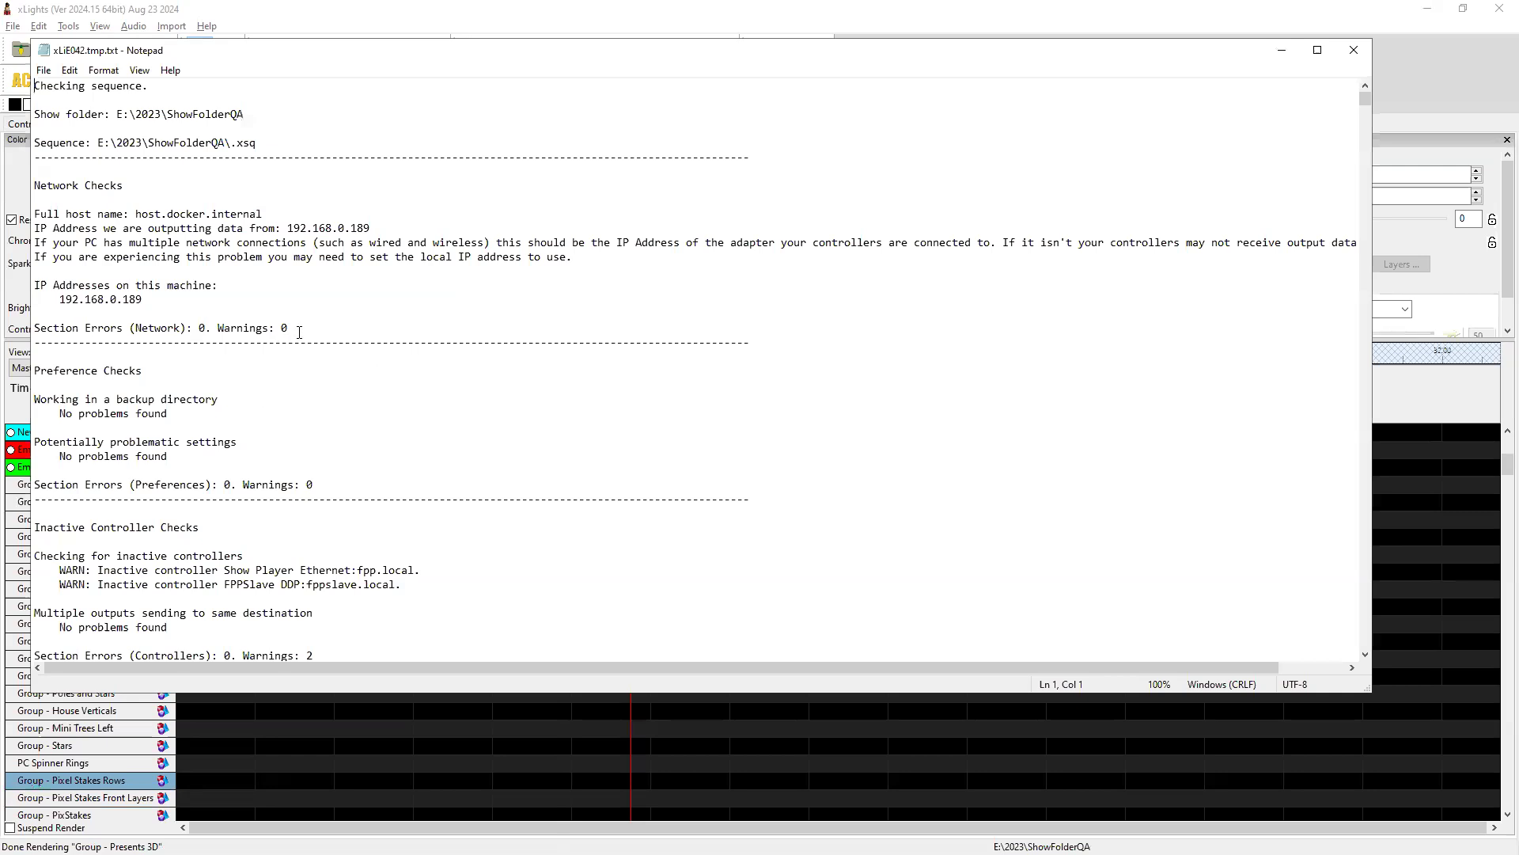
- Examine the check report's Network and Preferences section summaries and its controller, model and missing face image entries
drag(755, 342, 8, 328)
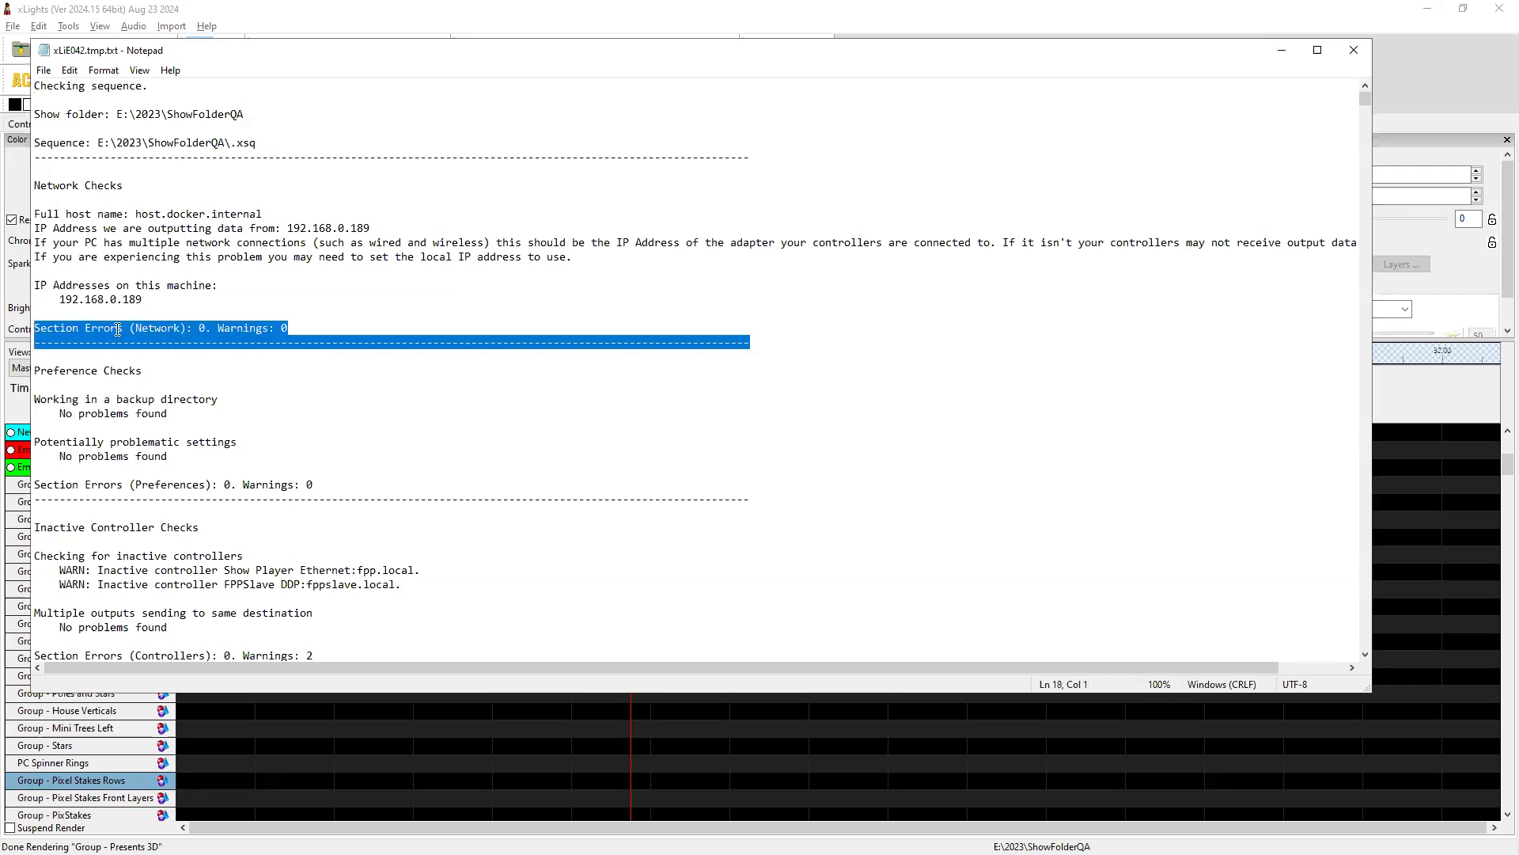
click(155, 328)
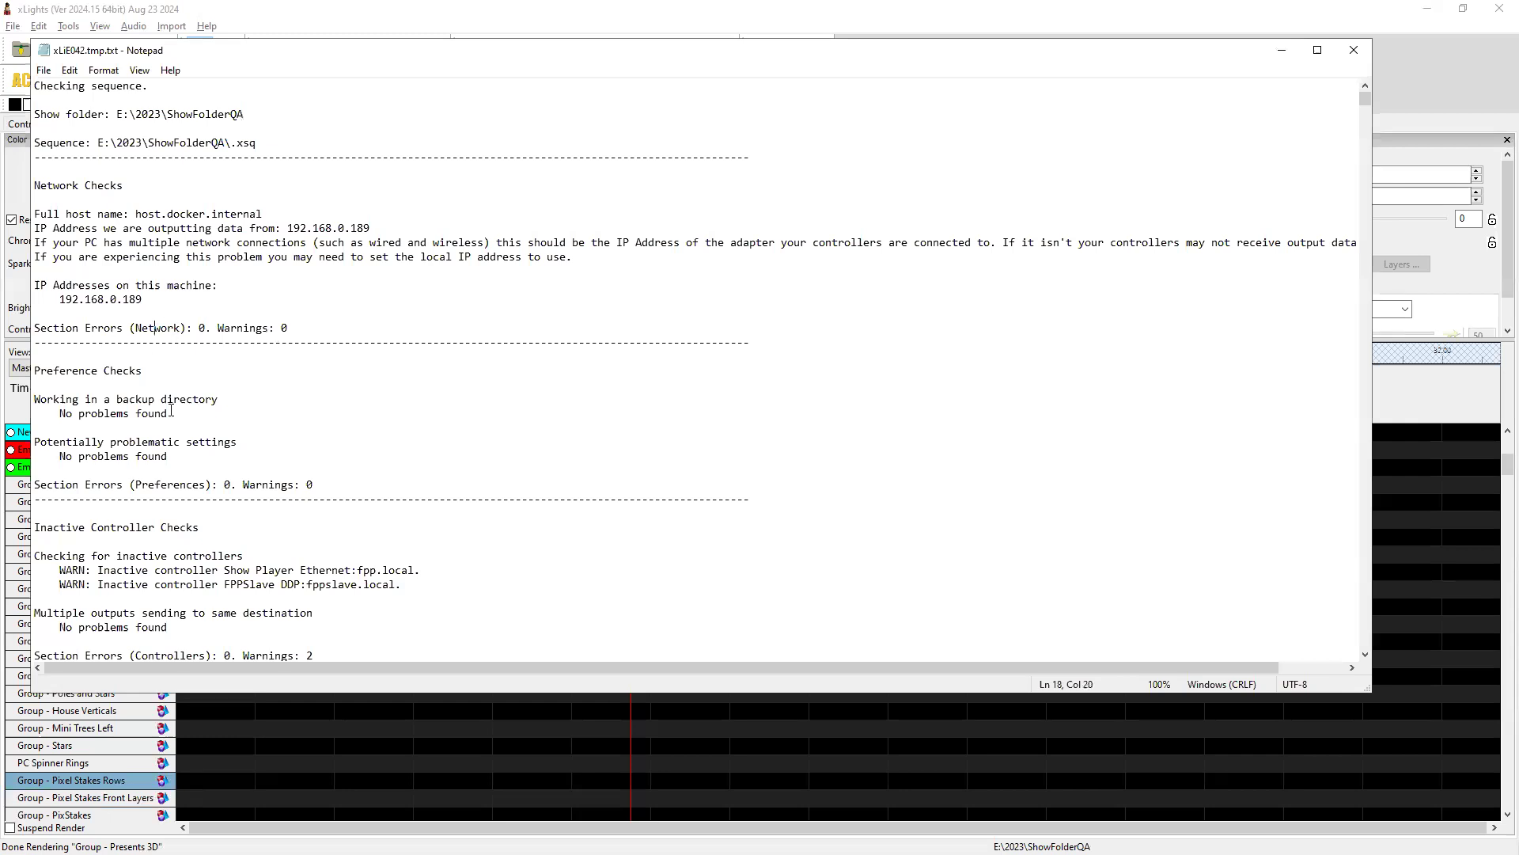
drag(217, 483, 123, 485)
scroll(244, 486, down, 20)
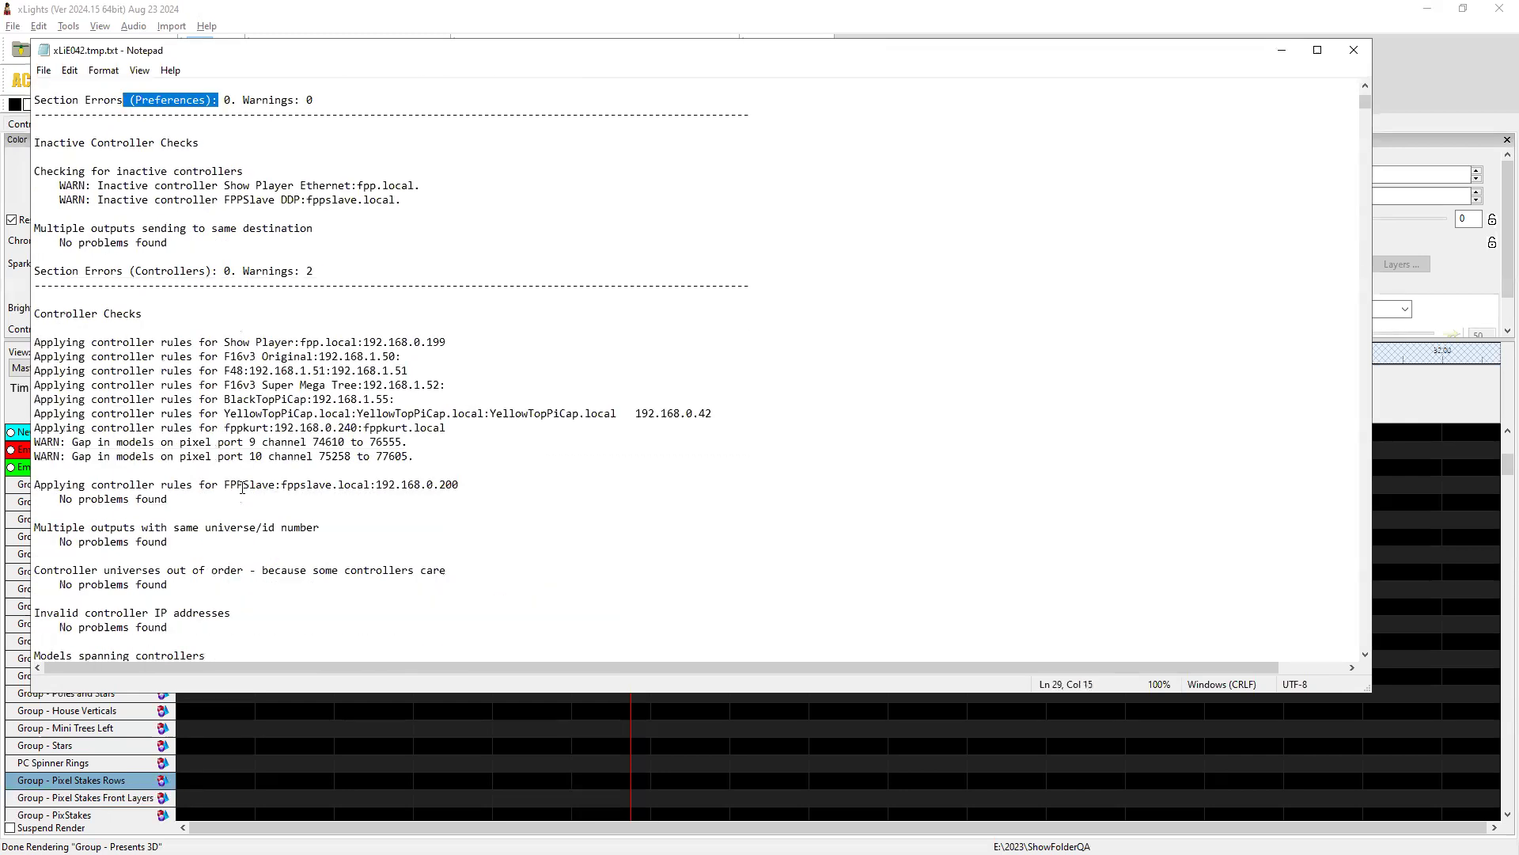
scroll(244, 487, down, 20)
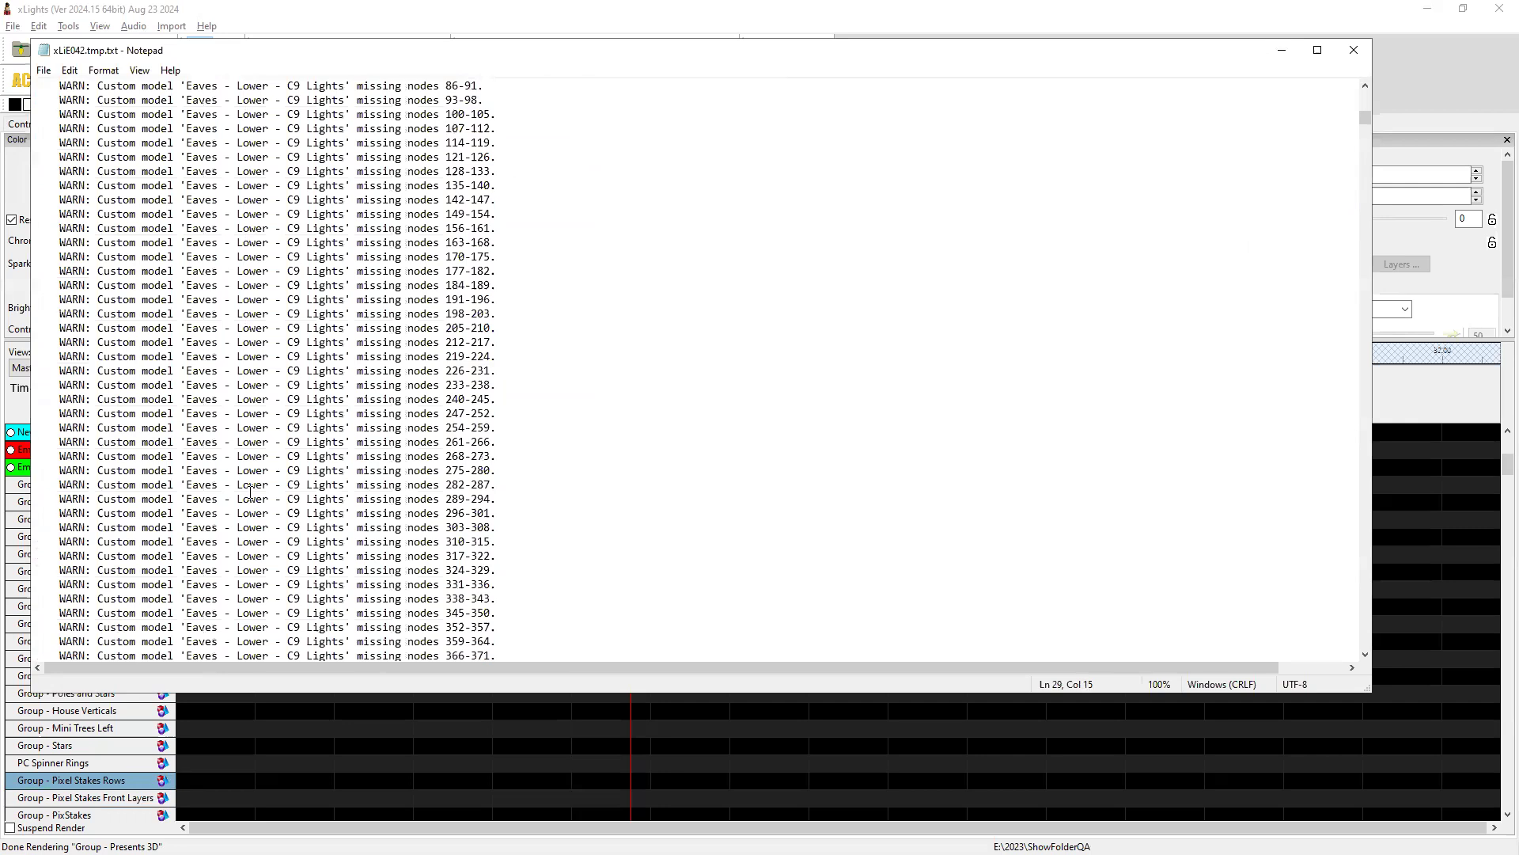
scroll(250, 492, down, 8)
scroll(250, 492, down, 9)
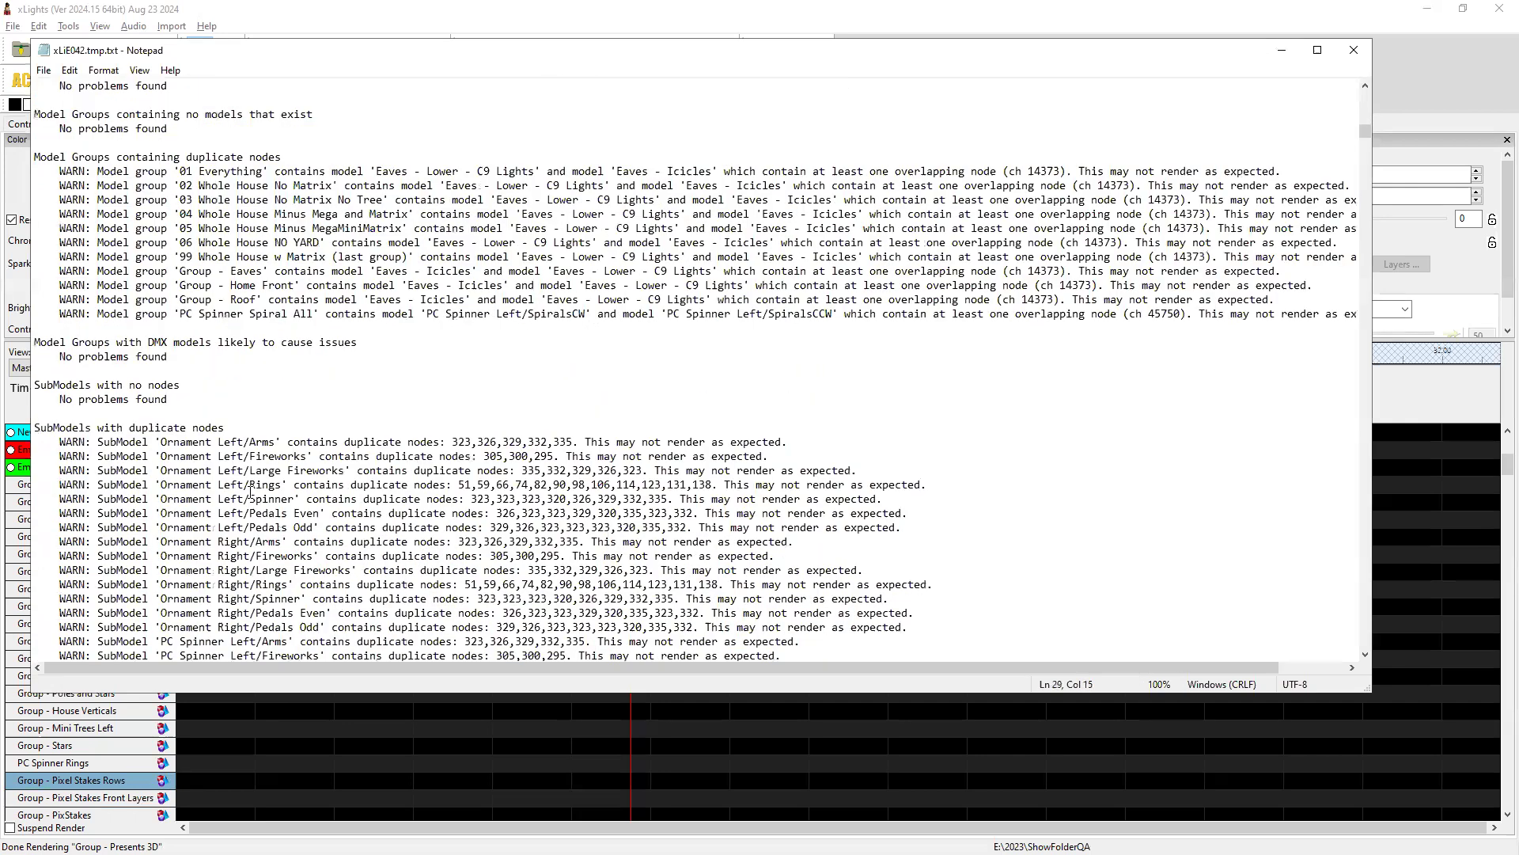
scroll(137, 226, down, 10)
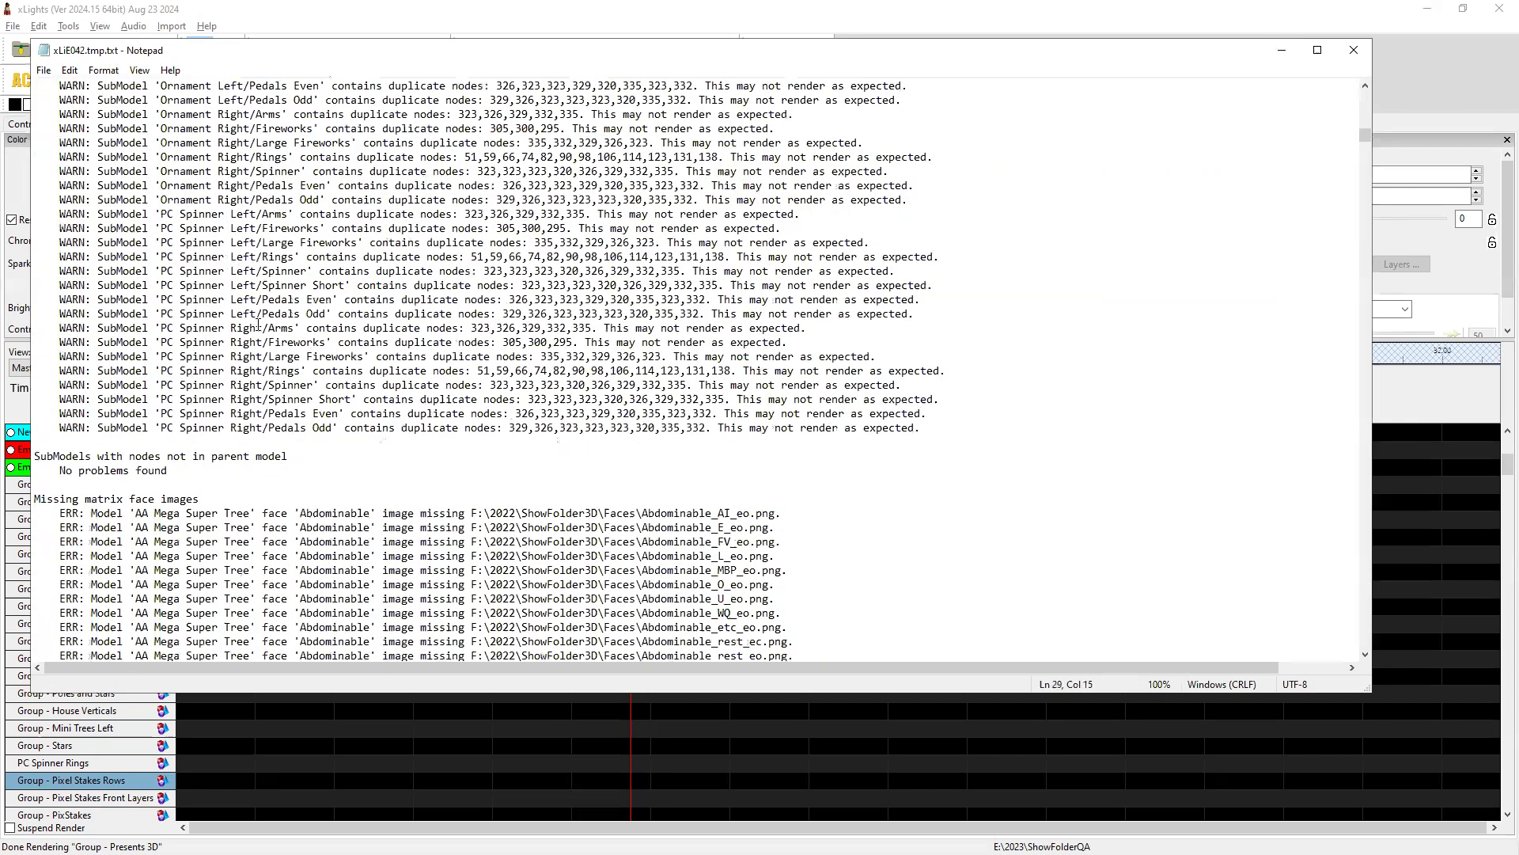
scroll(258, 326, down, 10)
scroll(258, 326, down, 20)
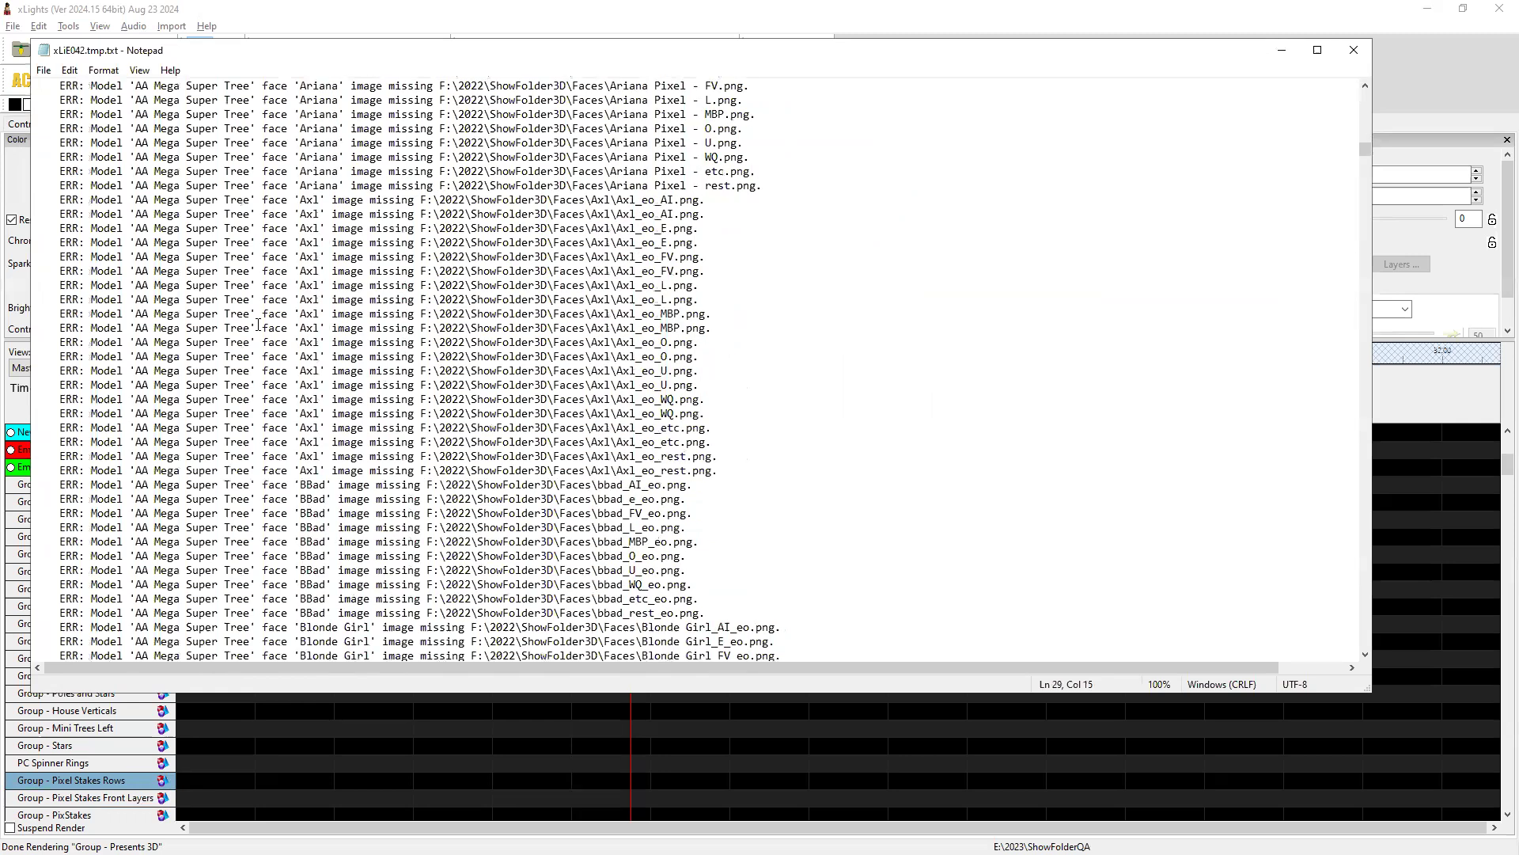
scroll(258, 326, down, 15)
scroll(258, 325, down, 20)
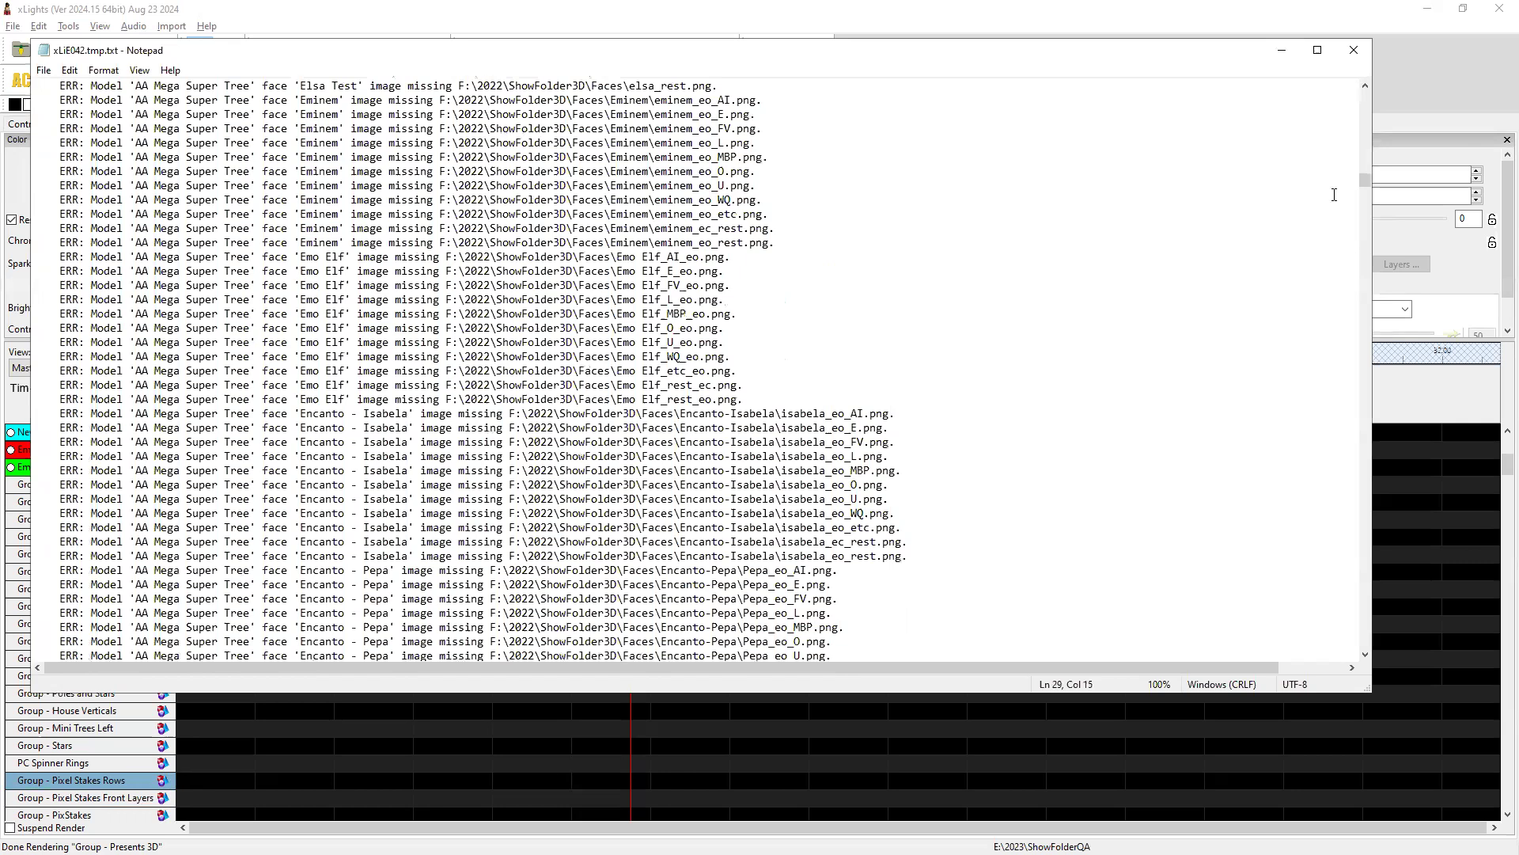
- Go to the end of the check report and highlight the sequence section summary and the total errors and warnings line
drag(1366, 181, 1374, 563)
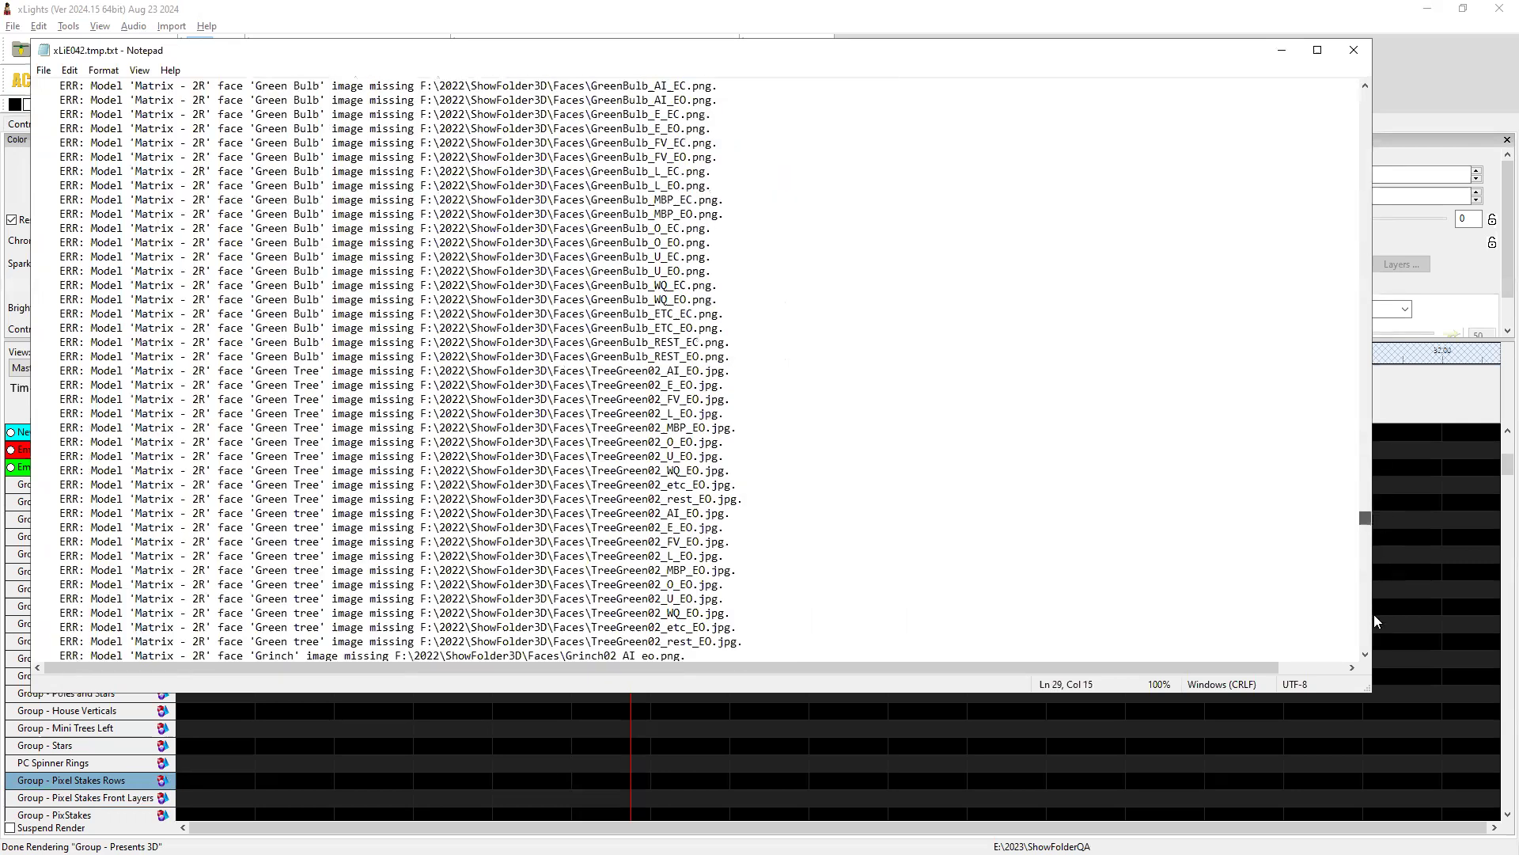
drag(1374, 620, 1375, 639)
drag(294, 242, 31, 239)
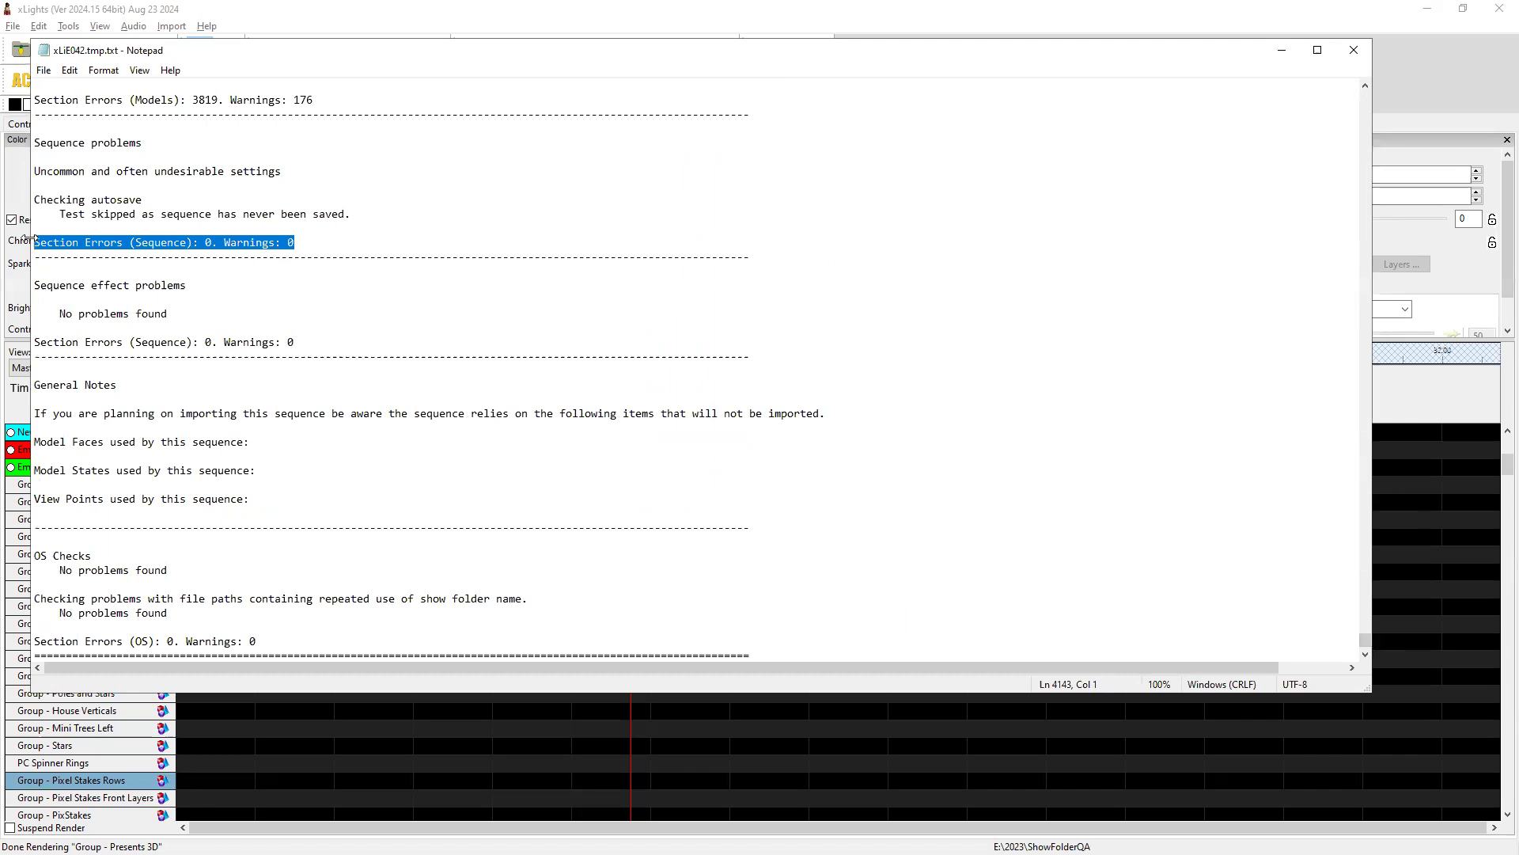
drag(34, 356, 45, 356)
scroll(298, 475, down, 2)
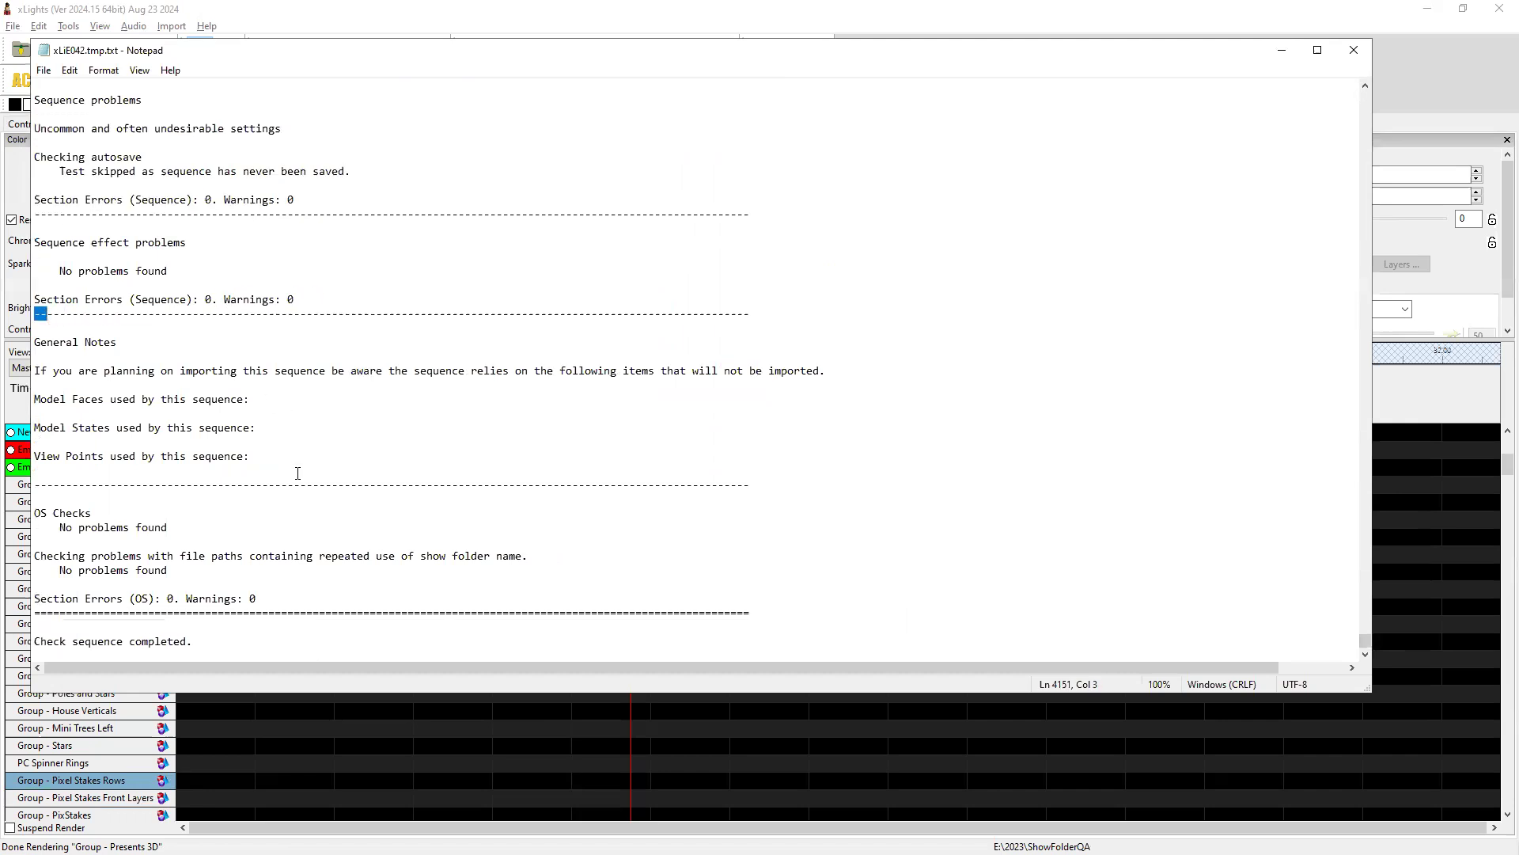
drag(262, 631, 37, 627)
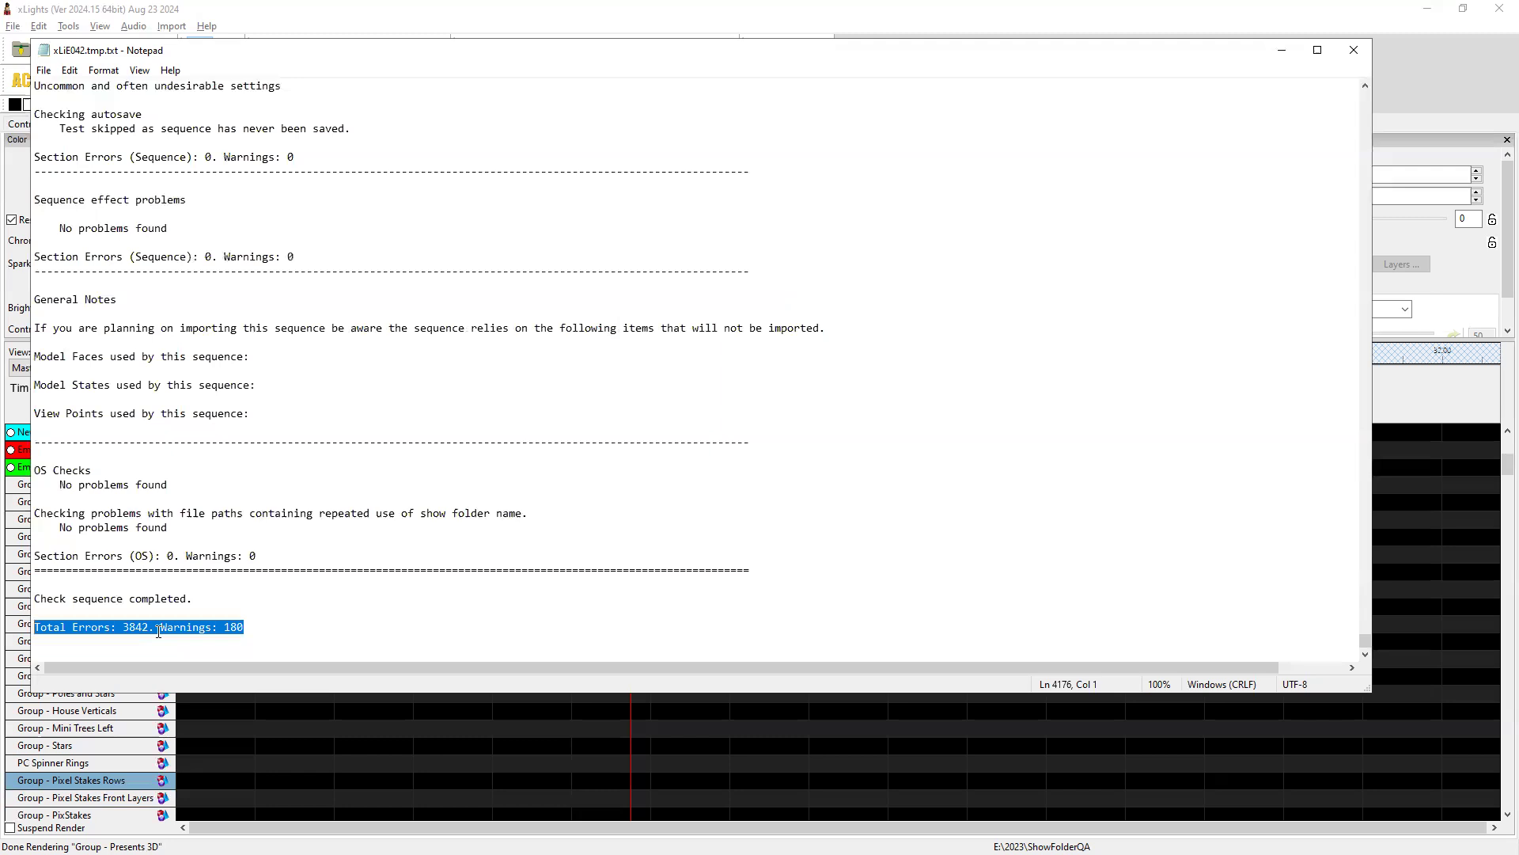
scroll(198, 499, up, 7)
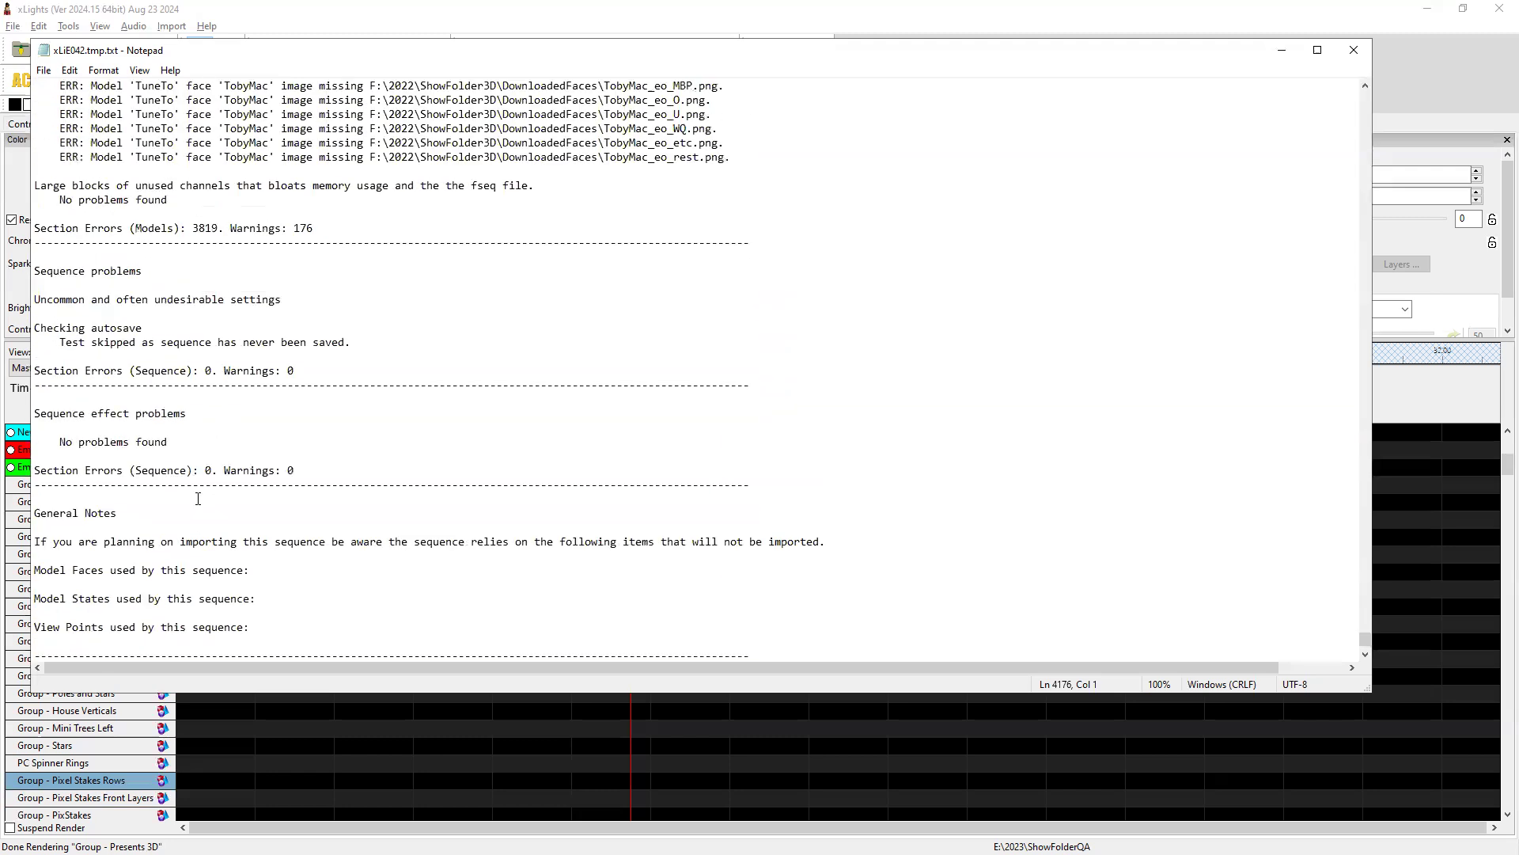
drag(294, 456, 60, 457)
- Switch to the release notes in Notepad and highlight the entry on adding the face definition name to check sequence
key(alt+Tab)
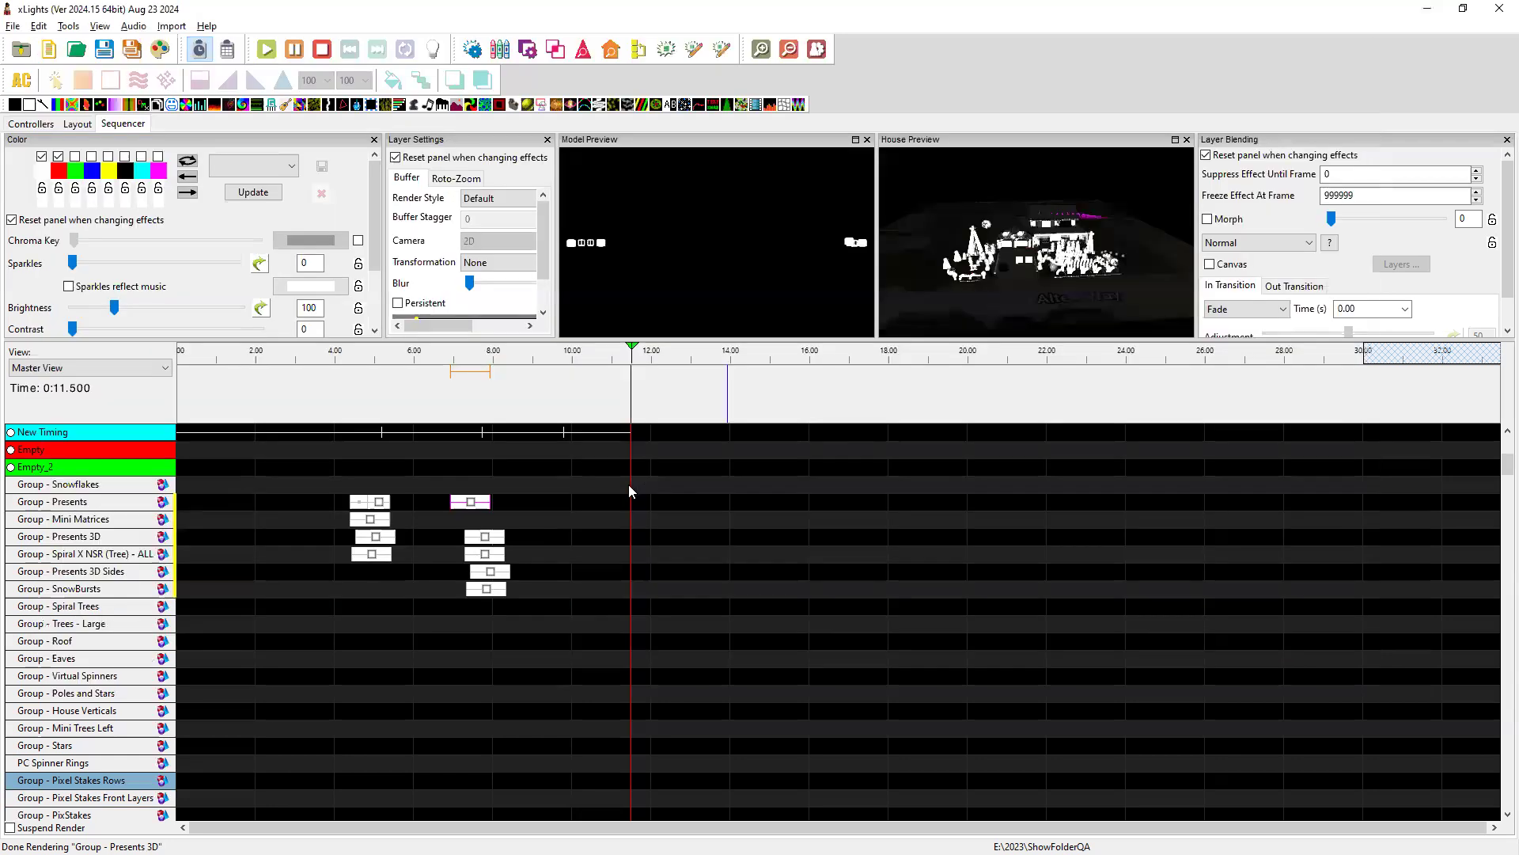
key(alt+Tab)
key(alt+Tab)
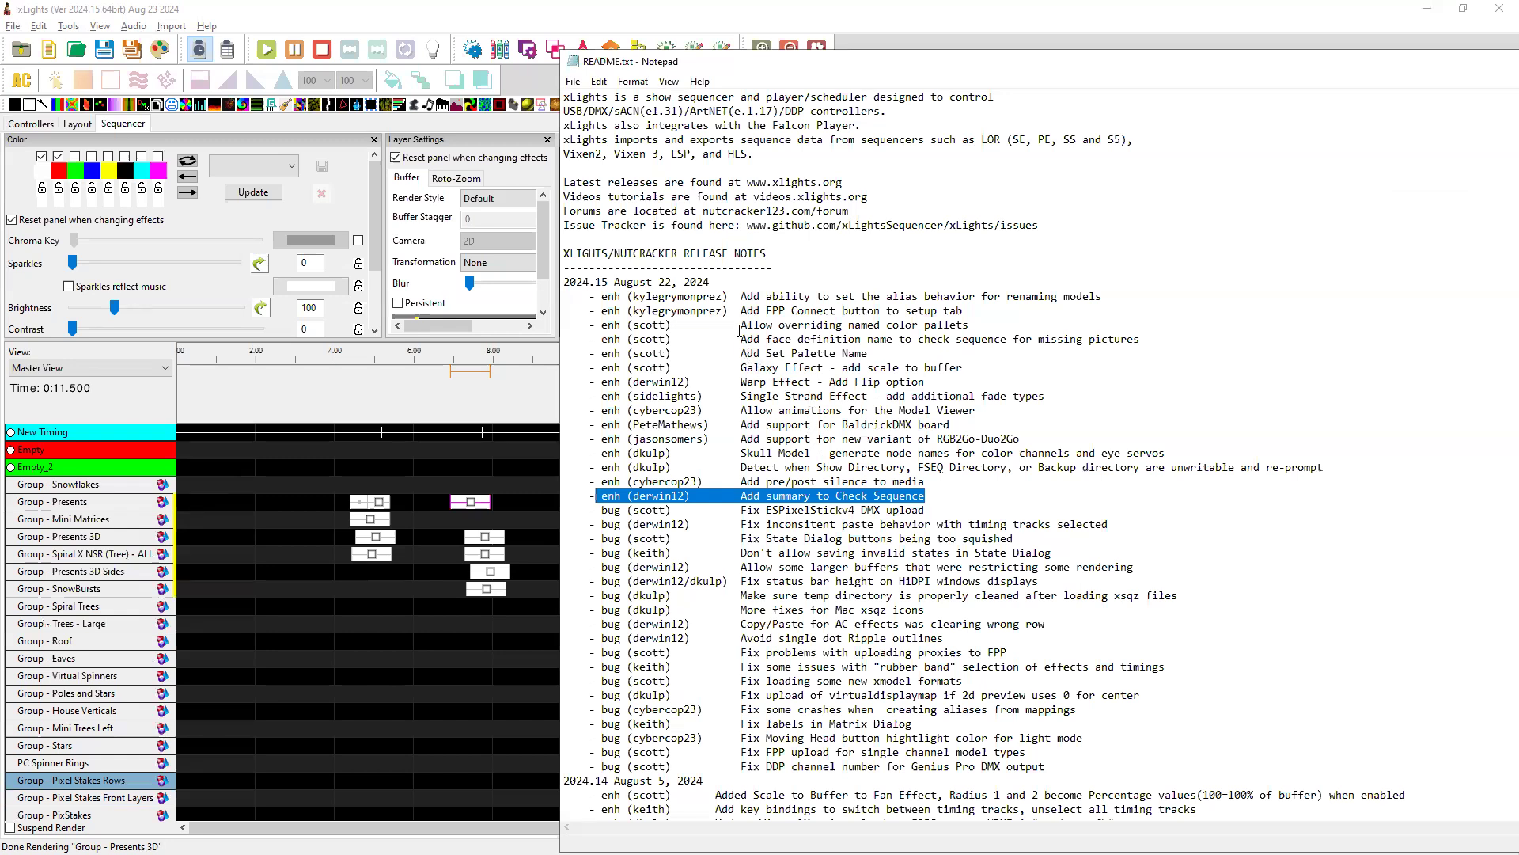
click(1151, 340)
shift+click(567, 341)
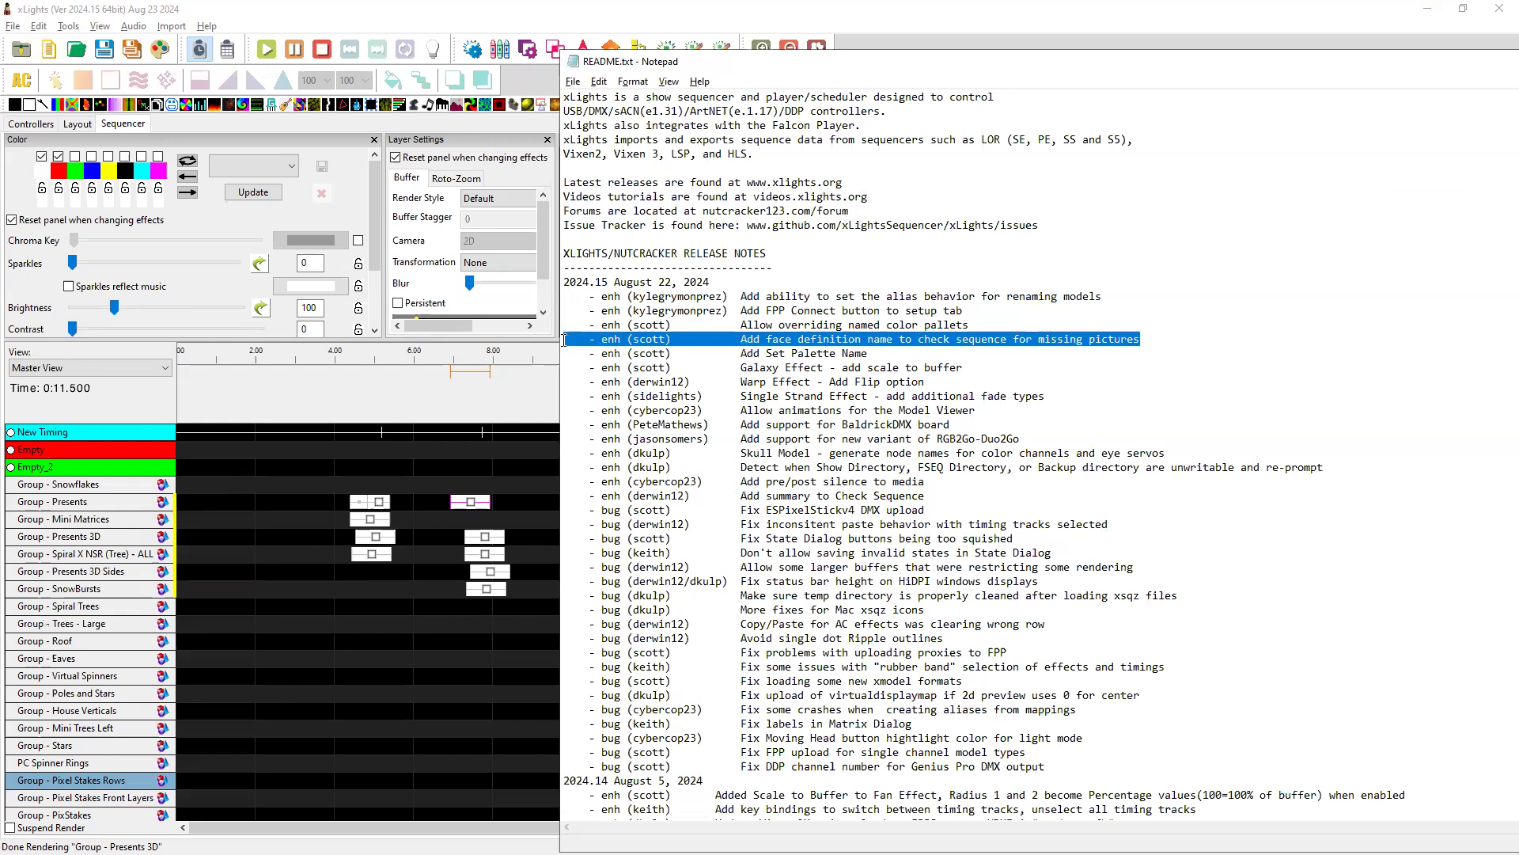
- Return to the check report and highlight the model name, the Models section summary and the 'TobyMac' face name in the missing image errors
key(alt+Tab)
key(alt+Tab)
key(alt+Tab)
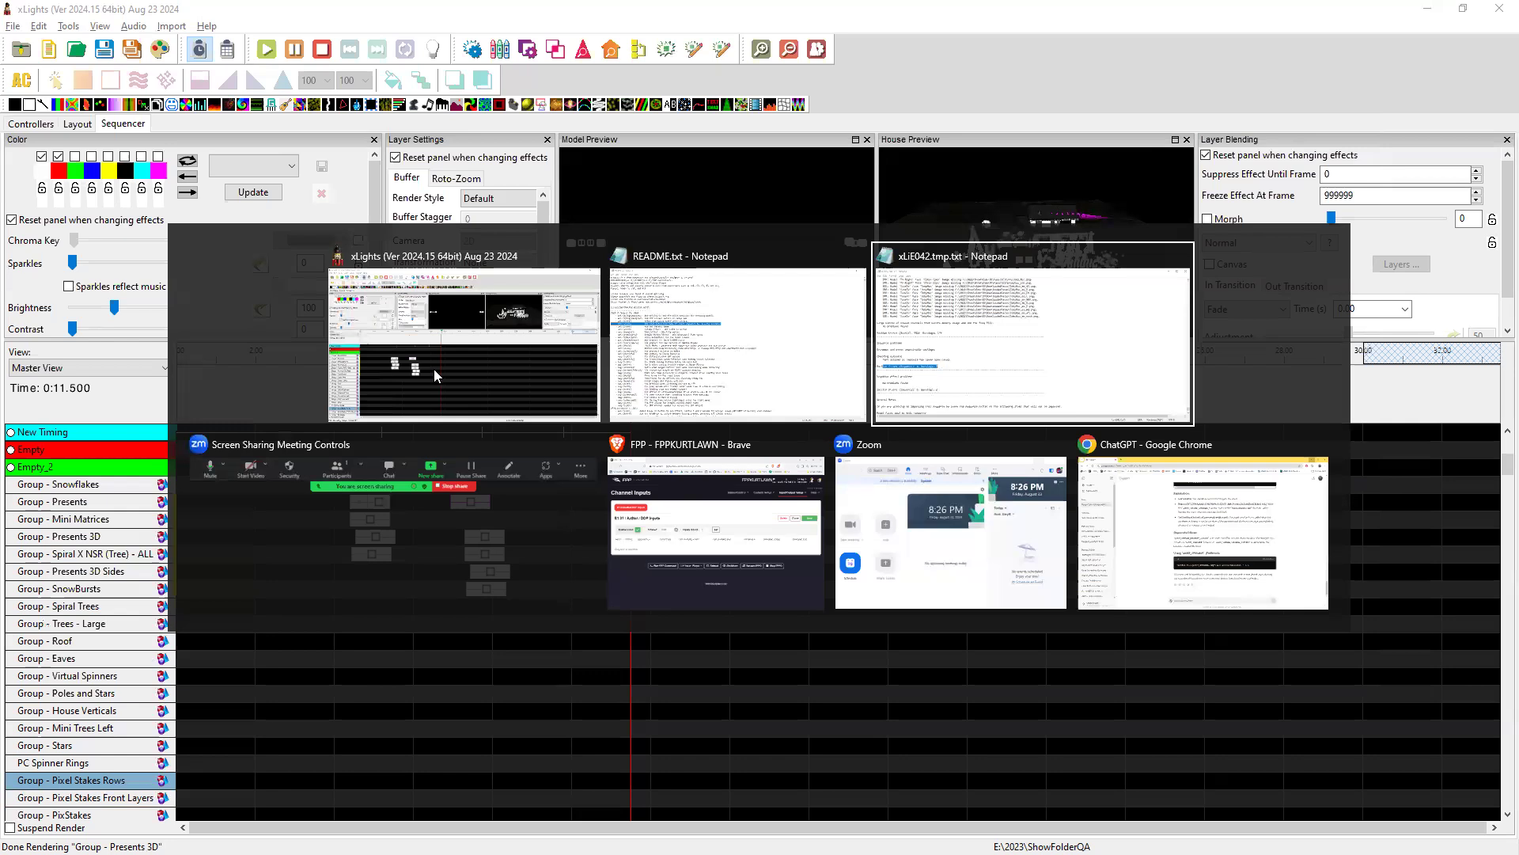
scroll(240, 309, up, 6)
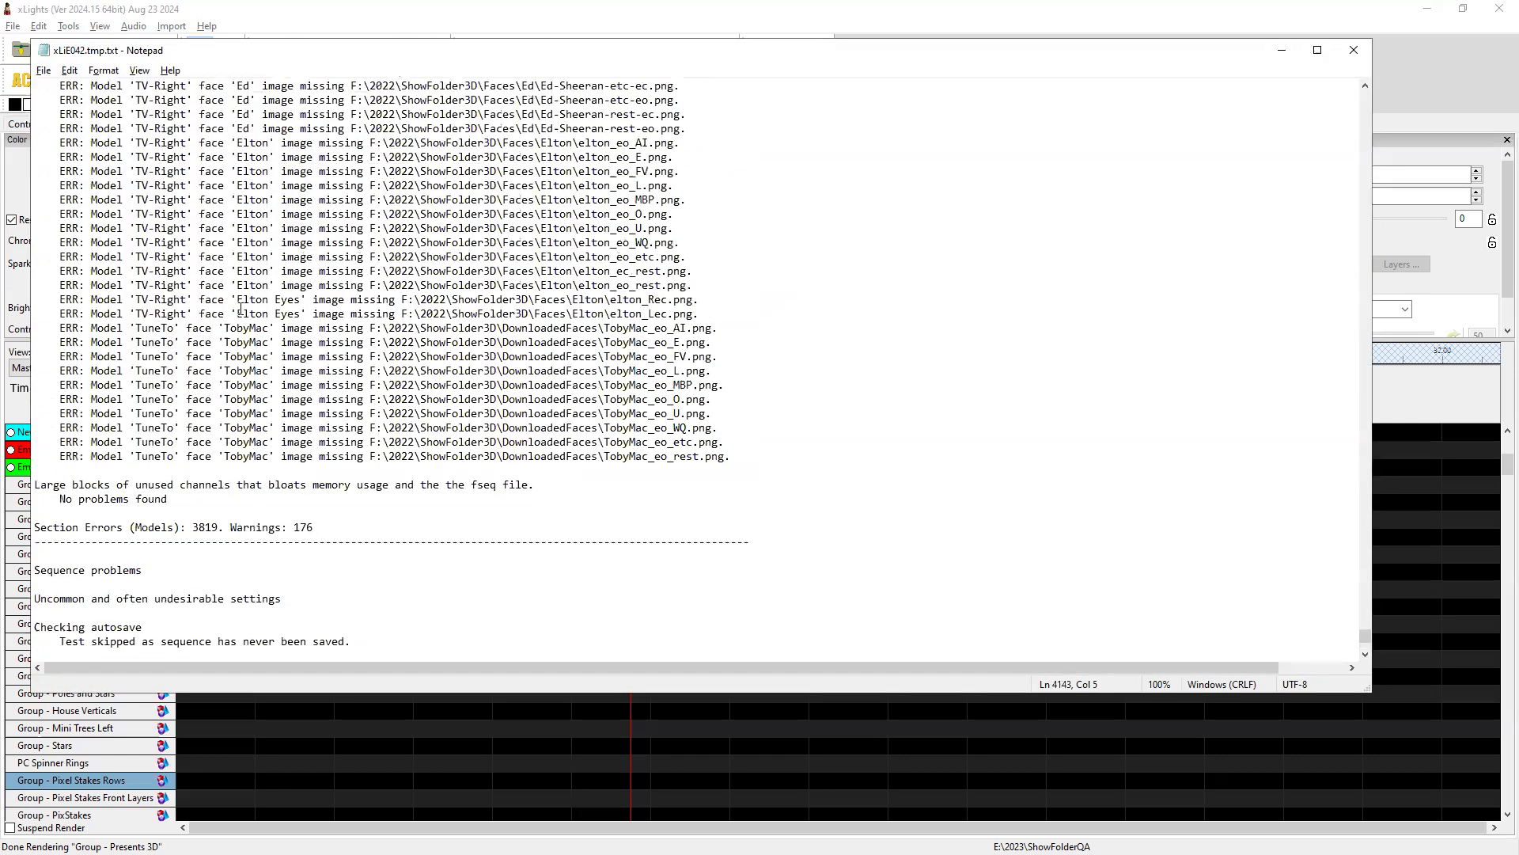
click(92, 270)
drag(92, 270, 198, 271)
click(370, 270)
drag(319, 530, 34, 527)
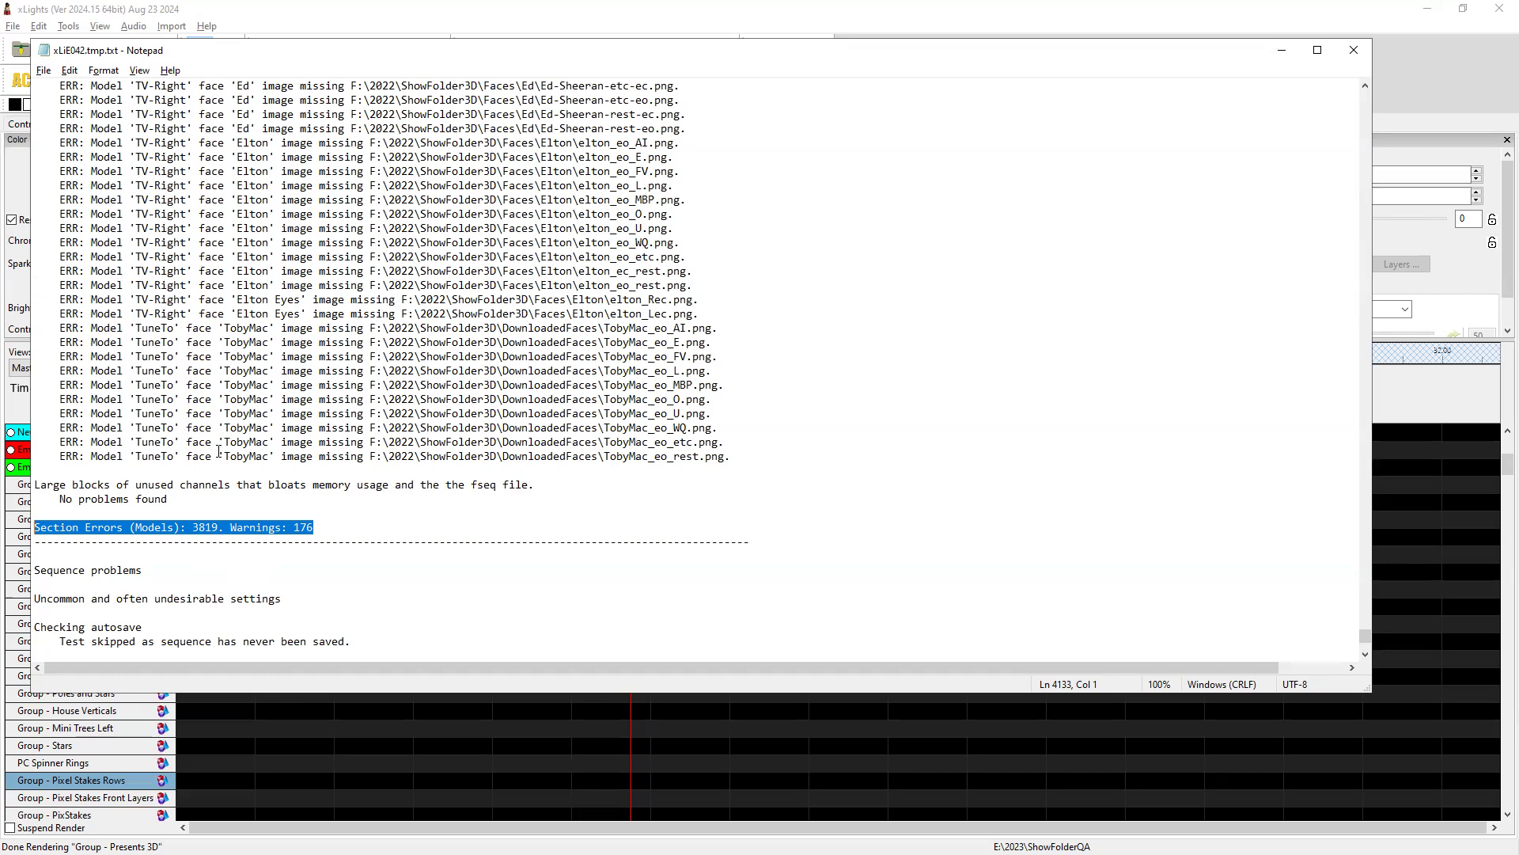
drag(218, 455, 271, 456)
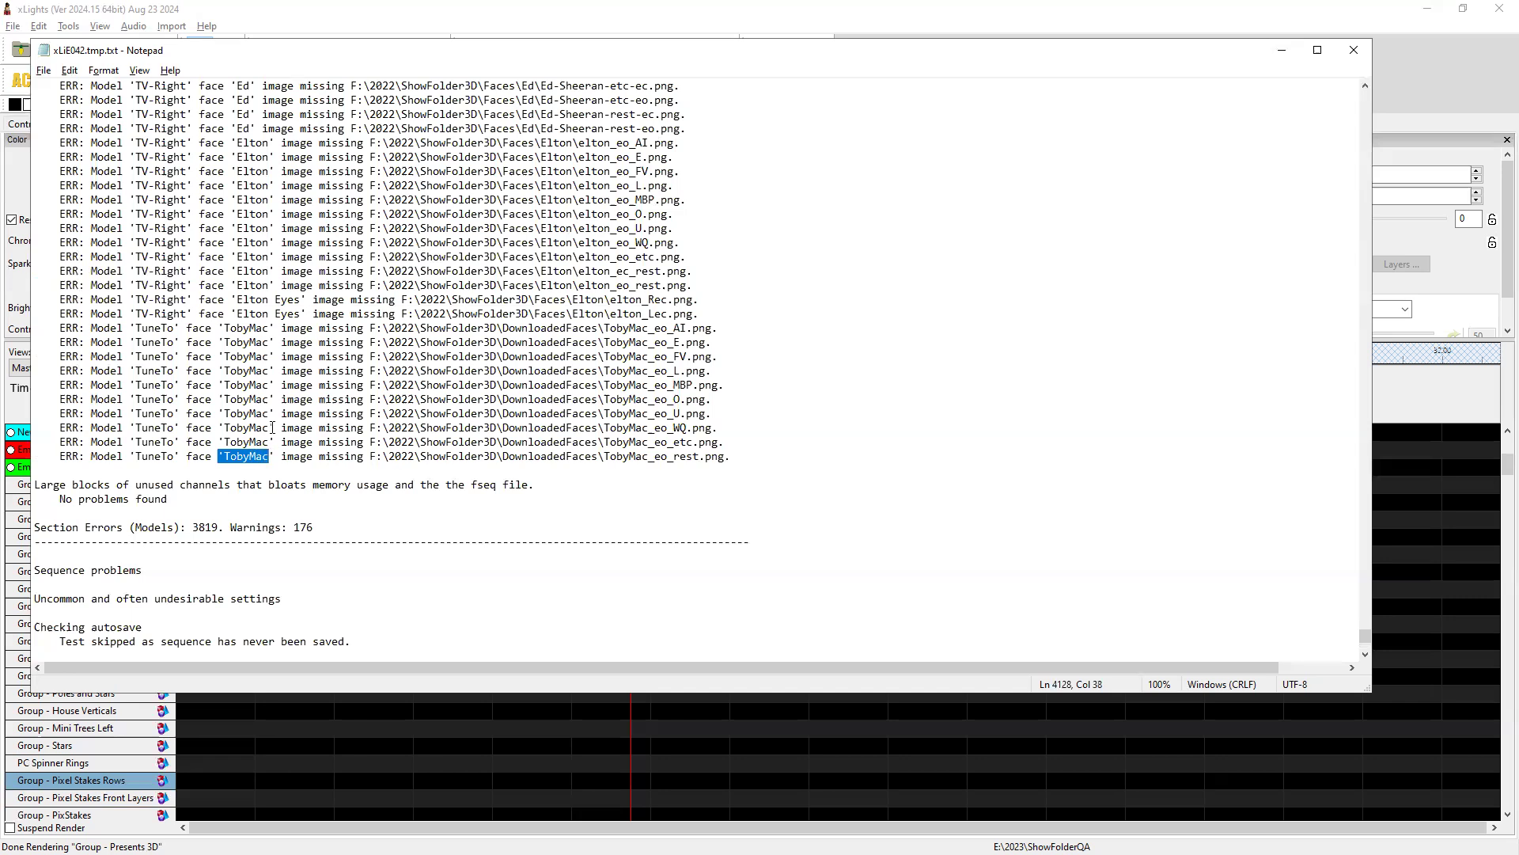
- Switch to xLights, select the TuneTo model in the layout and open its face definitions
key(alt+Tab)
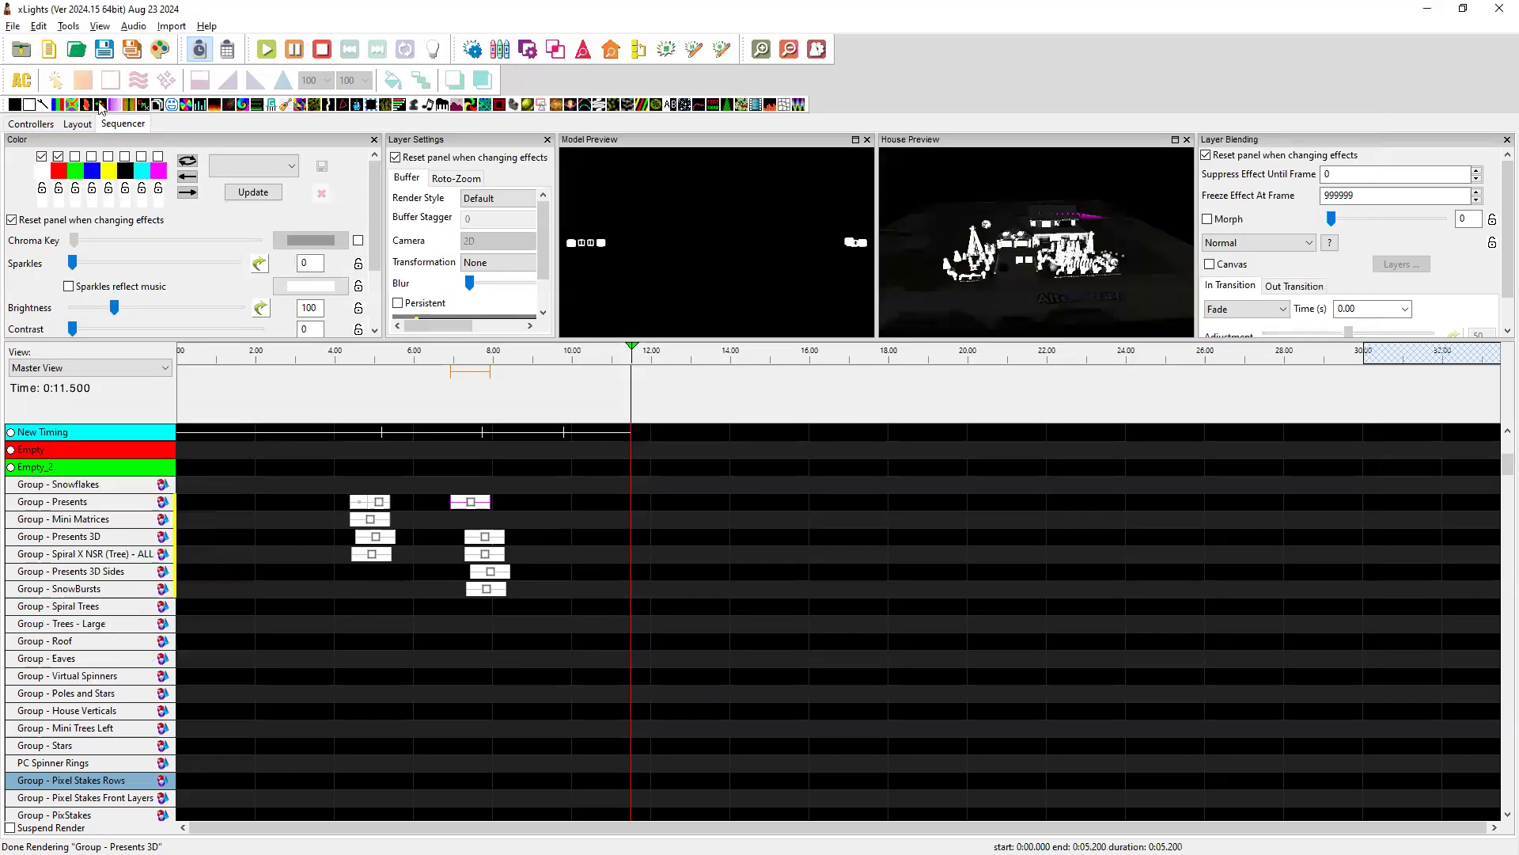
click(77, 124)
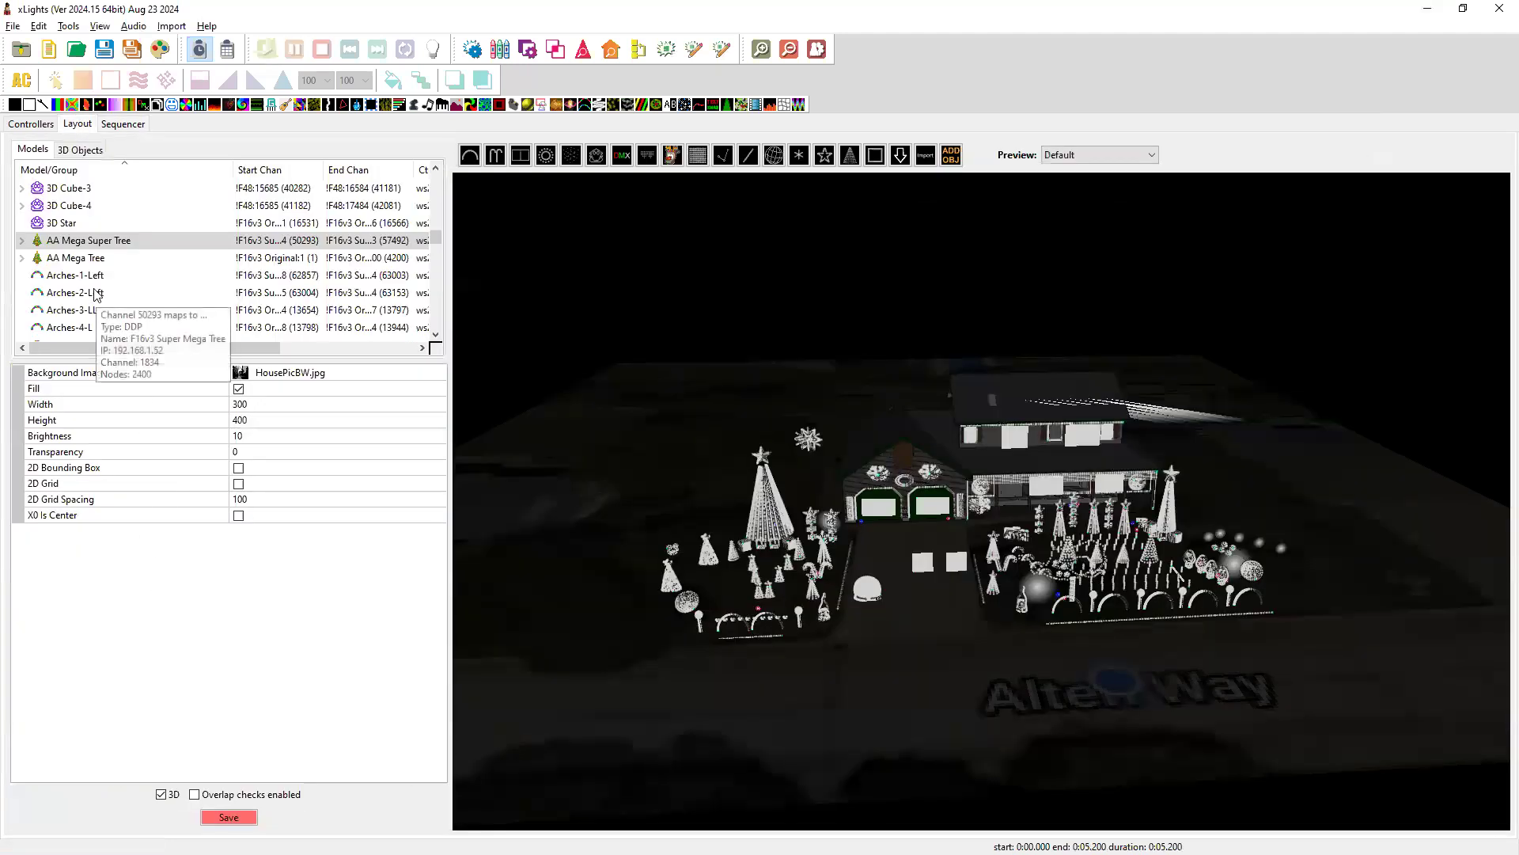
scroll(100, 305, down, 5)
key(alt+Tab)
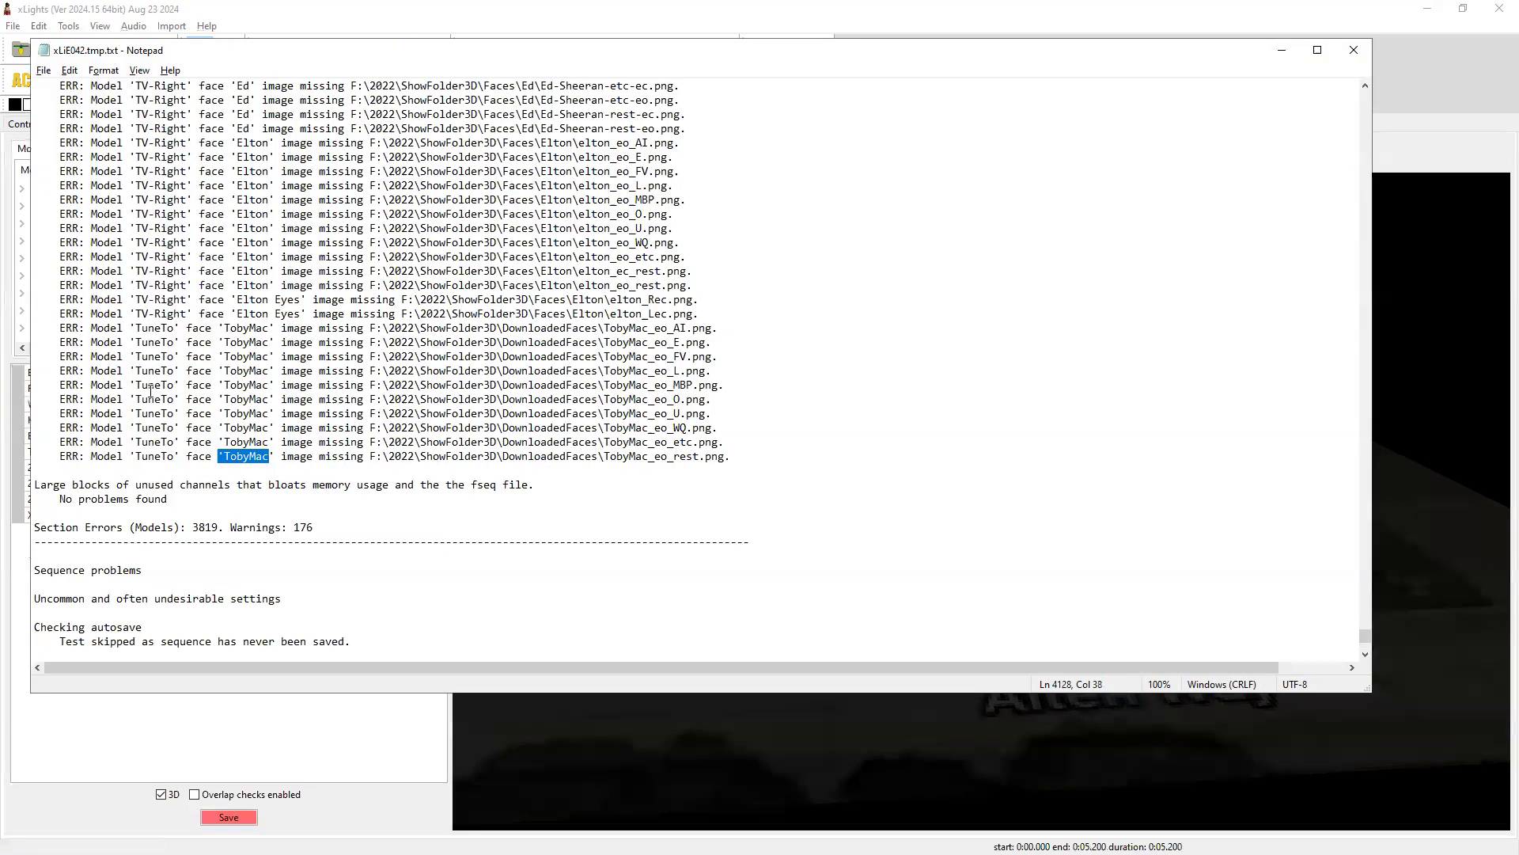
key(alt+Tab)
scroll(119, 310, down, 3)
drag(434, 261, 433, 313)
click(52, 297)
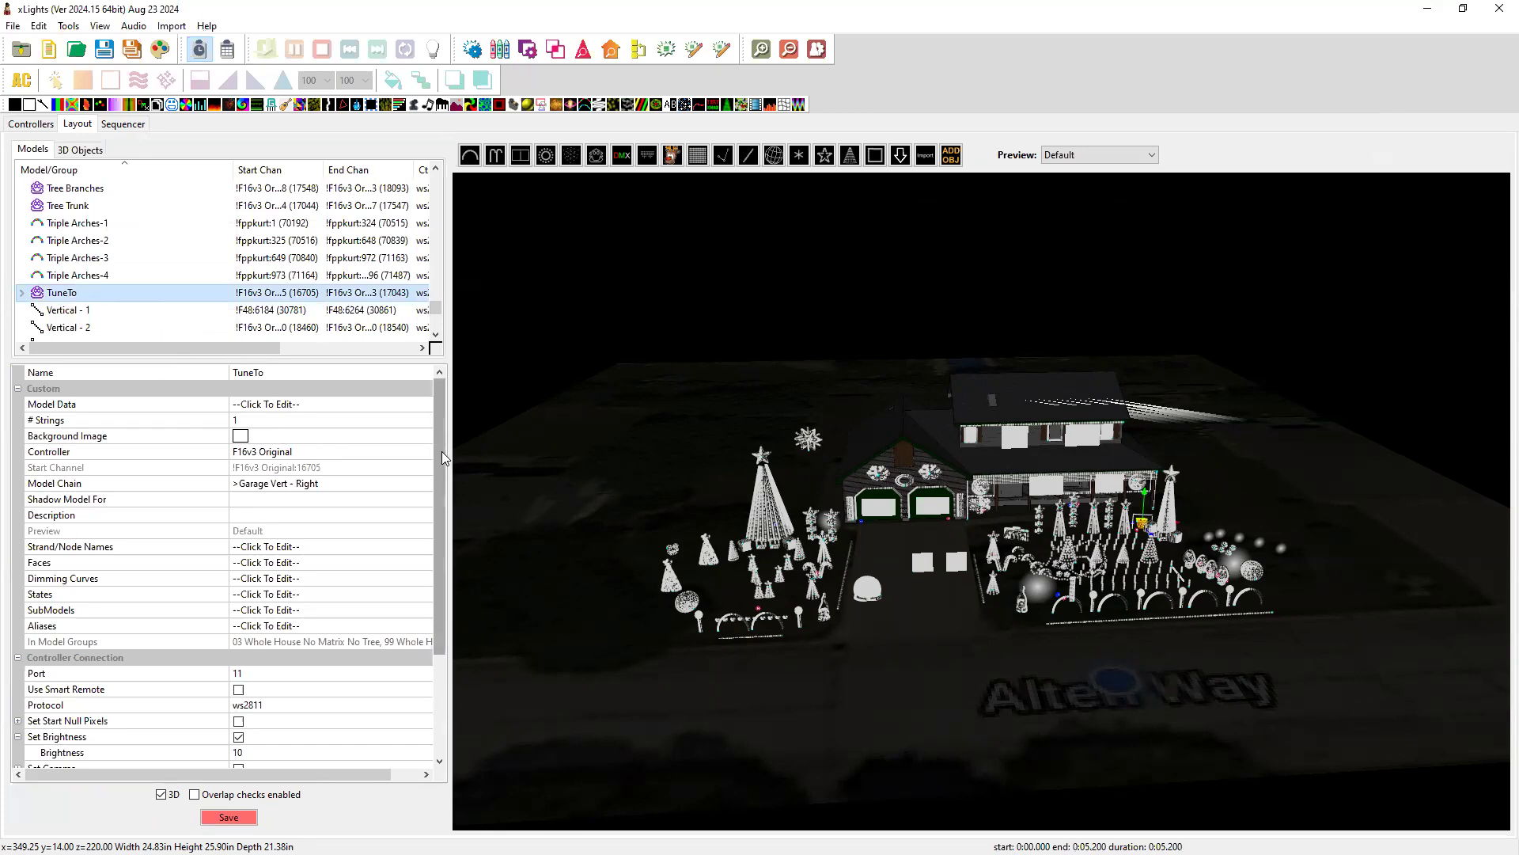
click(68, 564)
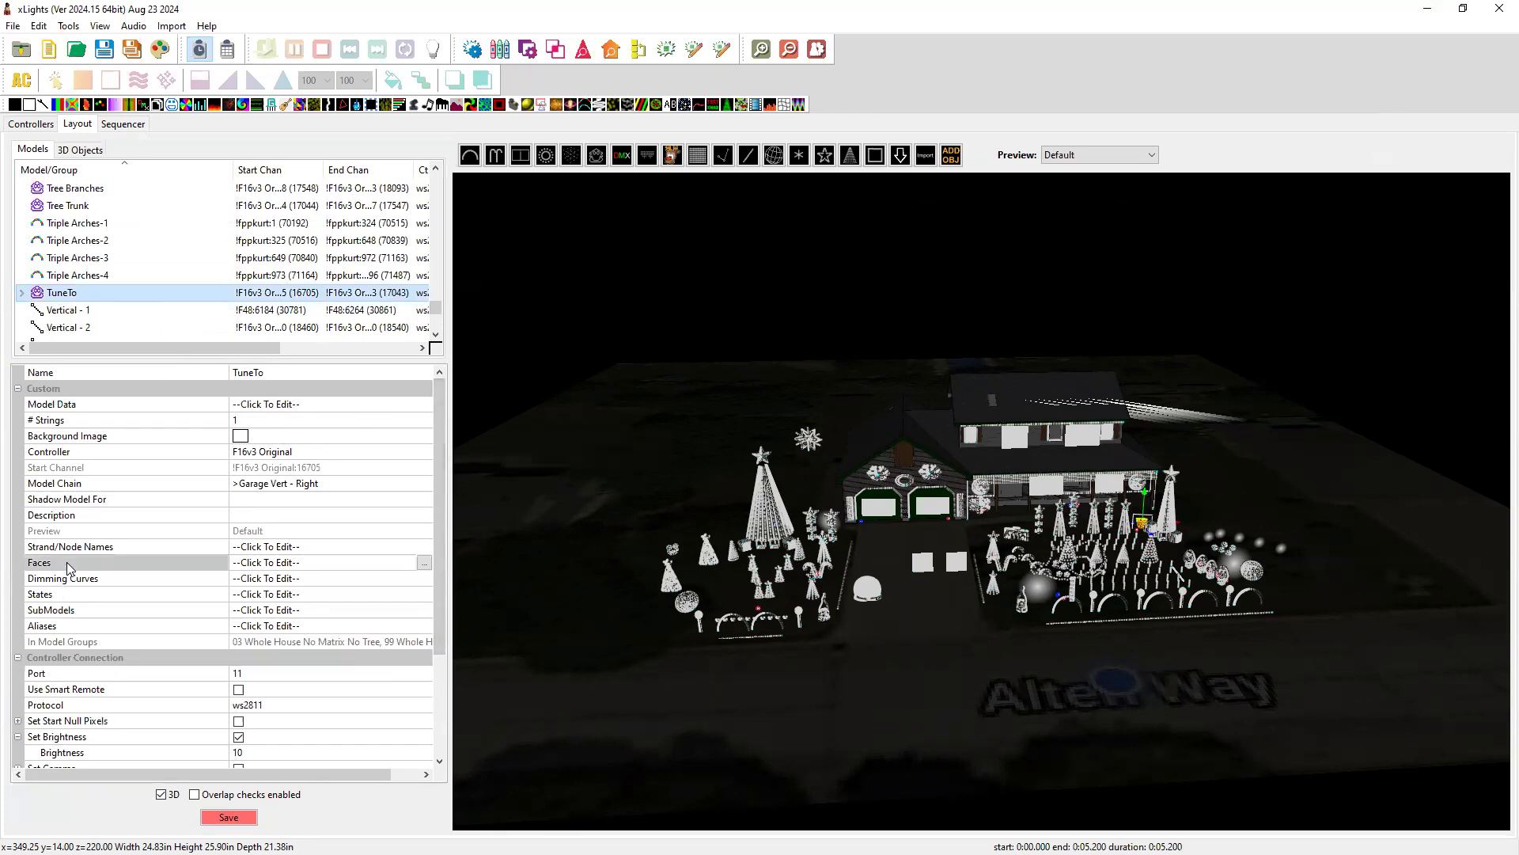
click(424, 562)
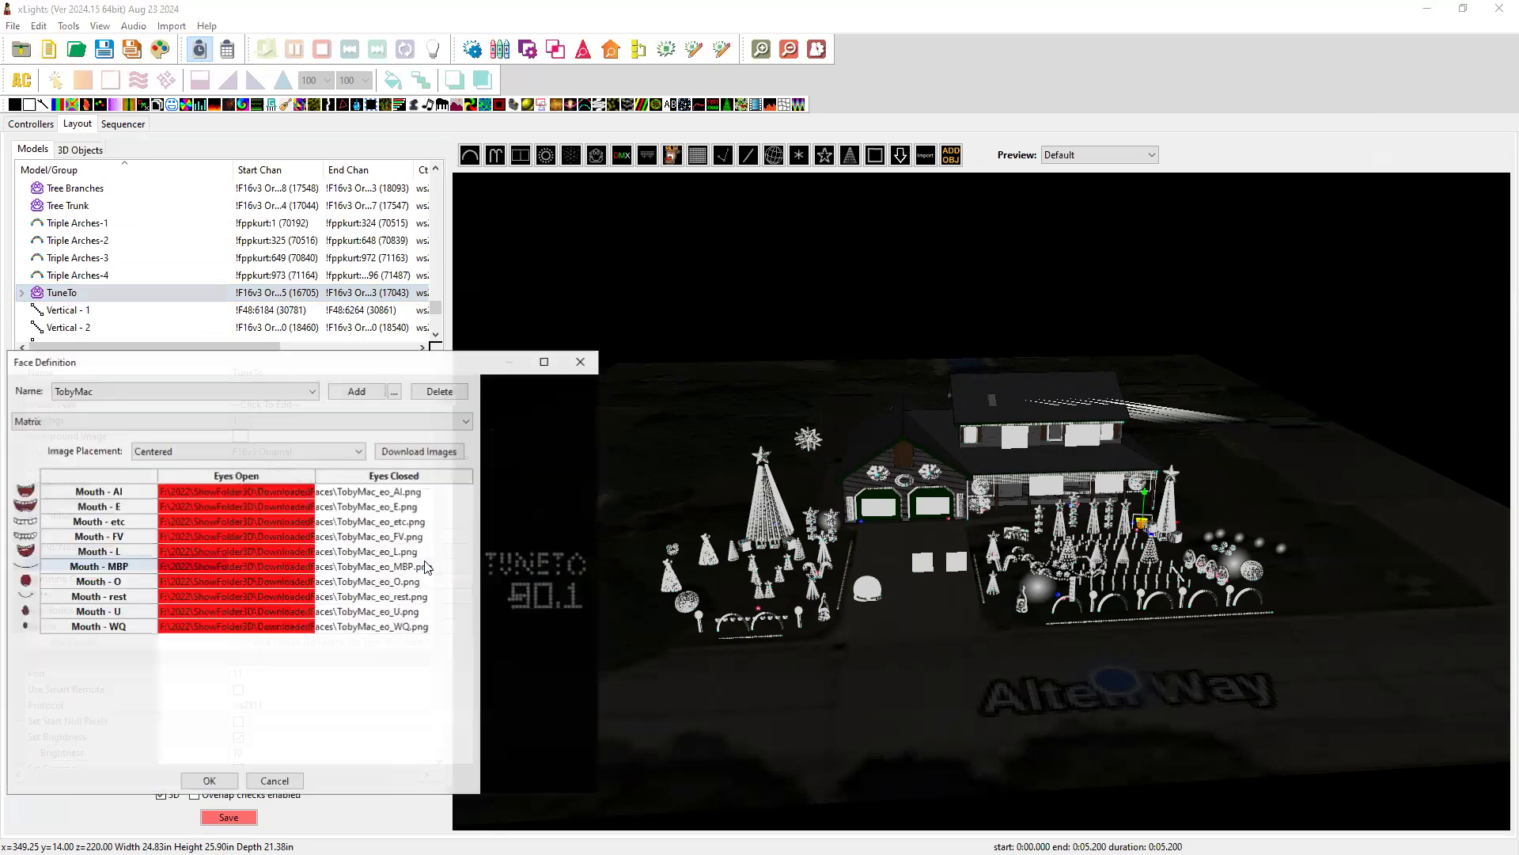
- Compare the TuneTo faces with the check report, and delete the TobyMac face definition from the model
key(alt+Tab)
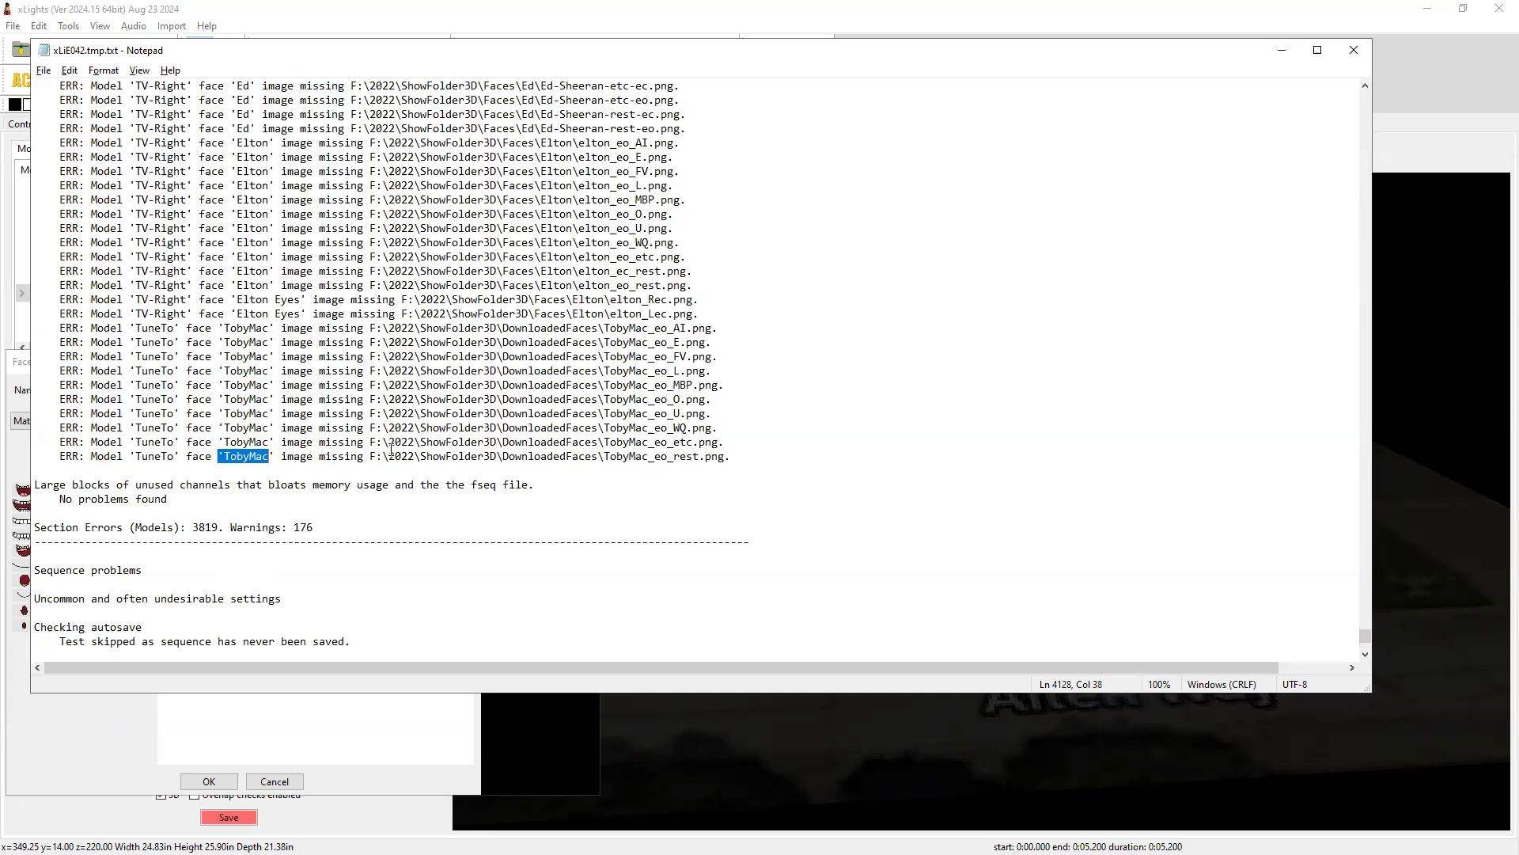
key(alt+Tab)
click(173, 393)
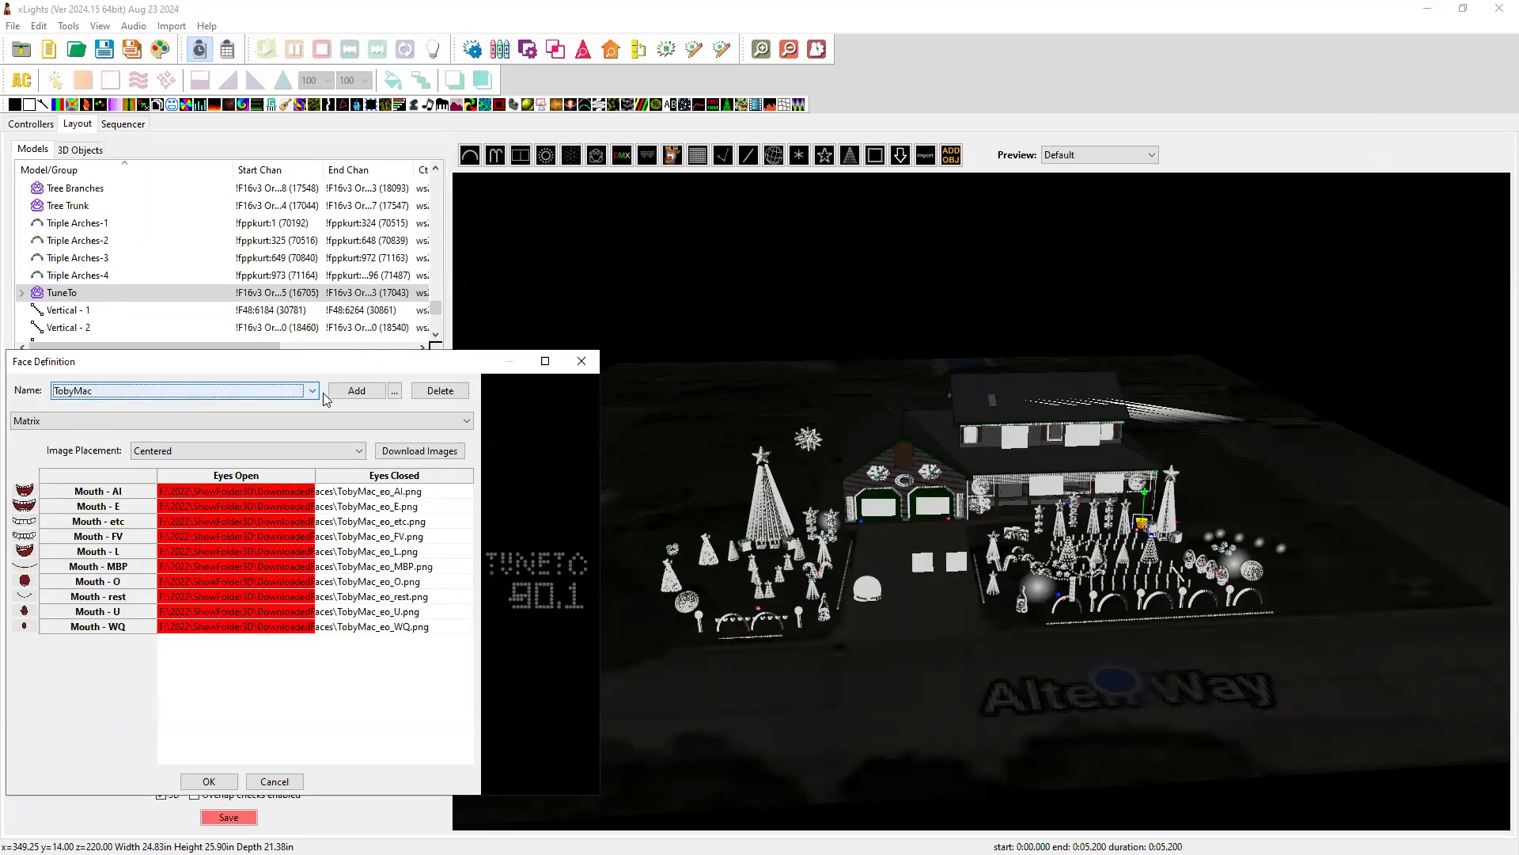
click(447, 391)
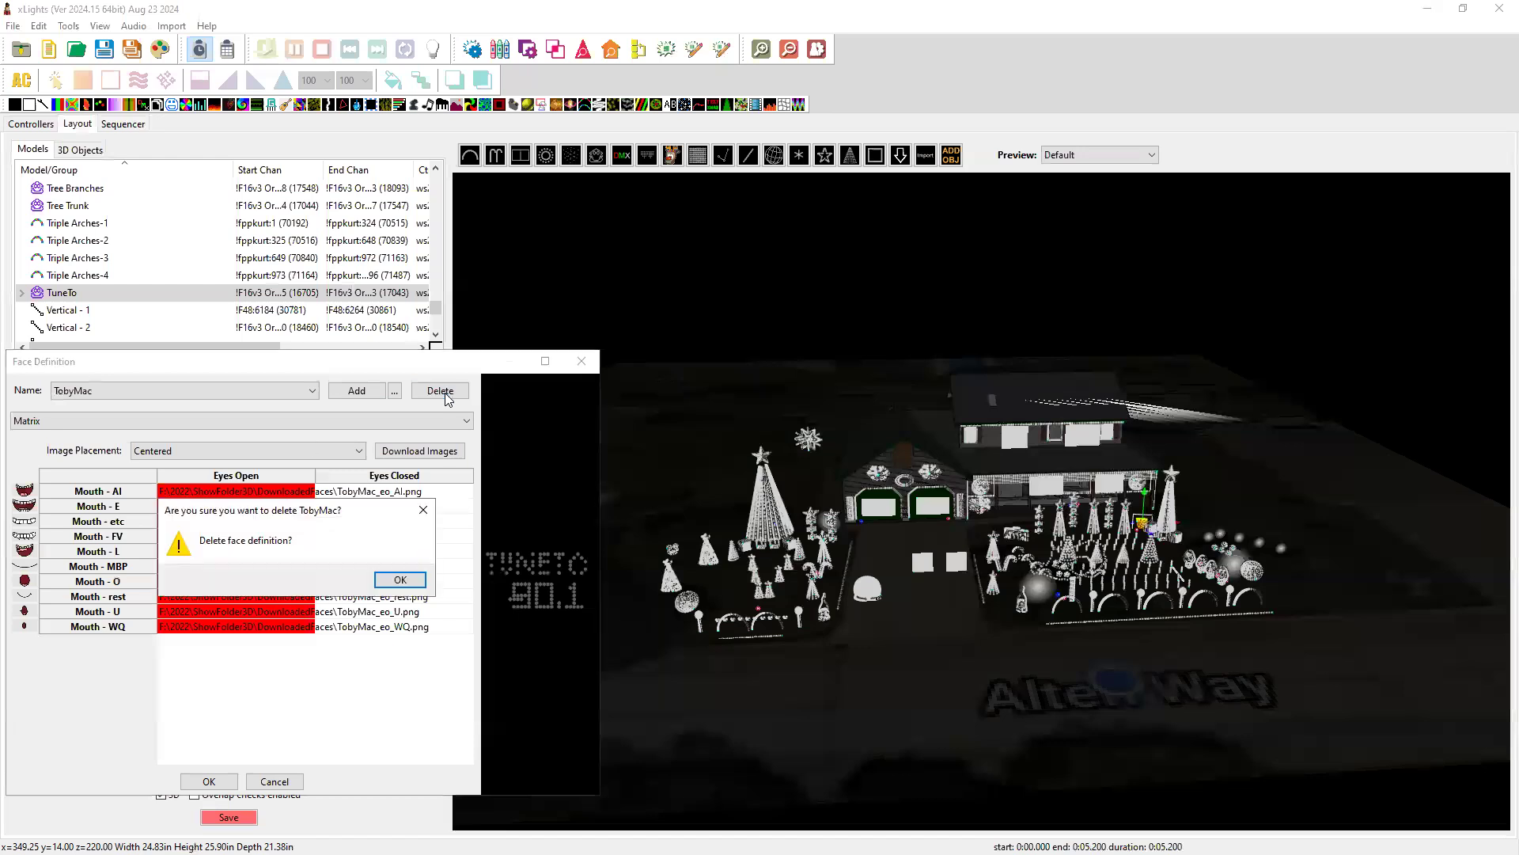
click(389, 586)
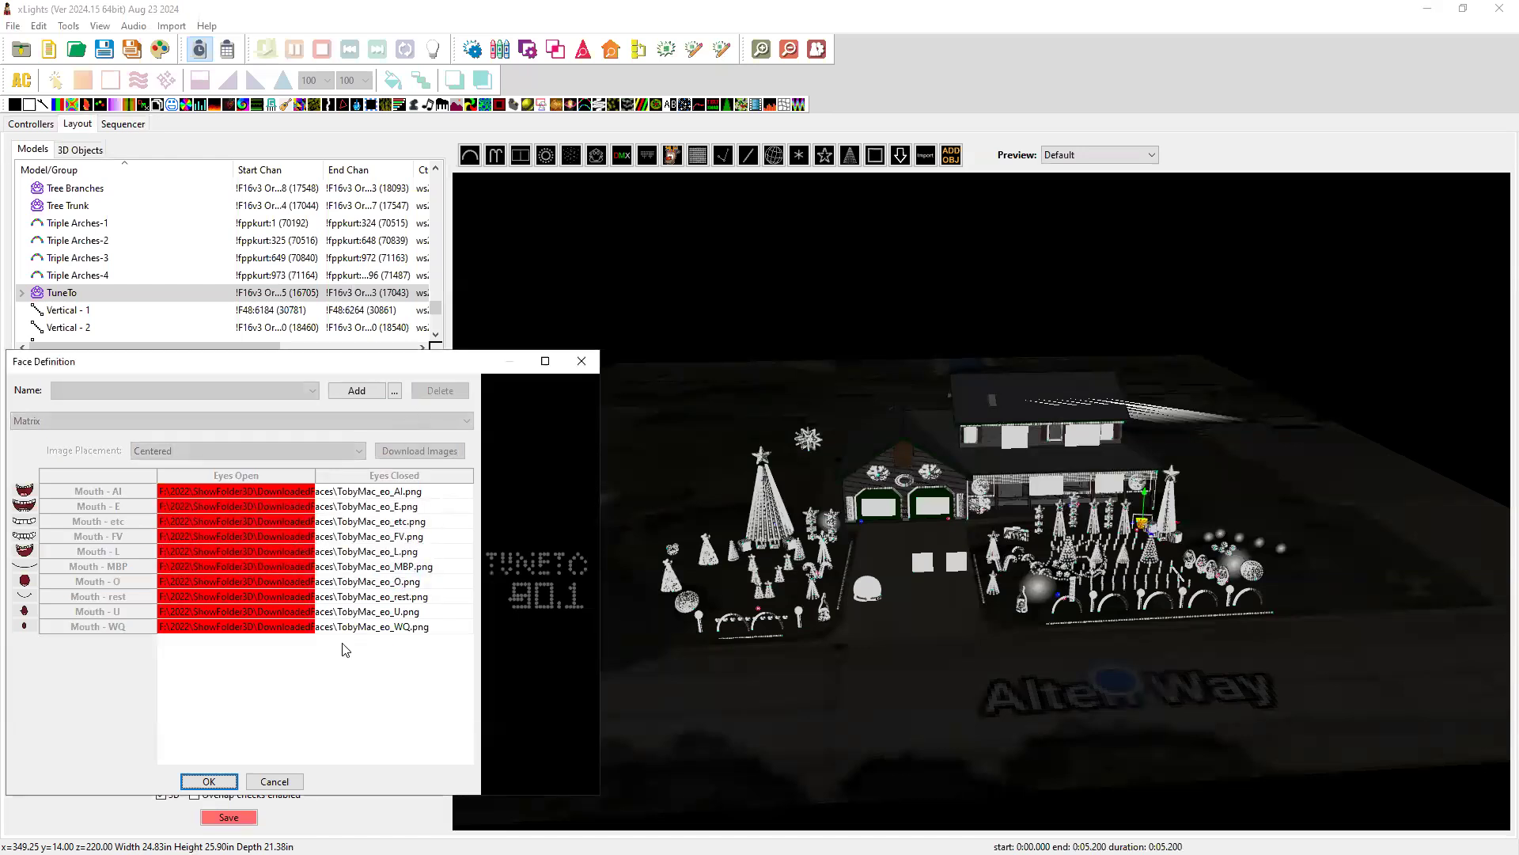
click(211, 780)
- Return to the check report in Notepad and highlight the TV-Right 'Elton Eyes' error for the missing elton_Lec.png image
key(alt+Tab)
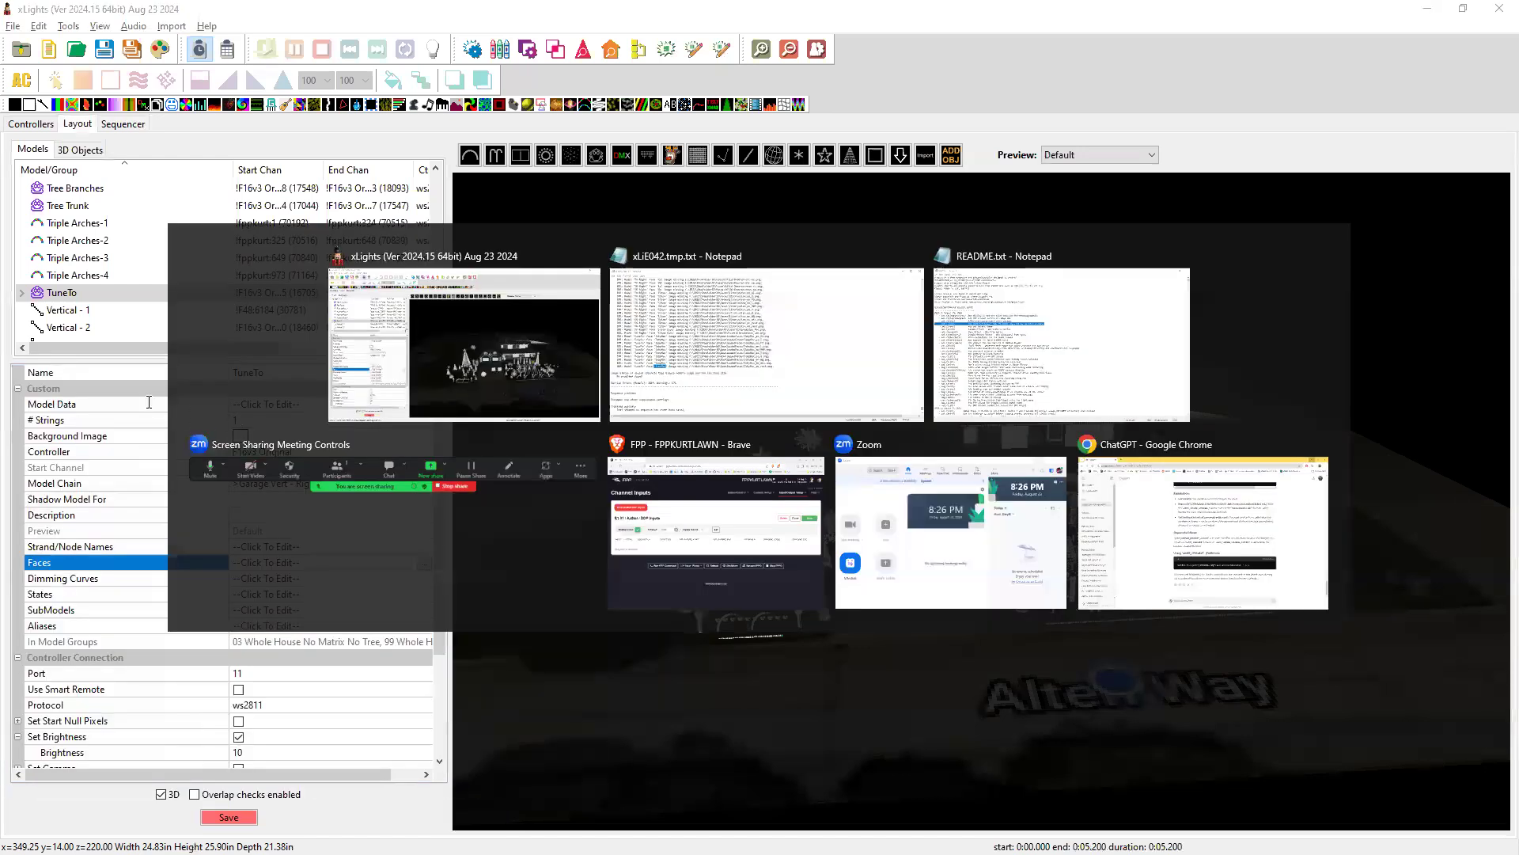
drag(135, 313, 731, 312)
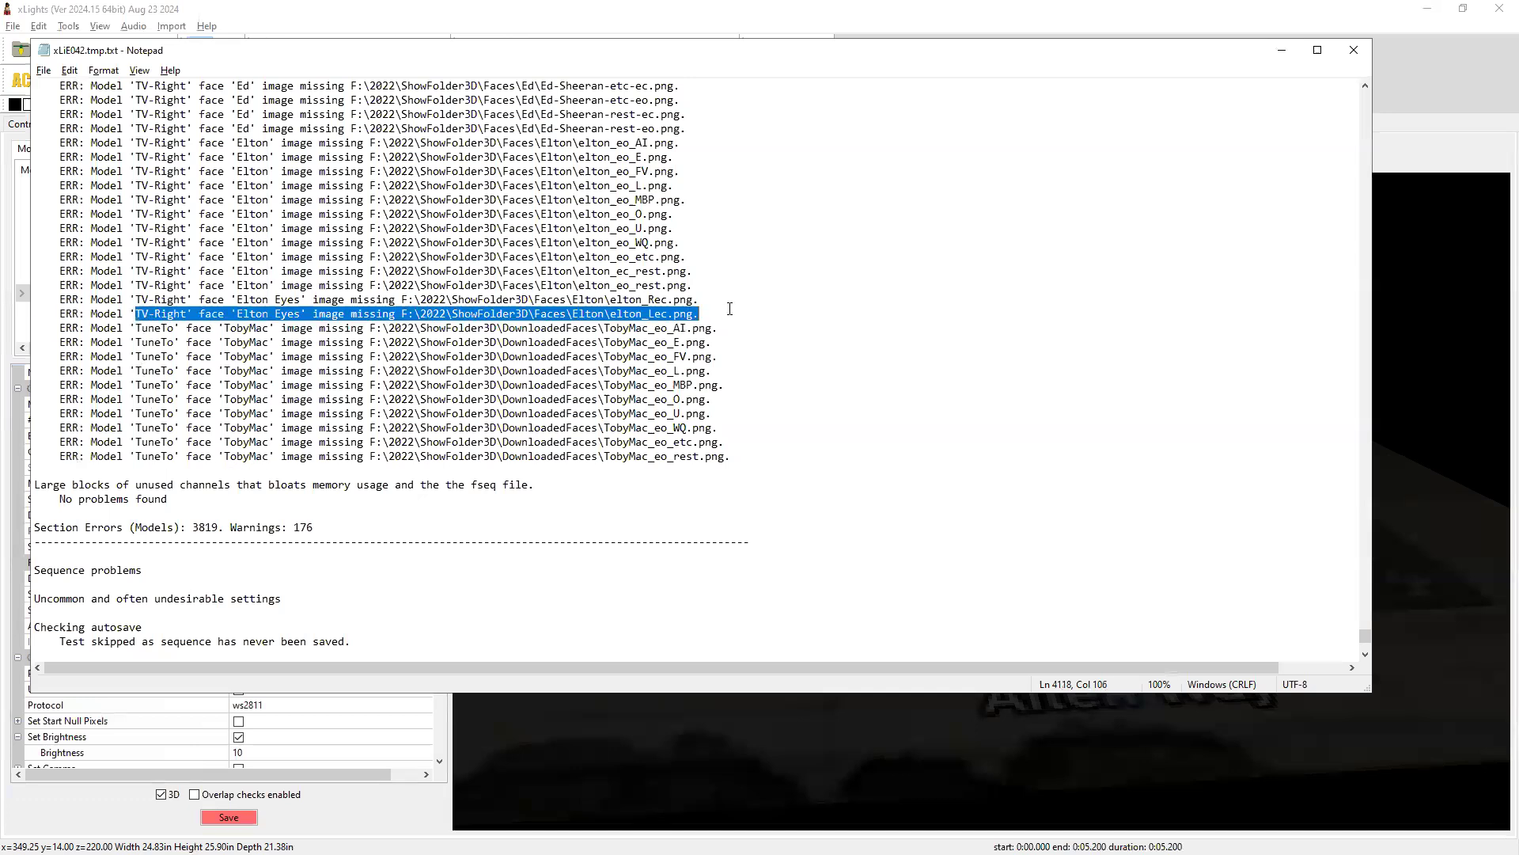
- Switch to xLights, select the TV-Right matrix in the model list and open its face definitions
key(alt+Tab)
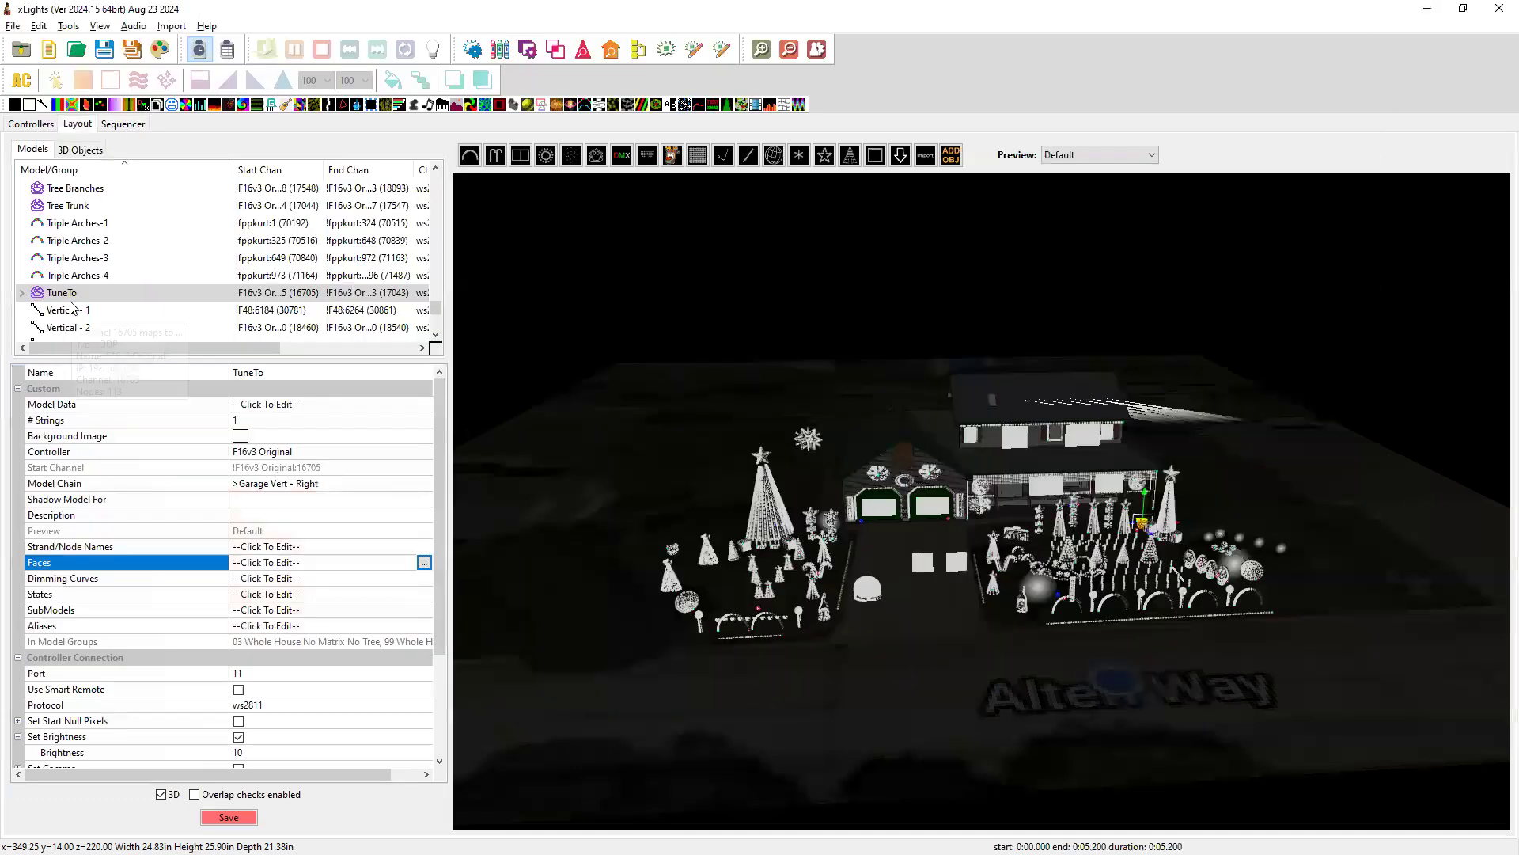
scroll(111, 273, up, 1)
scroll(111, 273, down, 2)
scroll(95, 269, up, 2)
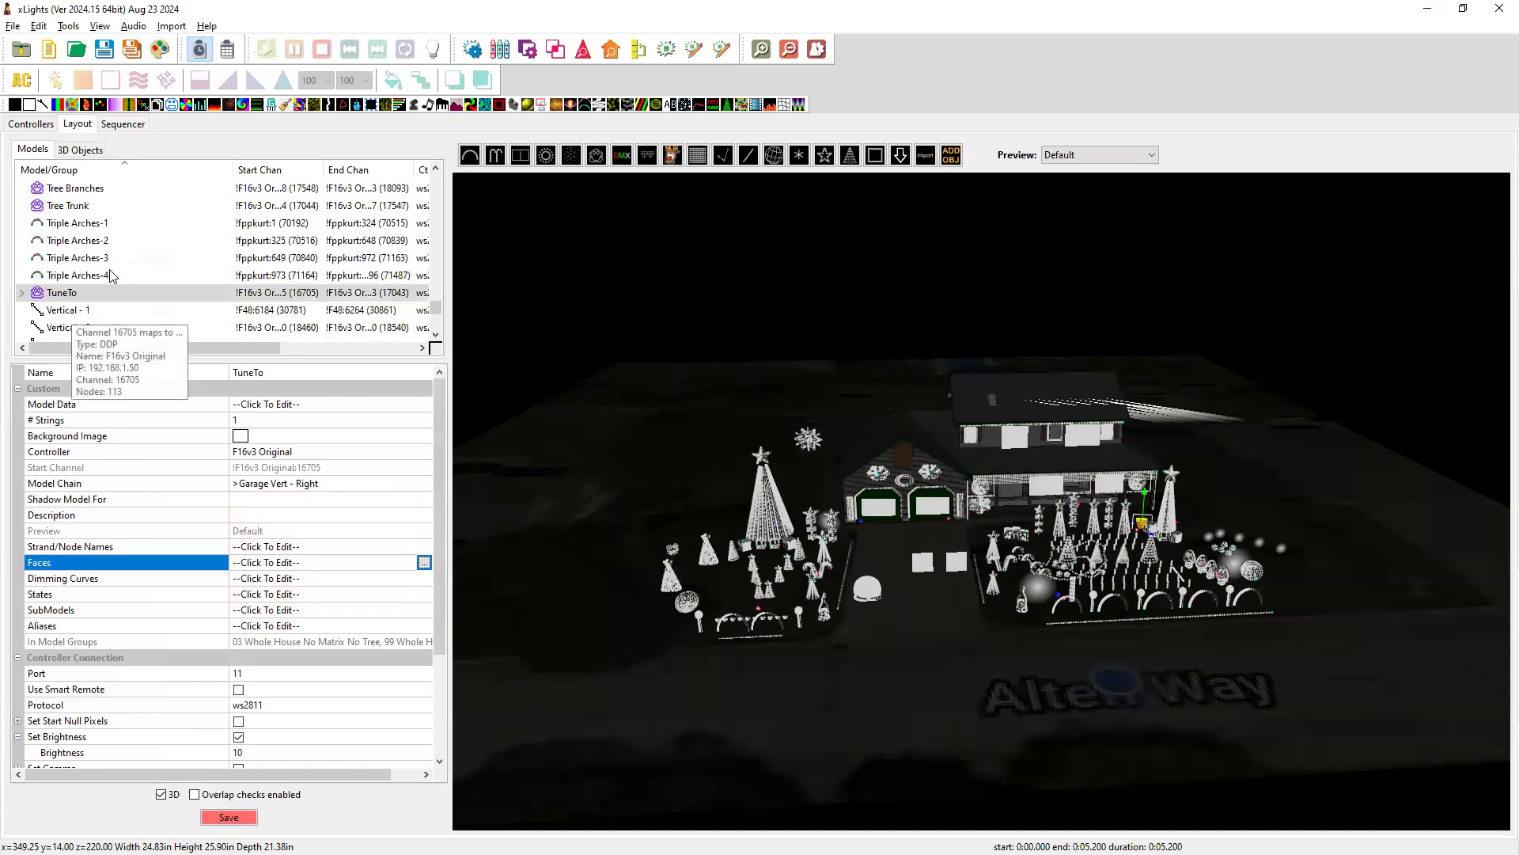
click(79, 224)
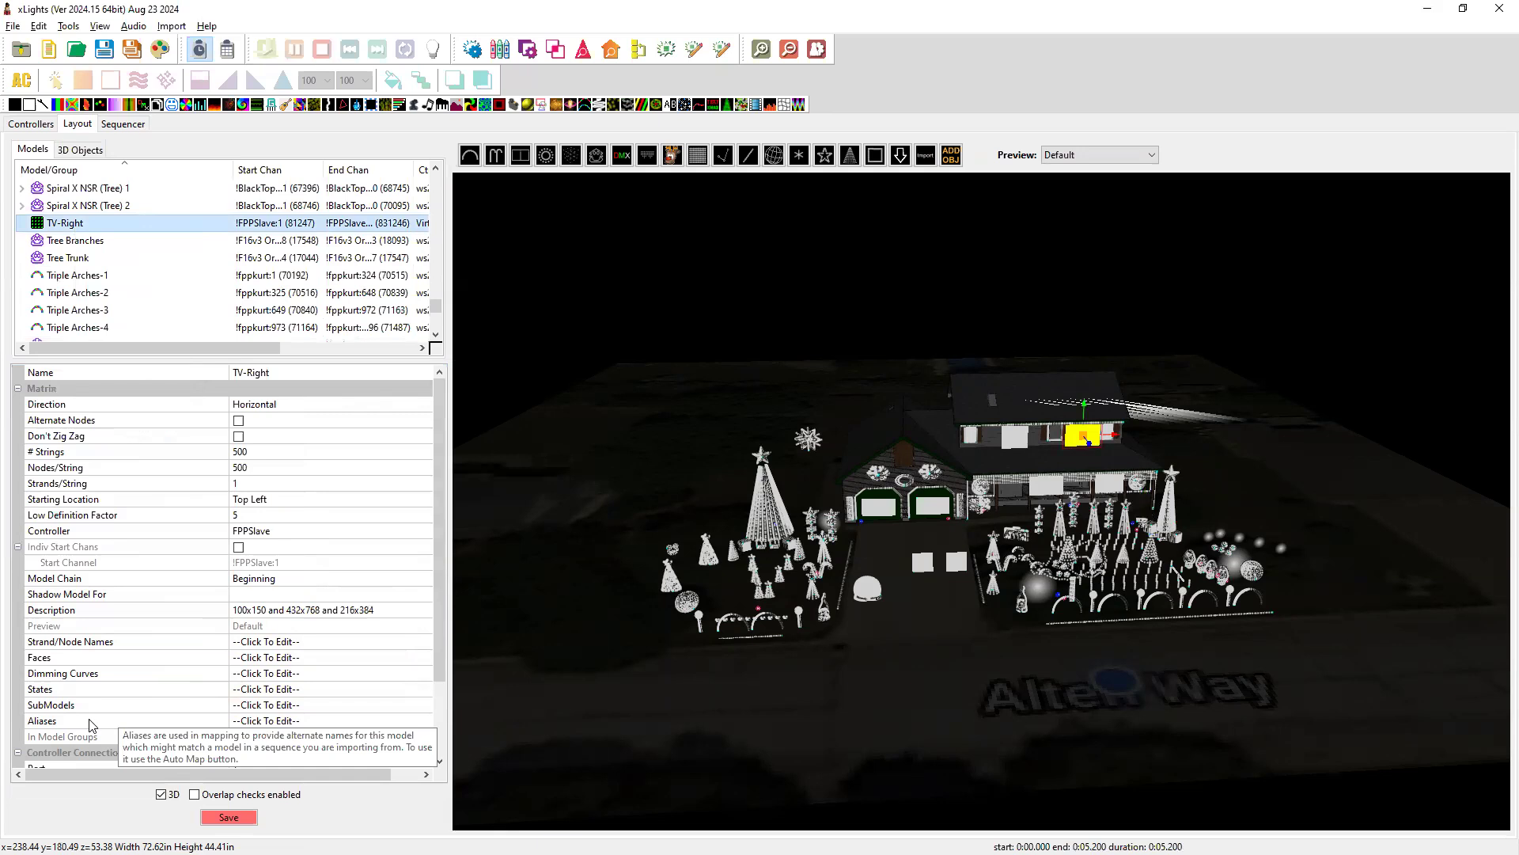
click(277, 658)
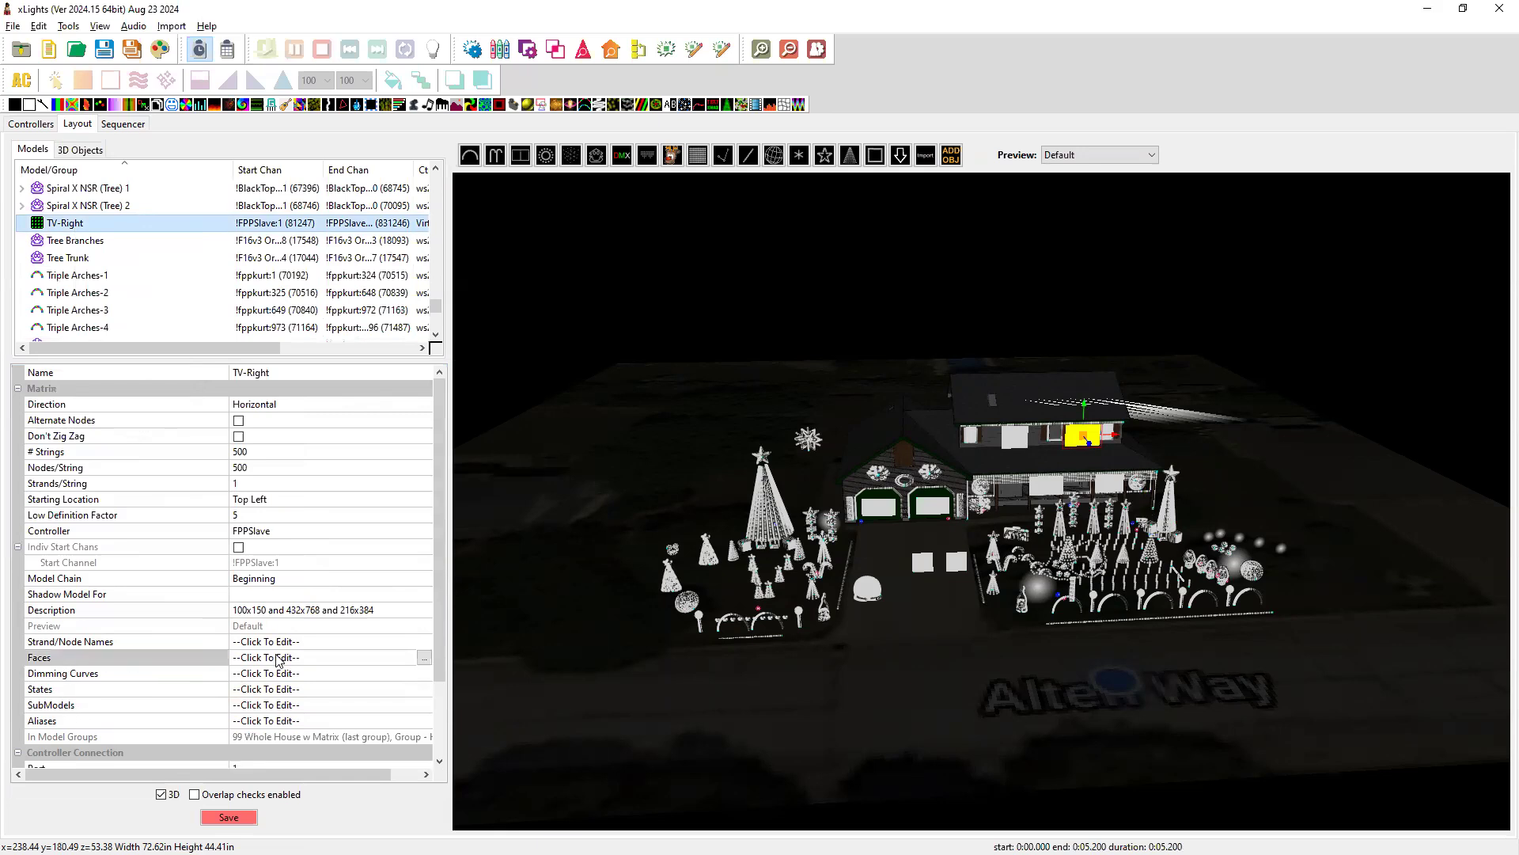
click(425, 655)
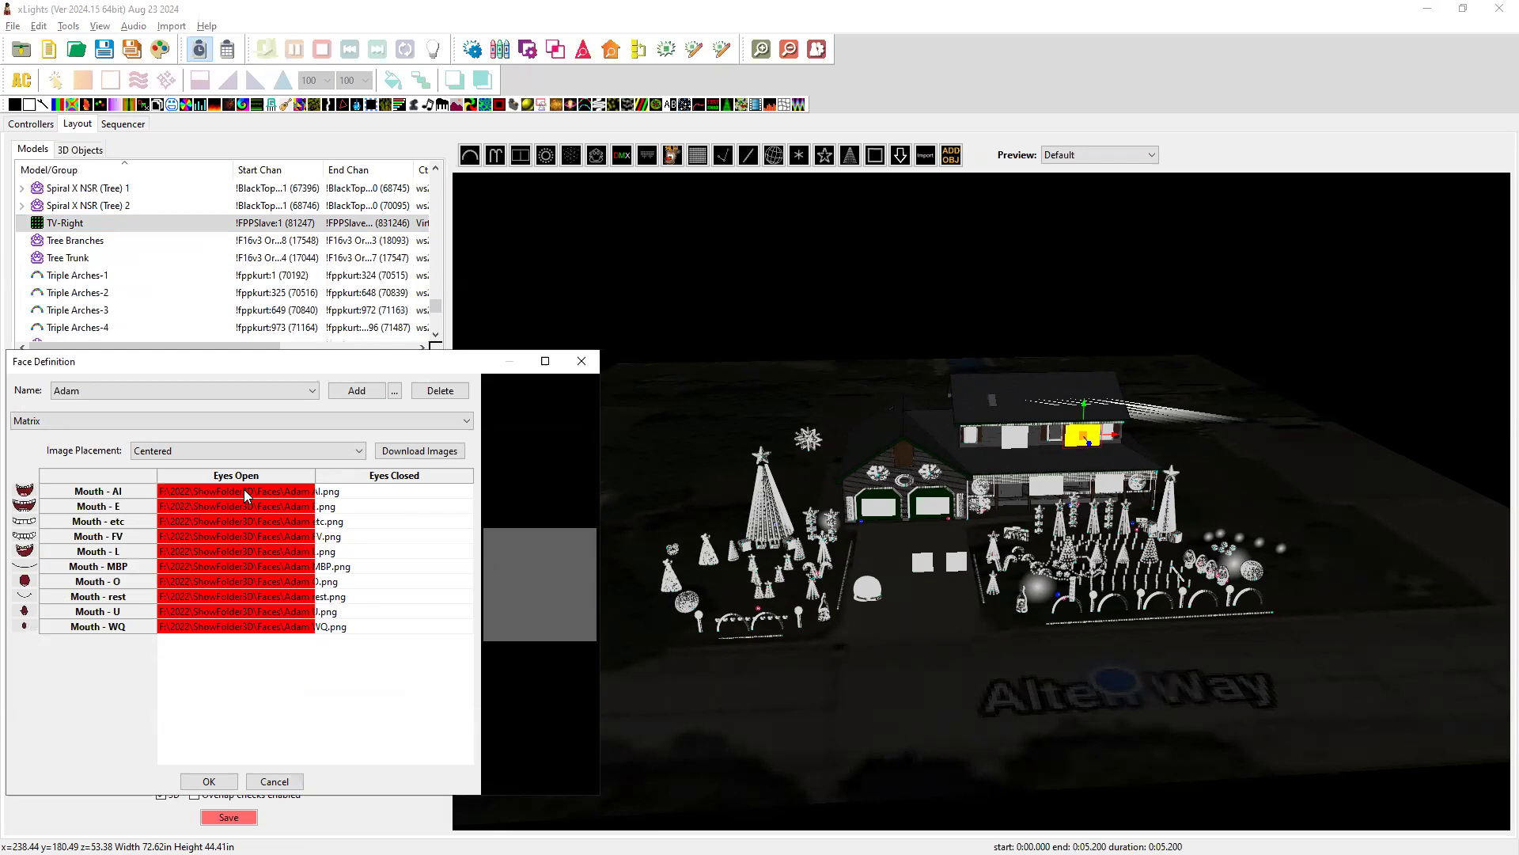
- Close the check report in Notepad and highlight the 'Add pre/post silence to media' entry in the release notes
key(alt+Tab)
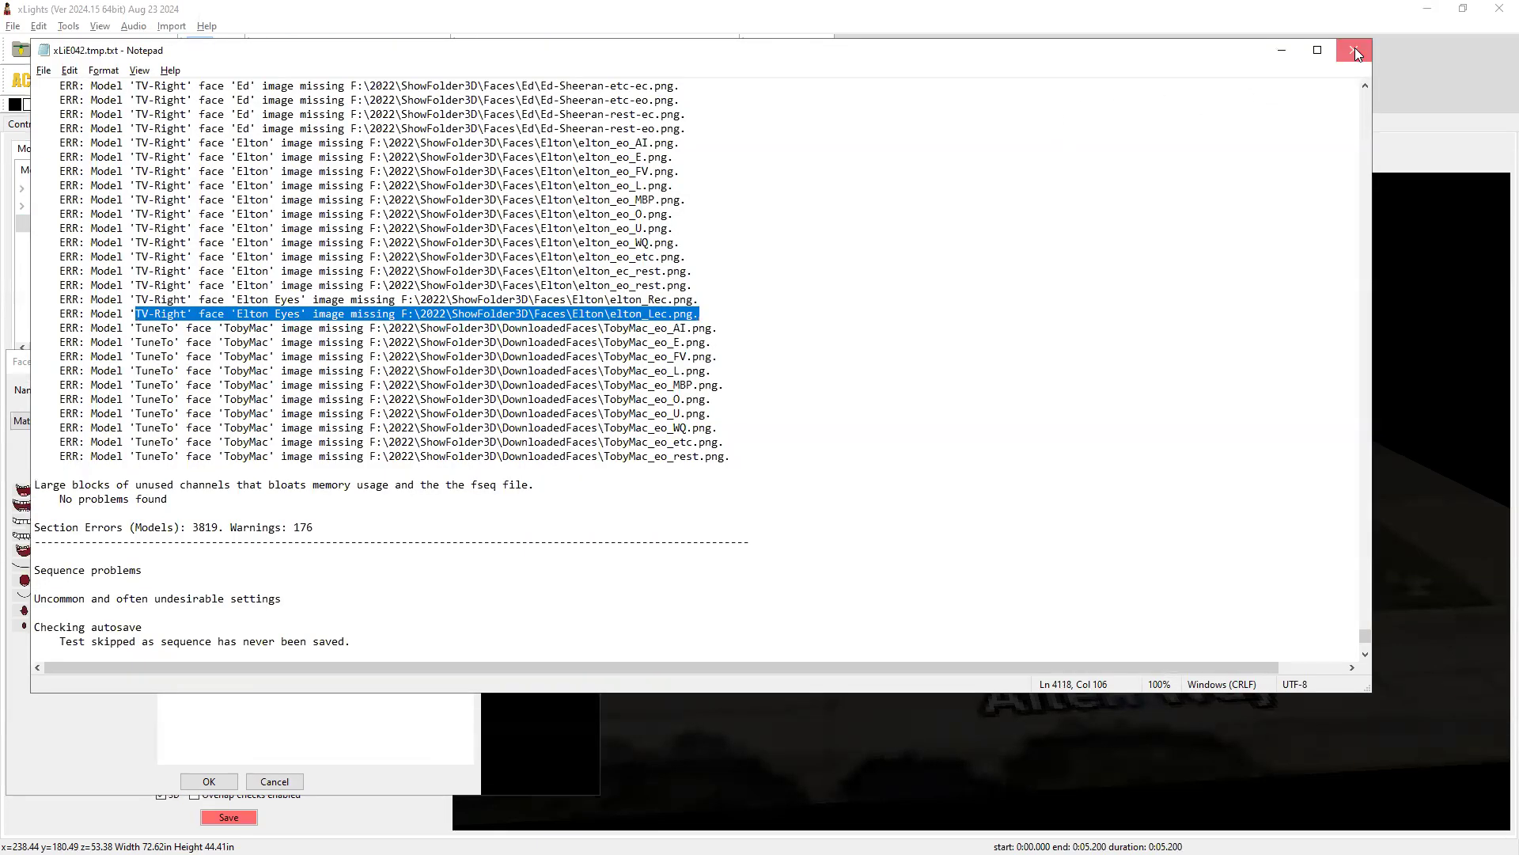
click(1354, 49)
key(alt+Tab)
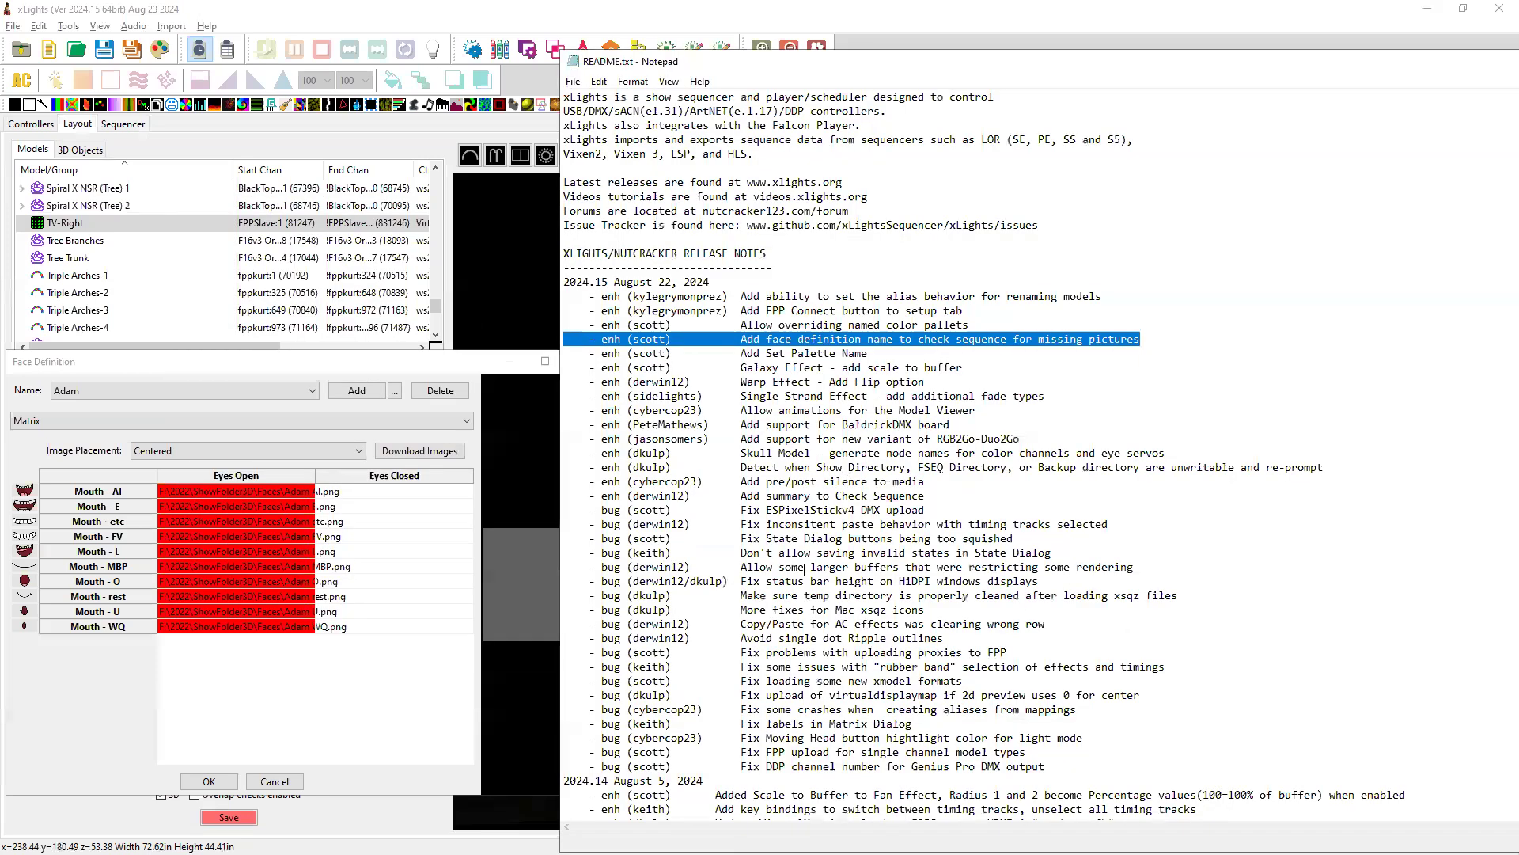
drag(926, 482, 573, 486)
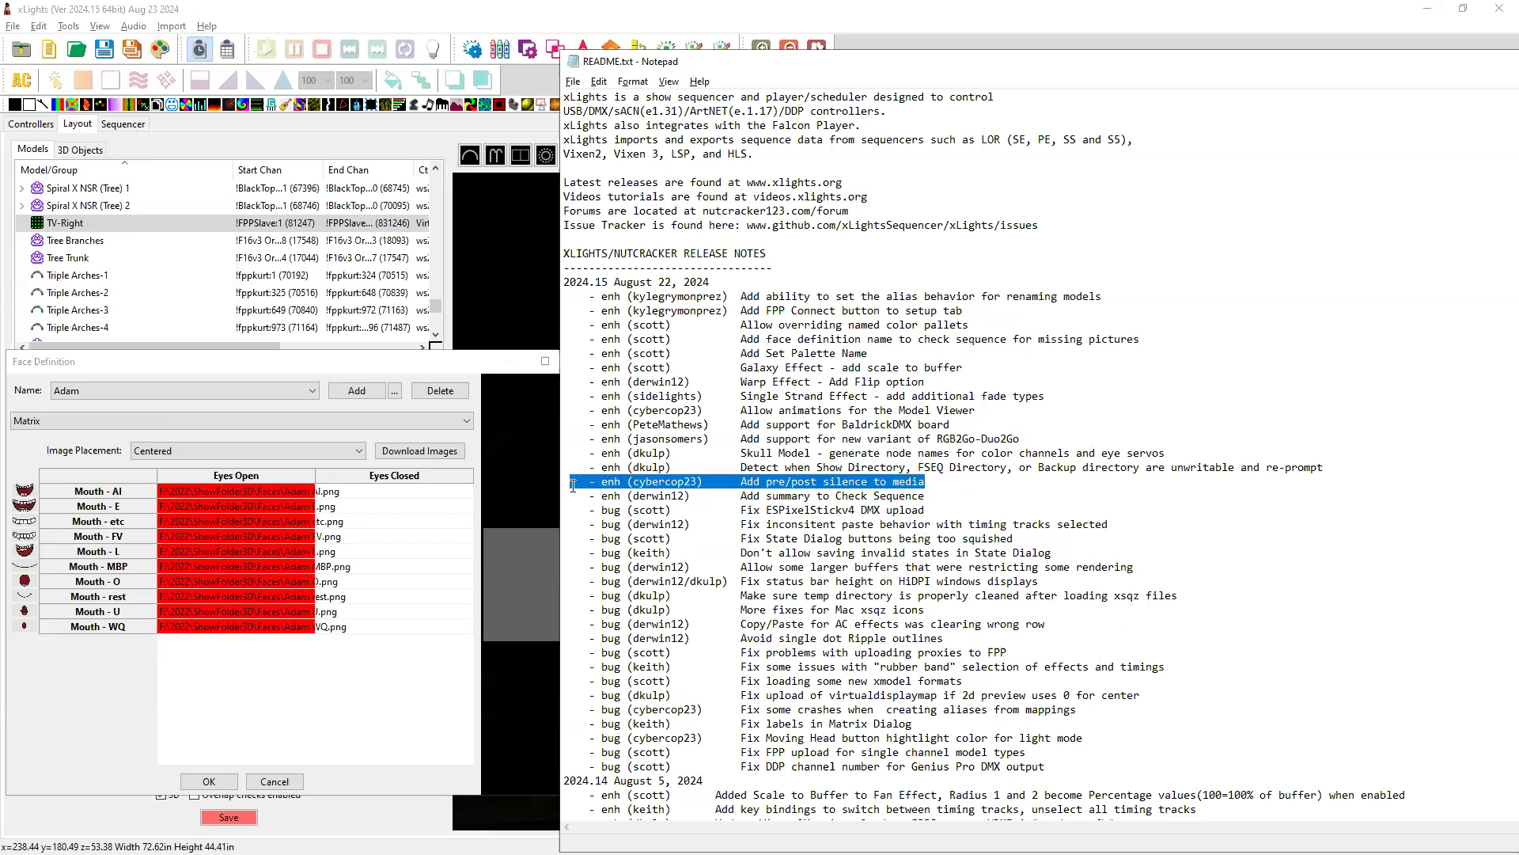
- Close the face definitions, open the sequence settings and enter 5000 milliseconds as the Pre value
click(493, 381)
click(580, 362)
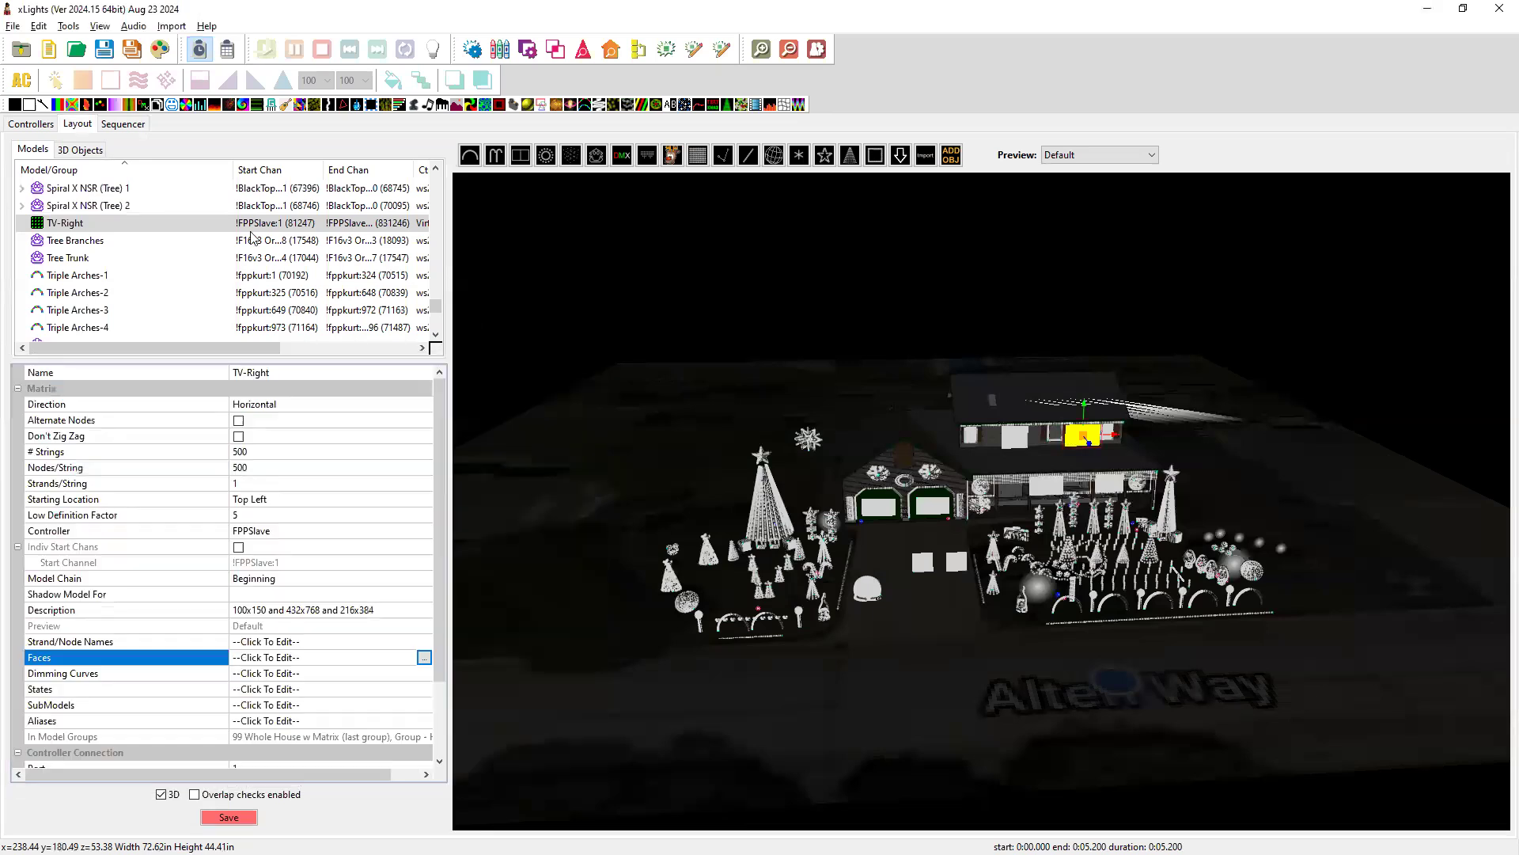
click(13, 26)
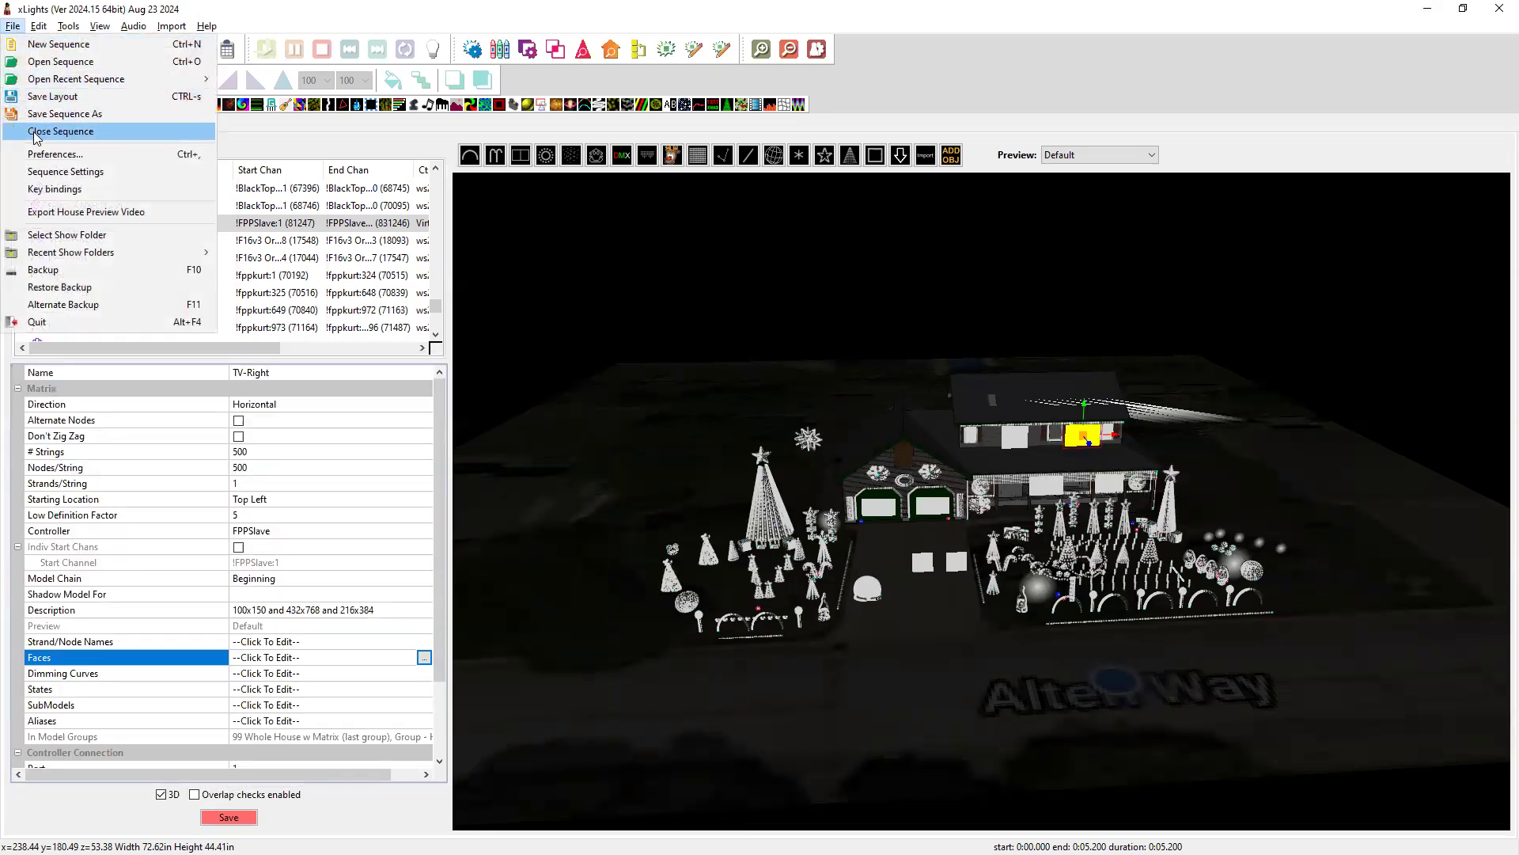
click(73, 173)
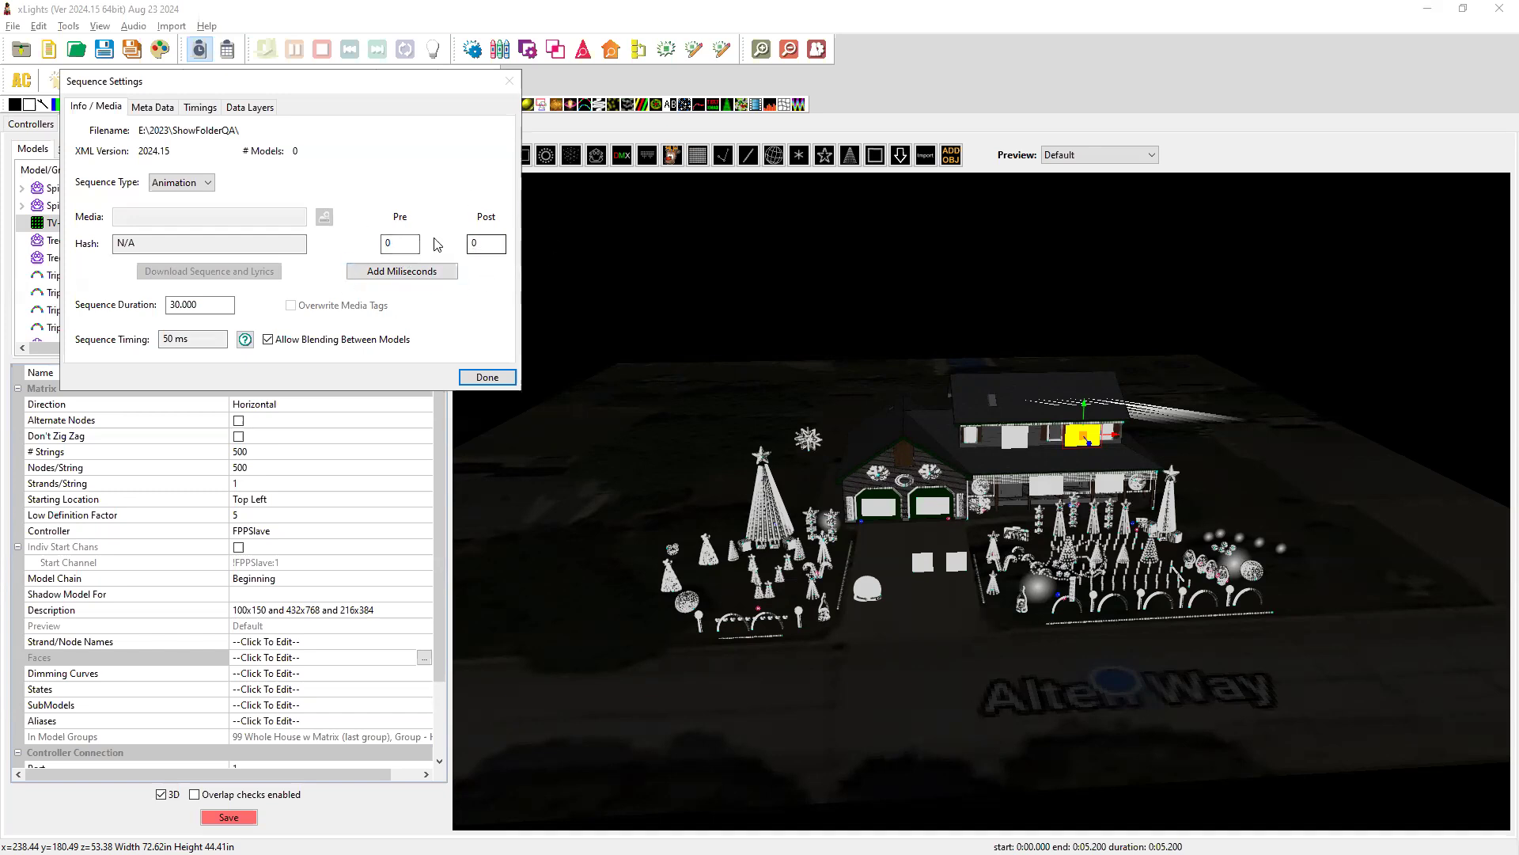
double_click(384, 244)
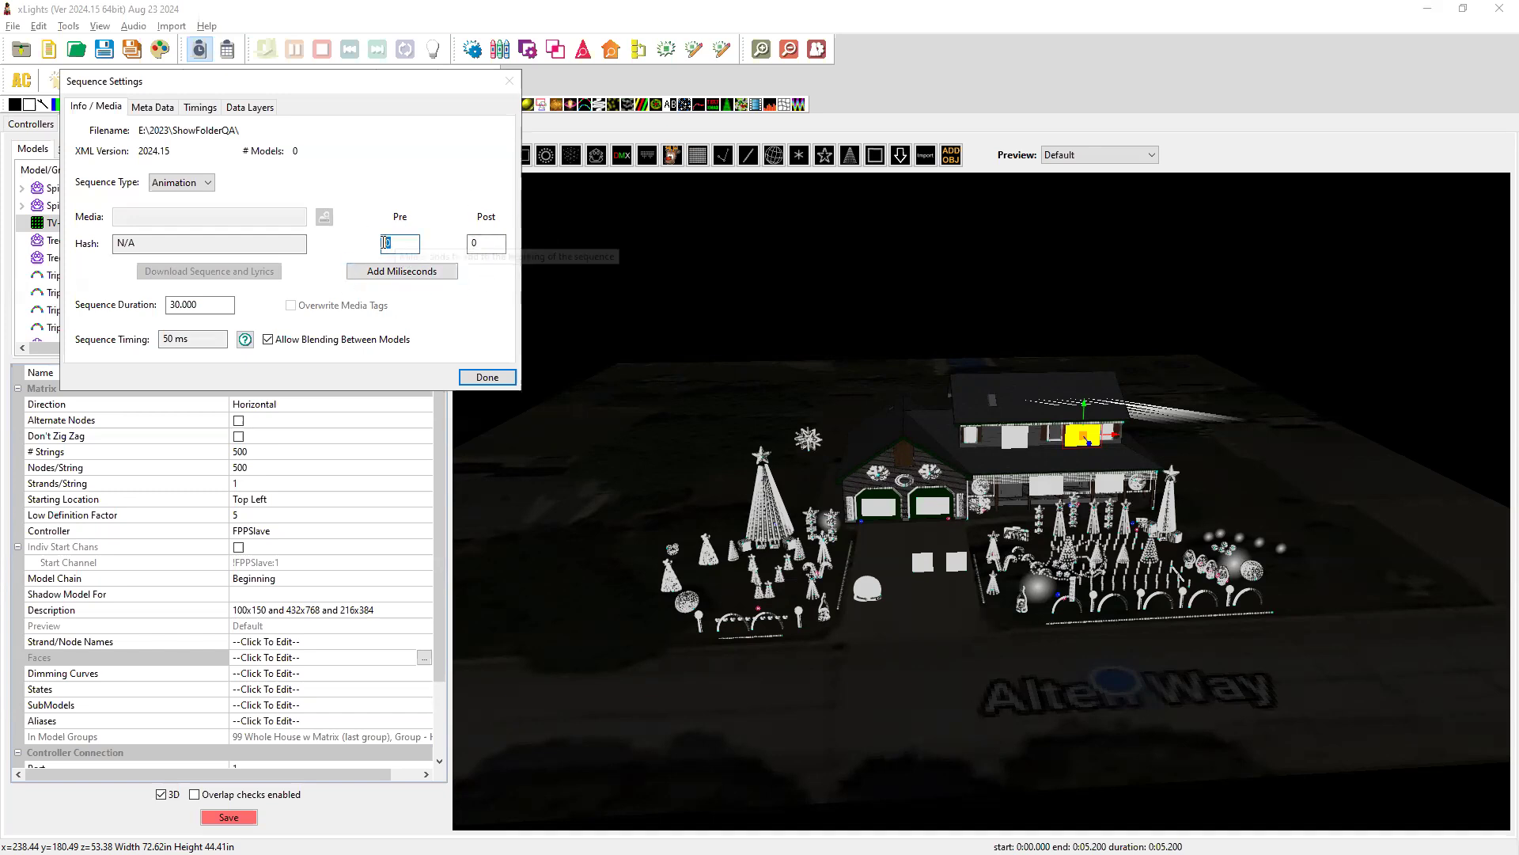
text(5000)
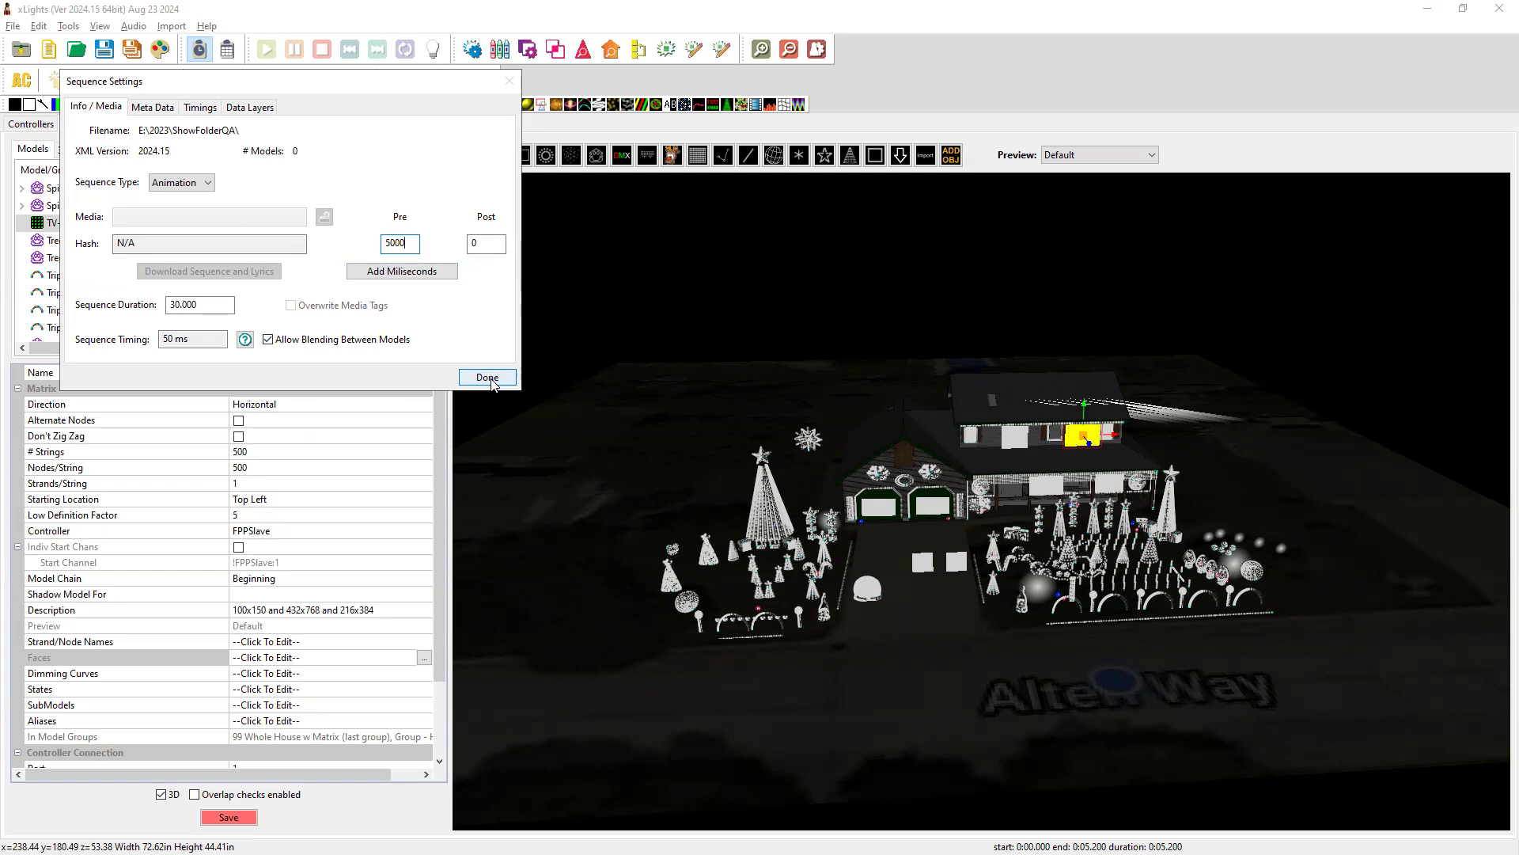
- Highlight the unwritable directory detection entry and the Skull Model node names entry in the release notes
key(alt+Tab)
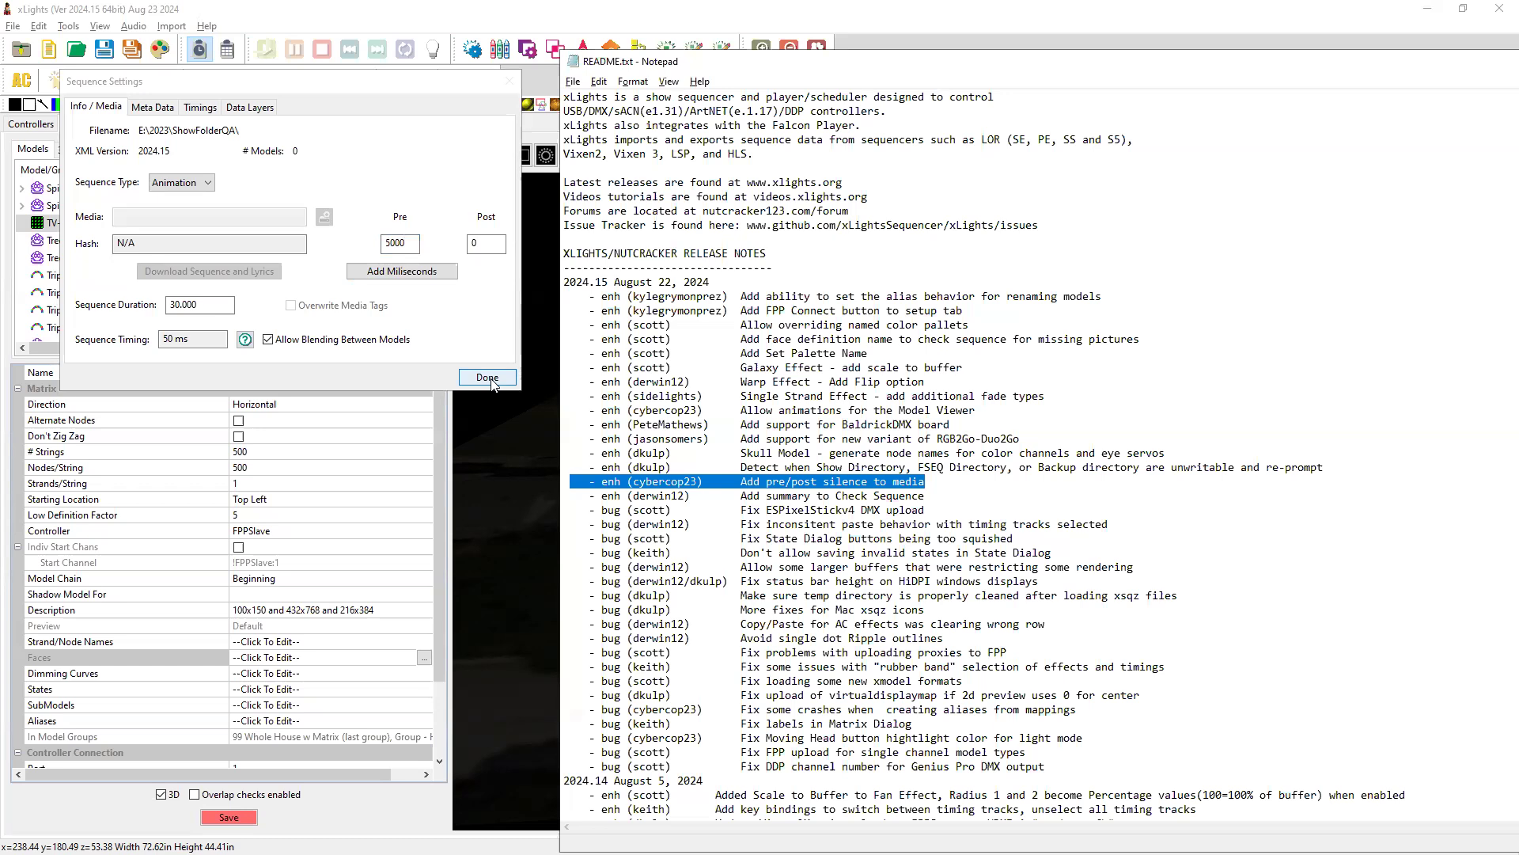
drag(1338, 468, 562, 464)
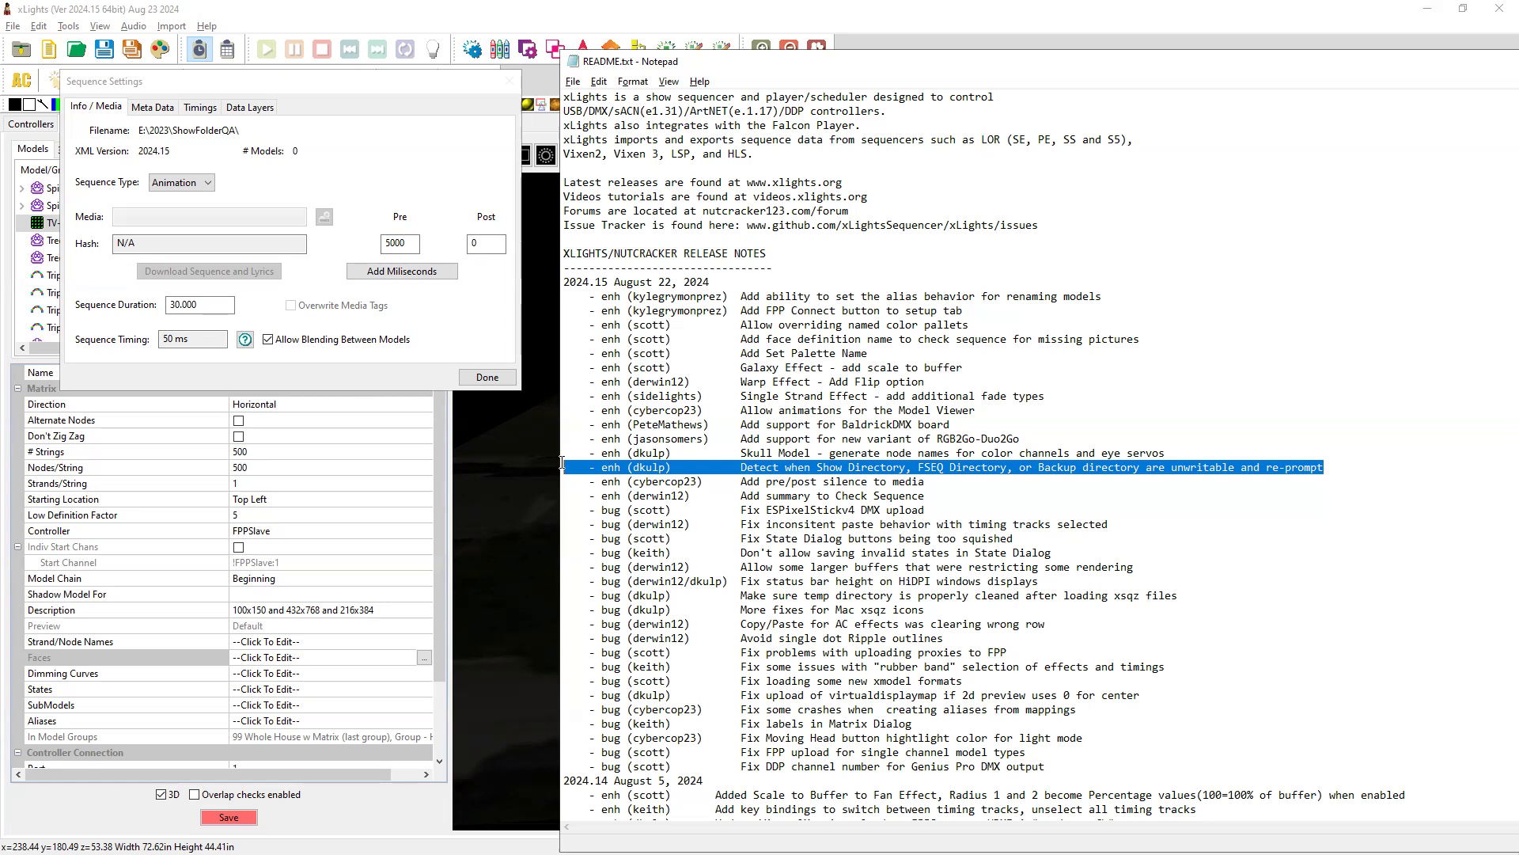
drag(1194, 456, 527, 457)
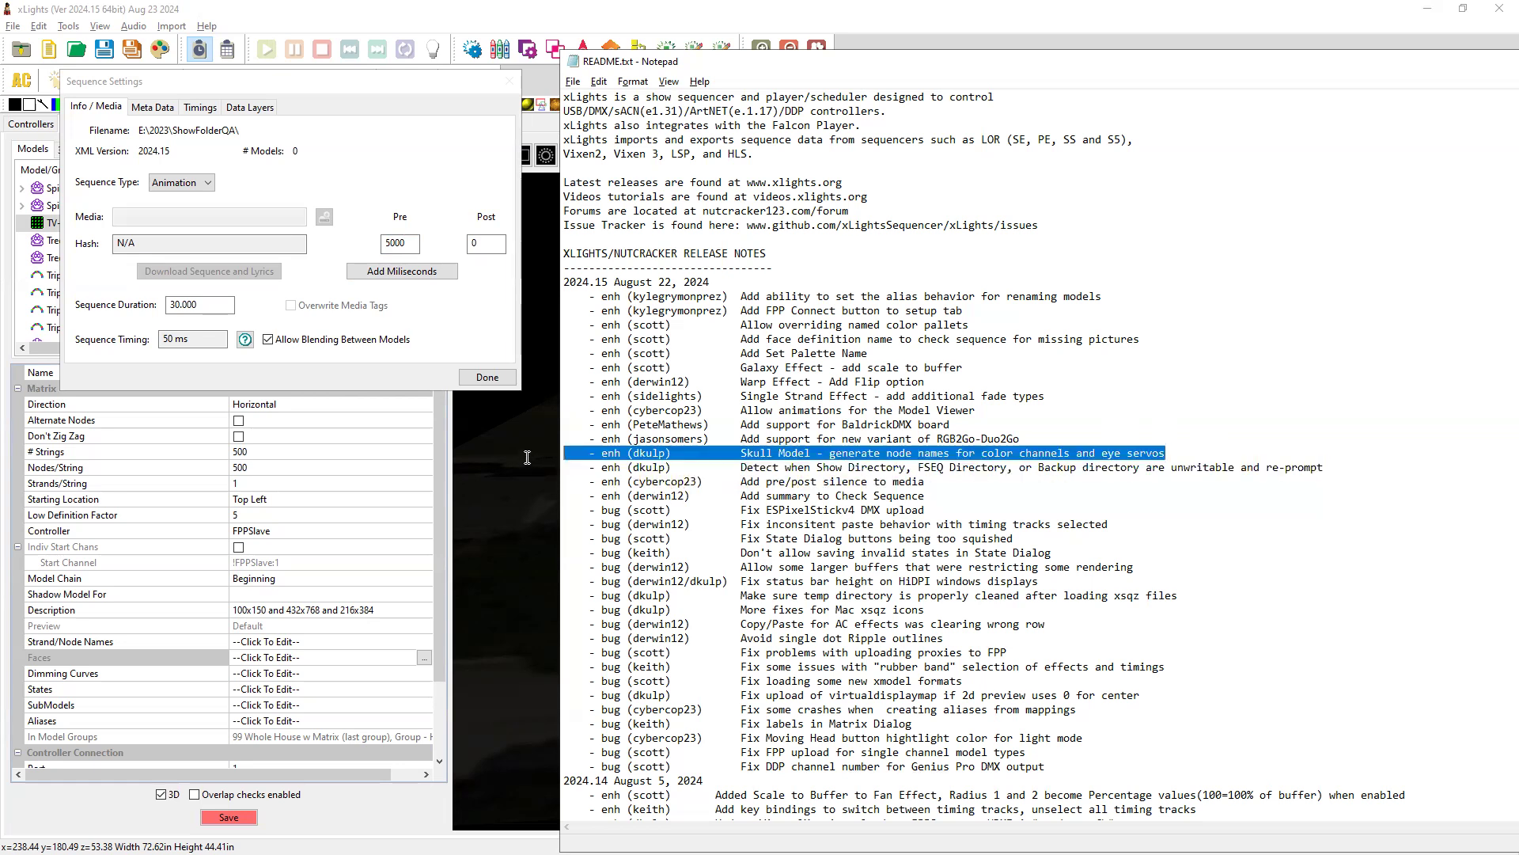
- Close the sequence settings and highlight the release note about support for the new RGB2Go-Duo2Go variant
click(480, 374)
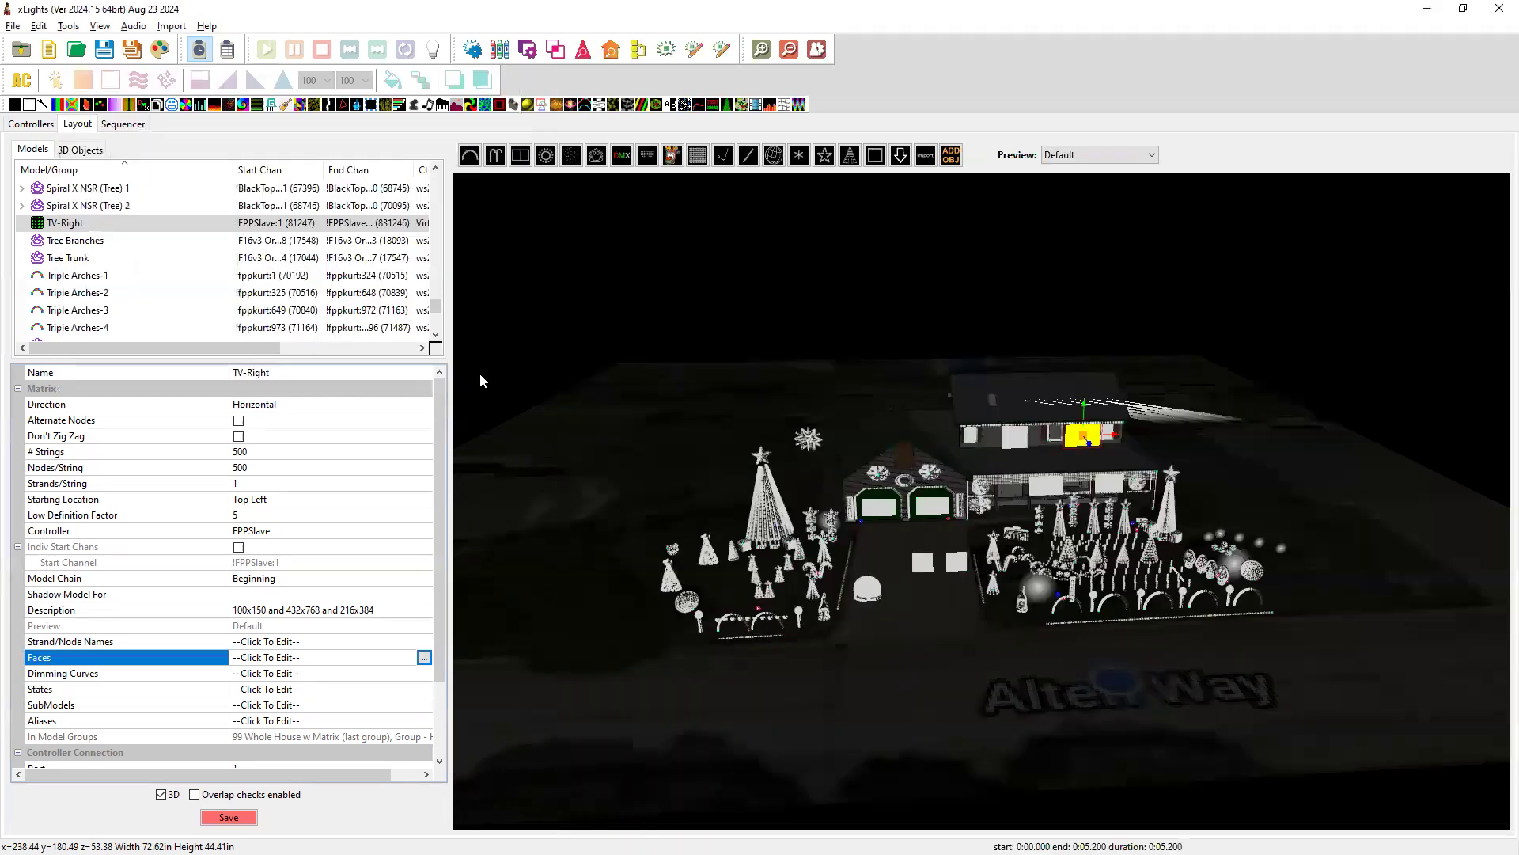
key(alt+Tab)
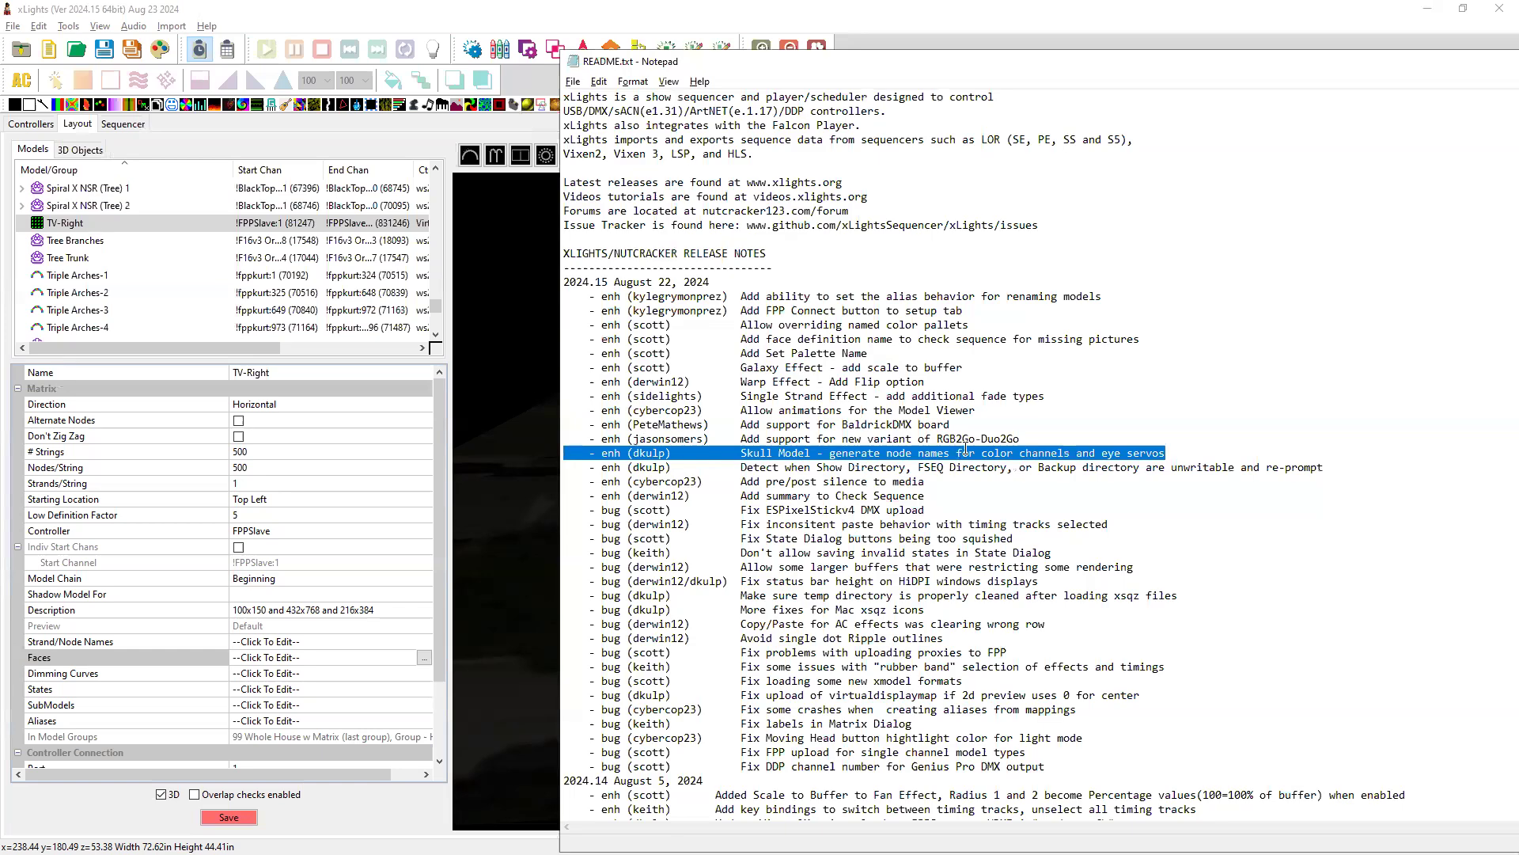
drag(1021, 438, 516, 441)
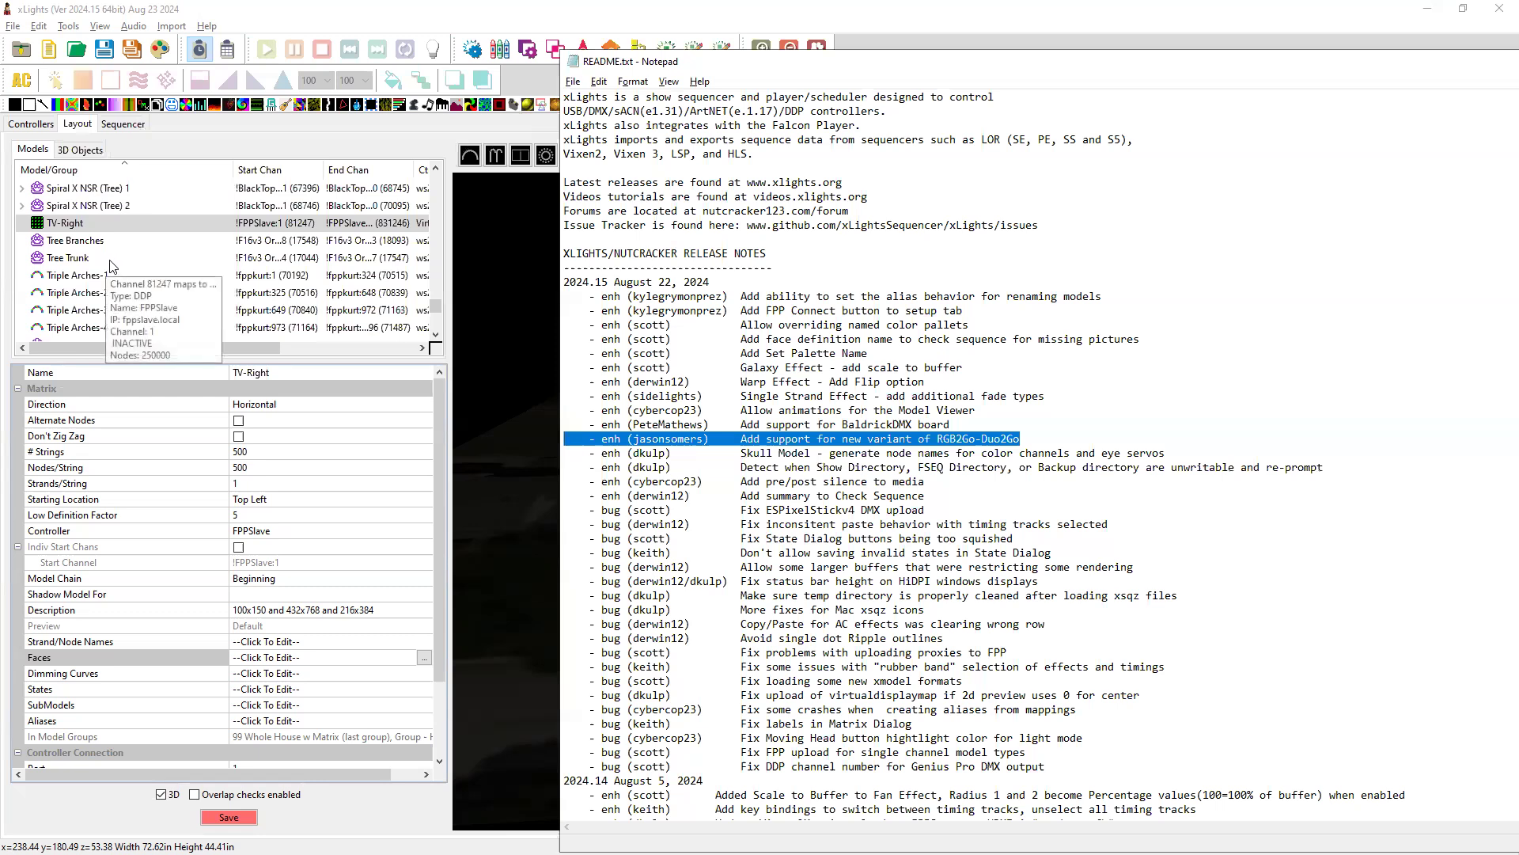
- Add an Ethernet controller, set its vendor to RGB2Go and list the available models
click(31, 125)
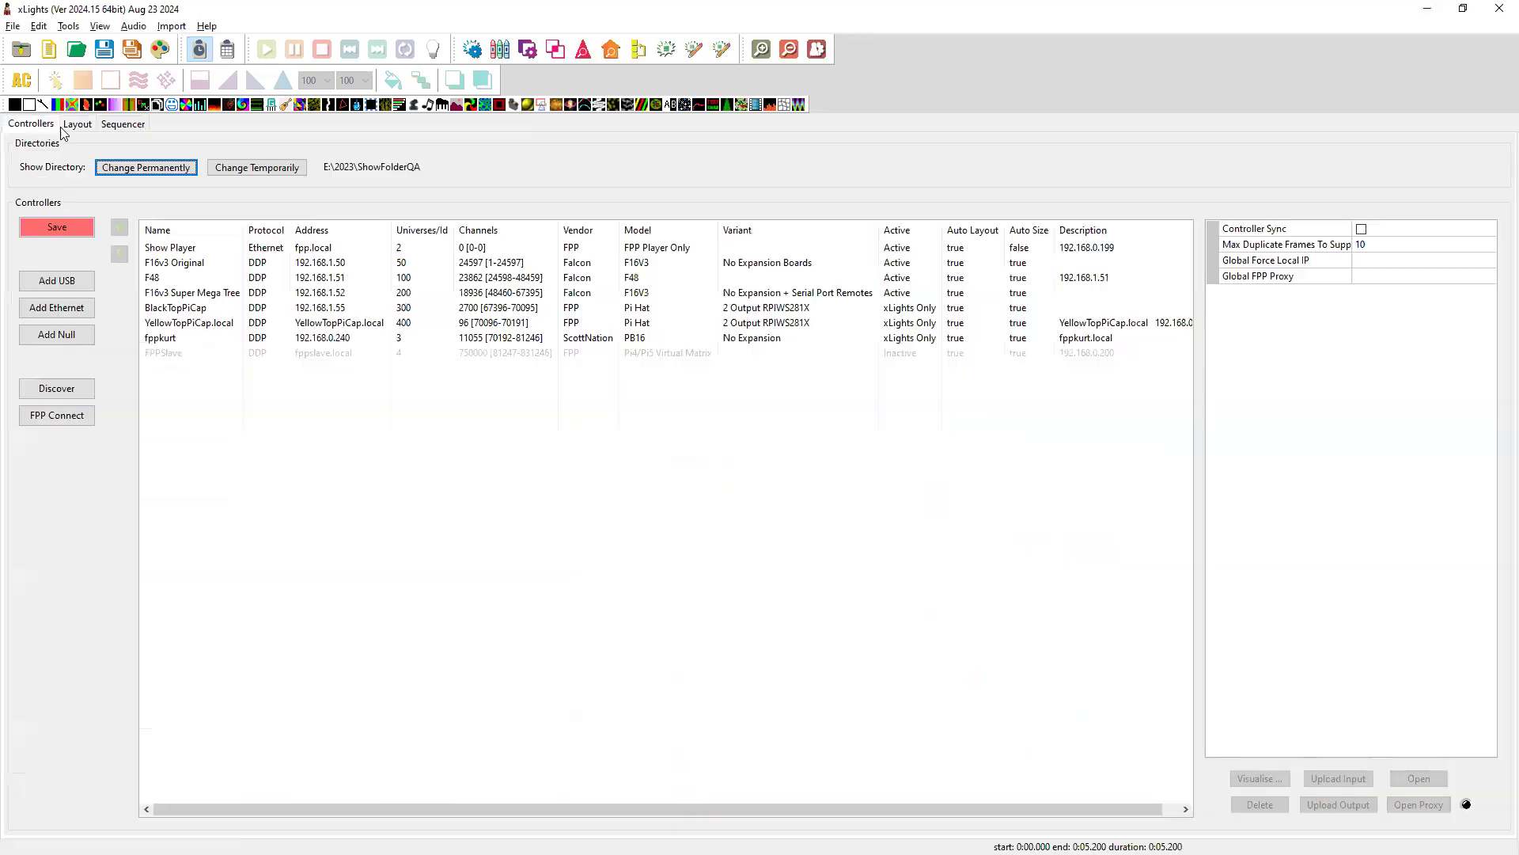
click(48, 307)
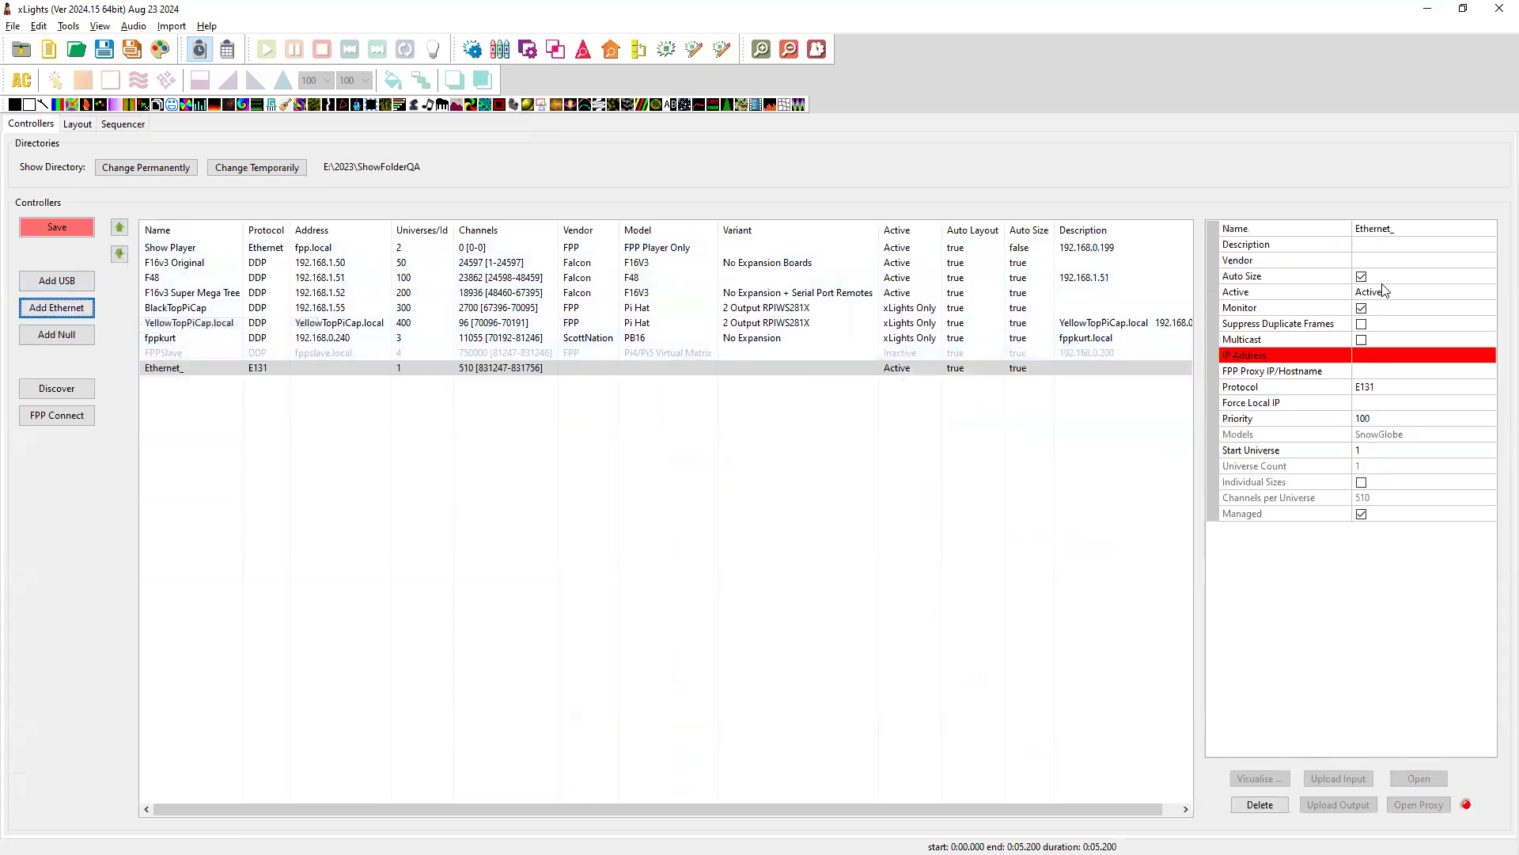
click(1406, 261)
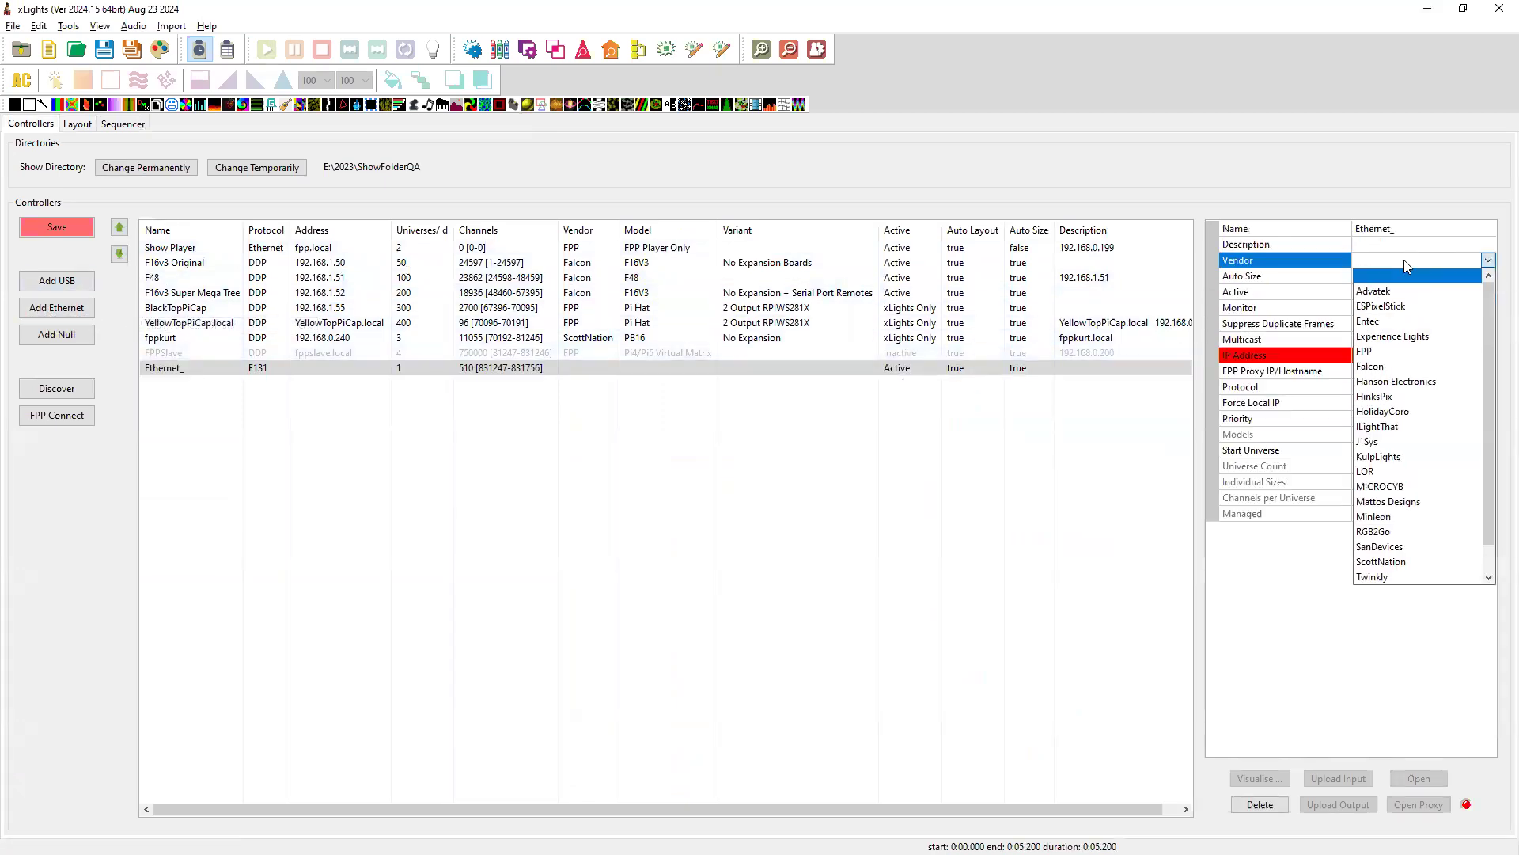
click(1417, 533)
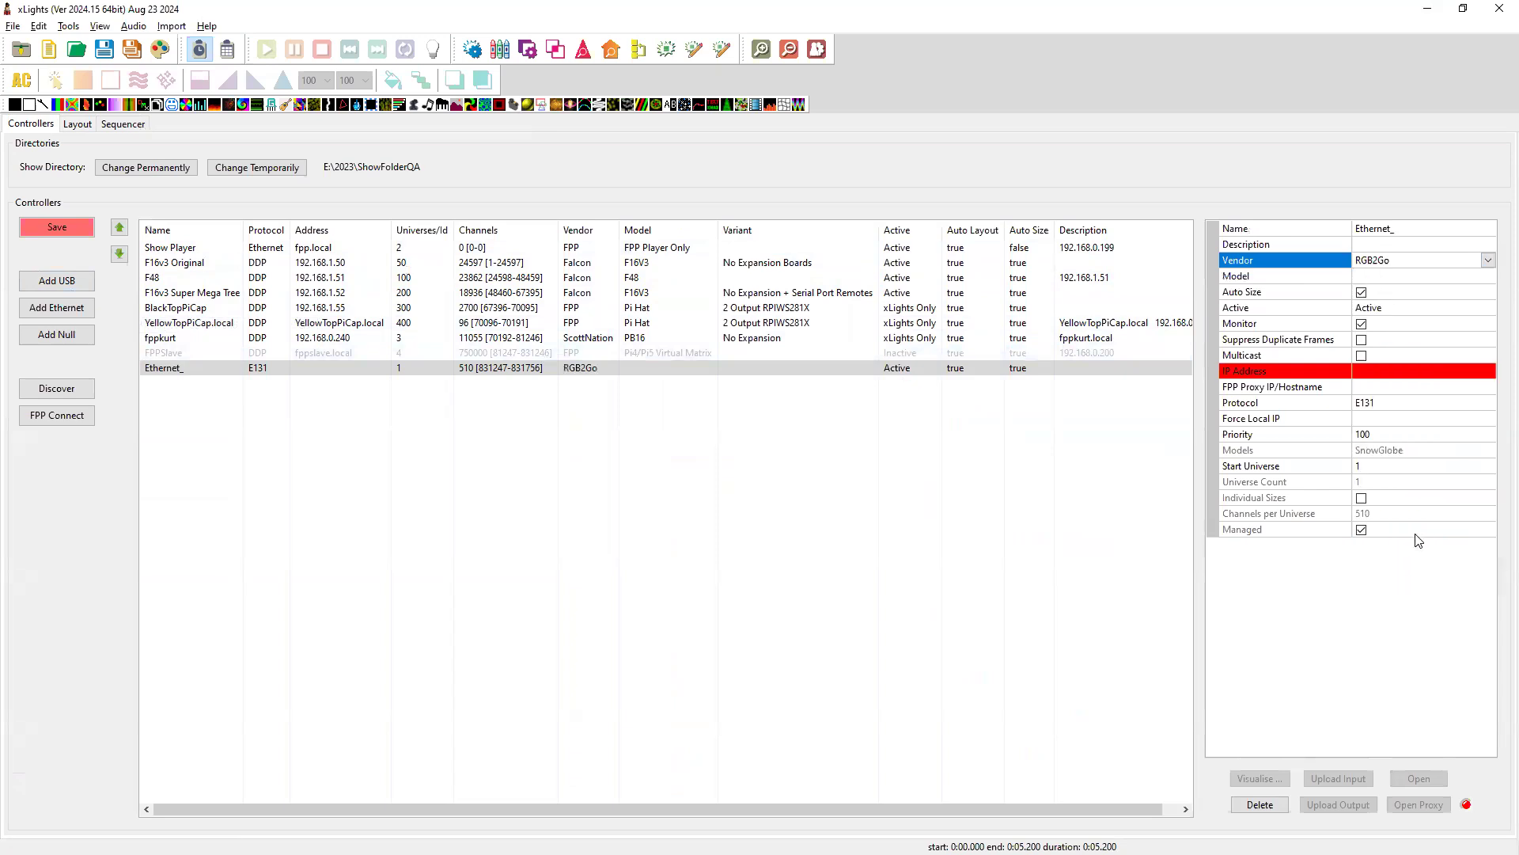
click(1397, 277)
click(1396, 277)
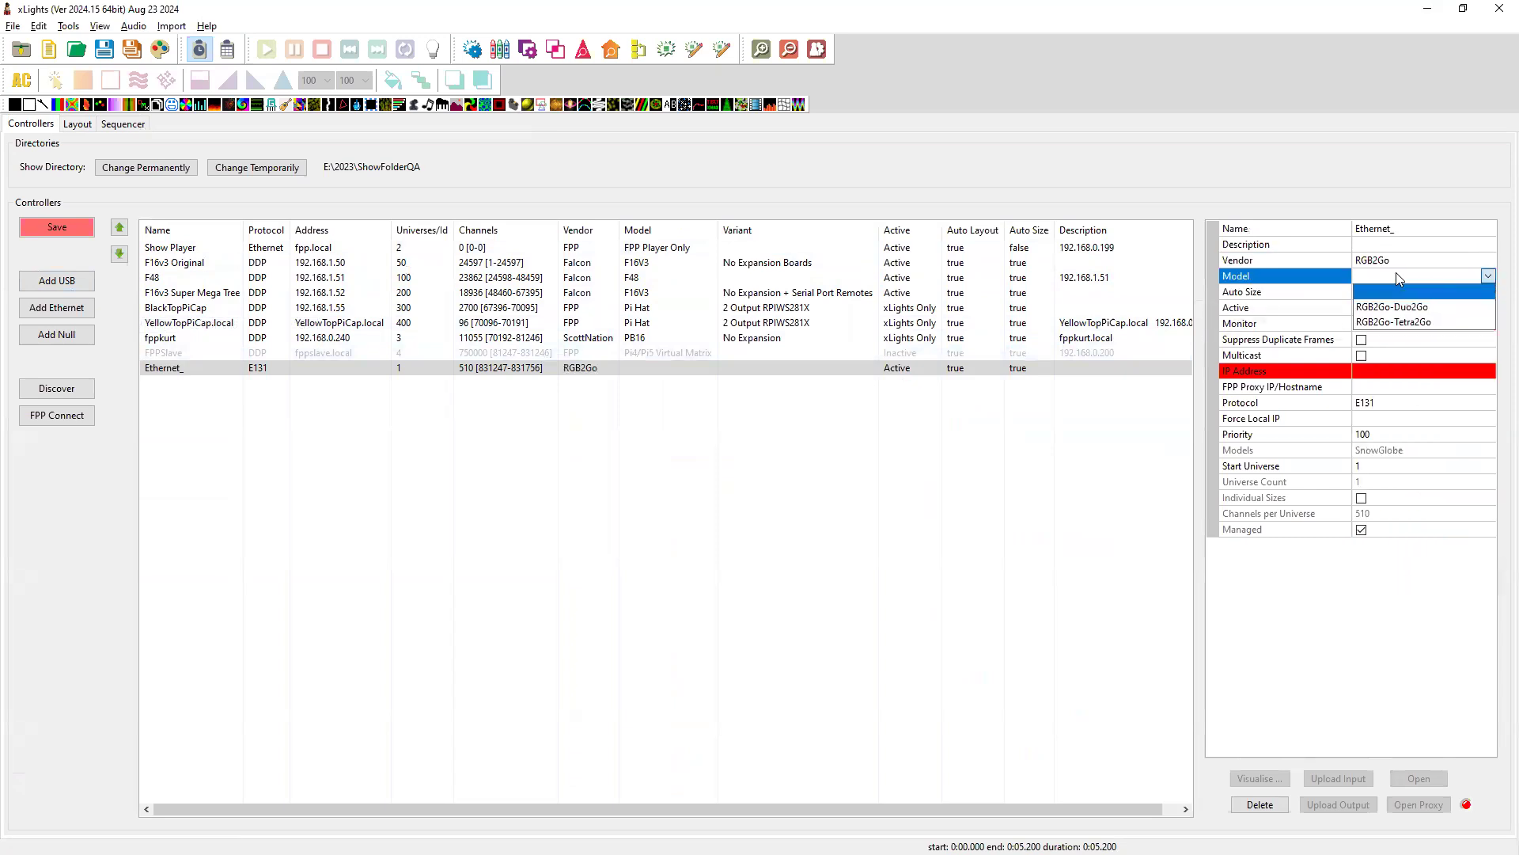
- Highlight the BaldrickDMX board release note, set the new controller's vendor to ILightThat and list its models
key(alt+Tab)
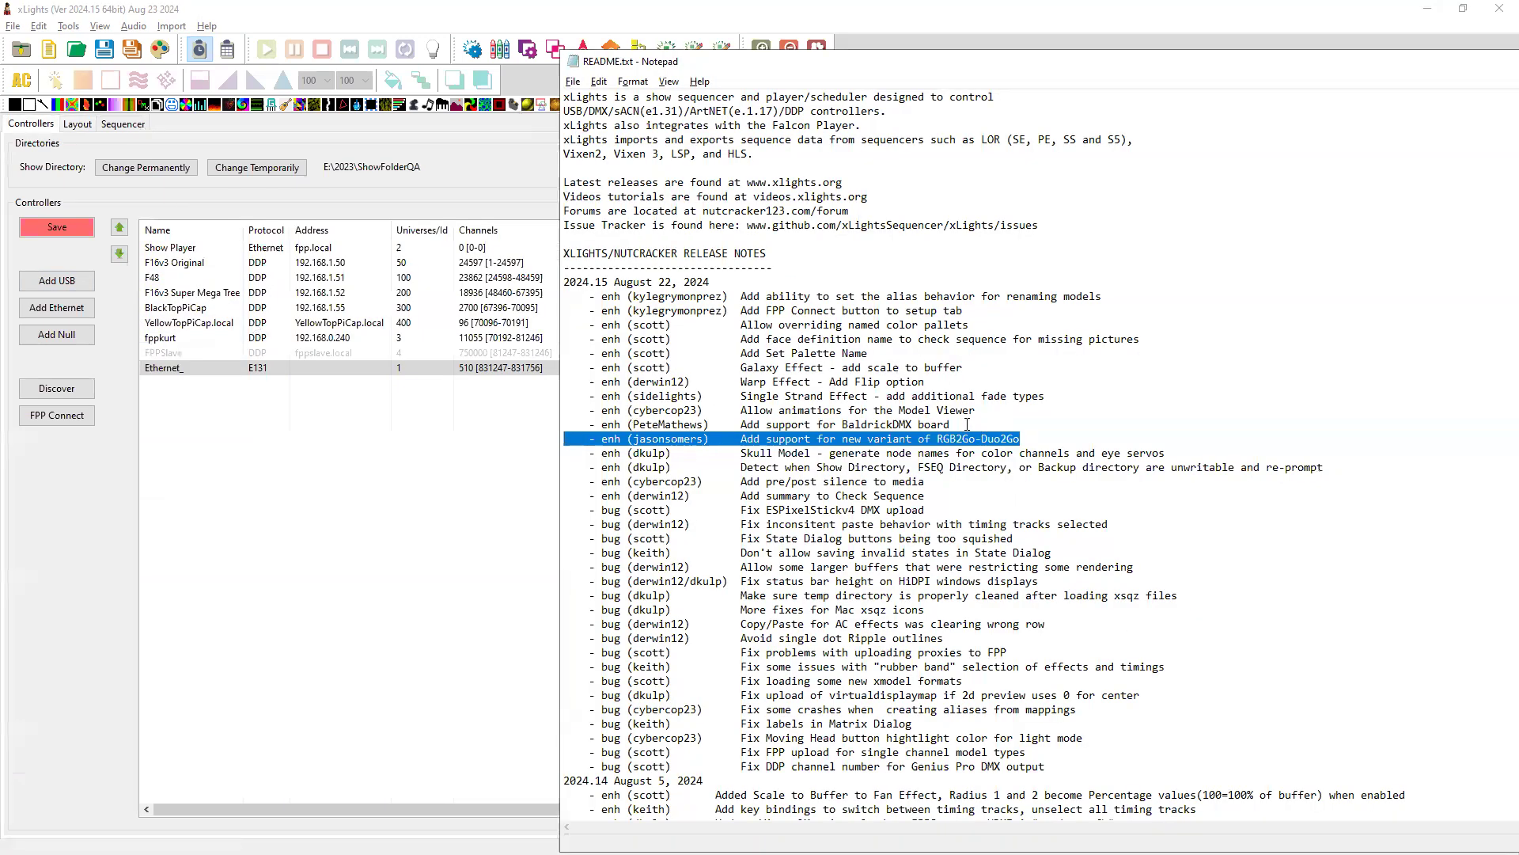
drag(967, 425, 575, 426)
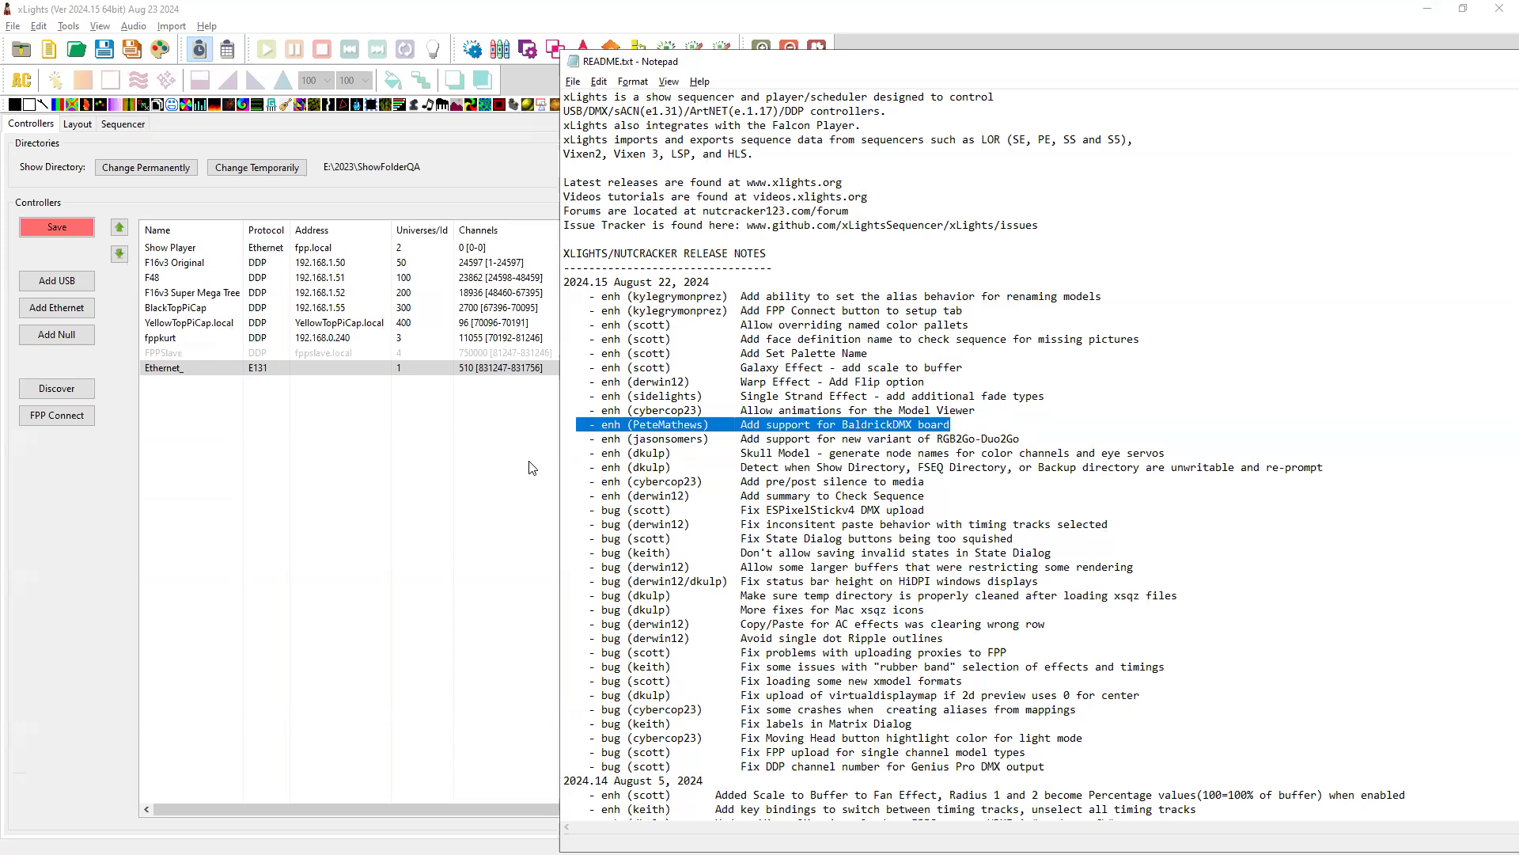
key(alt+Tab)
click(1384, 263)
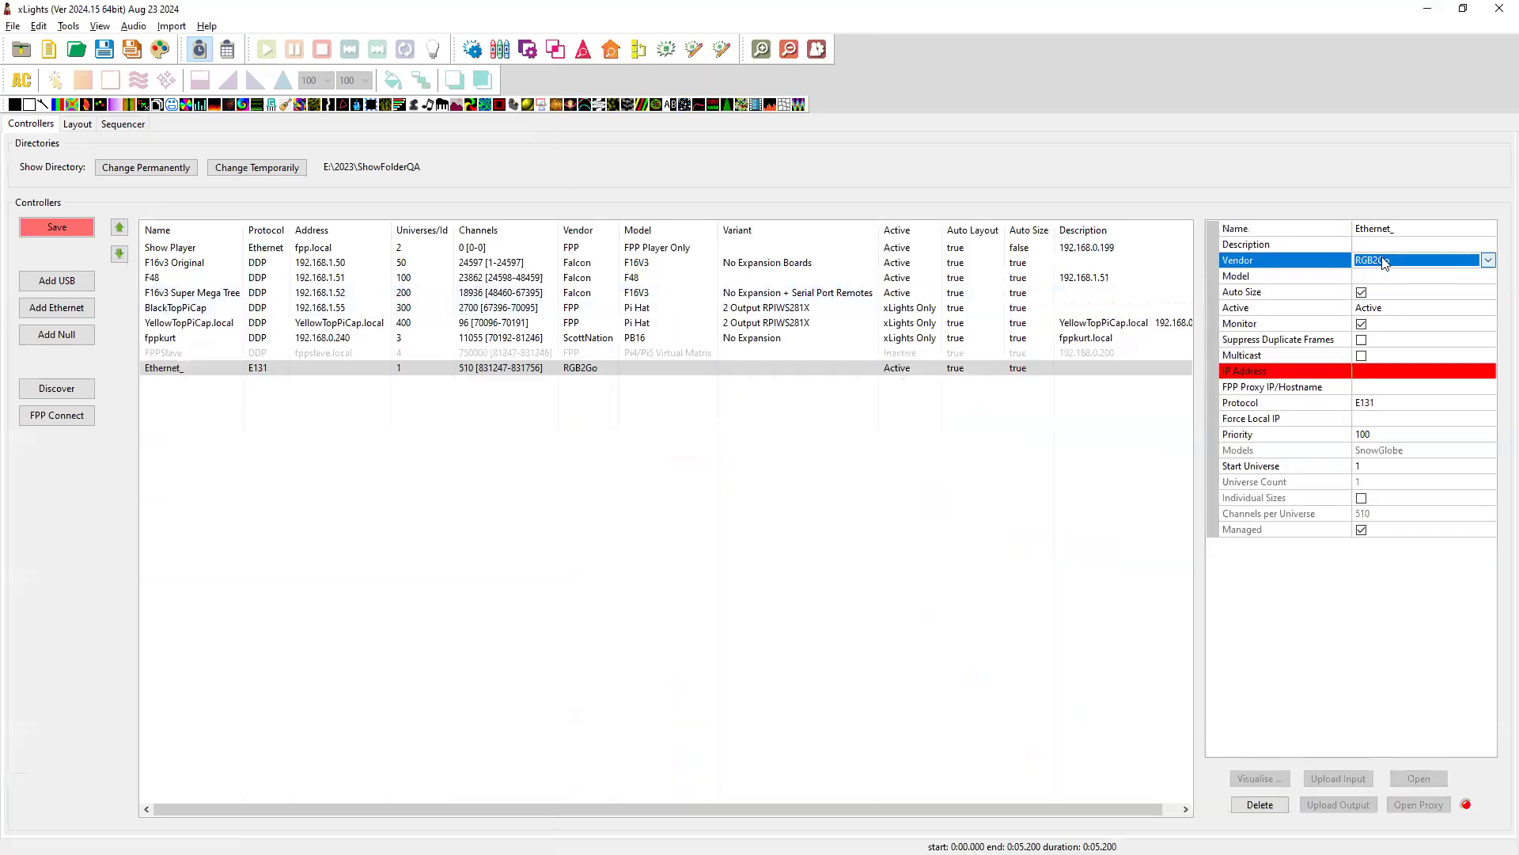
click(1384, 263)
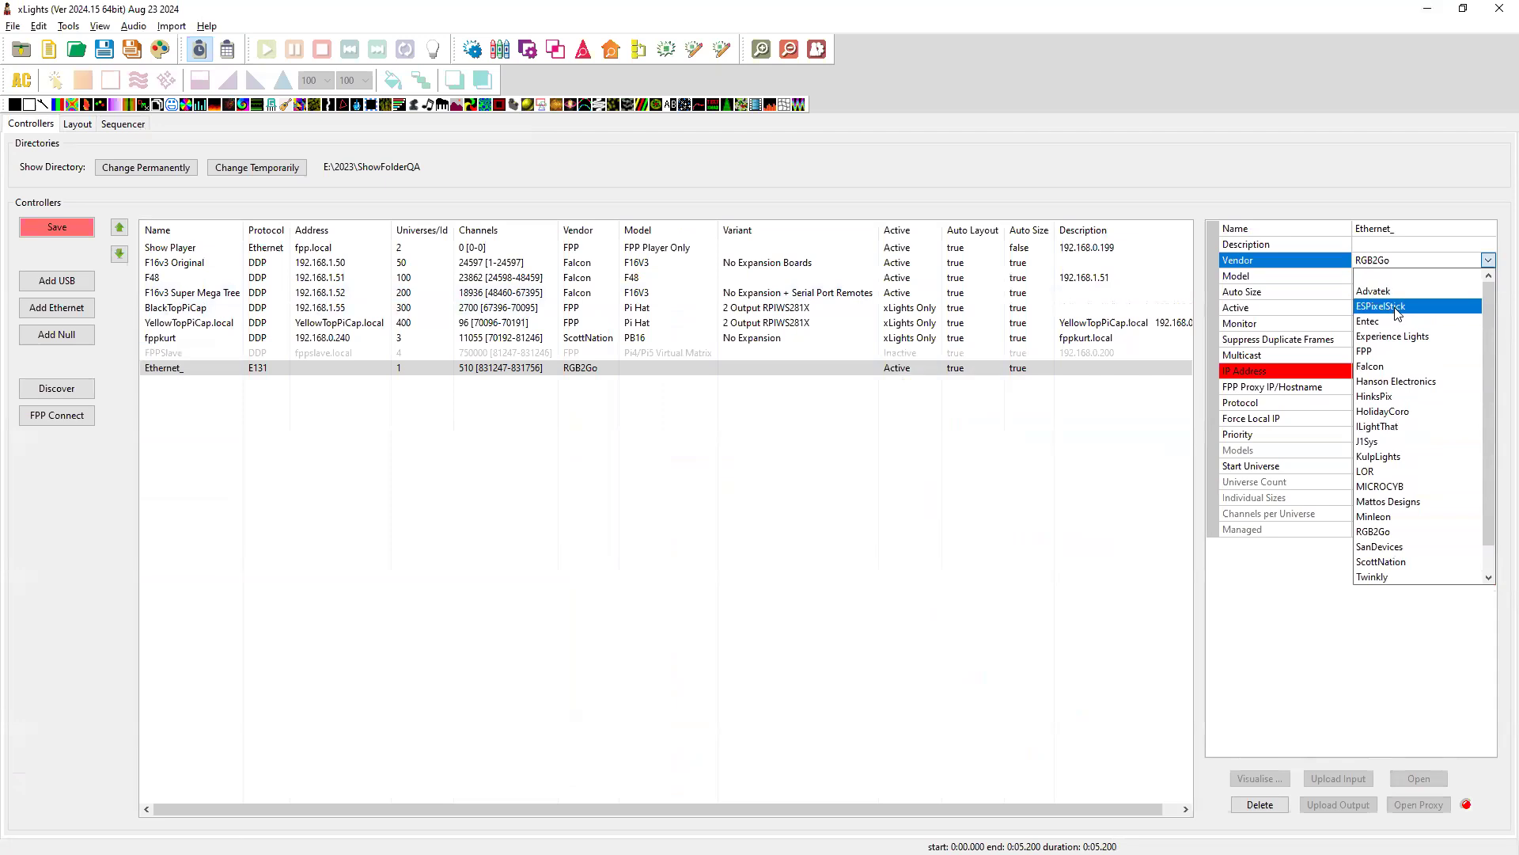
scroll(1399, 507, down, 1)
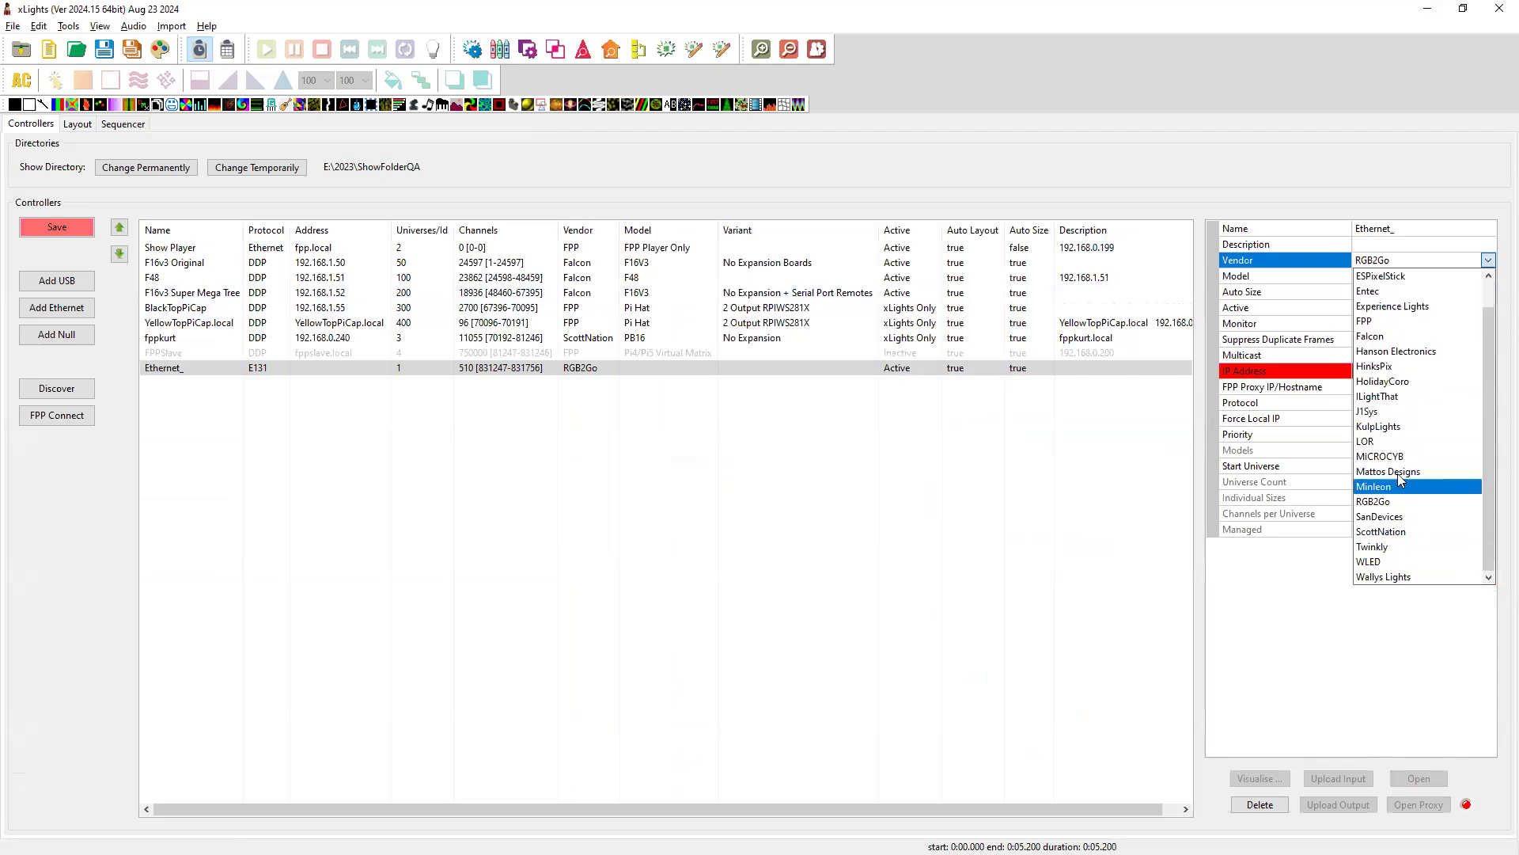
click(1410, 400)
click(1386, 277)
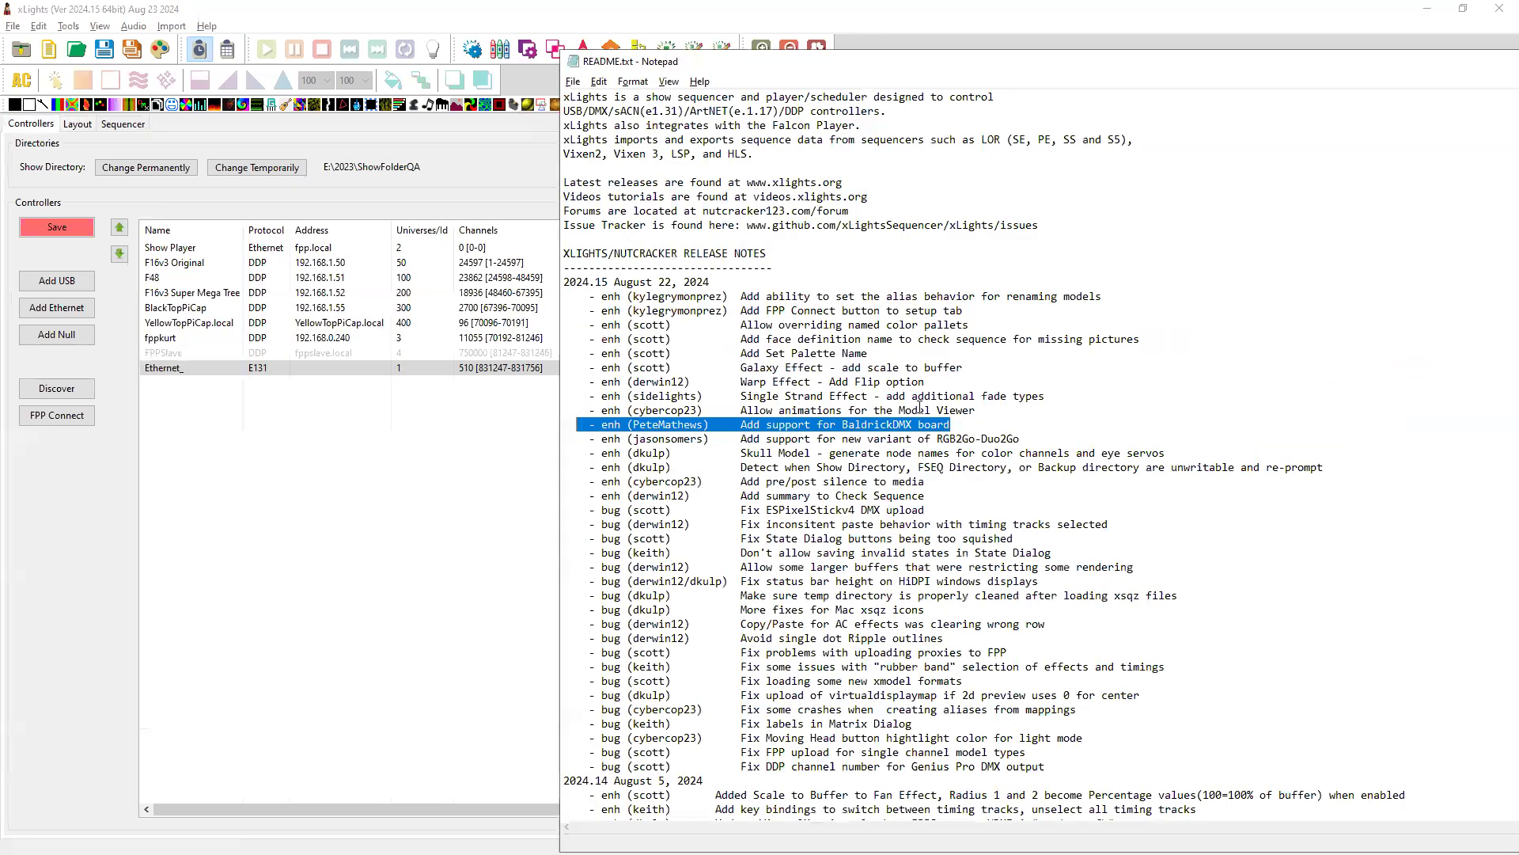
- Highlight the 'Allow animations for the Model Viewer' release note and open the vendor model download browser from the layout
mouse_move(589, 424)
mouse_down()
mouse_move(564, 424)
mouse_move(564, 410)
mouse_up()
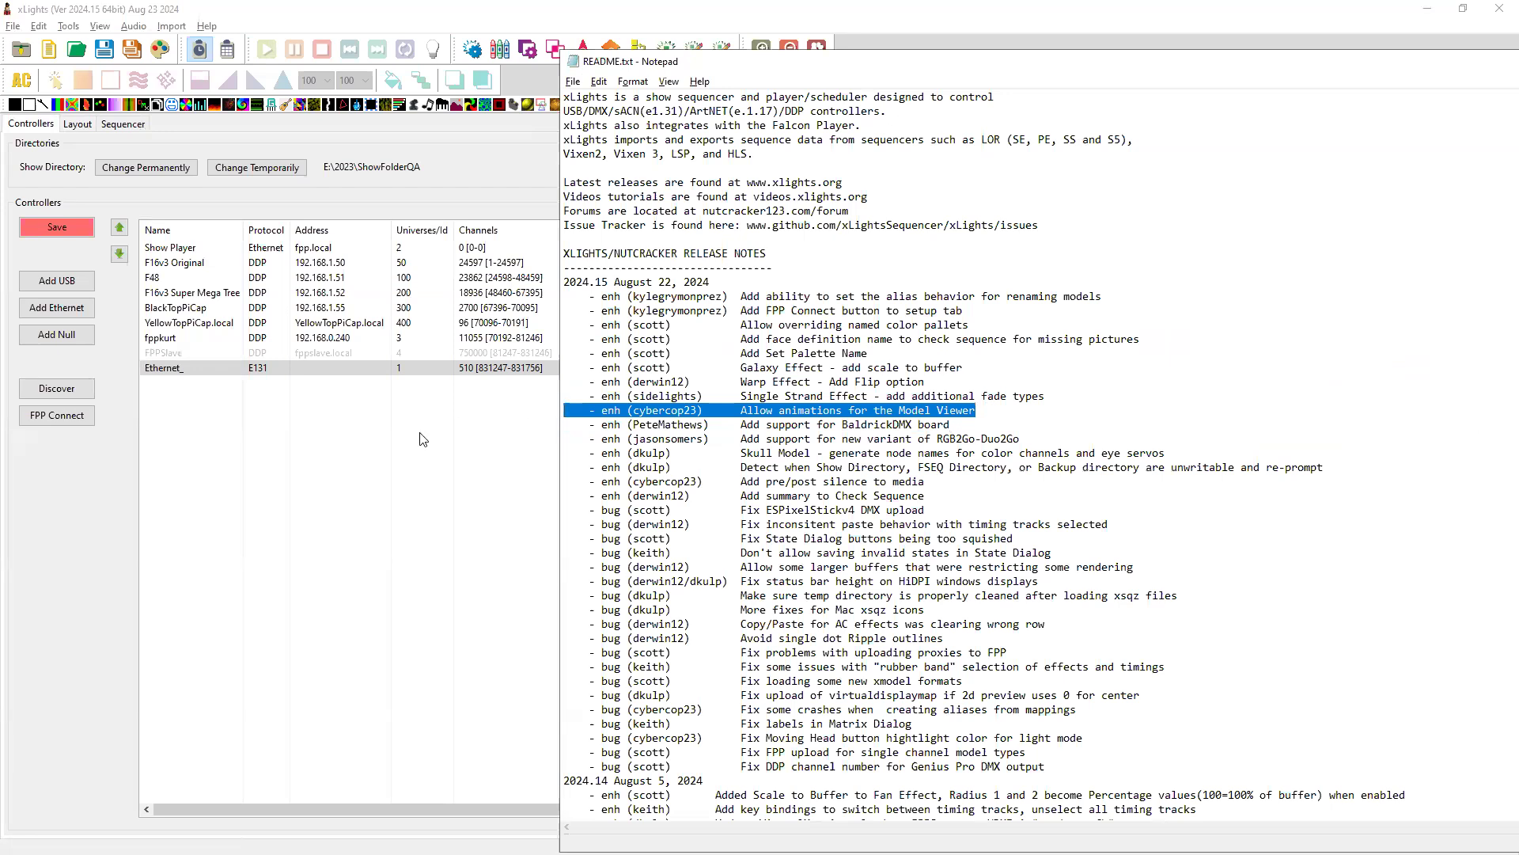
click(375, 474)
click(120, 126)
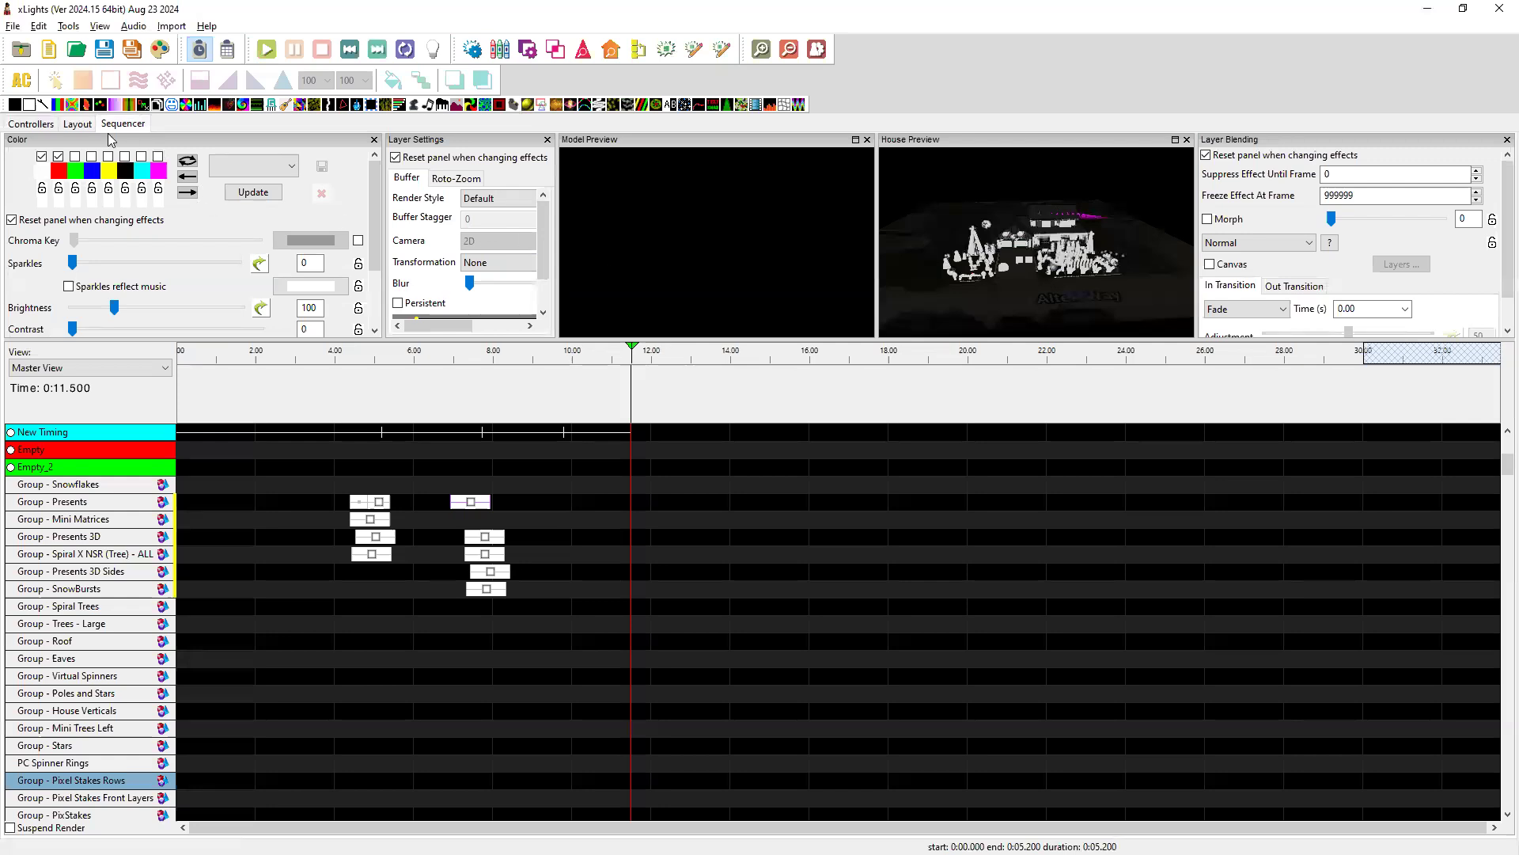
click(77, 124)
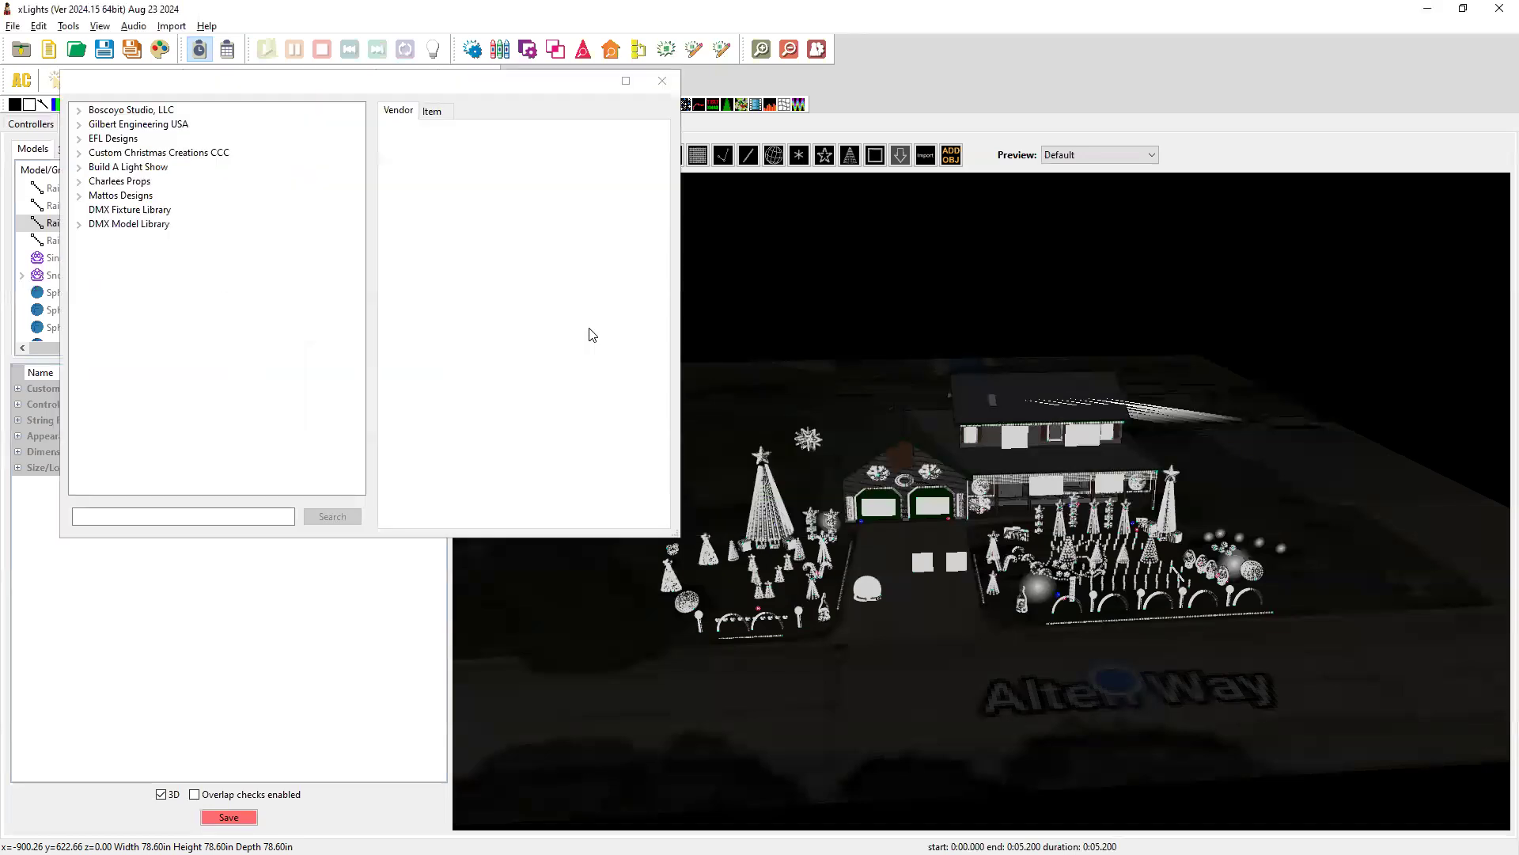
- Expand the EFL Designs vendor and its Christmas Candy Canes category in the model browser
click(113, 138)
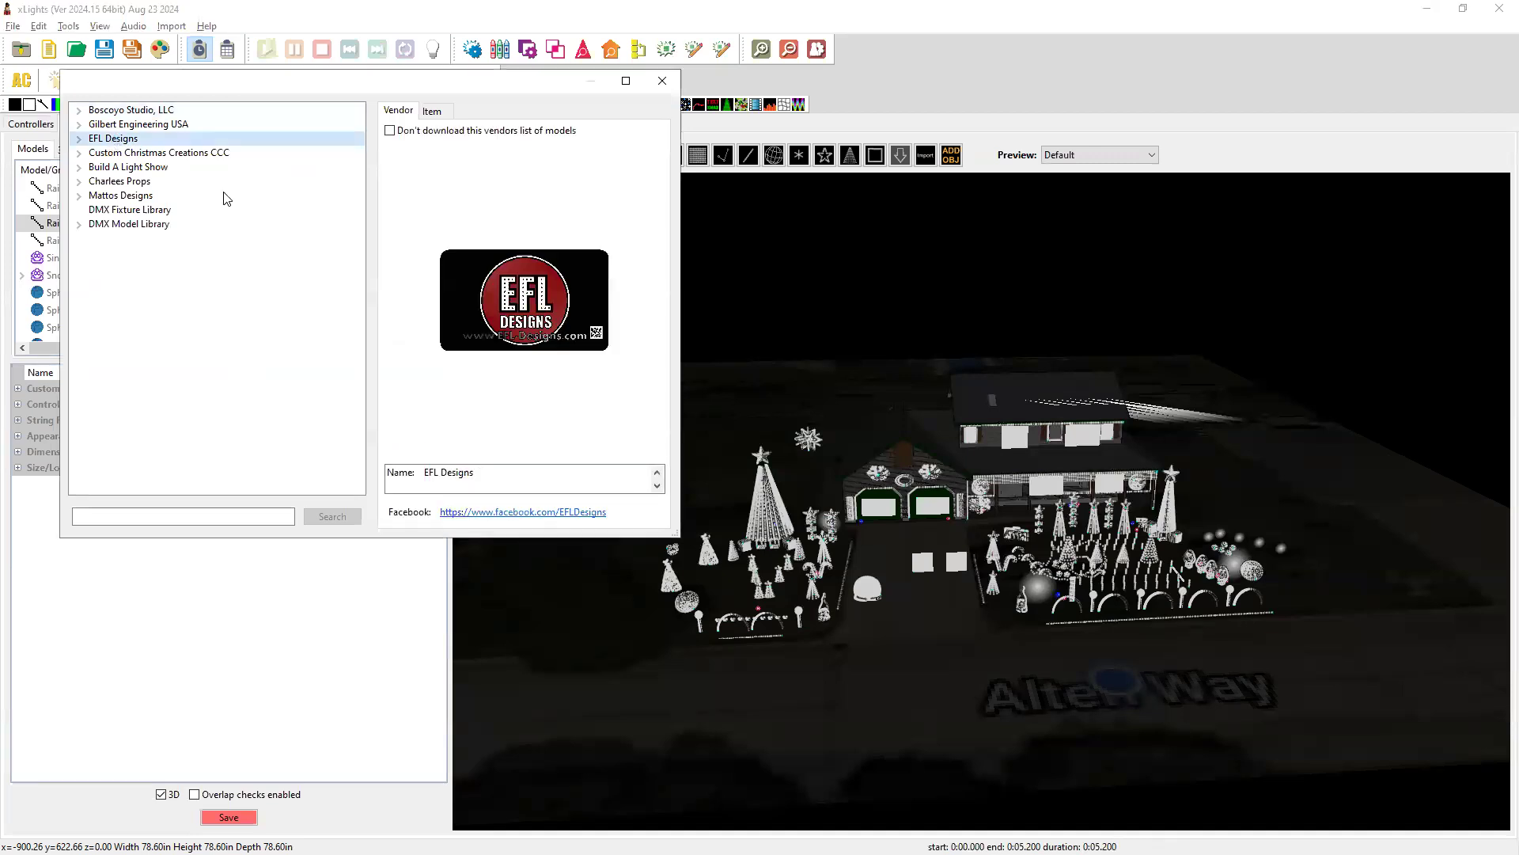
click(78, 138)
click(142, 152)
click(109, 153)
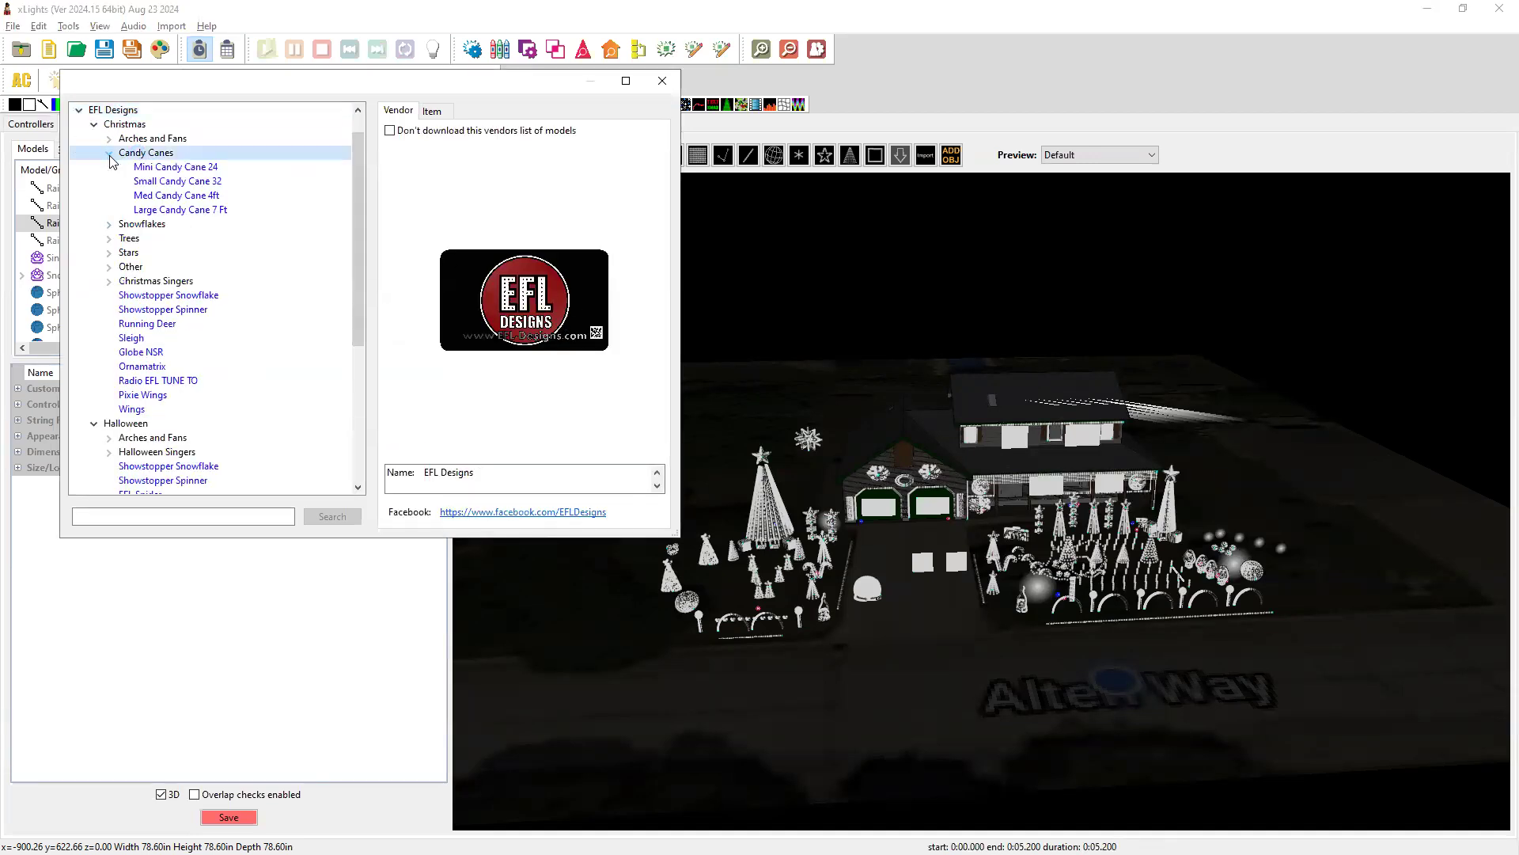
- View the Mini Candy Cane 24 model's details, and highlight the 'Single Strand Effect - add additional fade types' release note
click(170, 167)
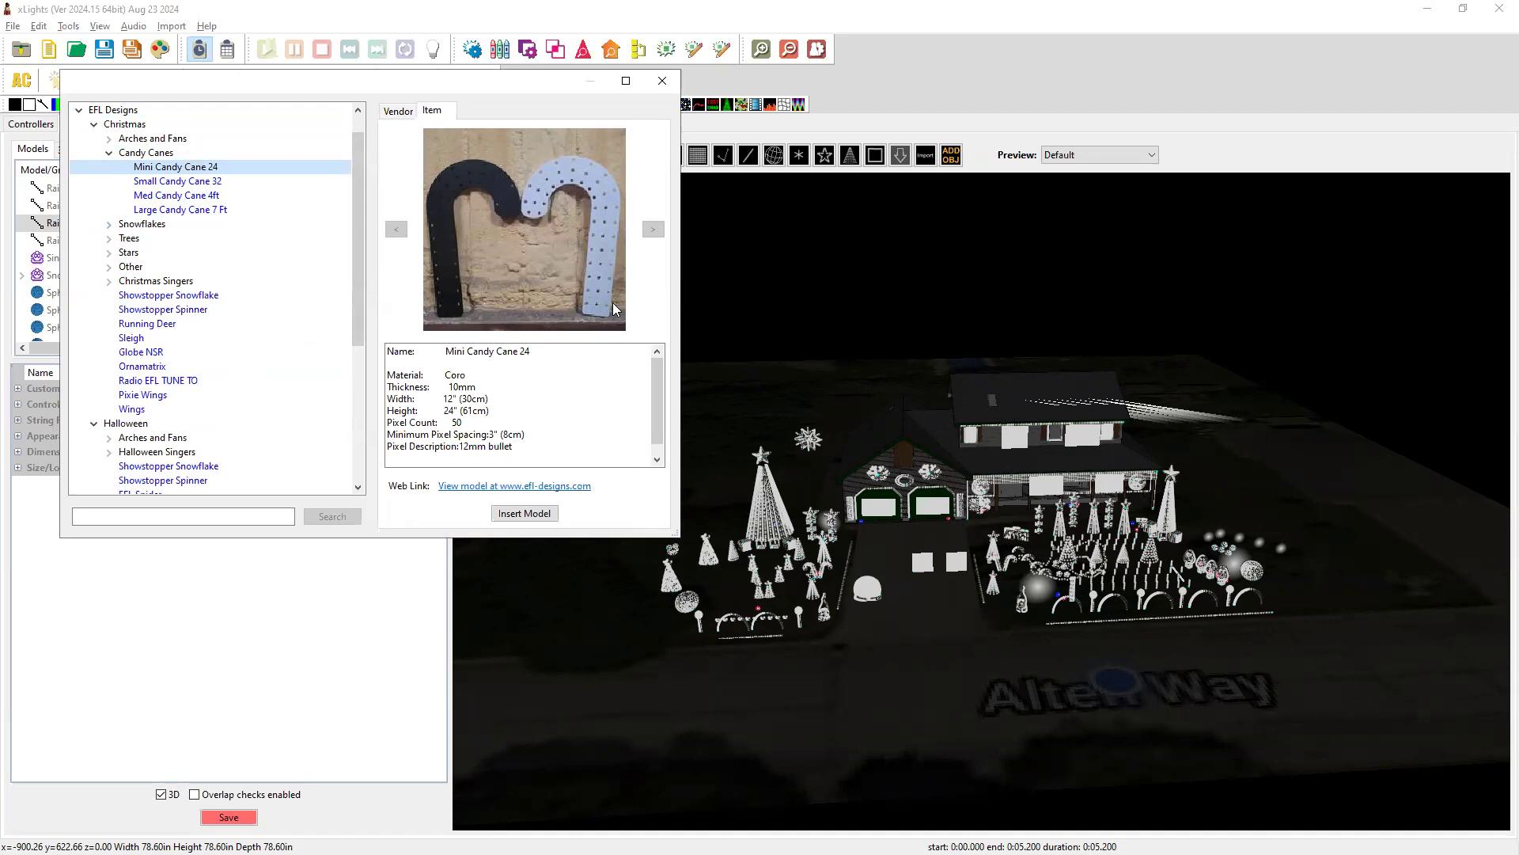
key(alt+Tab)
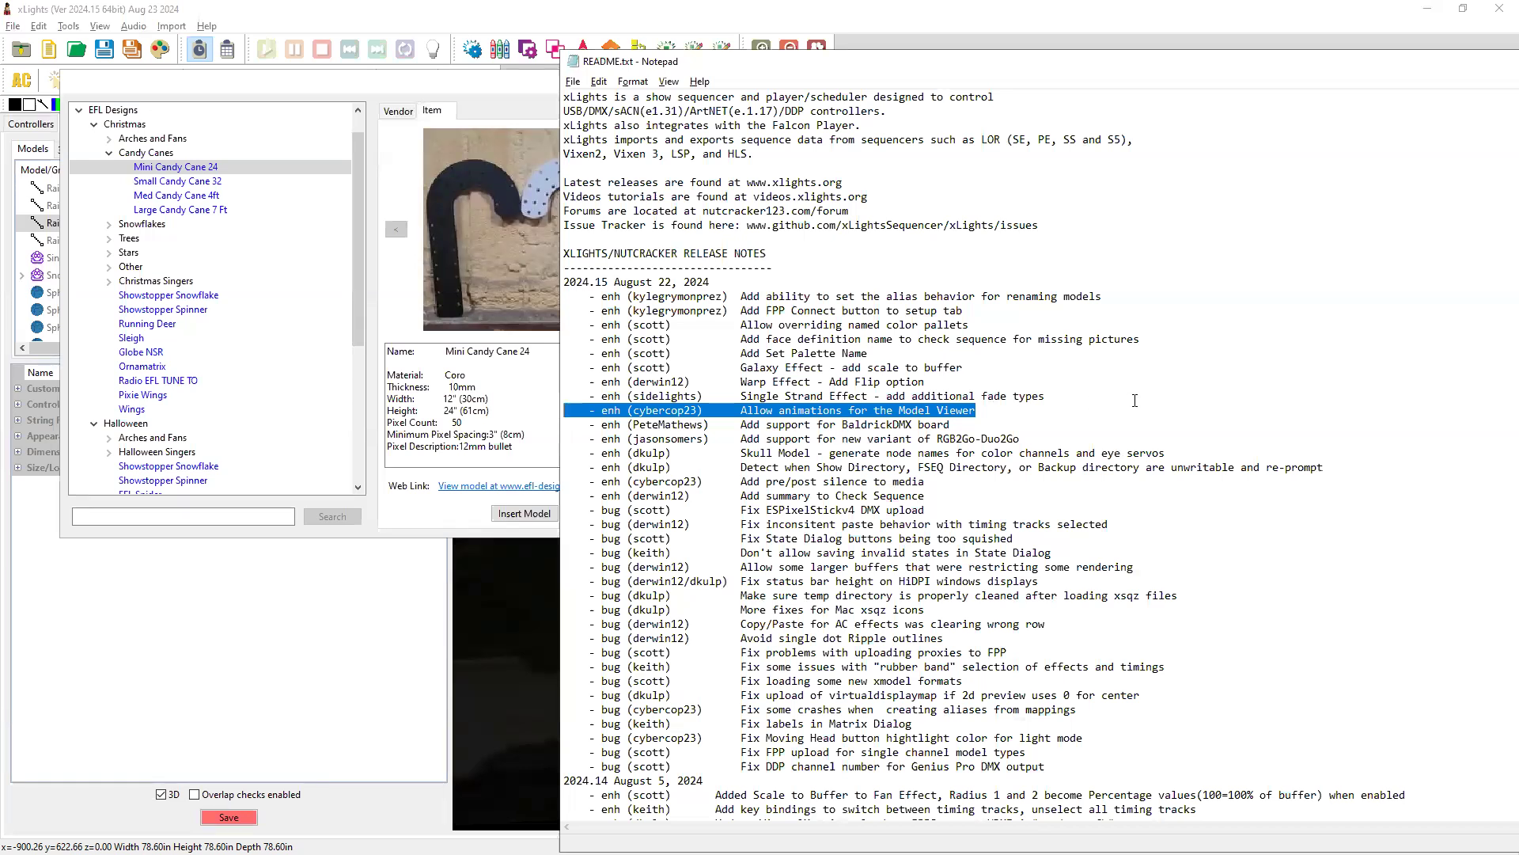
drag(1082, 400, 535, 398)
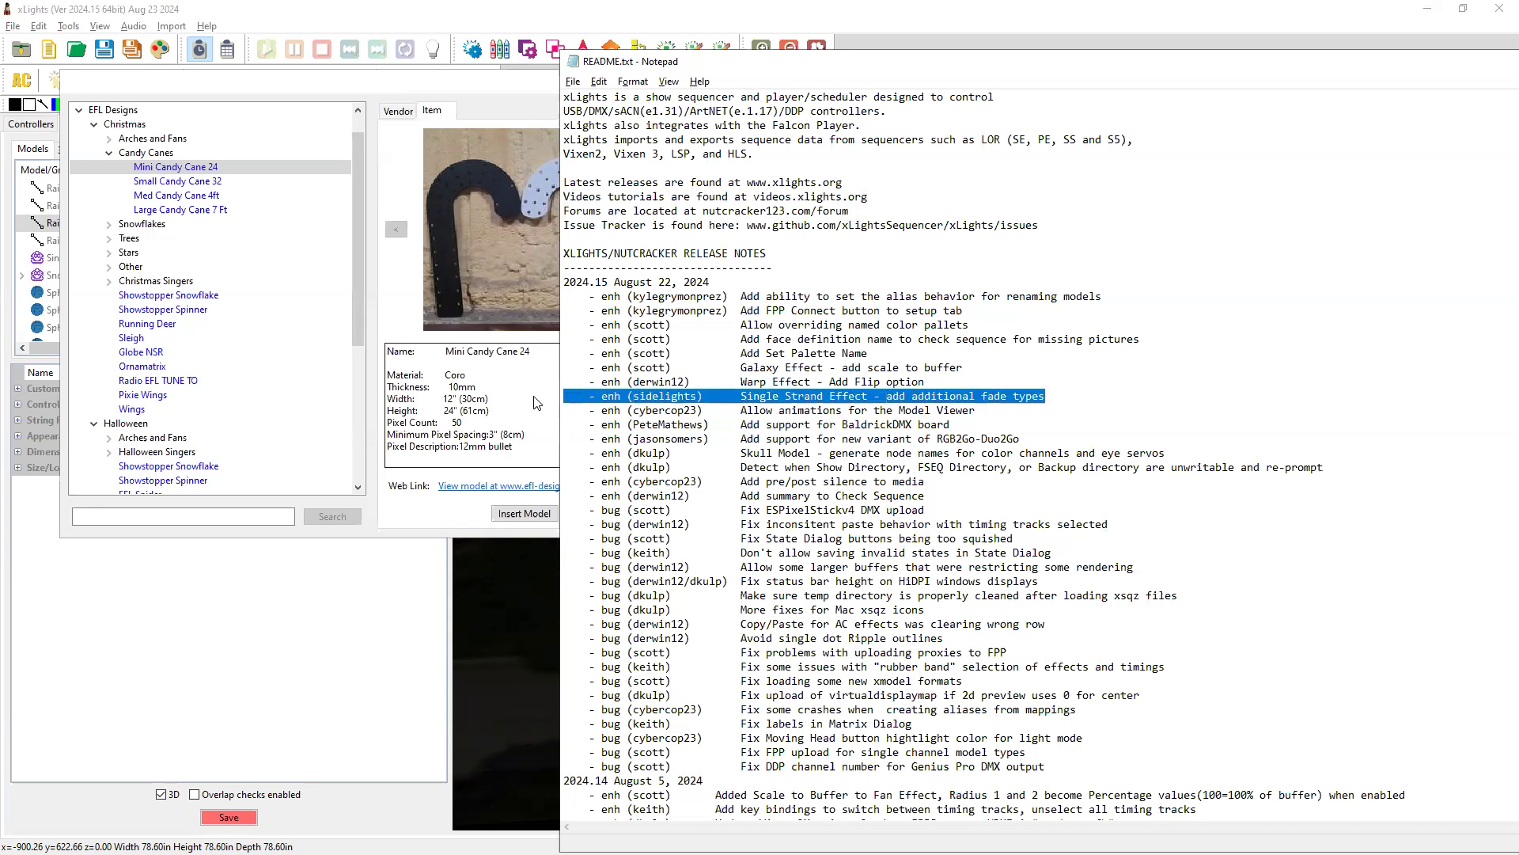
- Close the model browser and place a Single Strand effect on the Vertical - 2 row of the sequencer from about 3.5 to 6.65 seconds
click(416, 516)
click(665, 79)
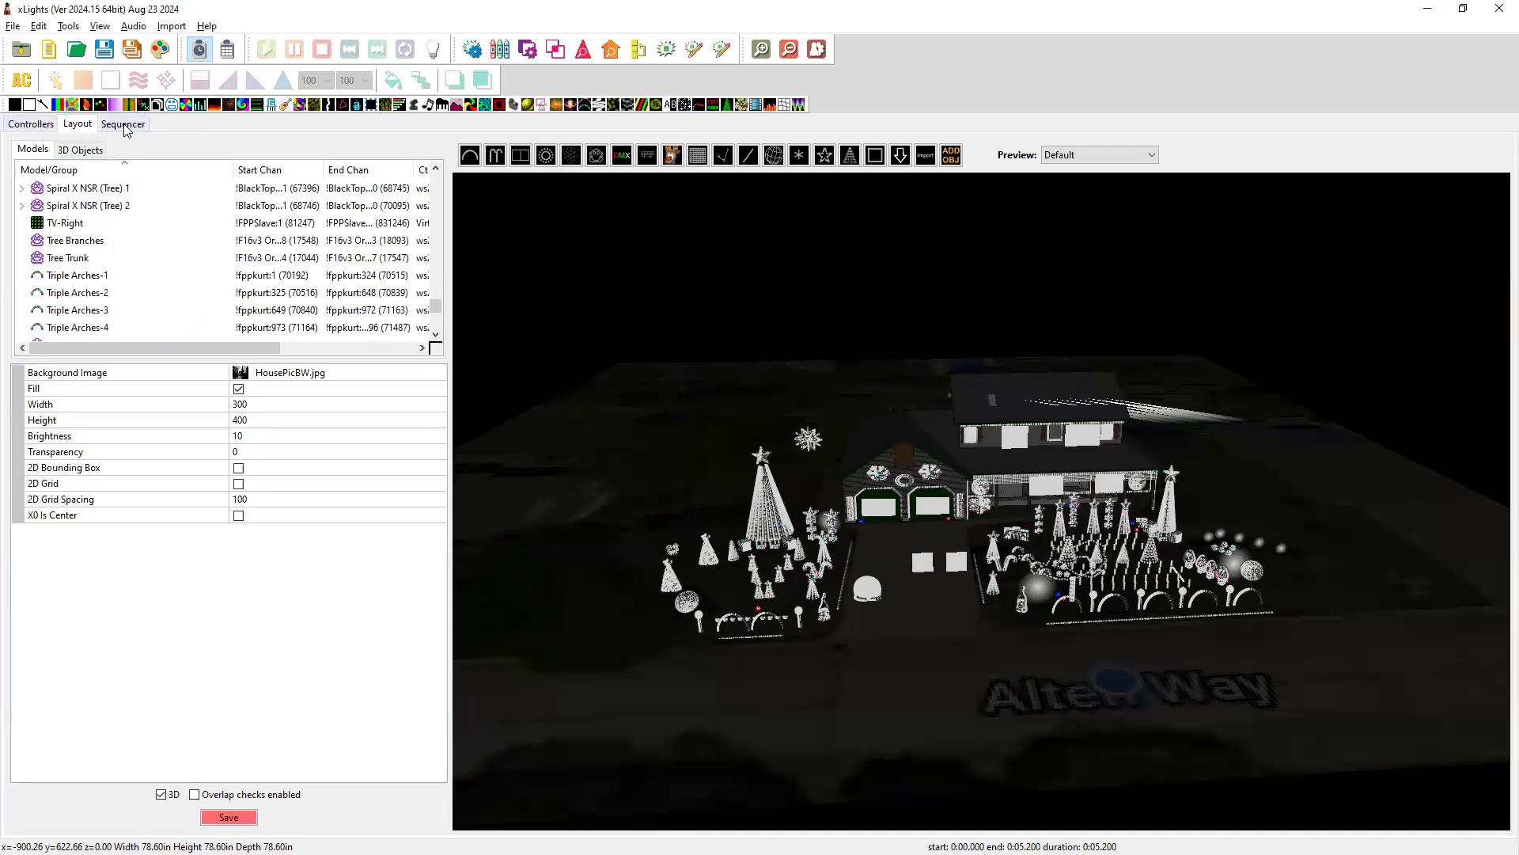
click(123, 125)
scroll(420, 610, down, 2)
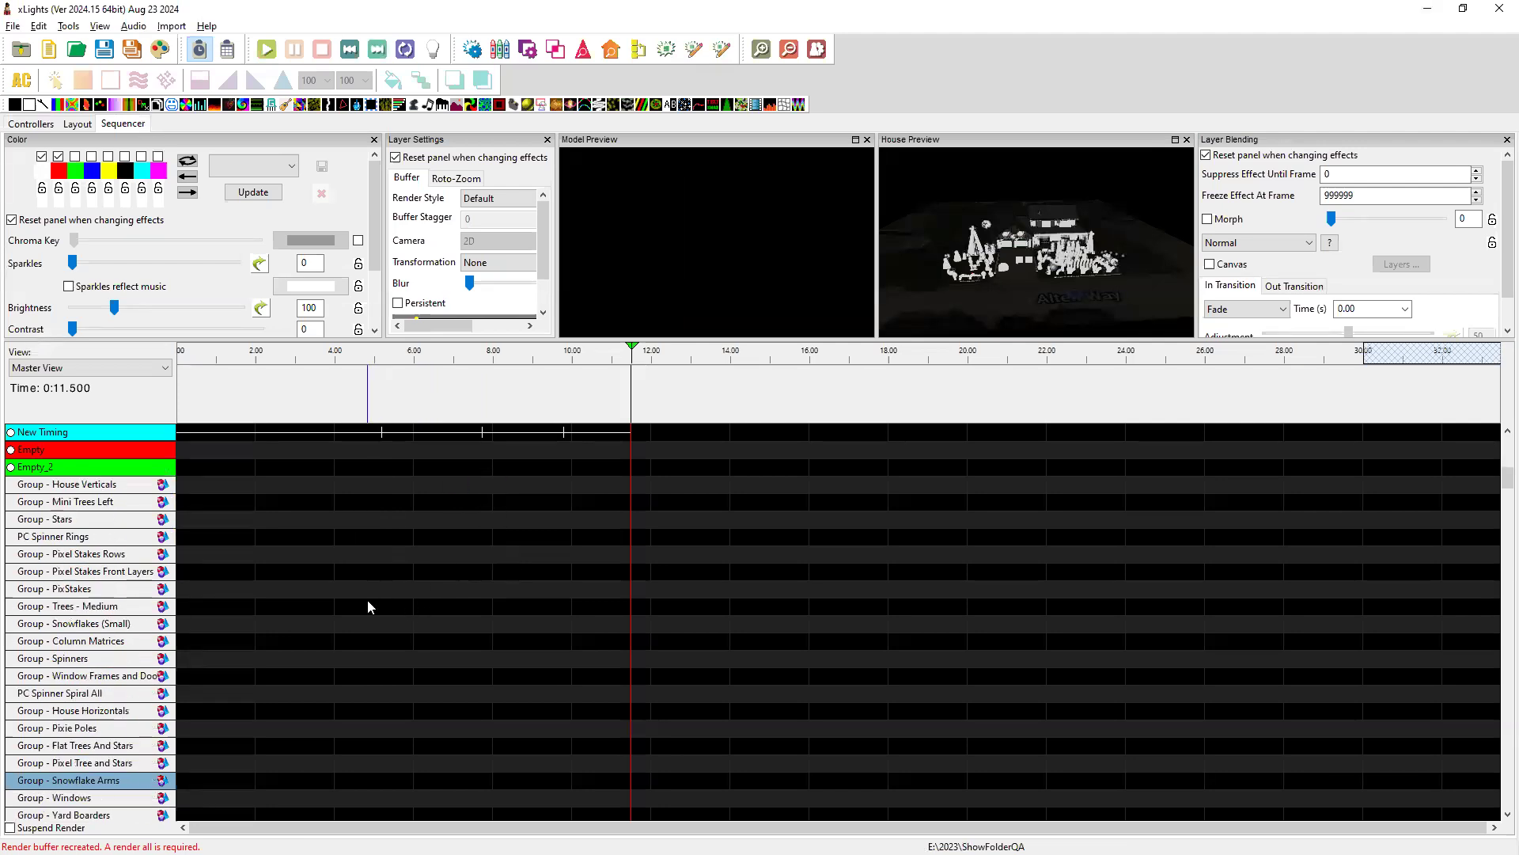
scroll(372, 615, down, 1)
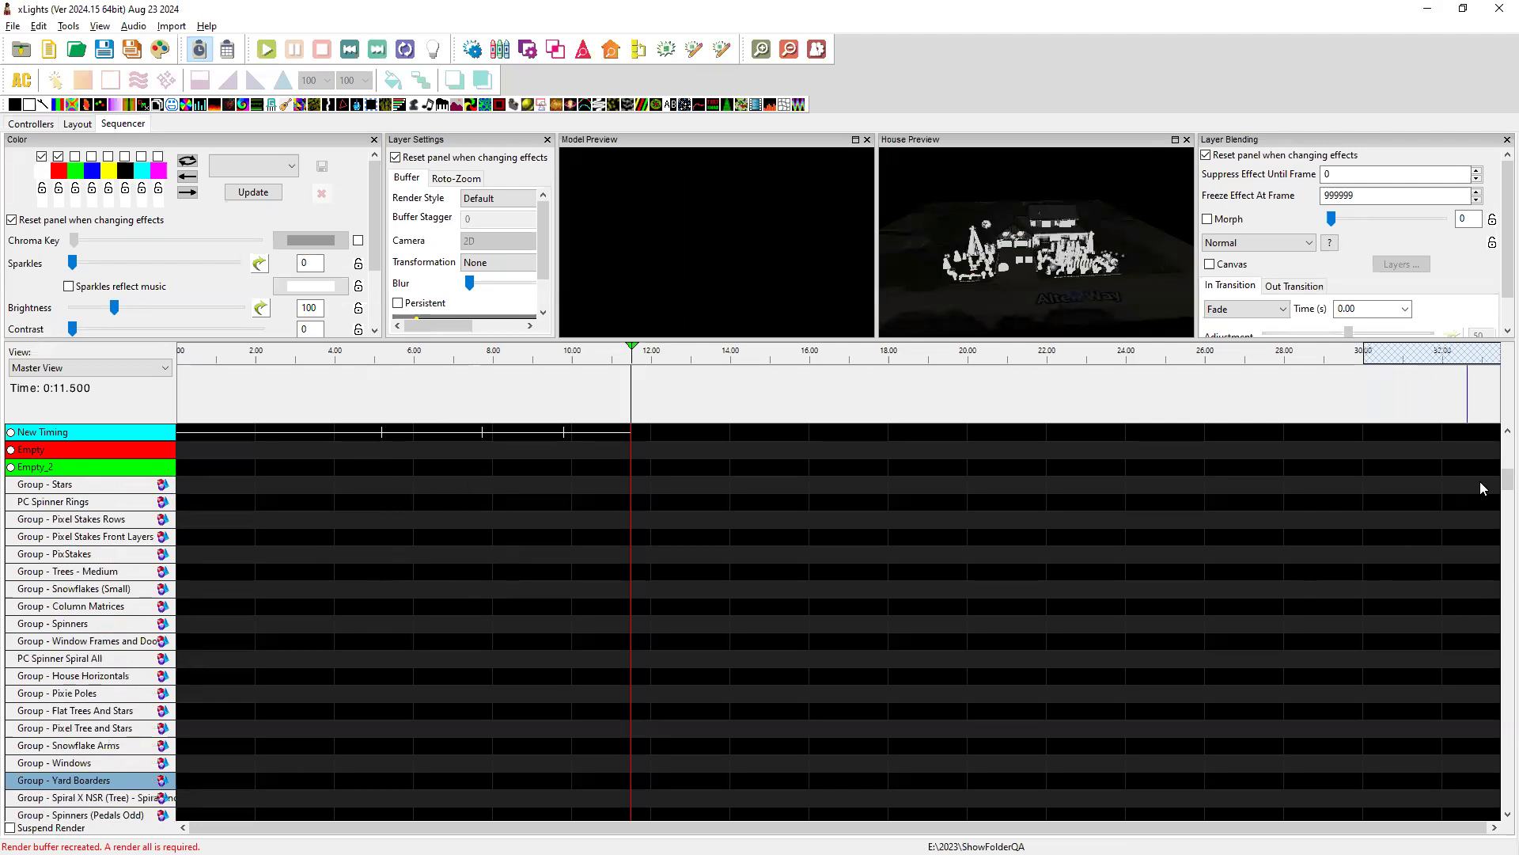
drag(1506, 481, 1506, 772)
click(285, 604)
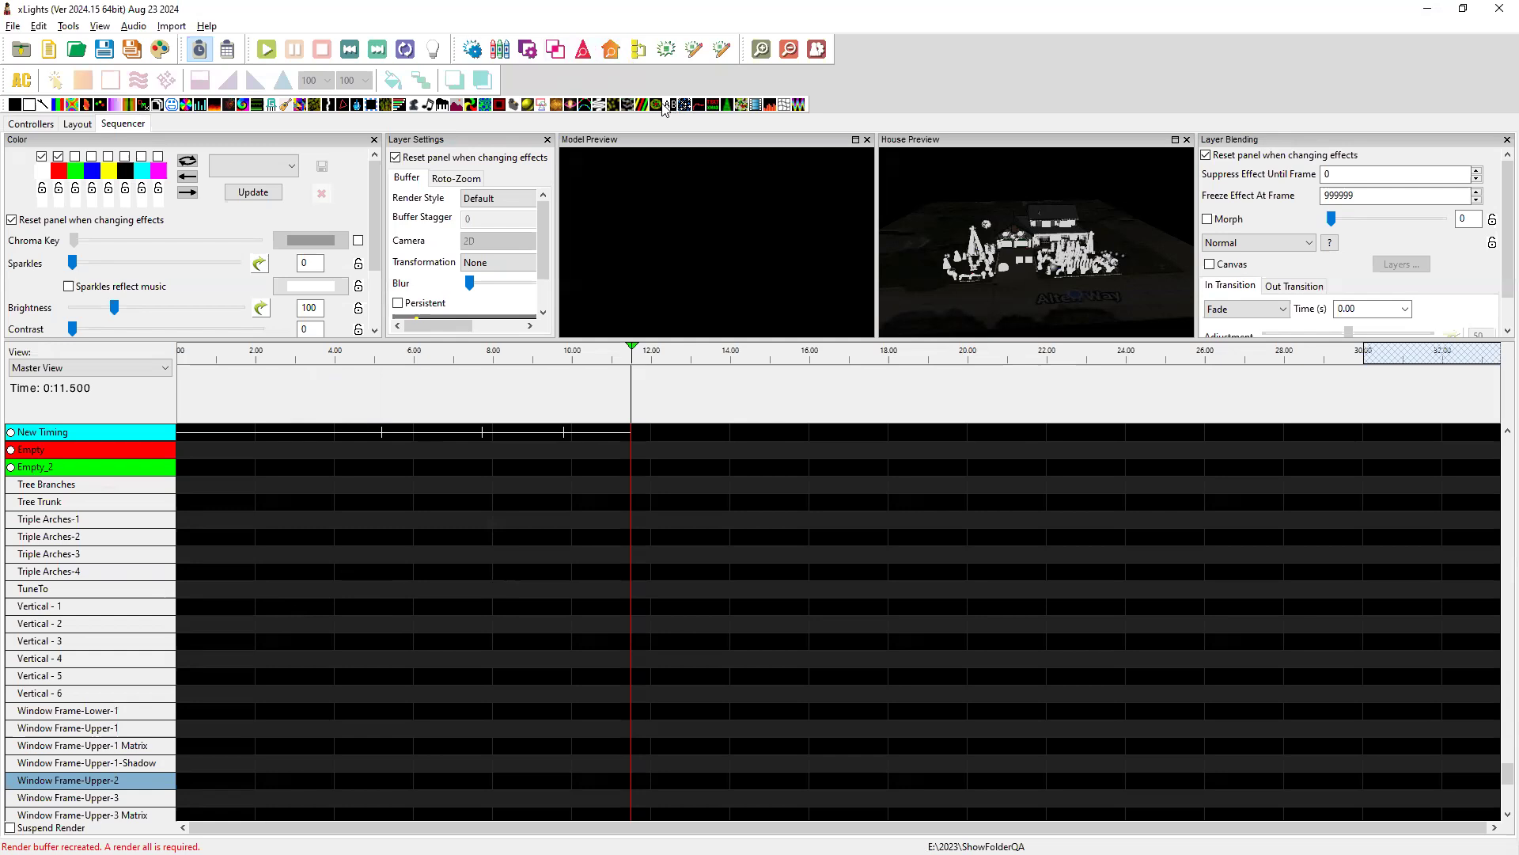
drag(585, 105, 439, 623)
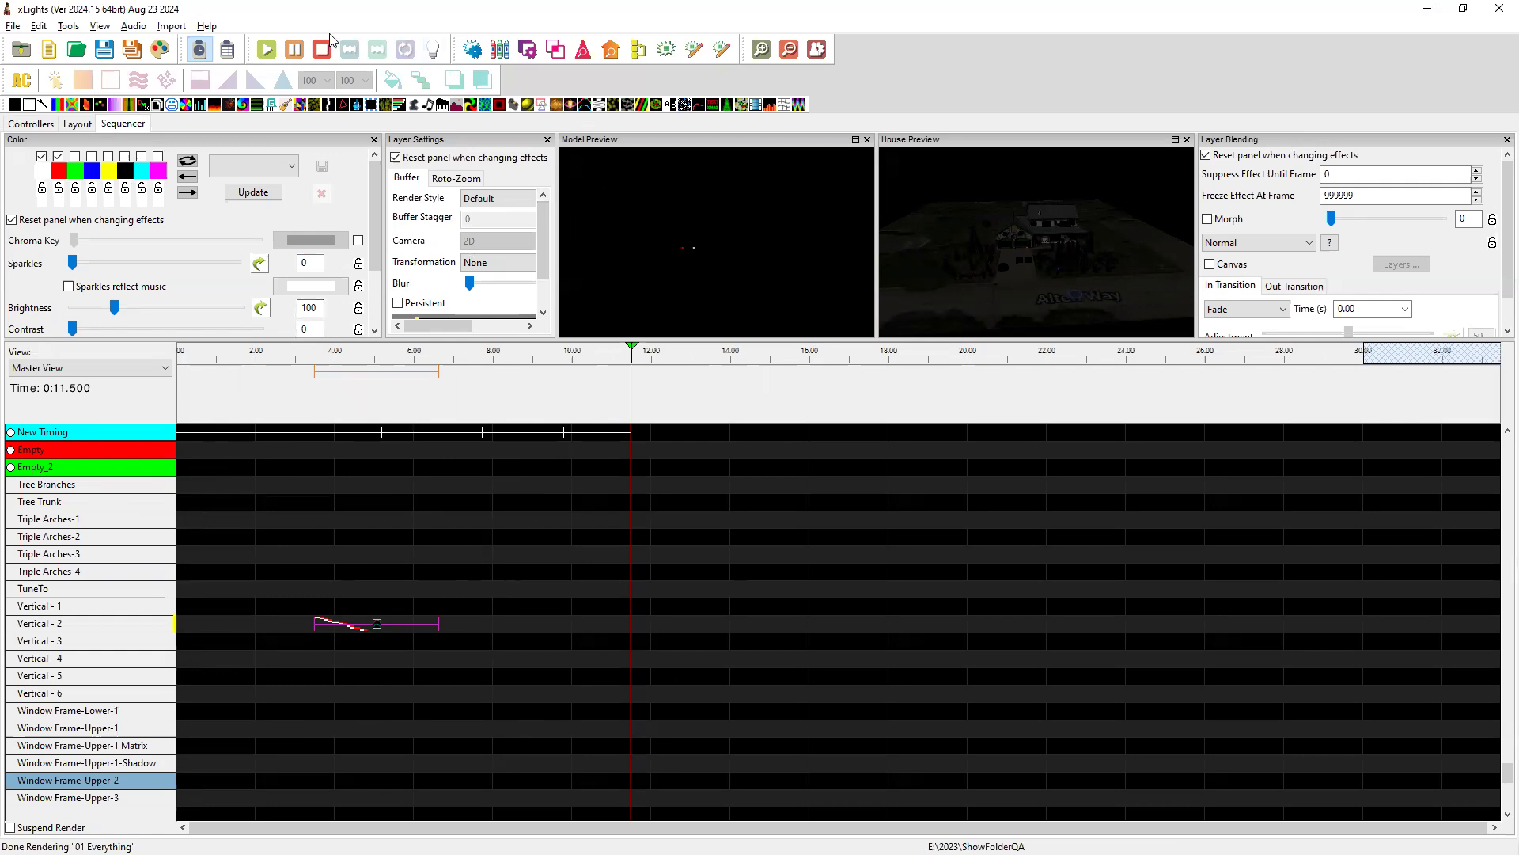
- In the settings of the Single Strand effect on Vertical - 2, set the chase size to 39 and the fade to From Head
click(473, 50)
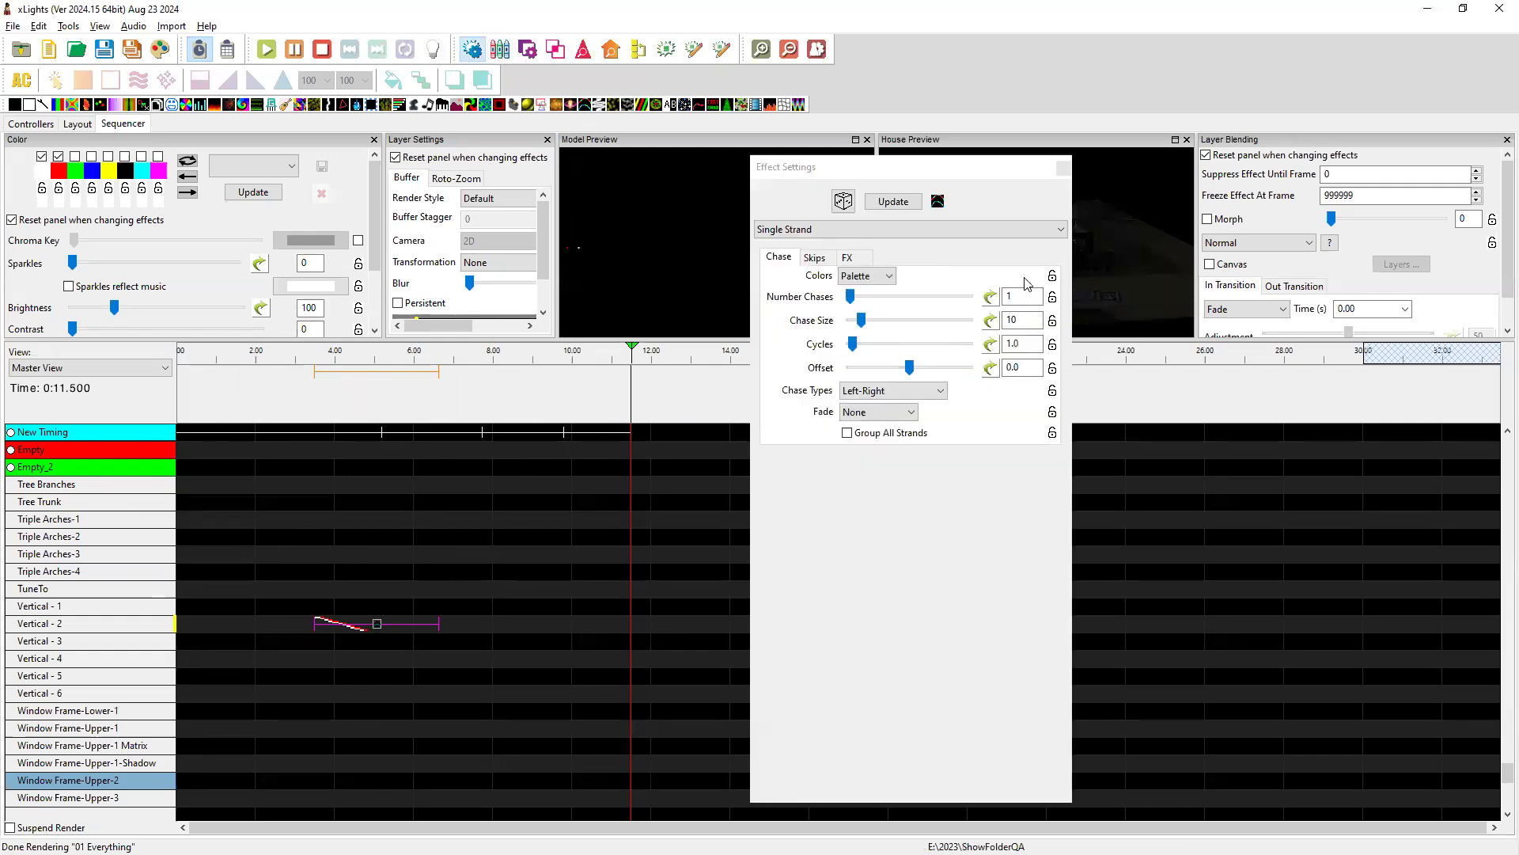
click(973, 170)
drag(1061, 211, 986, 277)
click(980, 284)
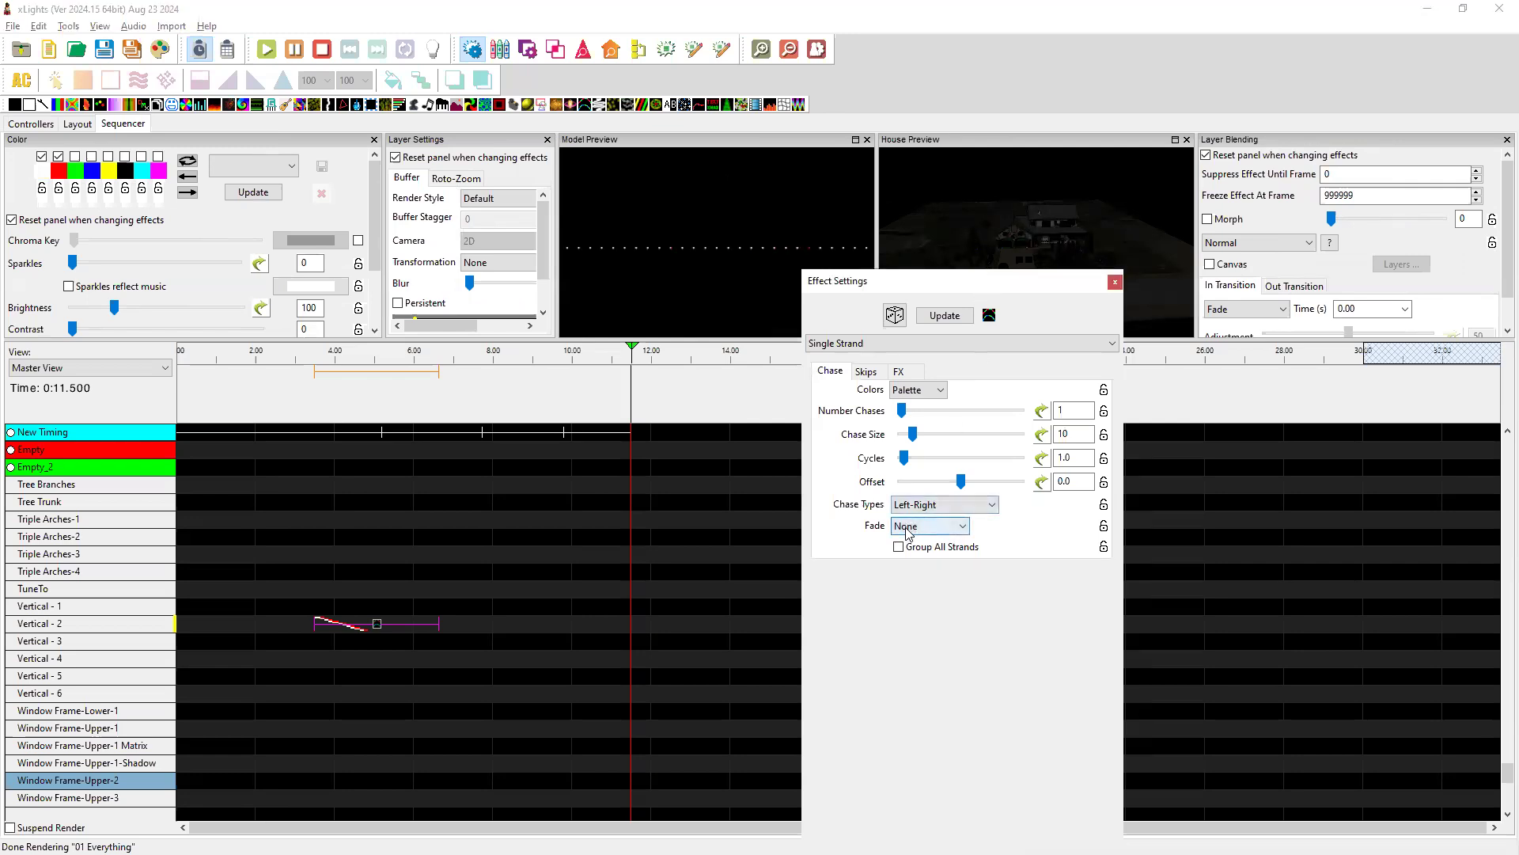
click(378, 629)
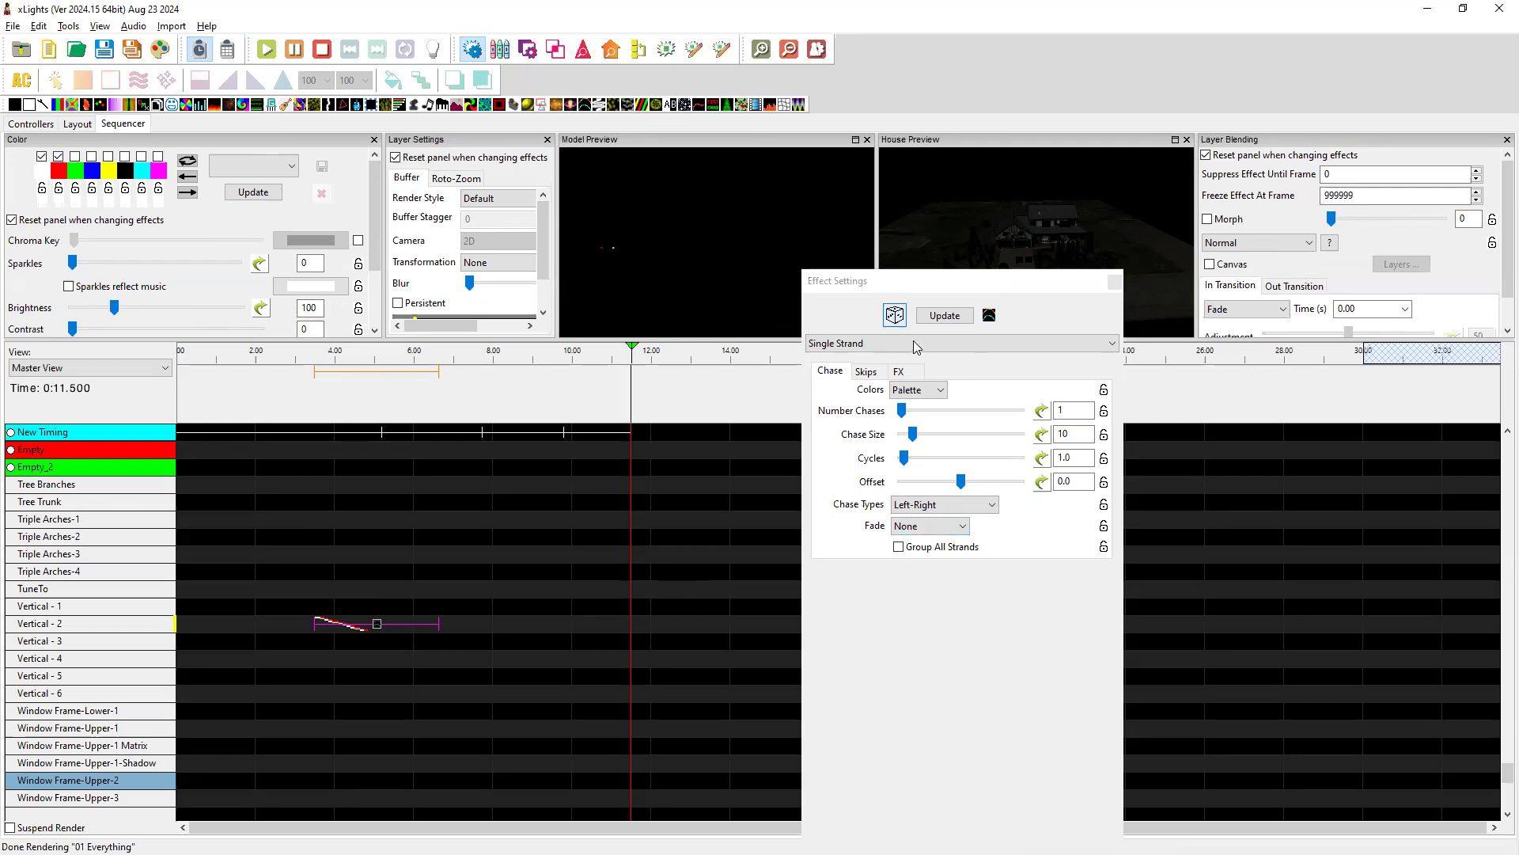
drag(919, 437, 952, 437)
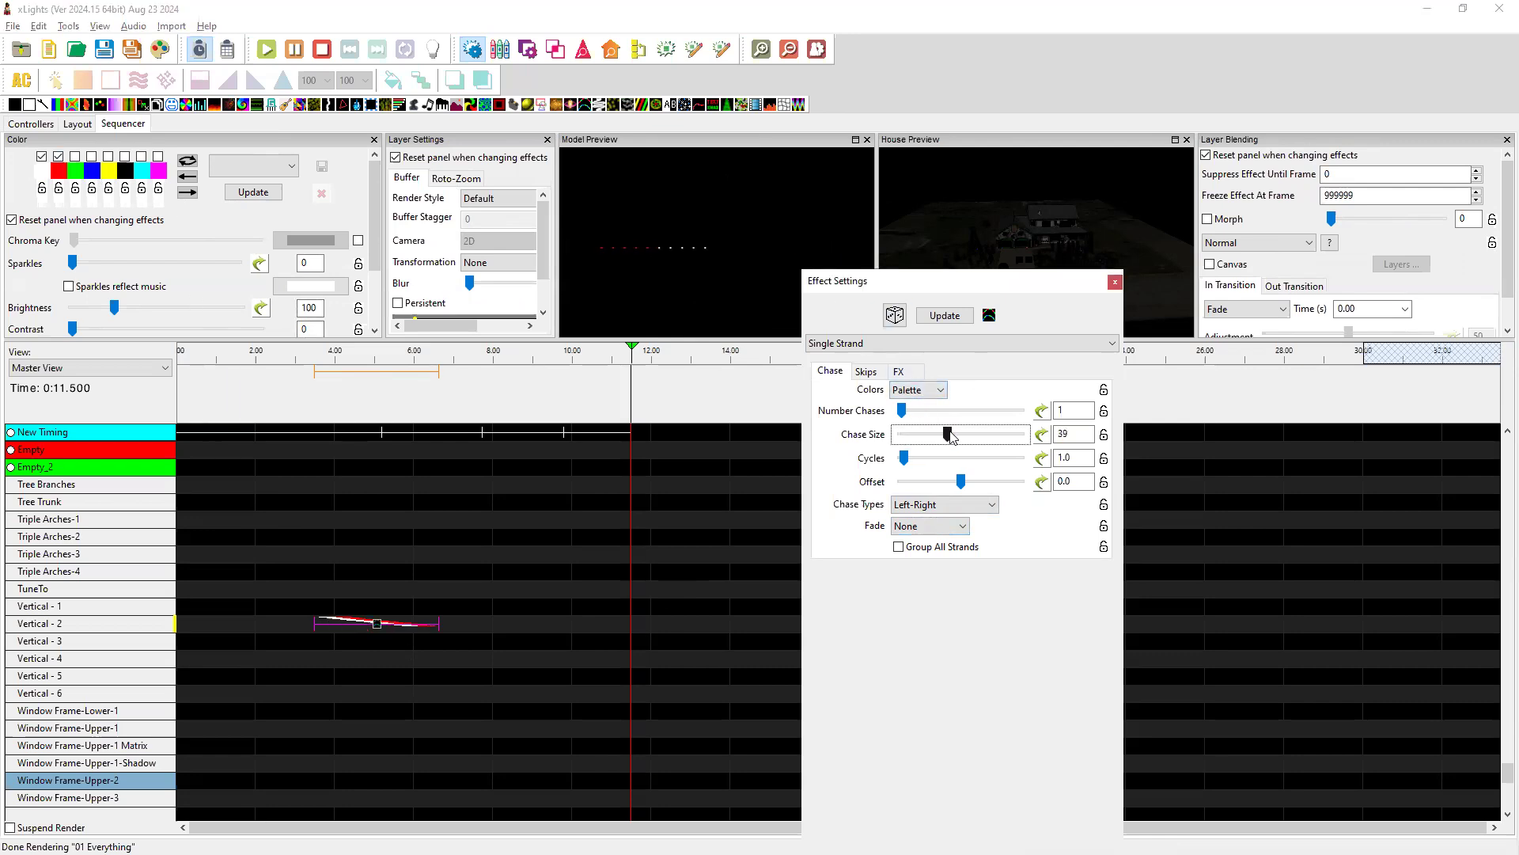
click(916, 526)
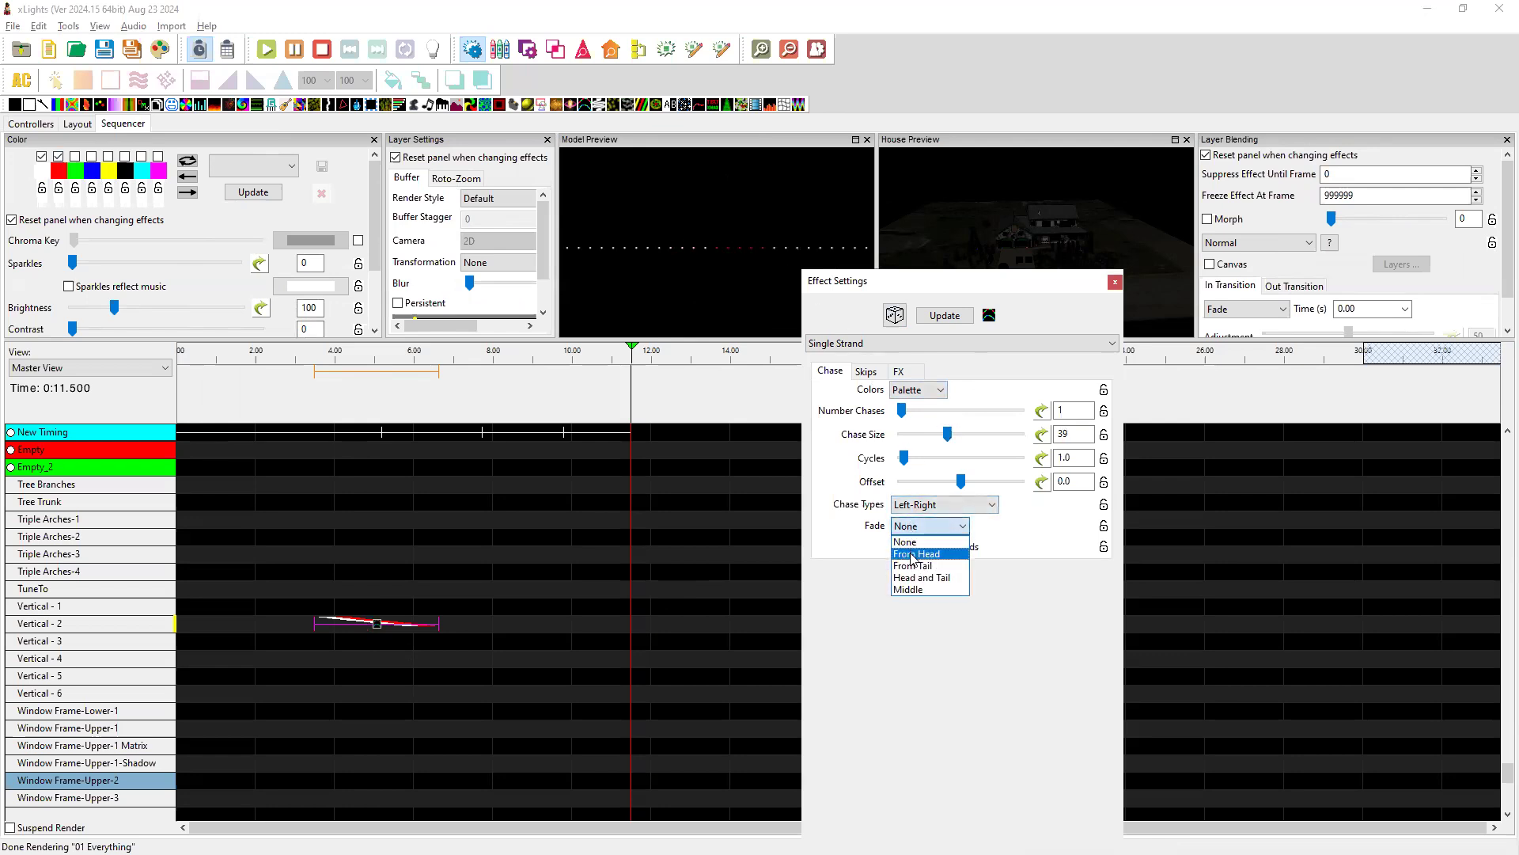
click(914, 554)
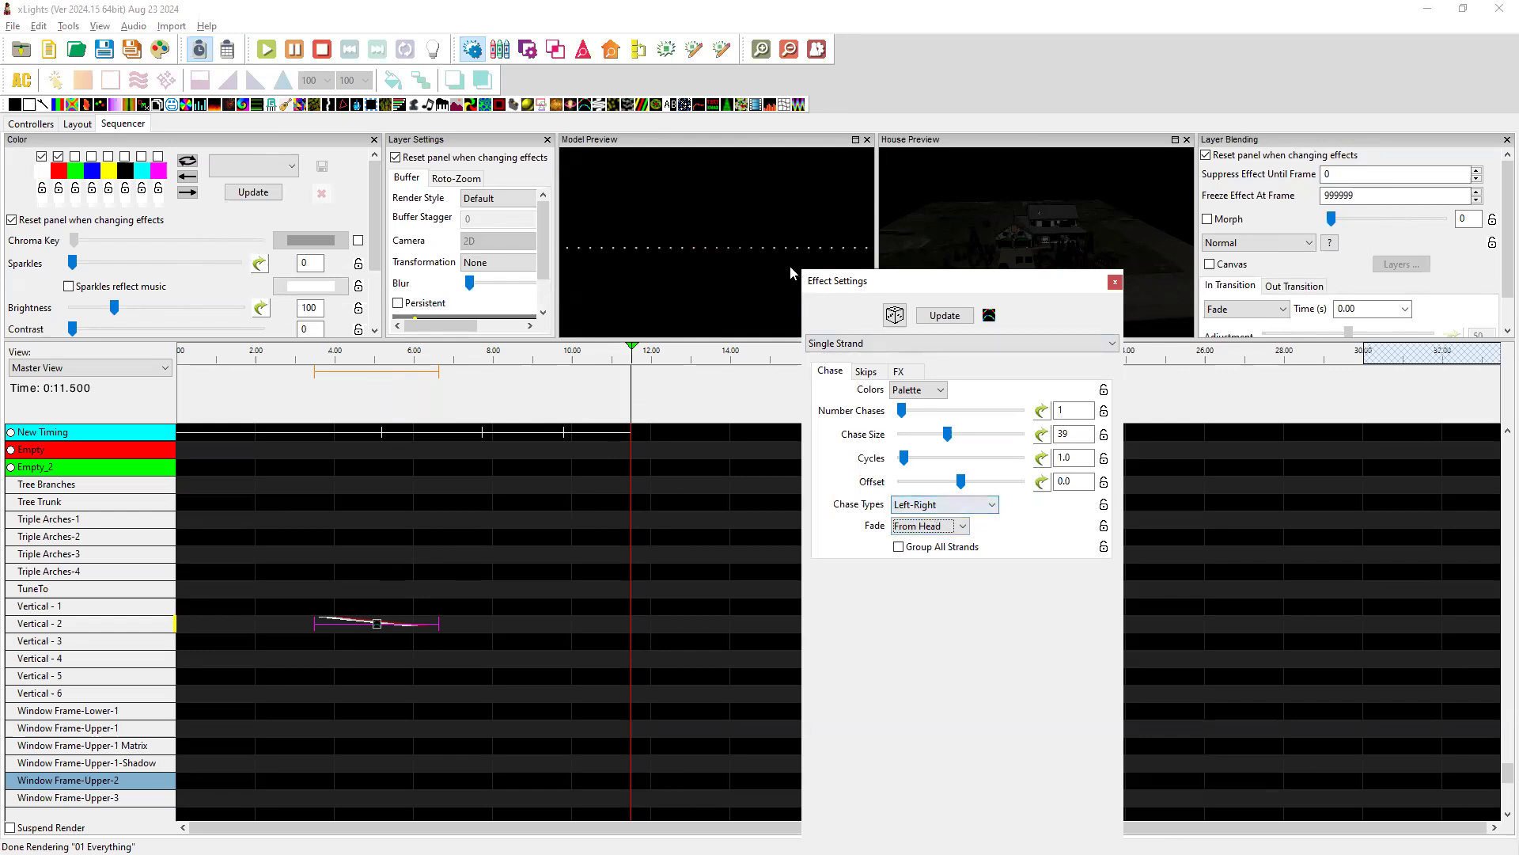
- Try the Right-Left and Bounce from Left chase types on the Single Strand effect and return it to Left-Right
click(922, 505)
click(918, 533)
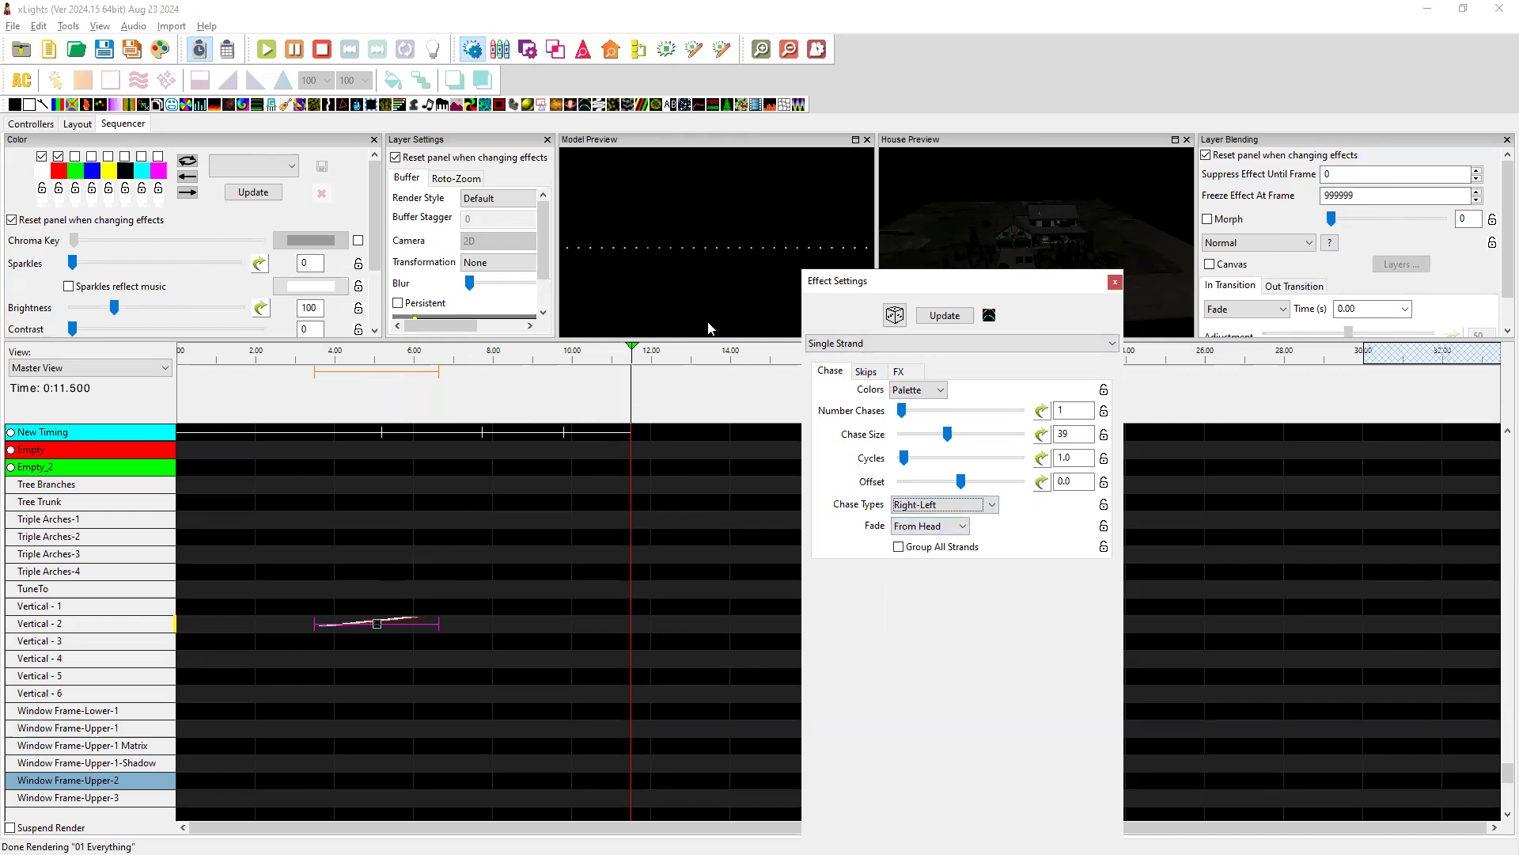
click(953, 506)
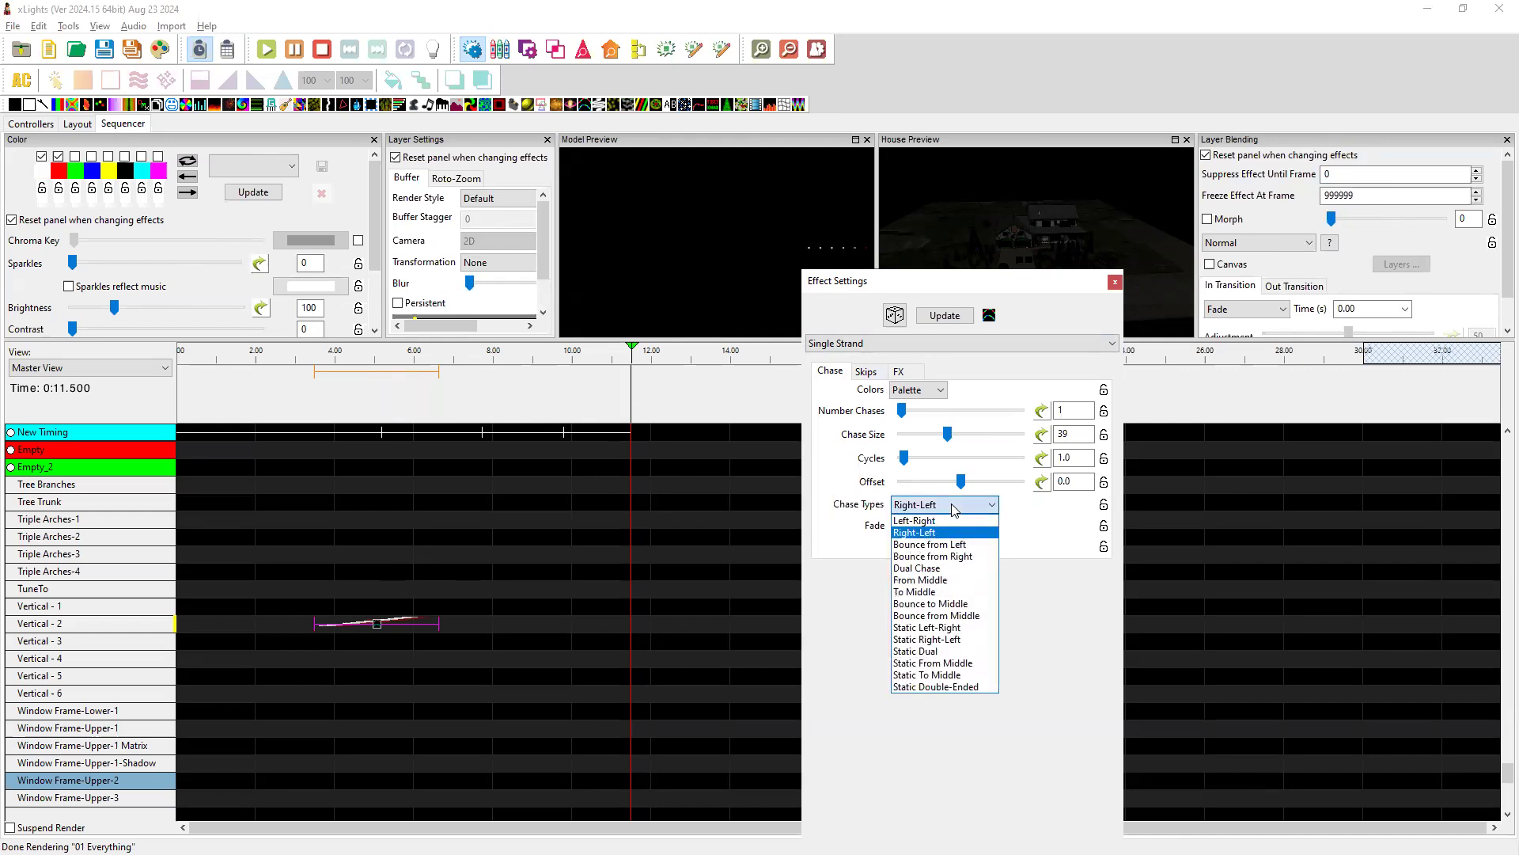
click(953, 546)
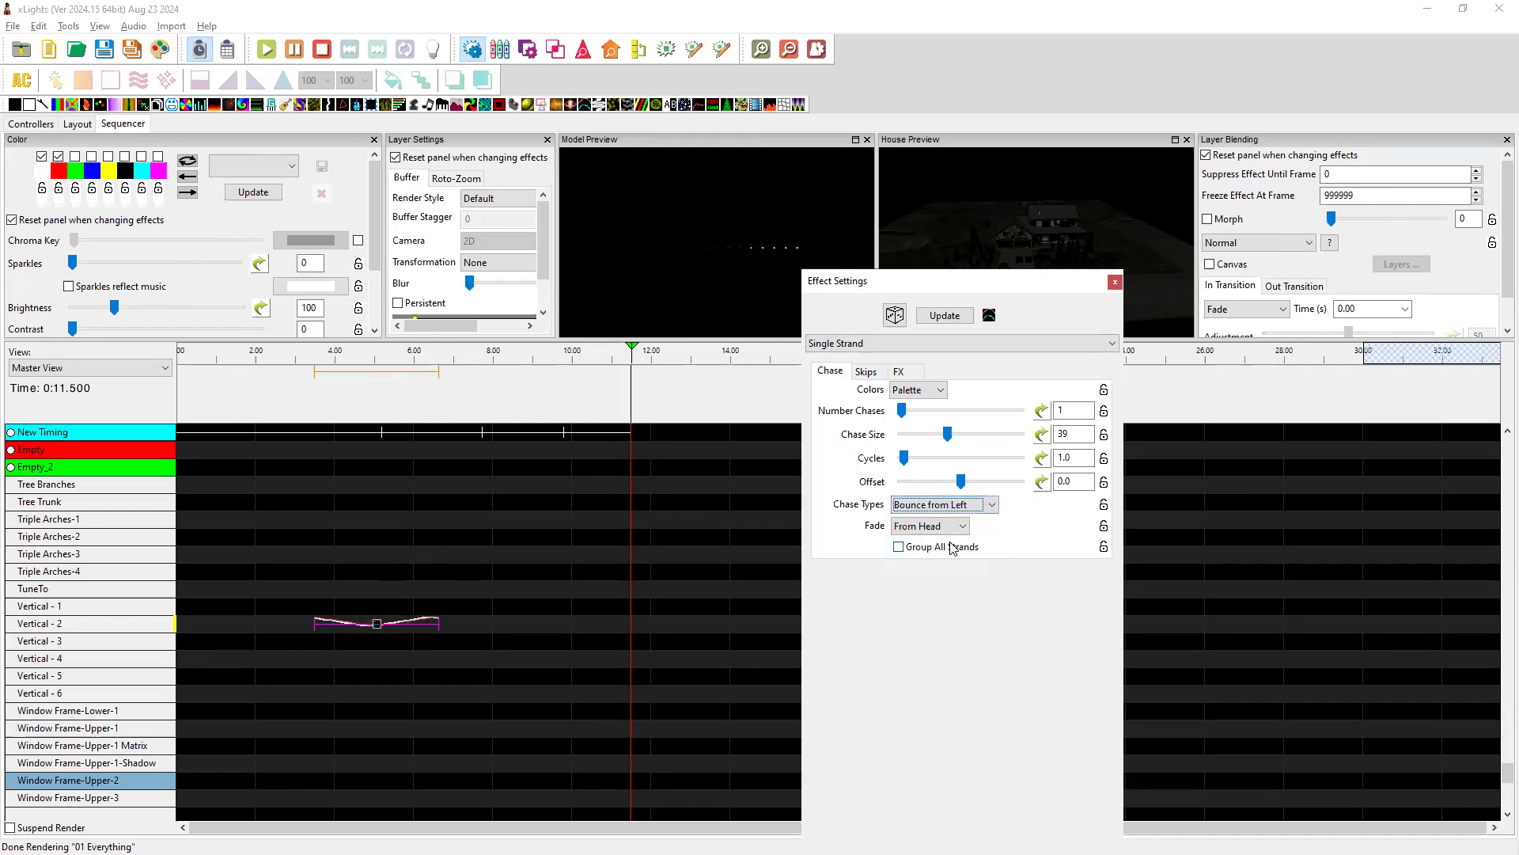
click(959, 505)
click(936, 520)
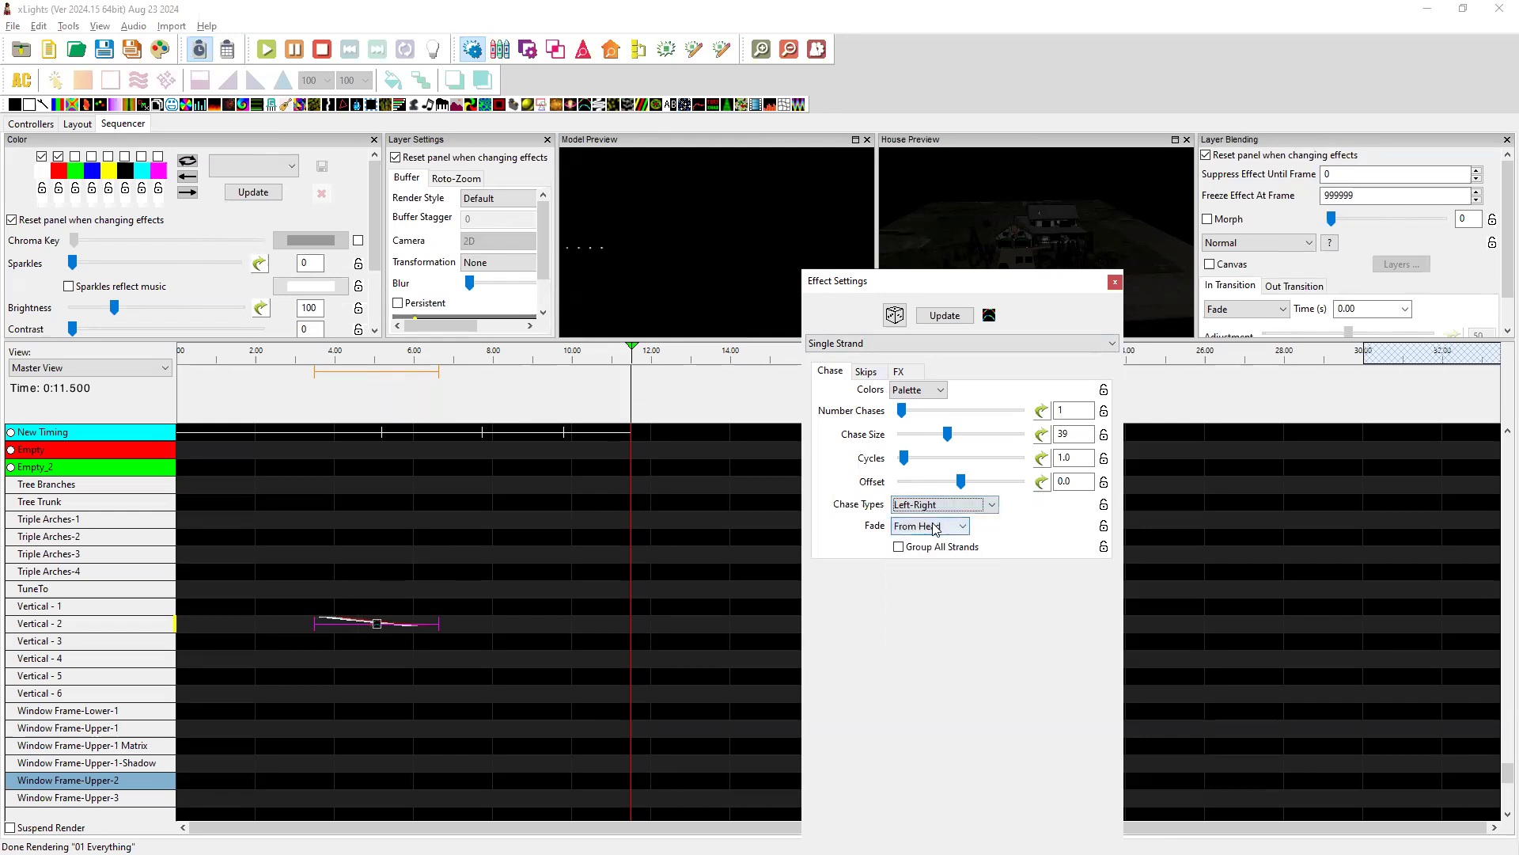
- Try the From Tail and the Head and Tail fades on the Single Strand effect and set its fade to Middle
click(929, 528)
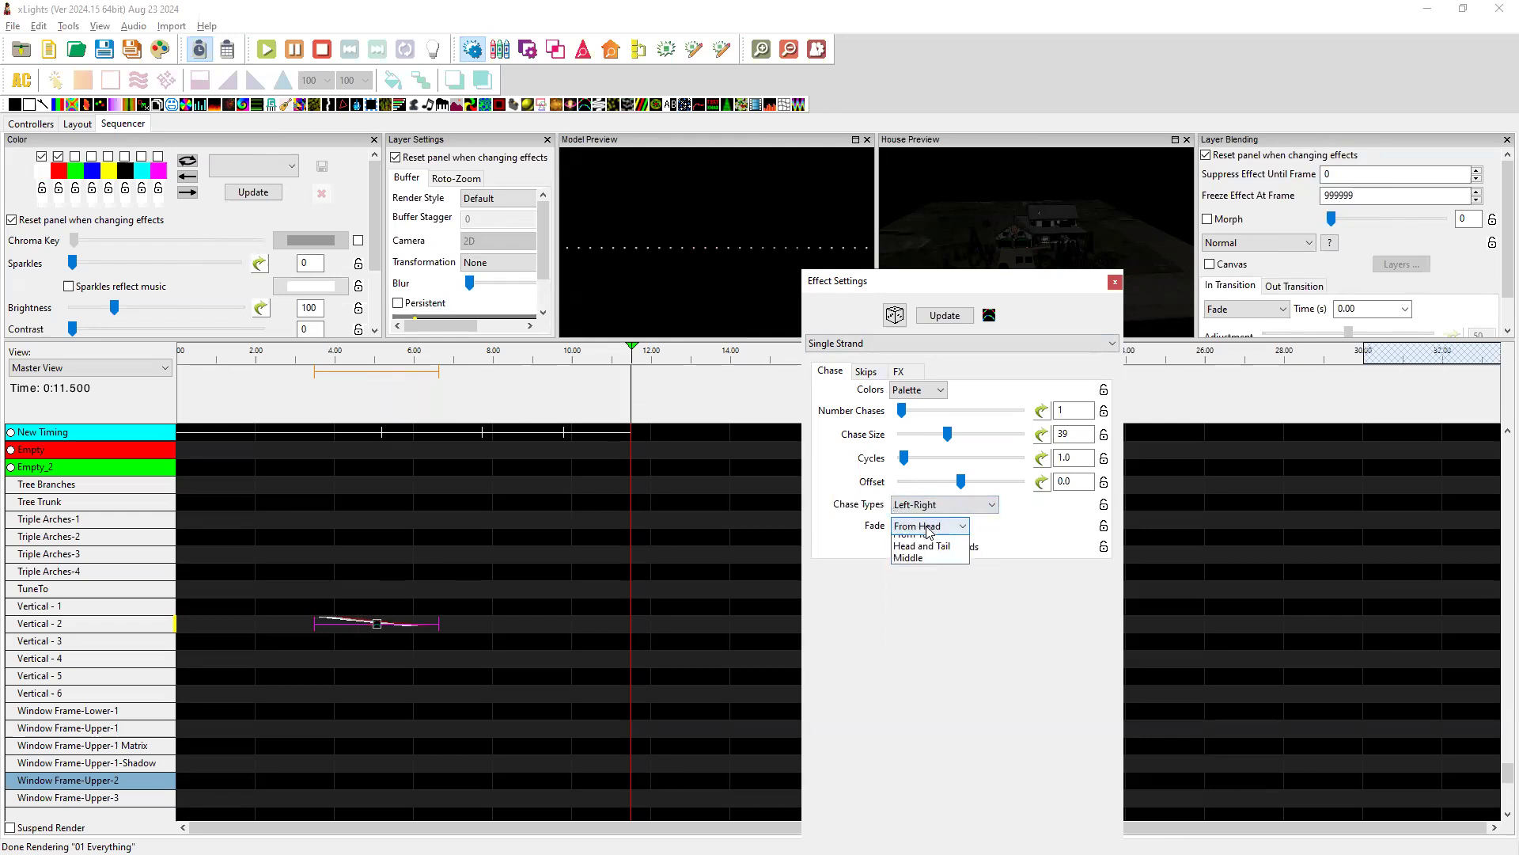
click(929, 572)
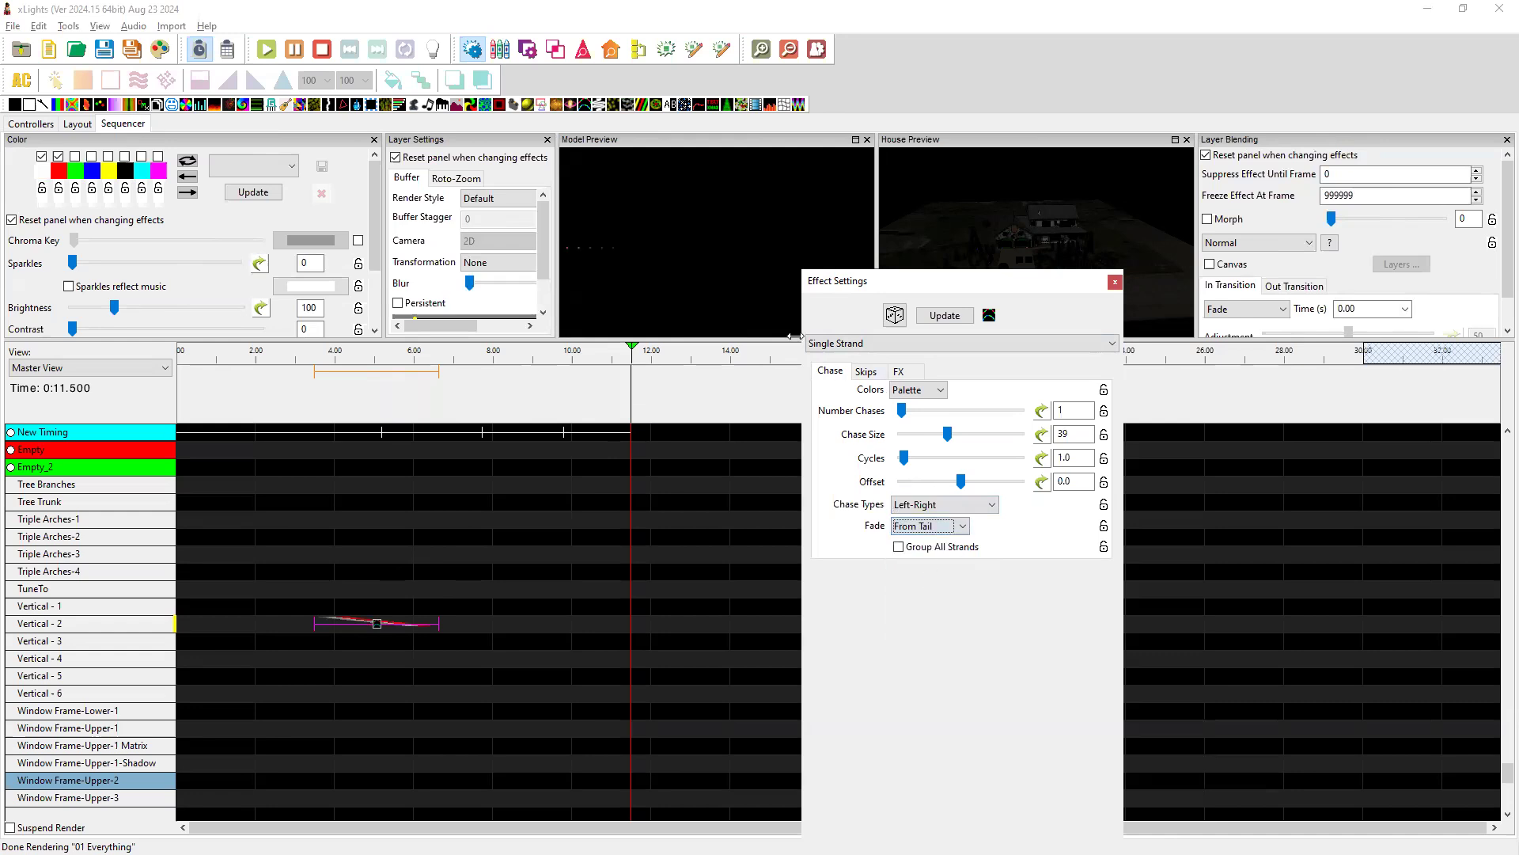
click(950, 526)
click(931, 579)
click(918, 527)
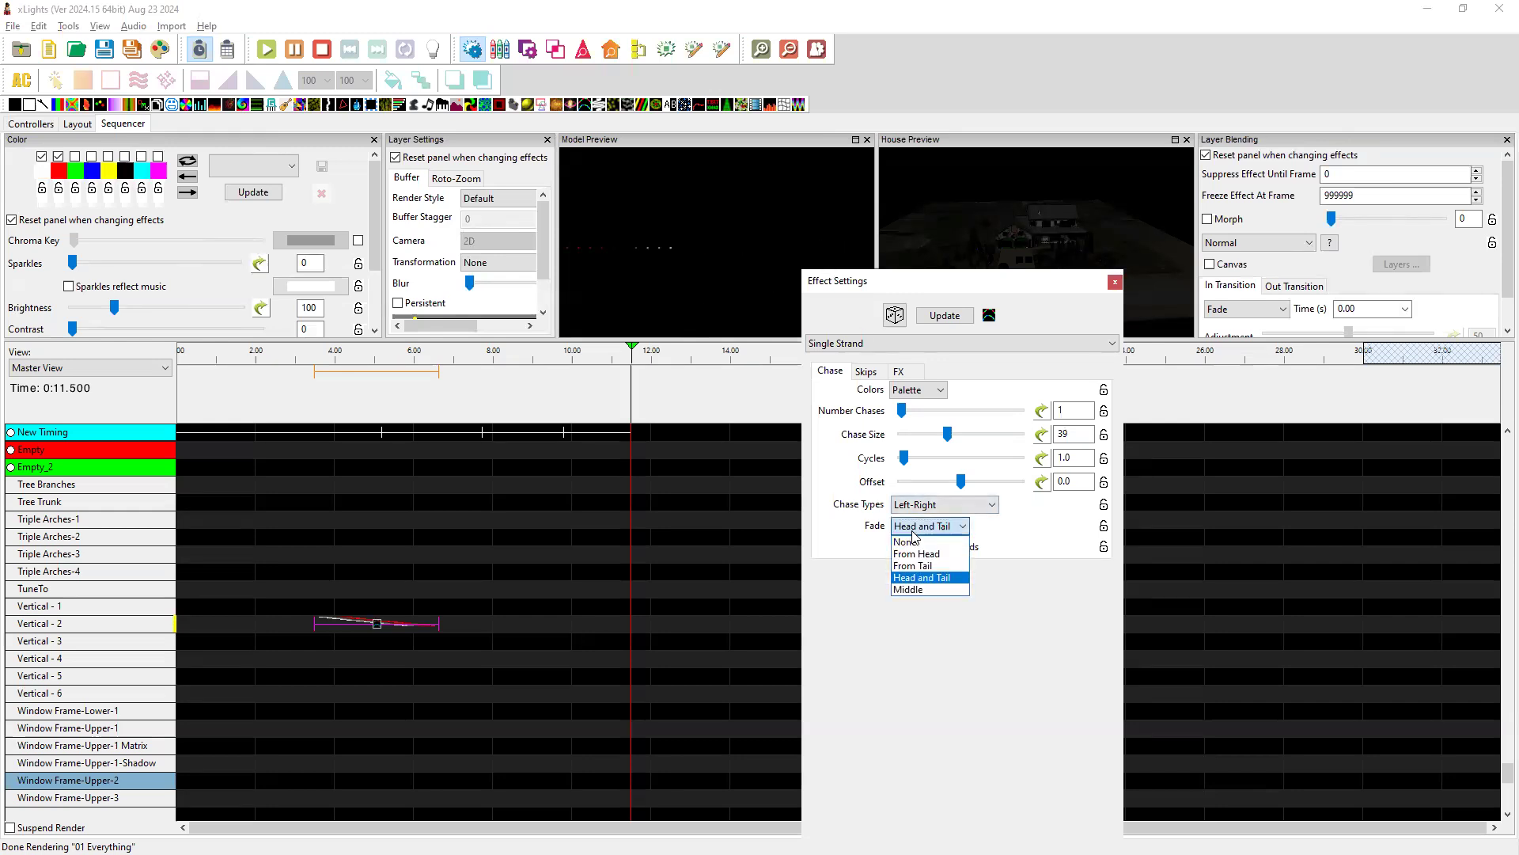
click(924, 590)
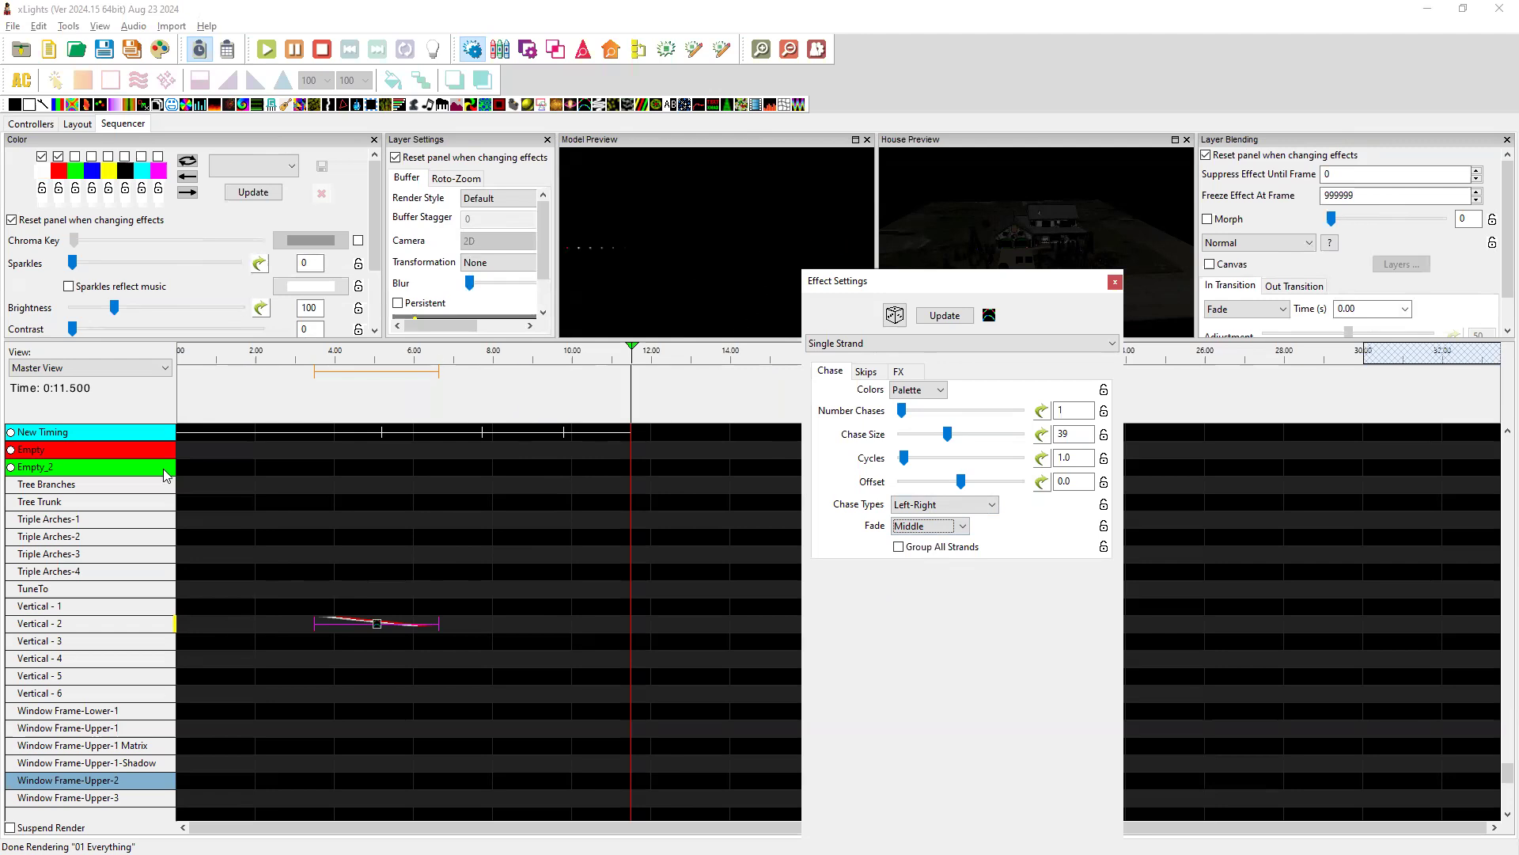
- Move the Single Strand effect up to the Triple Arches-4 row and dock the Effect Settings window between House Preview and Layer Blending
click(375, 629)
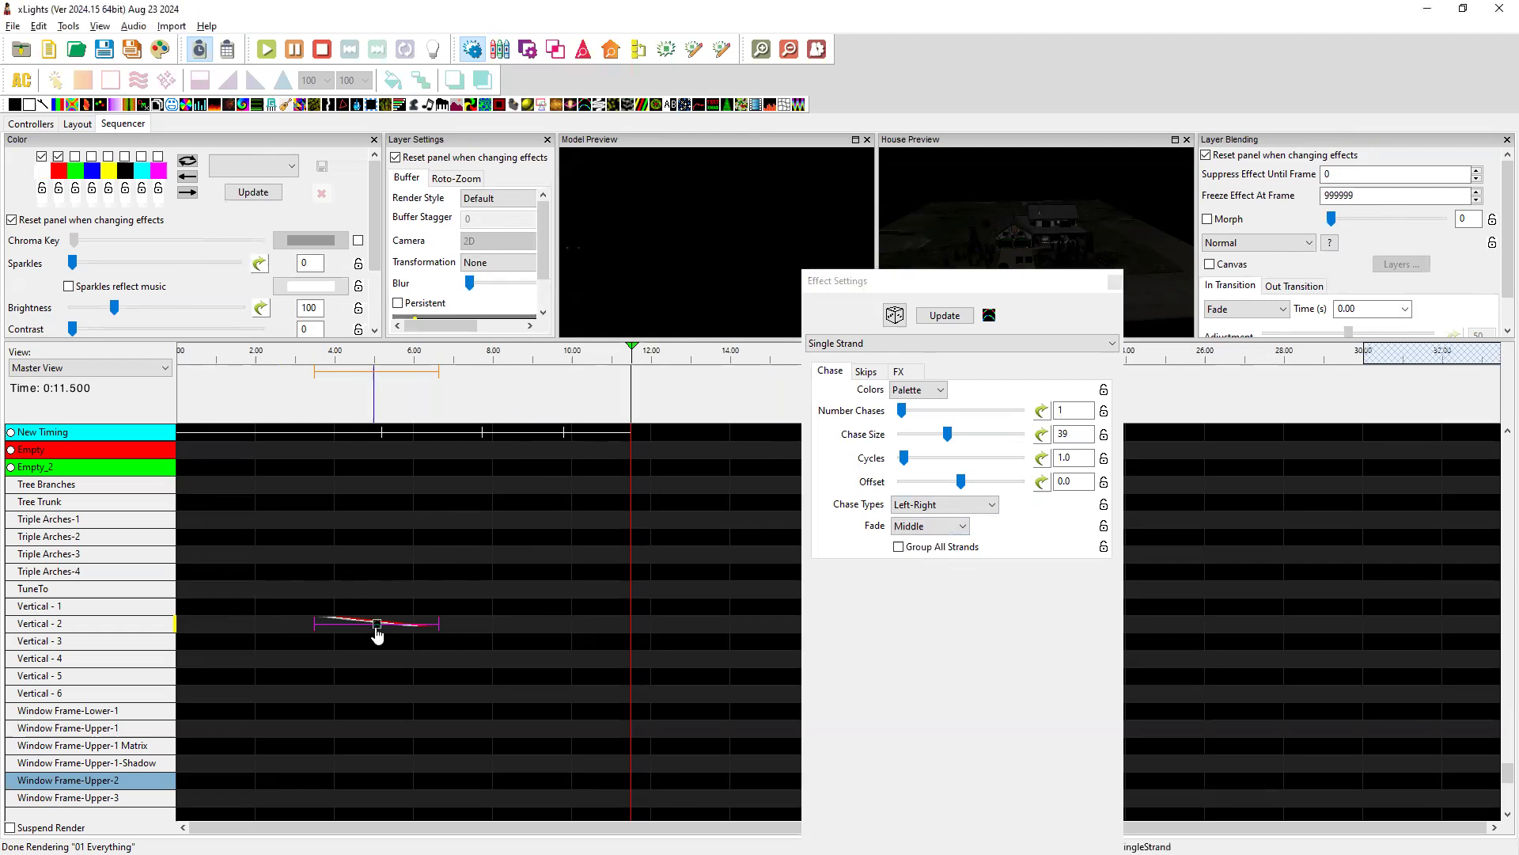
key(Up)
key(Up)
key(Up)
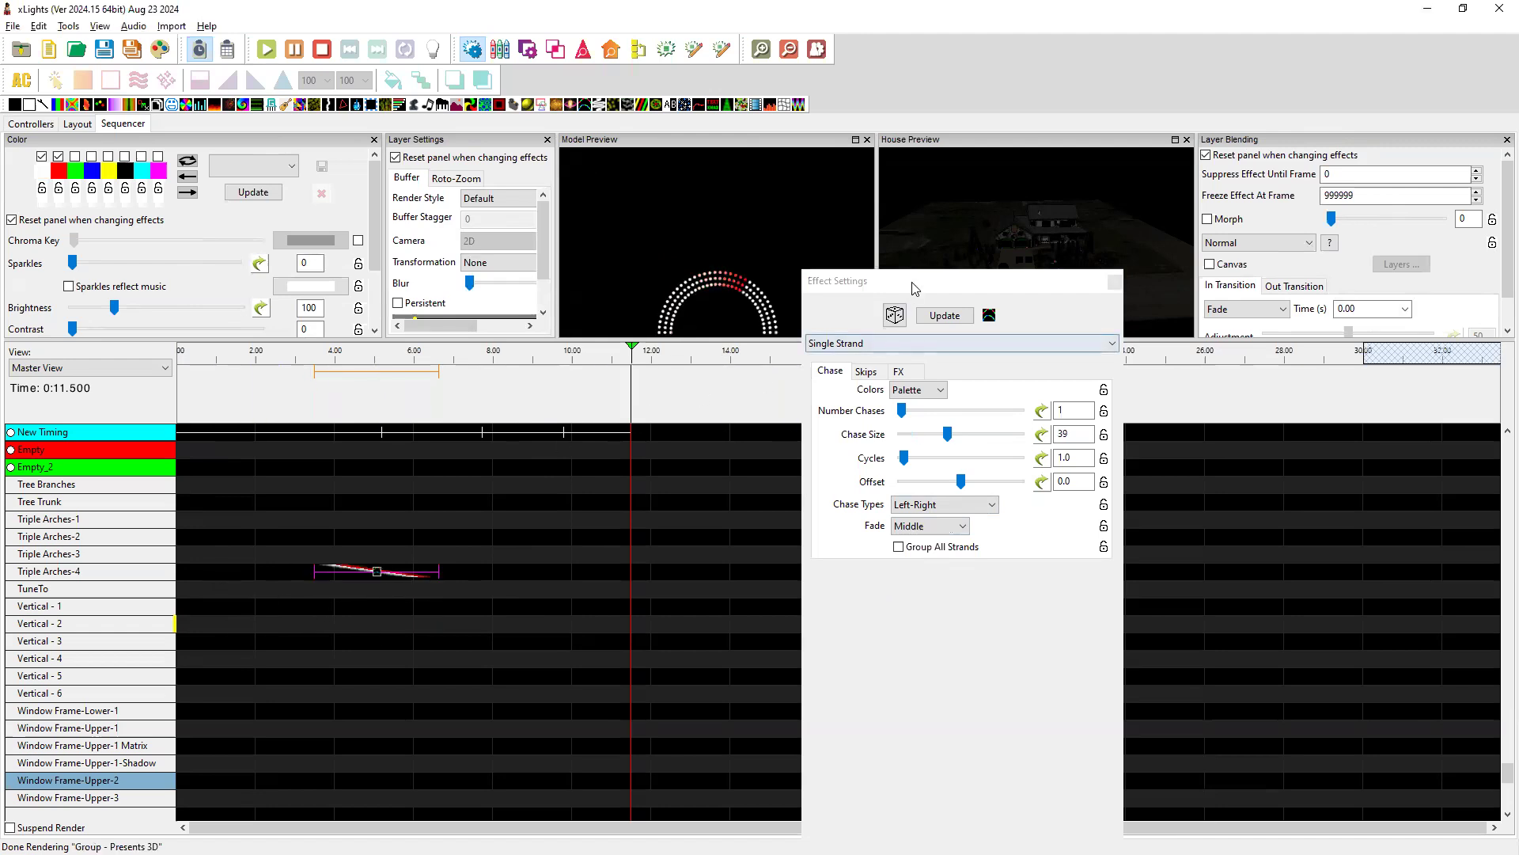
drag(839, 281, 1066, 279)
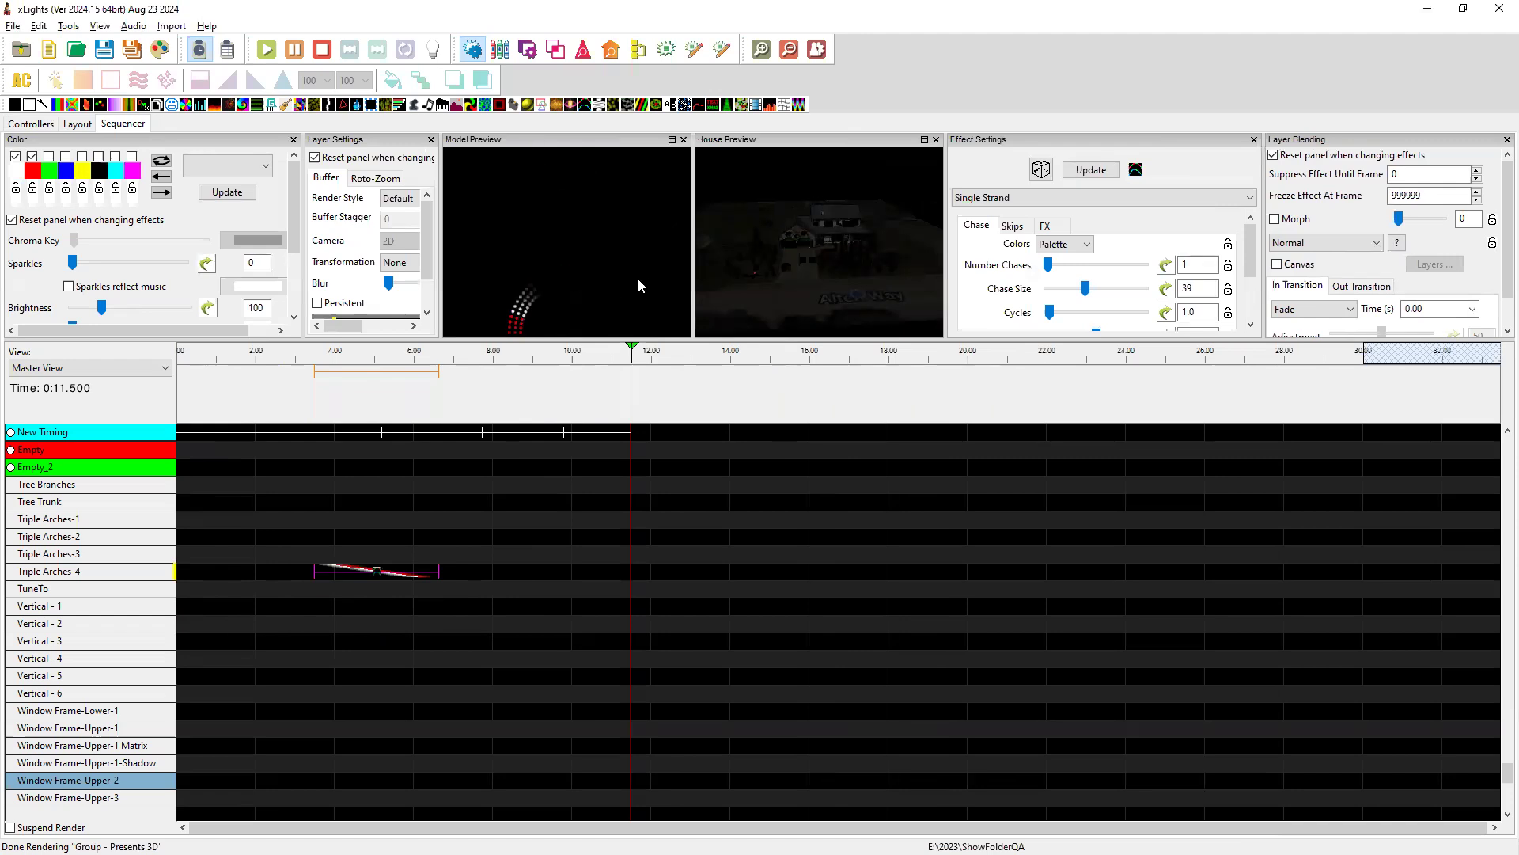
- Highlight the 'Warp Effect - Add Flip option' release note and delete the Single Strand effect from Triple Arches-4
key(alt+Tab)
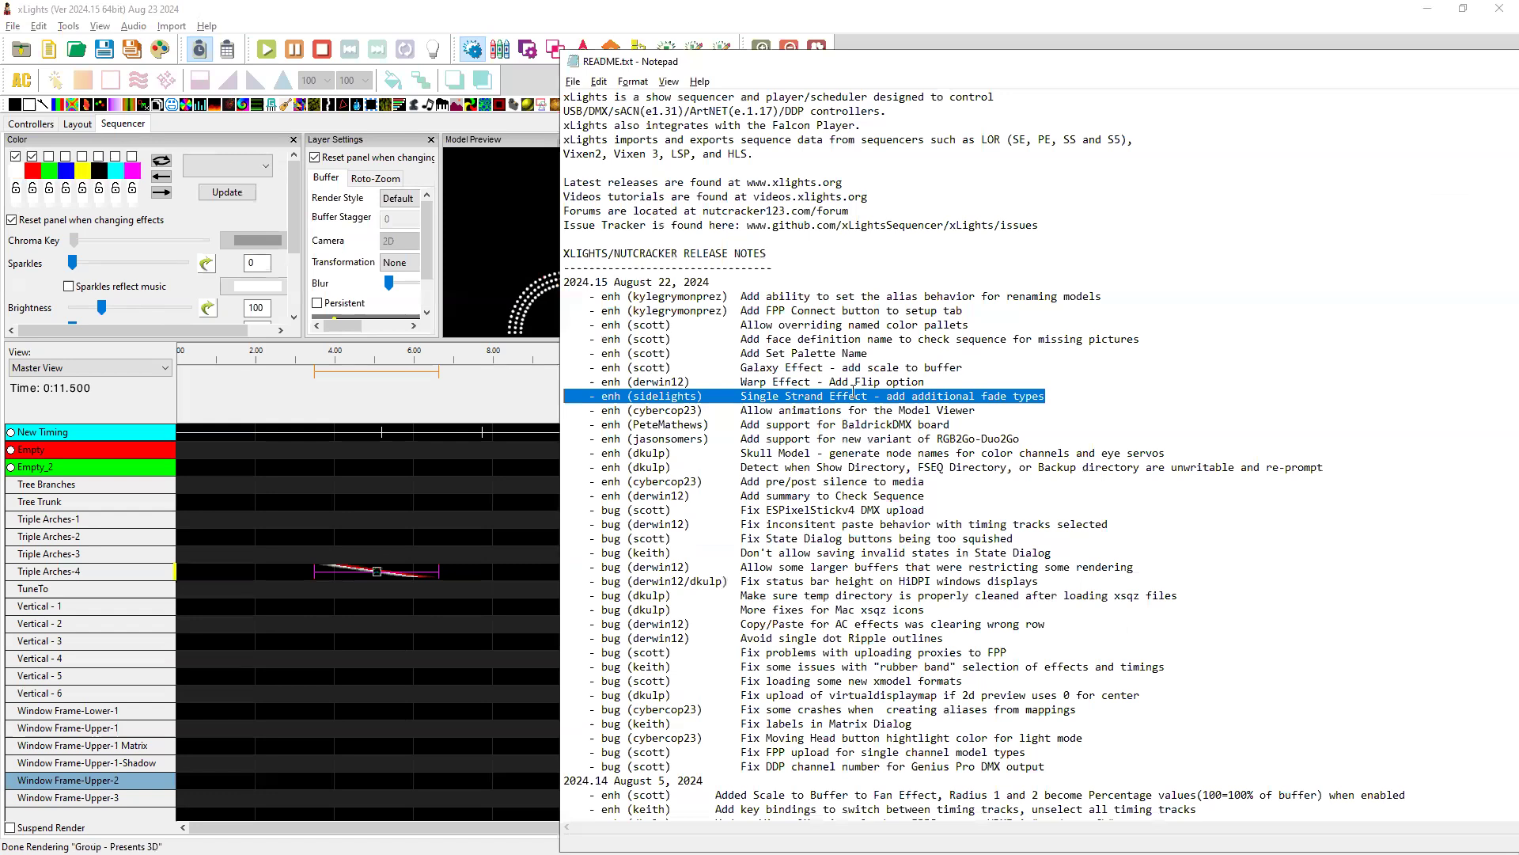
drag(960, 381, 566, 379)
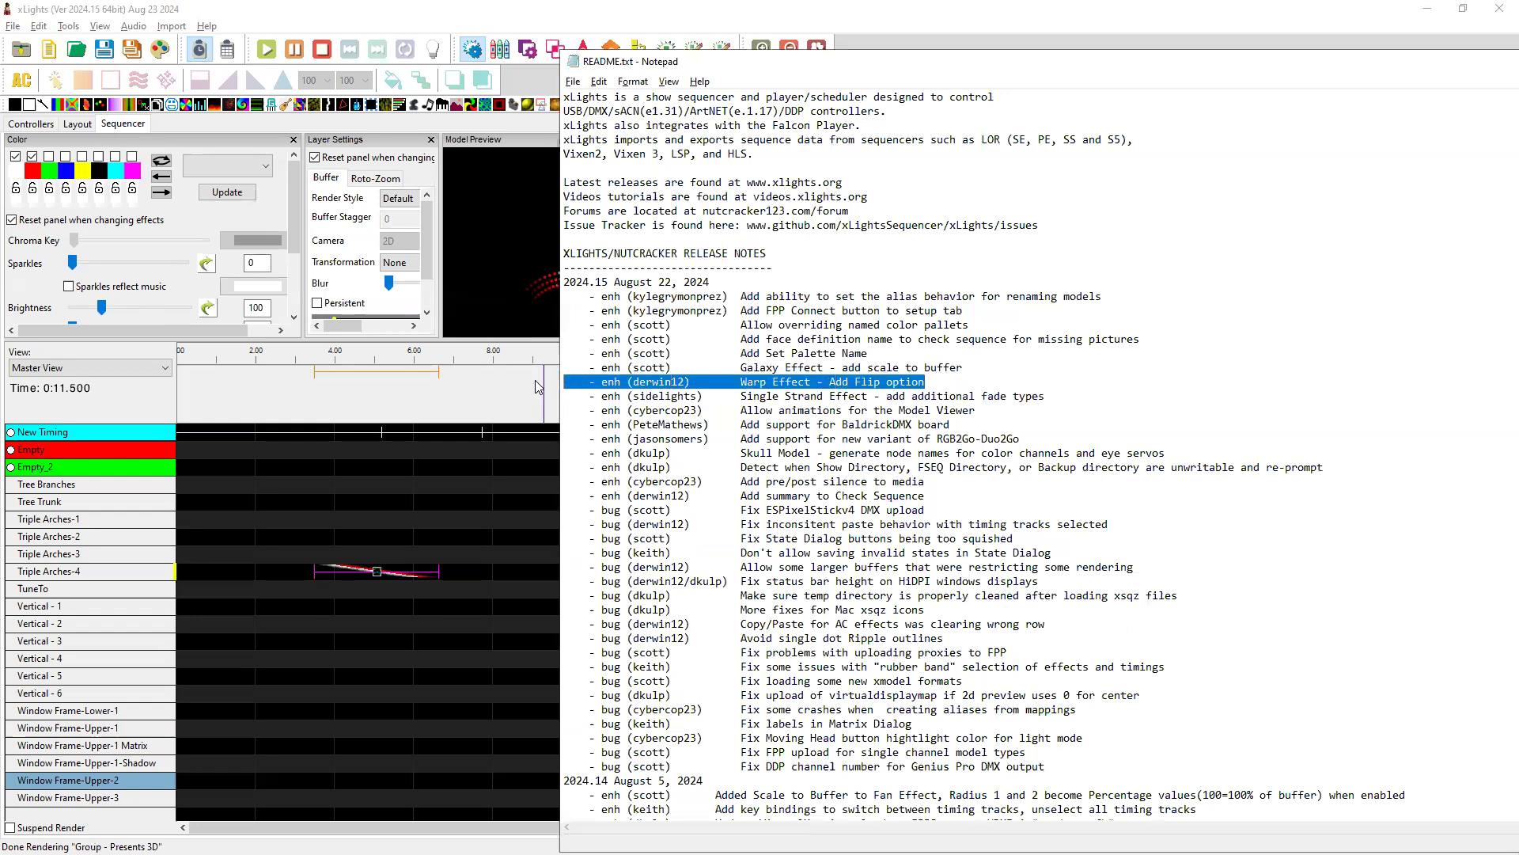
click(425, 520)
click(382, 572)
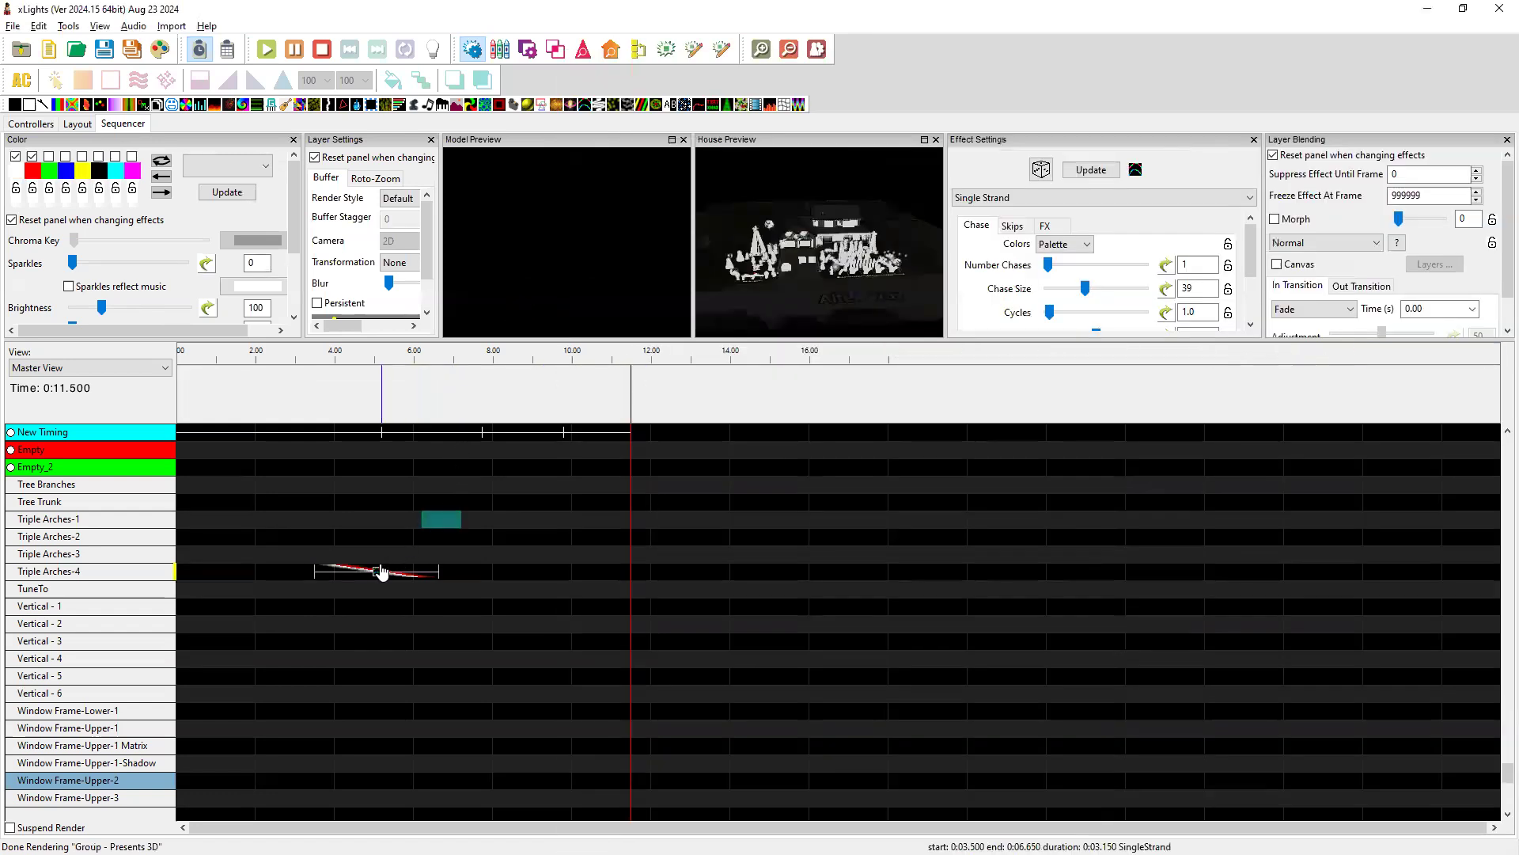
key(Delete)
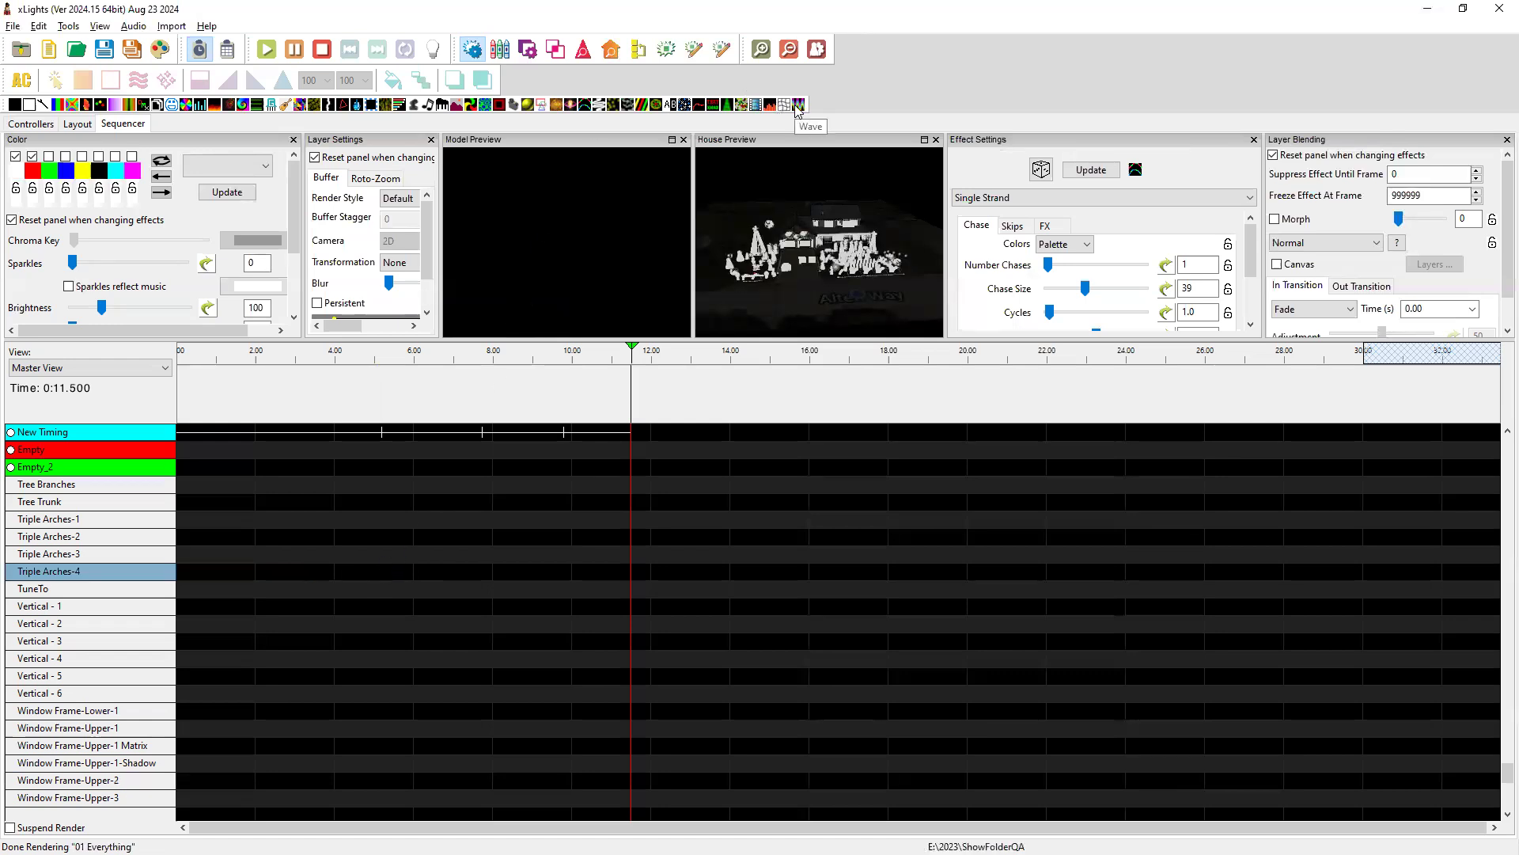
- Place a Warp effect on the Matrix Seeds row, starting at about 5.3 seconds and lasting about one second
click(798, 105)
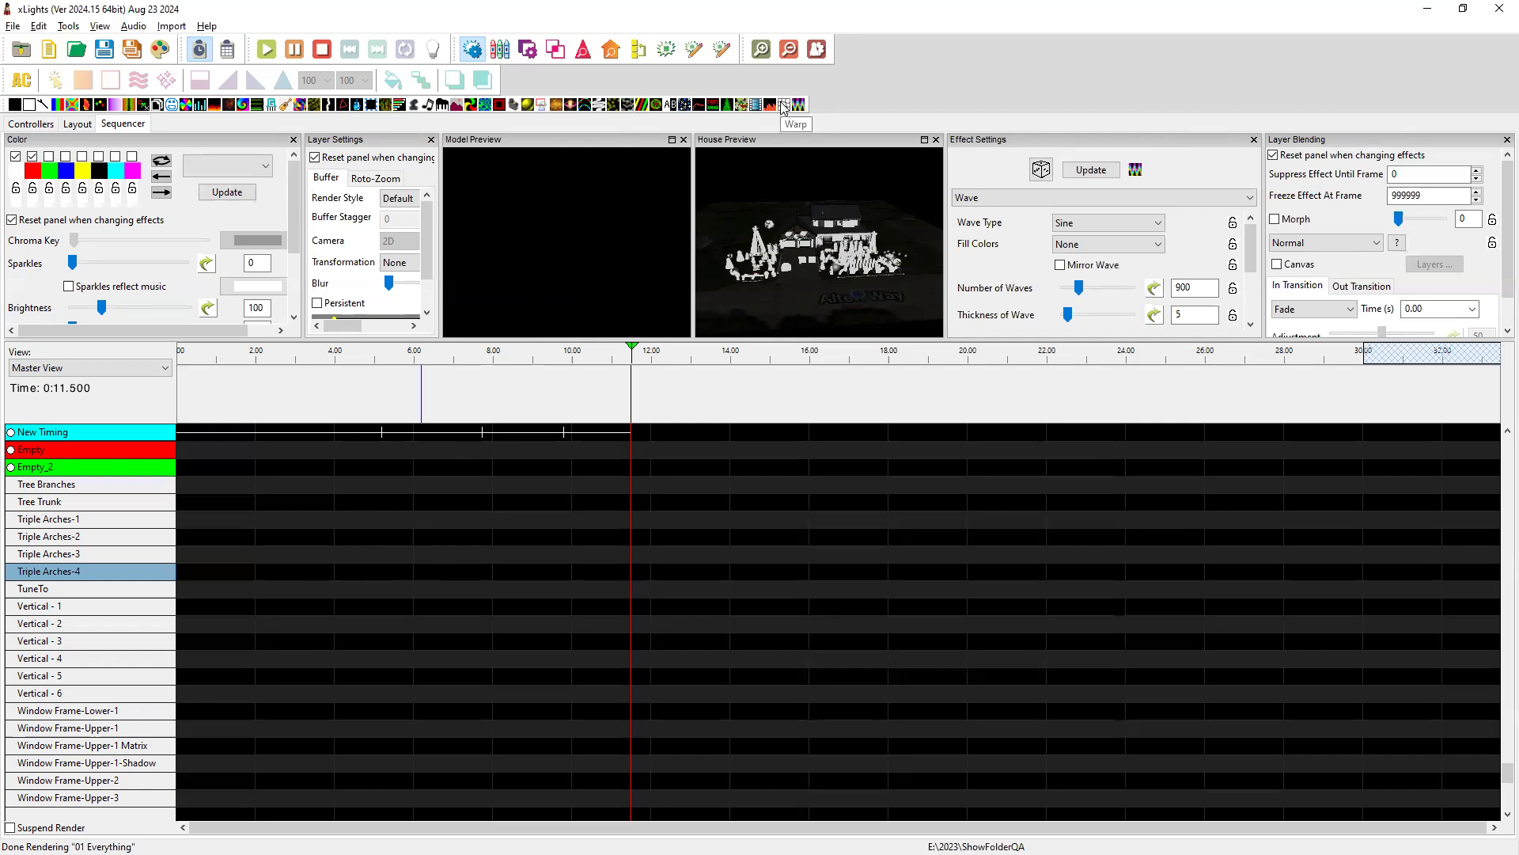
drag(783, 107, 792, 441)
scroll(362, 678, down, 6)
scroll(362, 677, up, 11)
scroll(364, 679, up, 8)
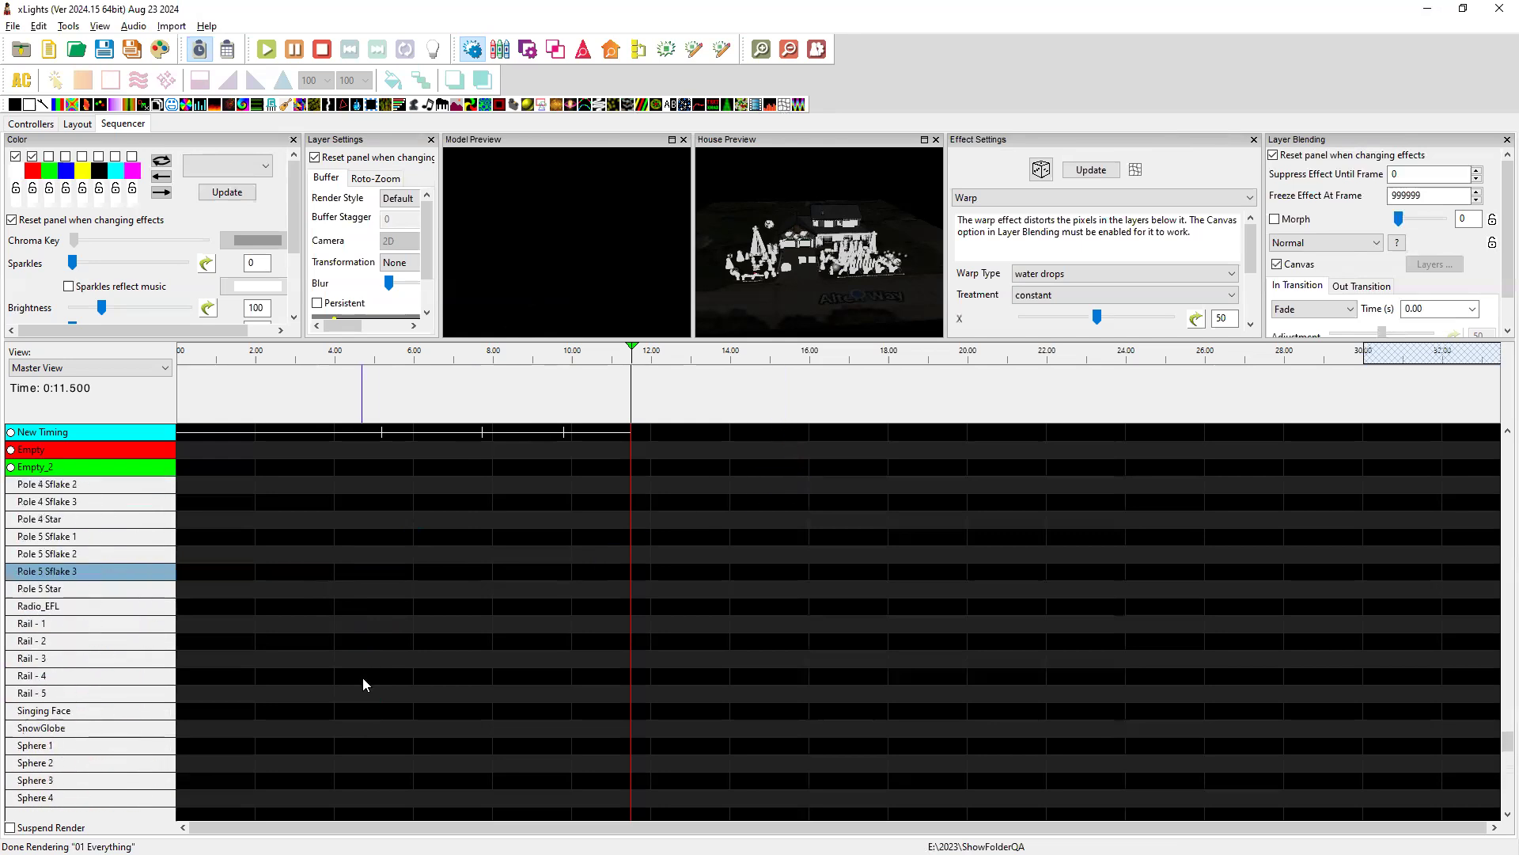
scroll(363, 679, up, 10)
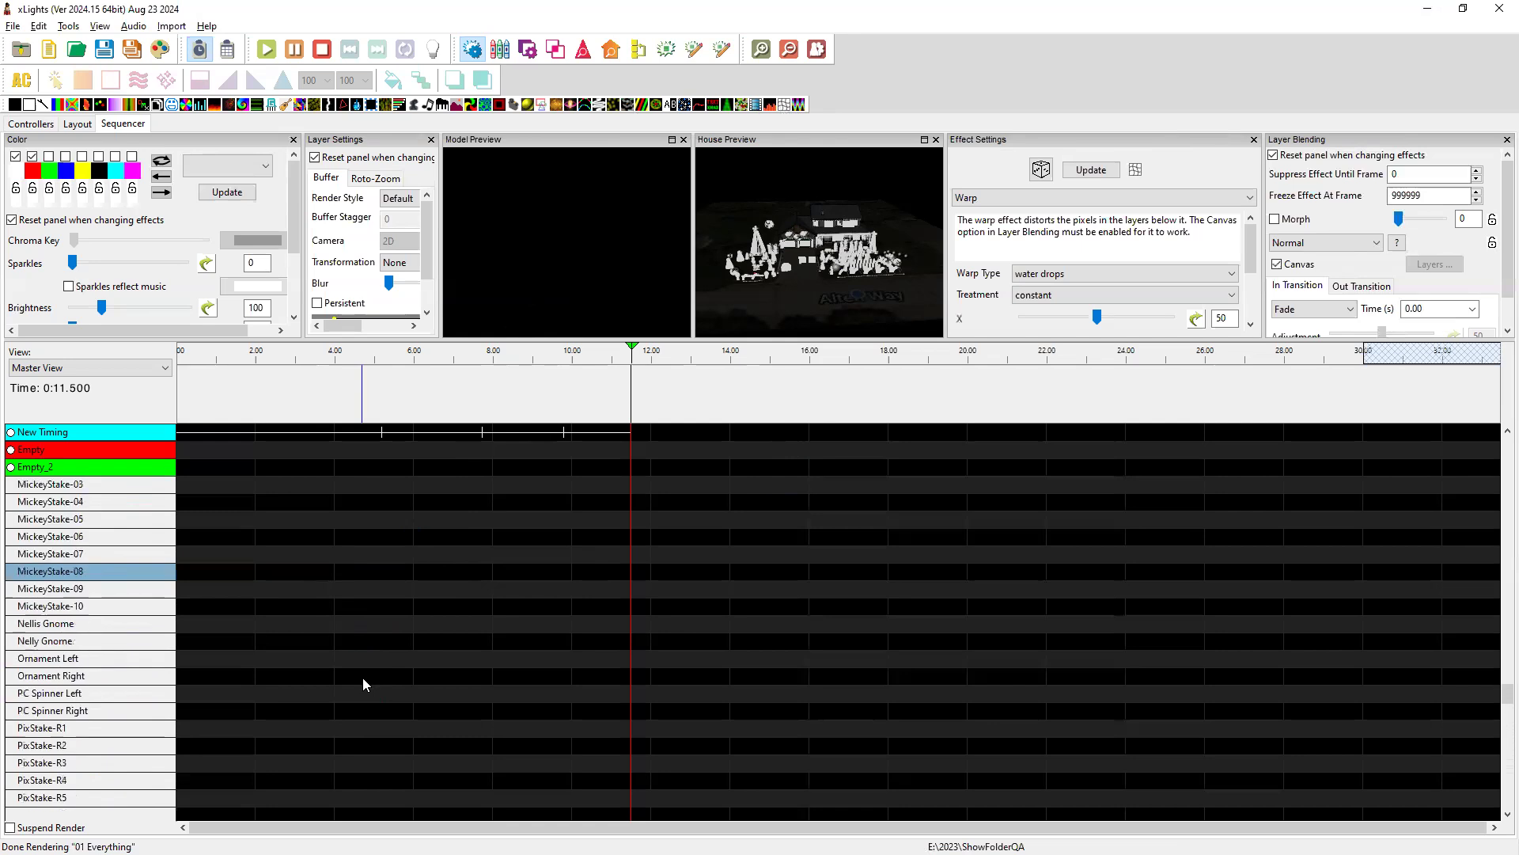
scroll(363, 677, up, 2)
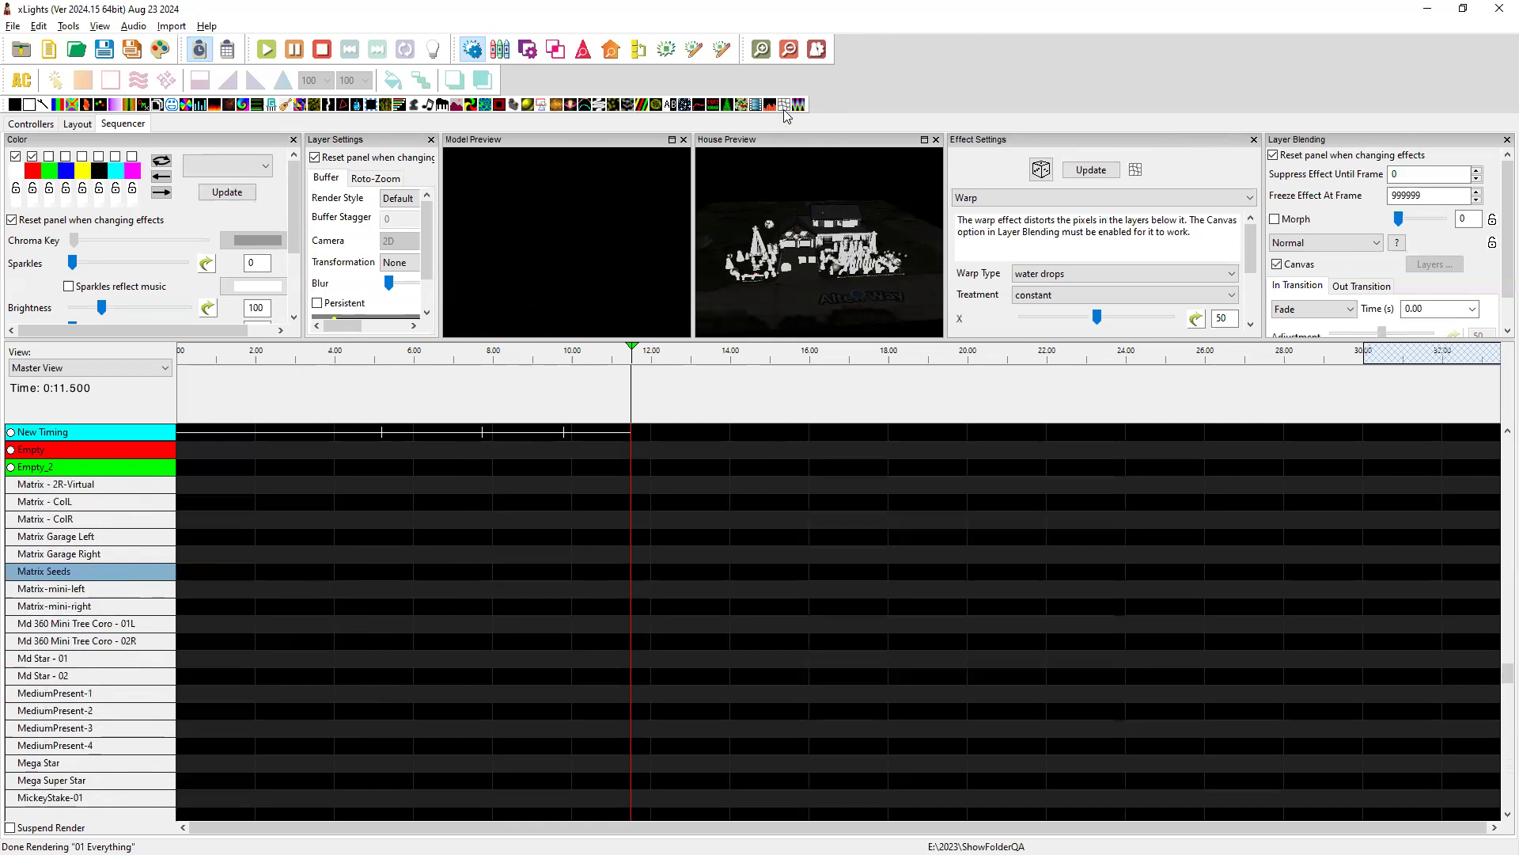
drag(783, 113, 406, 572)
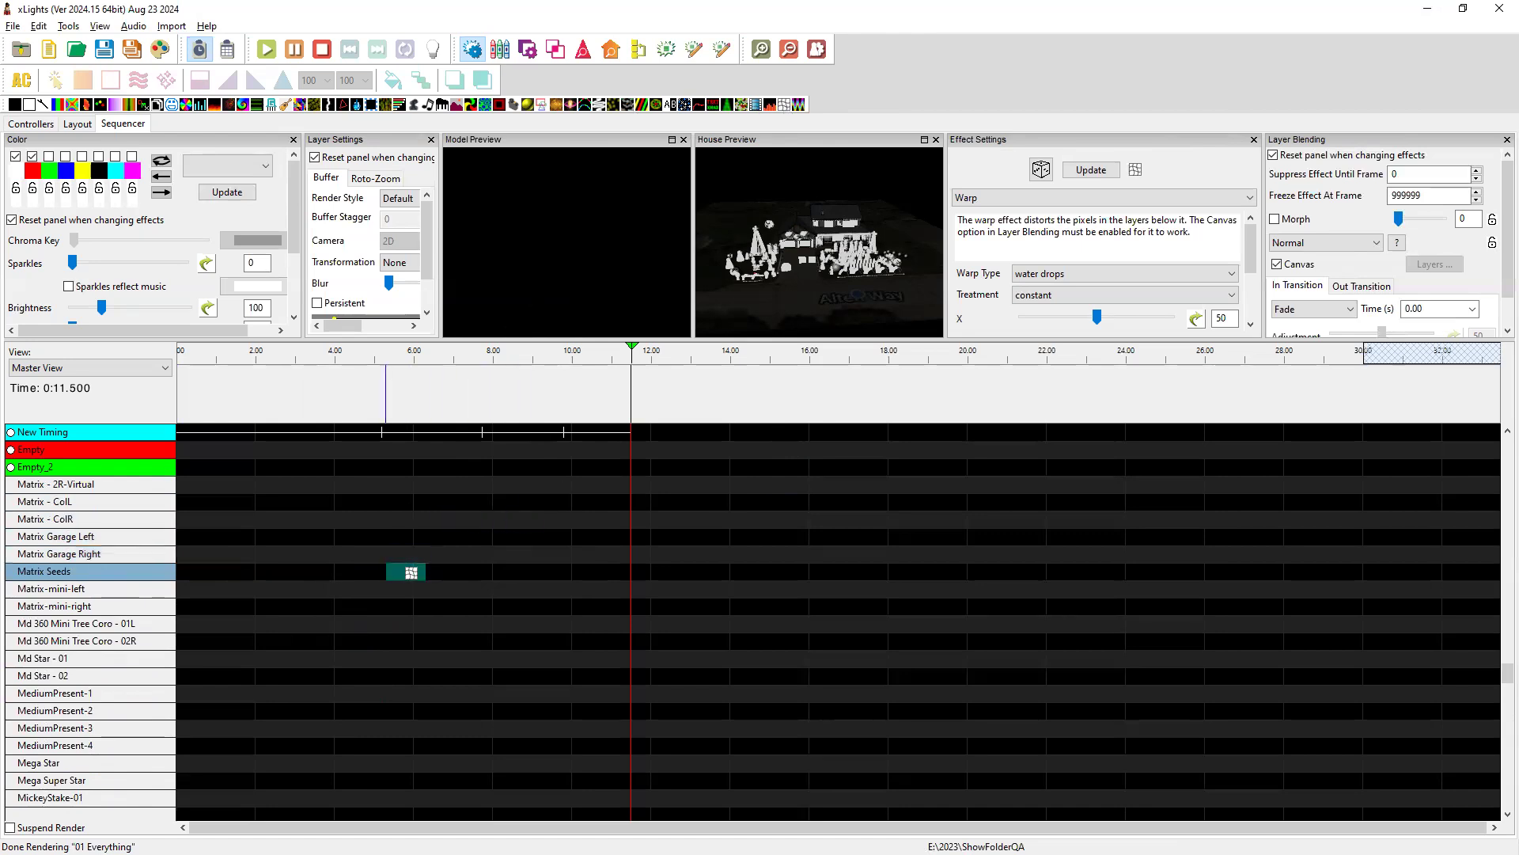
- Insert a layer below Matrix Seeds and place a Bars effect with 0.0 cycles on it, directly under the Warp effect
right_click(90, 570)
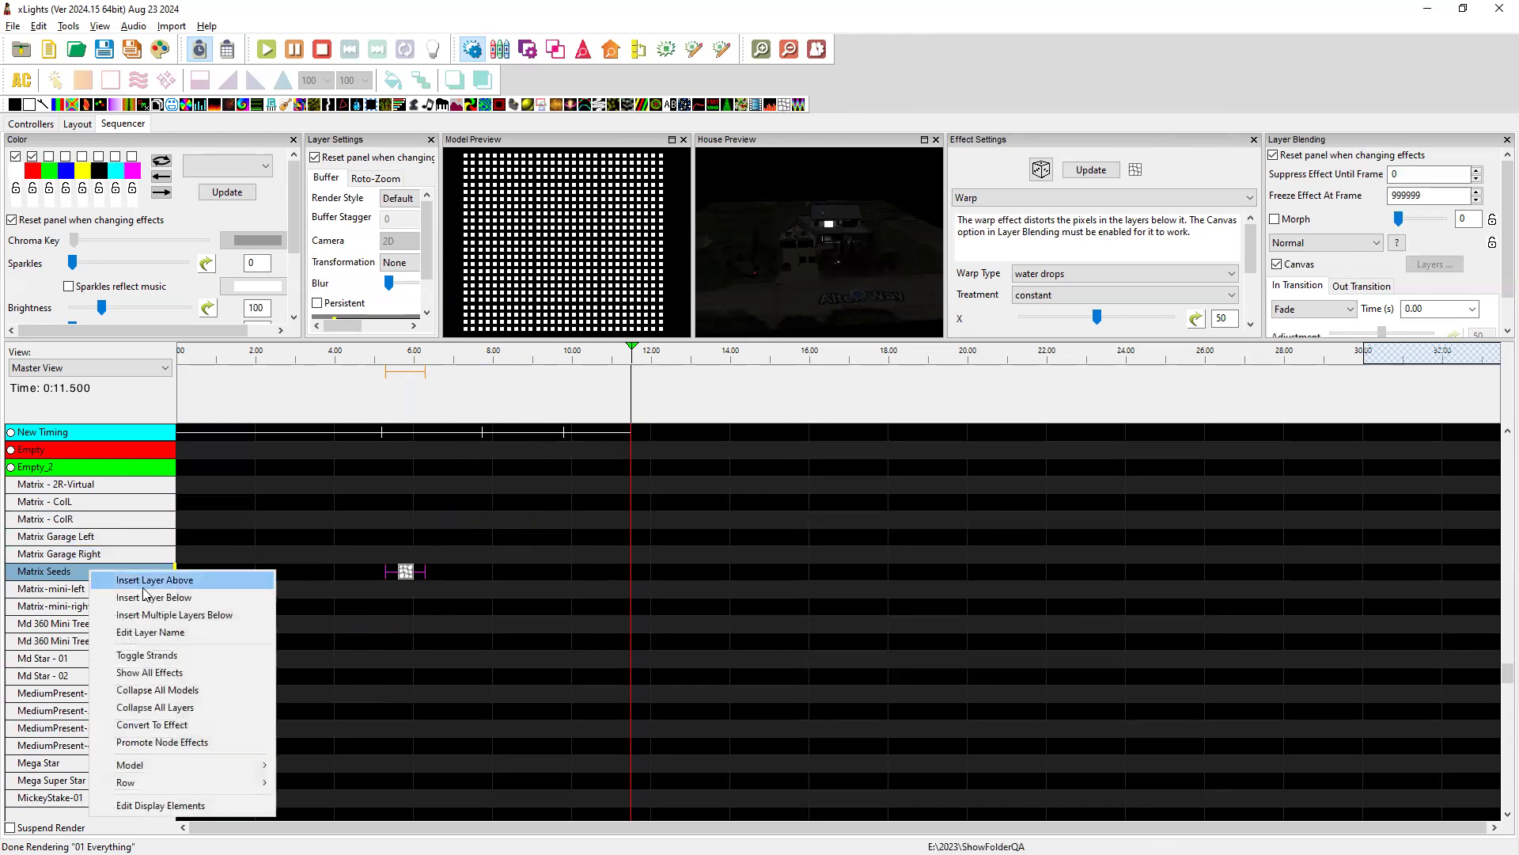
click(157, 604)
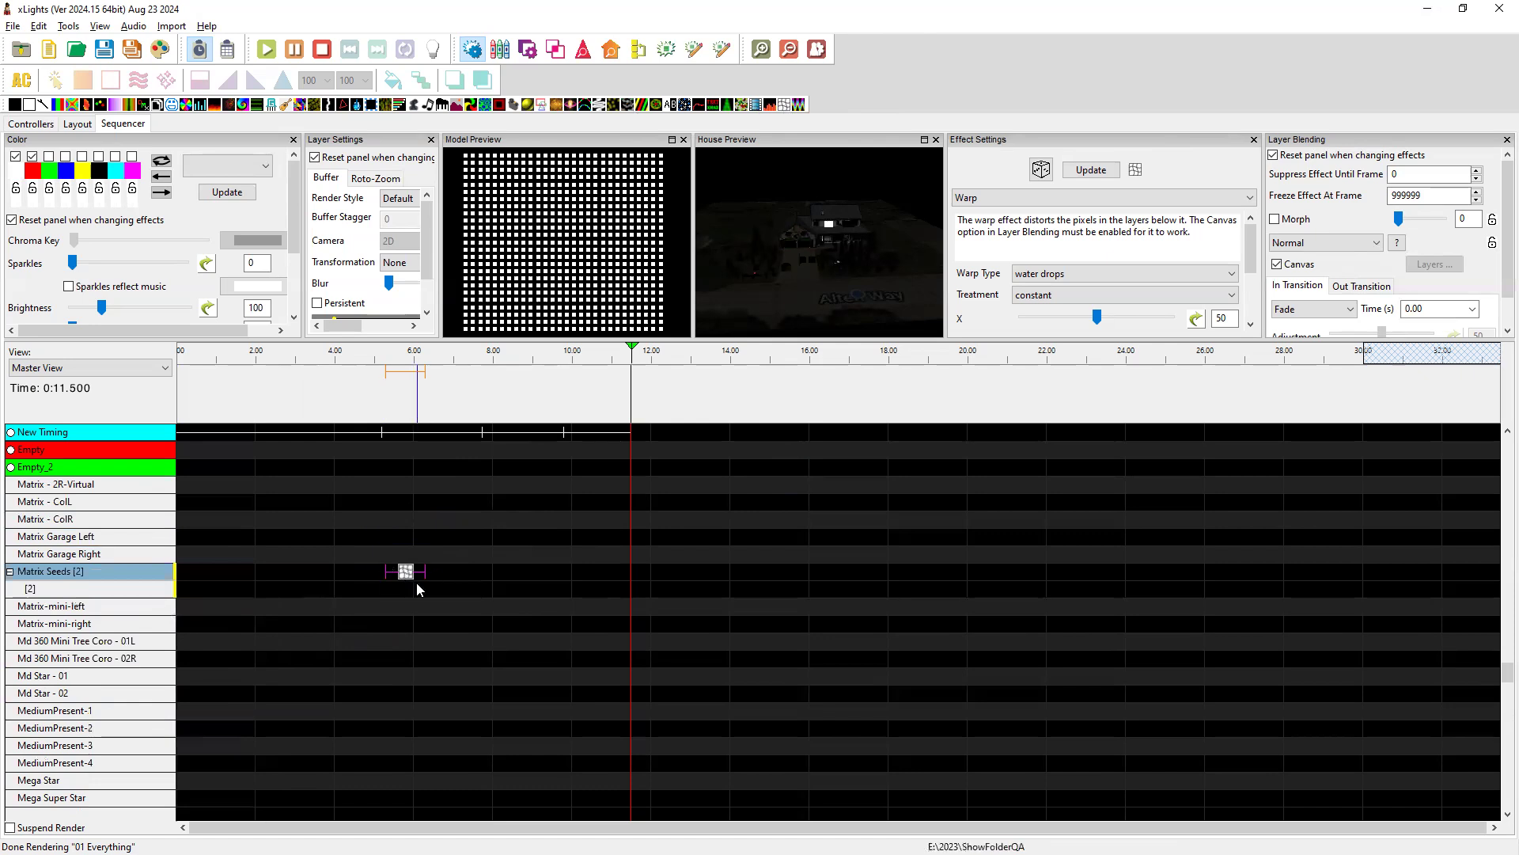
drag(57, 104, 415, 591)
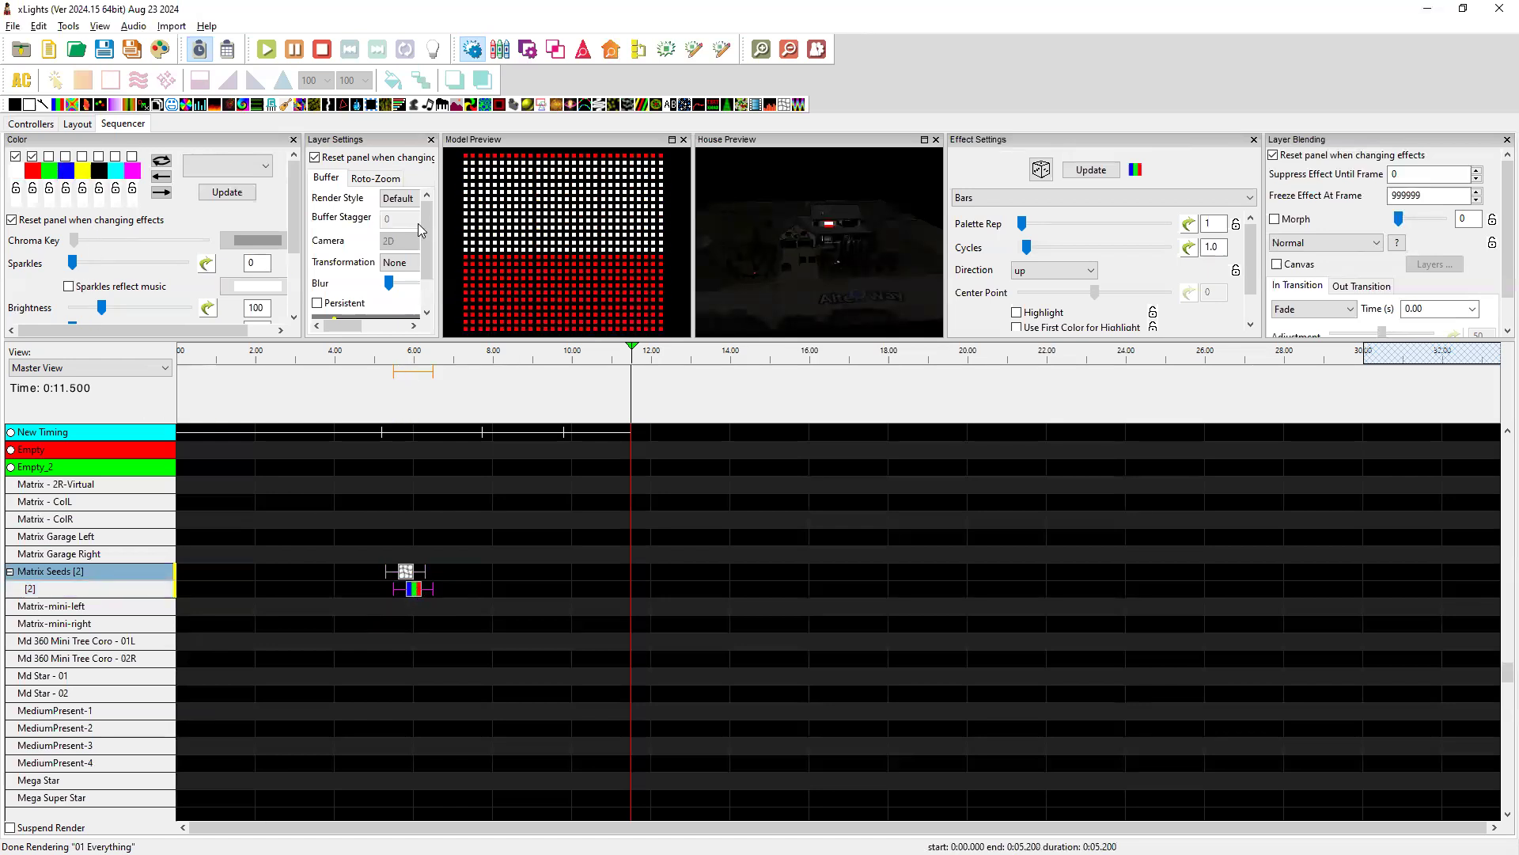
drag(1032, 255, 1015, 248)
drag(413, 599, 411, 599)
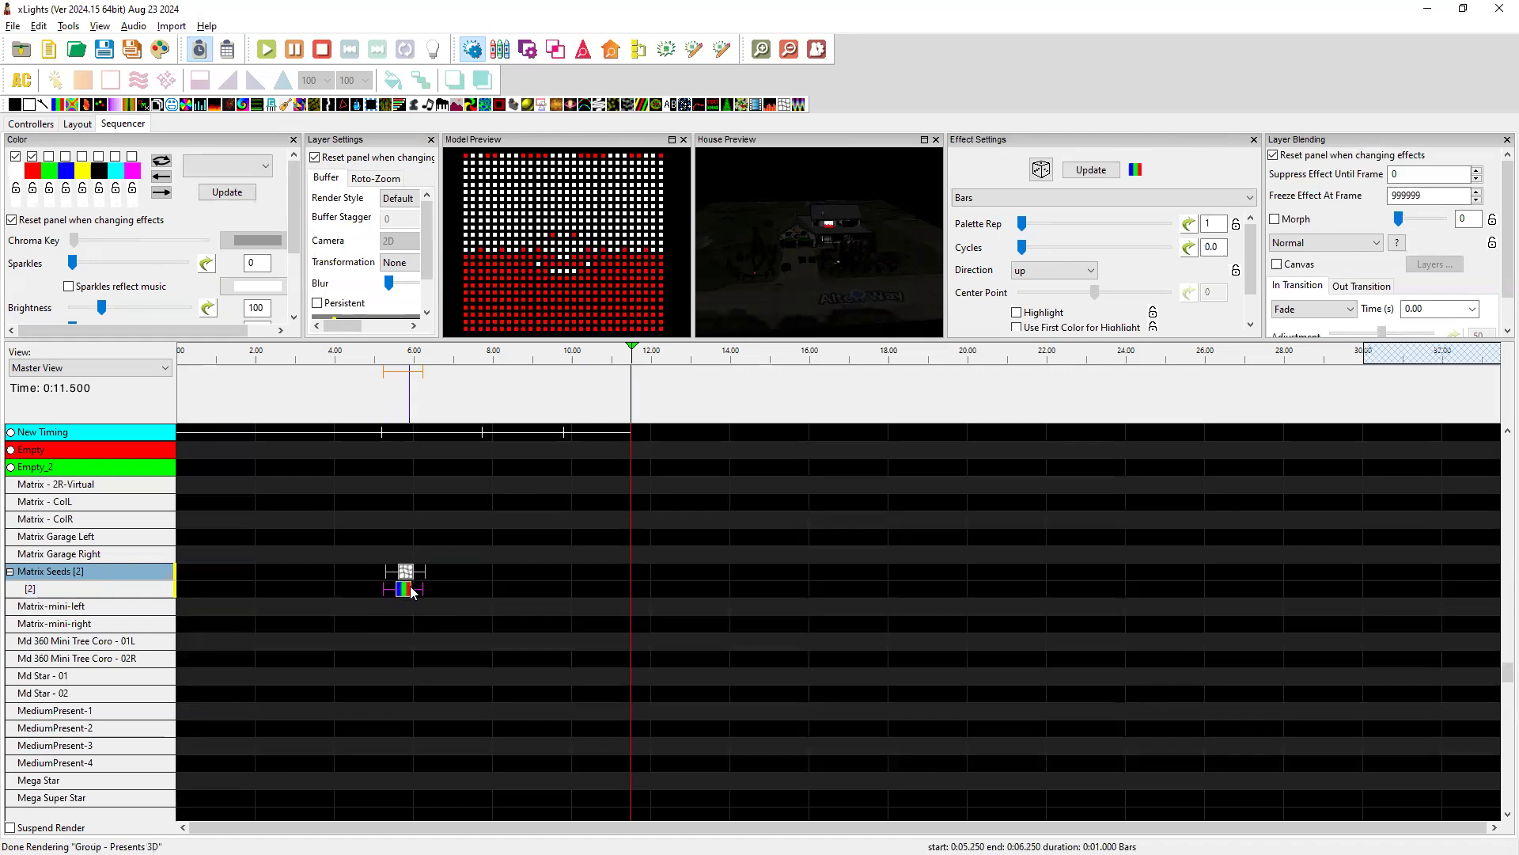
- Enlarge the settings area above the timeline and set the Warp effect's type to flip
click(405, 573)
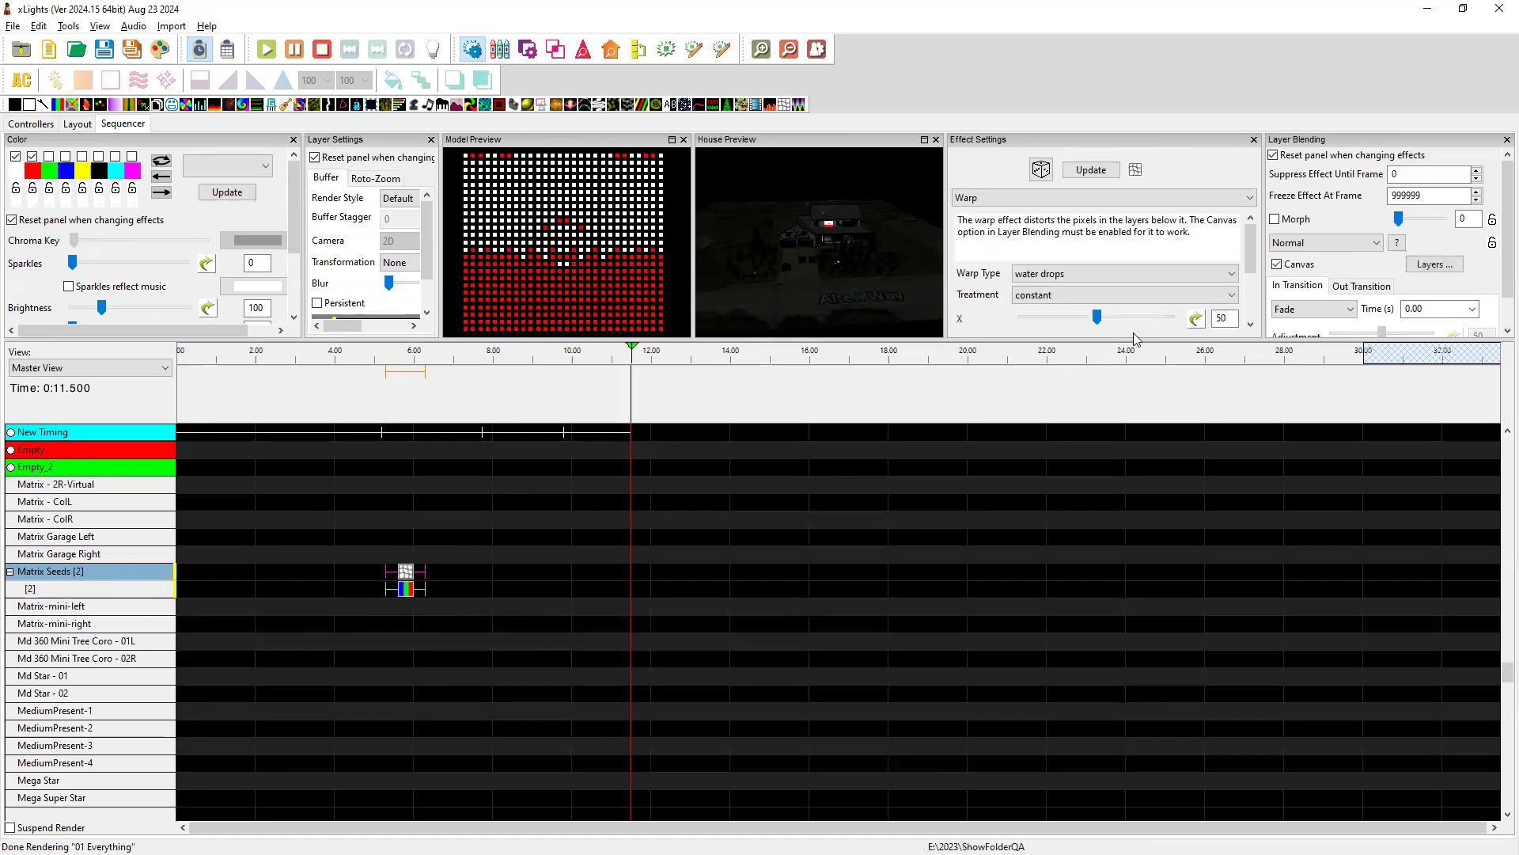
drag(1133, 341, 1138, 469)
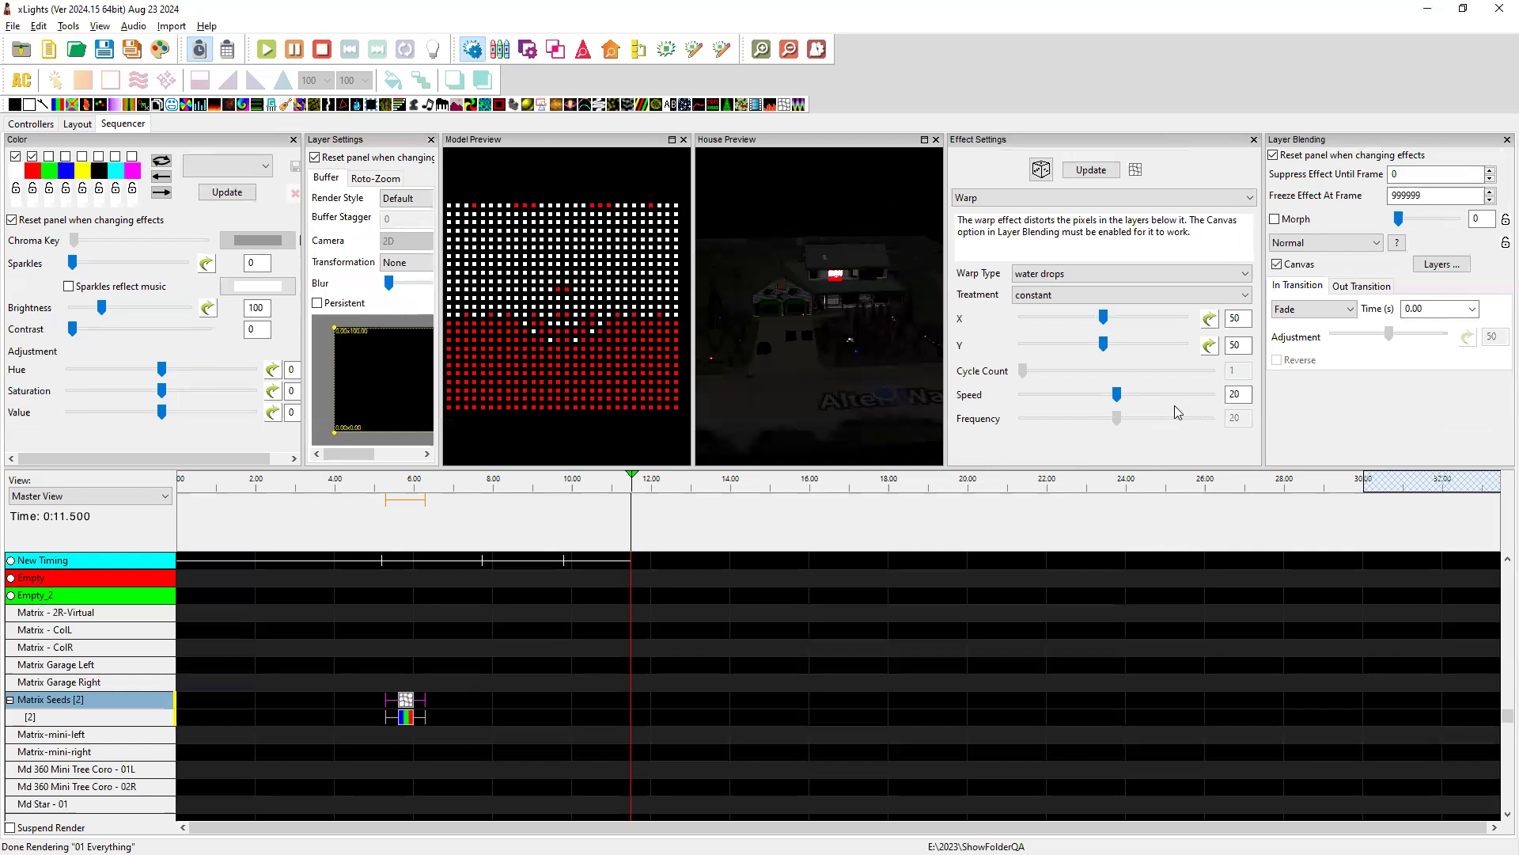
click(1077, 273)
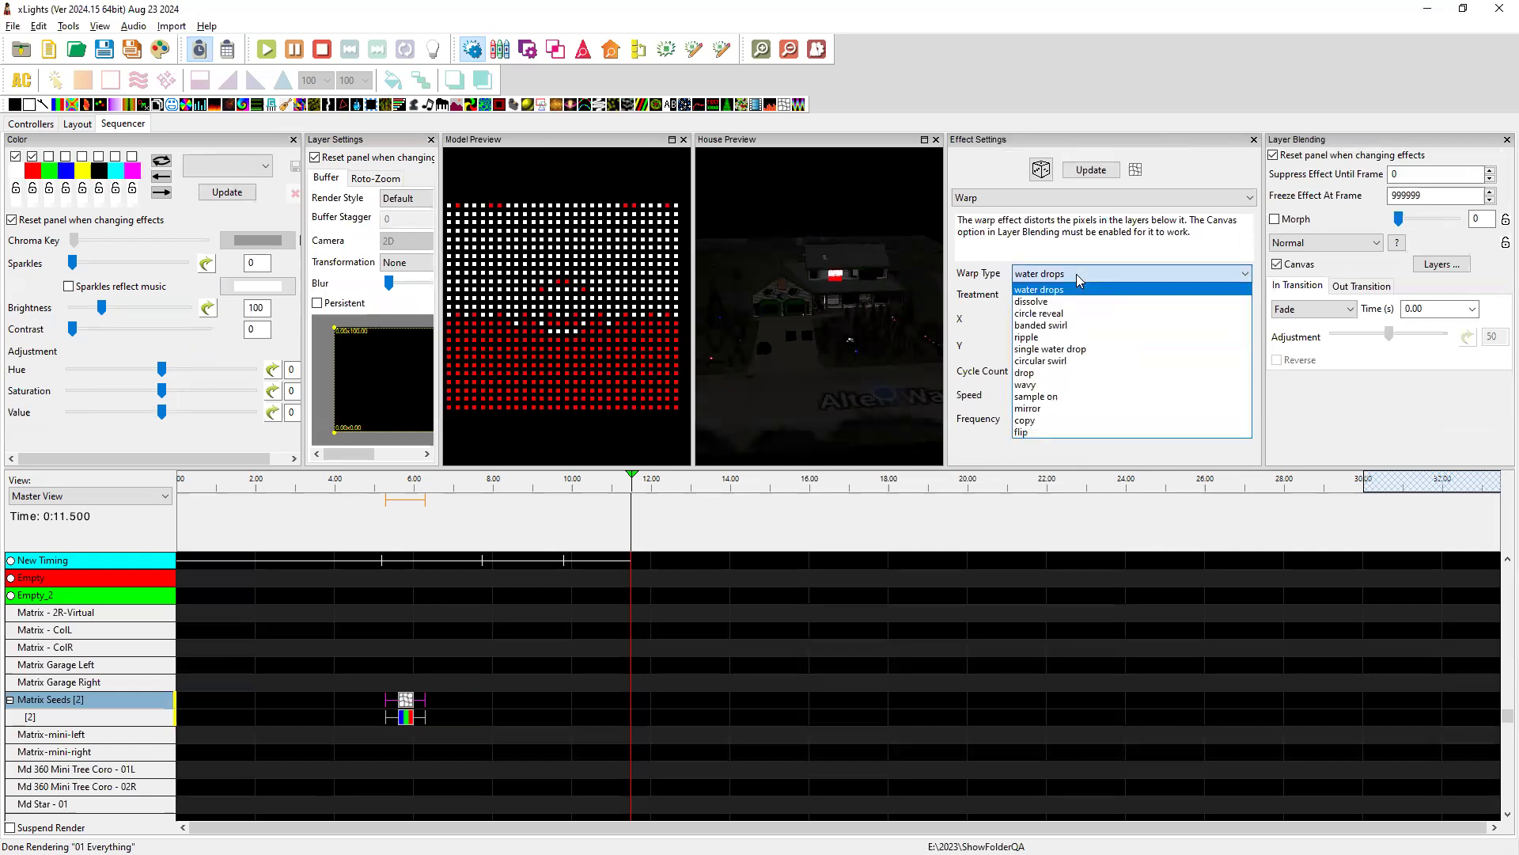
click(1051, 434)
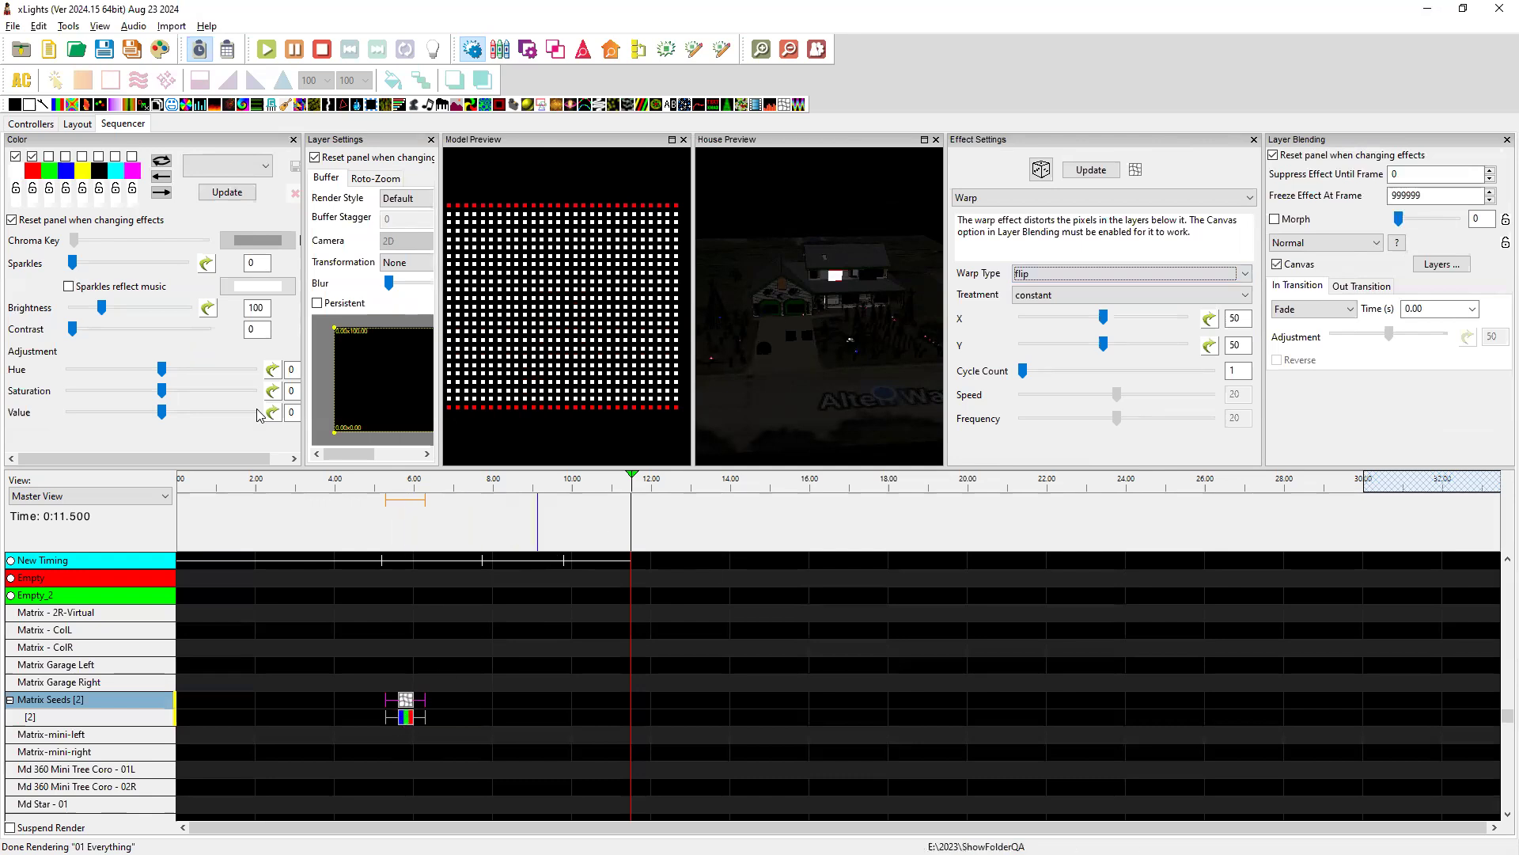
- Enable the green and blue palette colors on the Bars effect
click(406, 716)
click(49, 156)
click(65, 156)
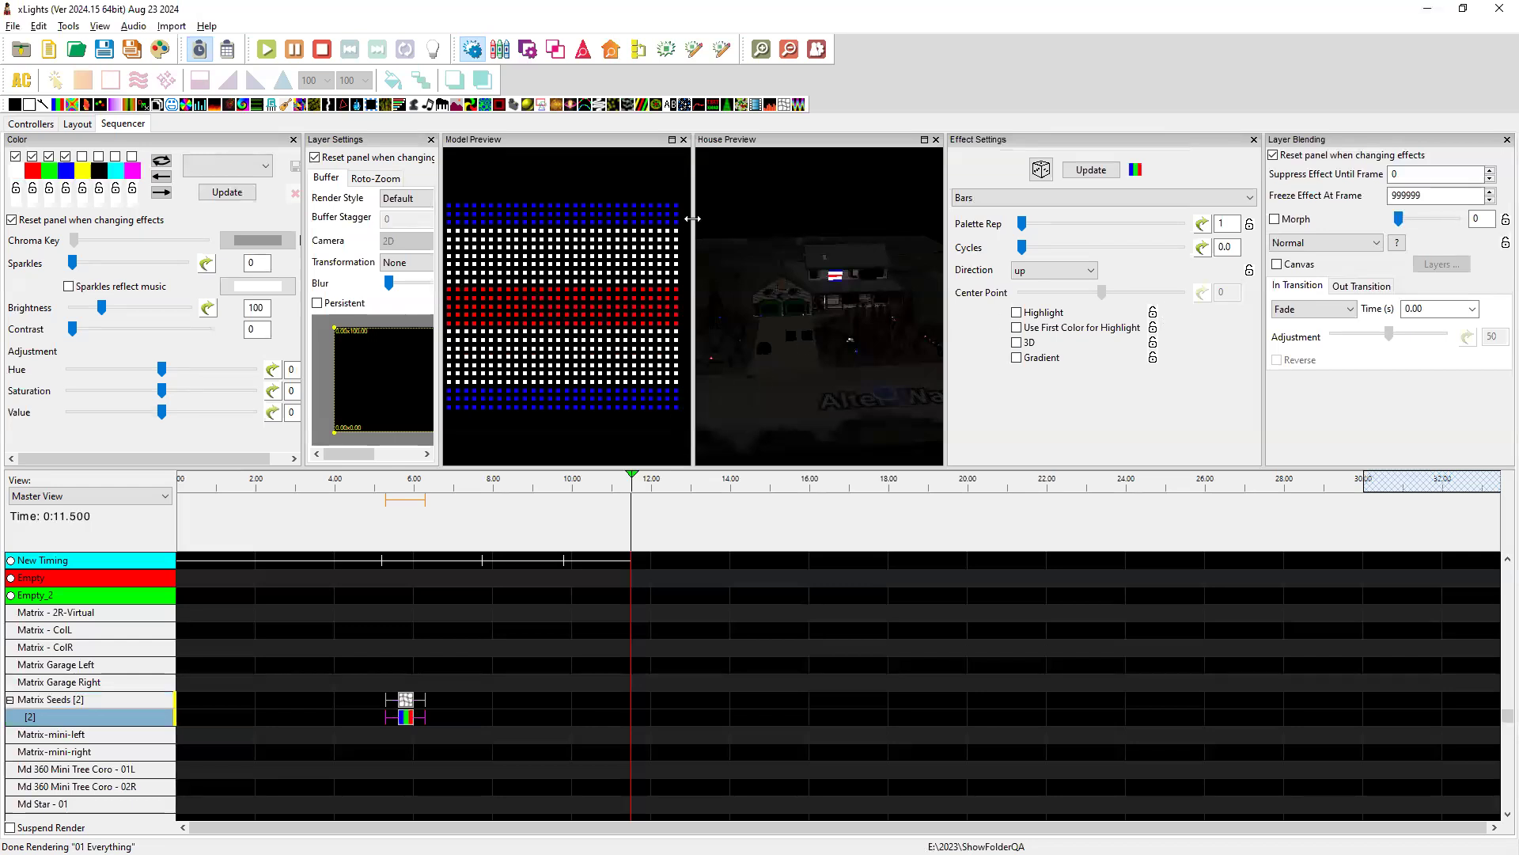
click(1341, 247)
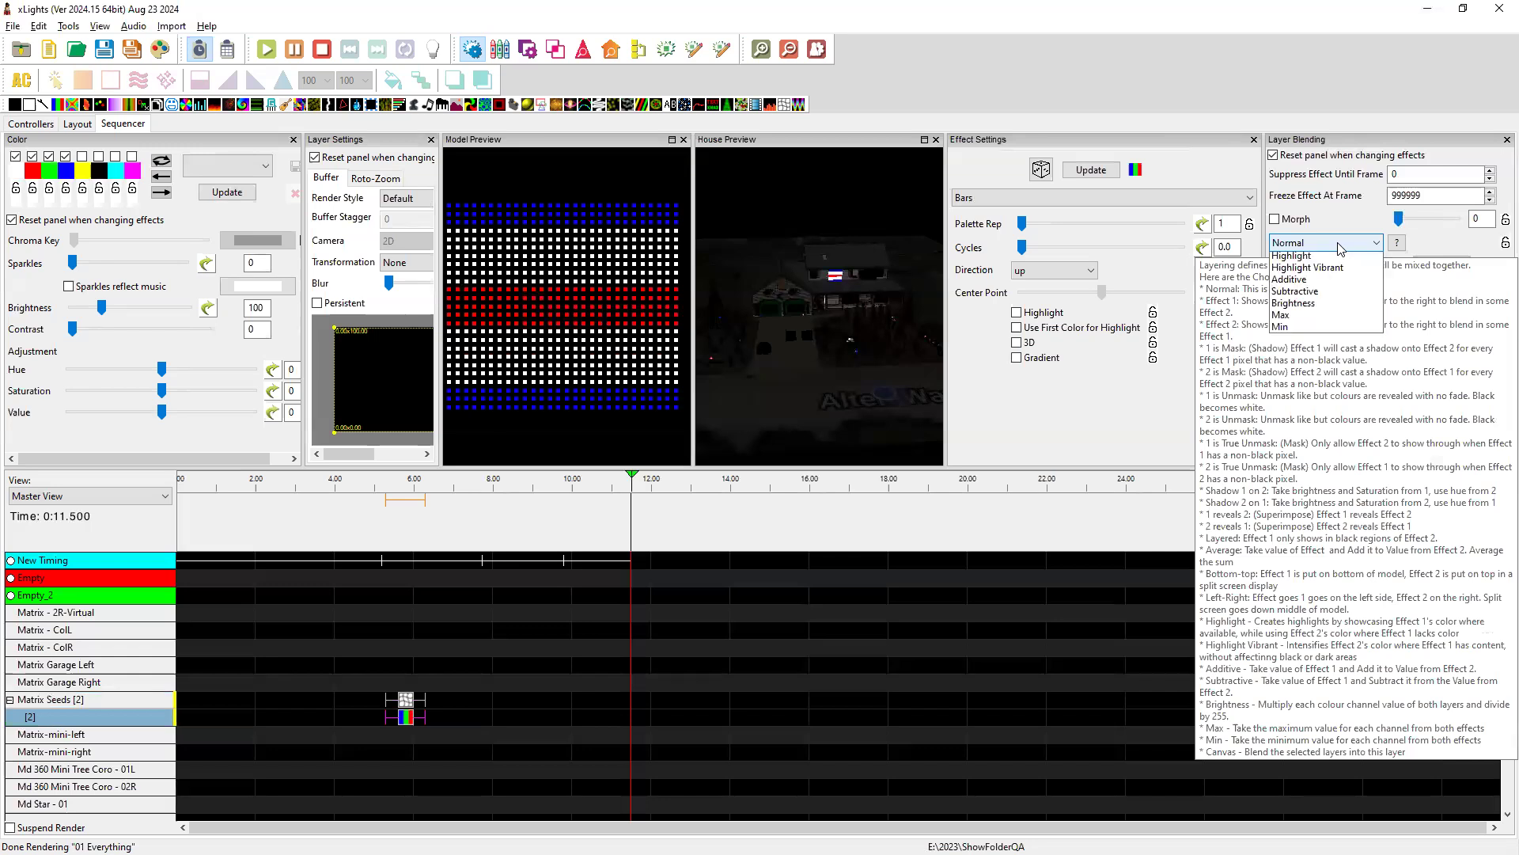
click(1341, 247)
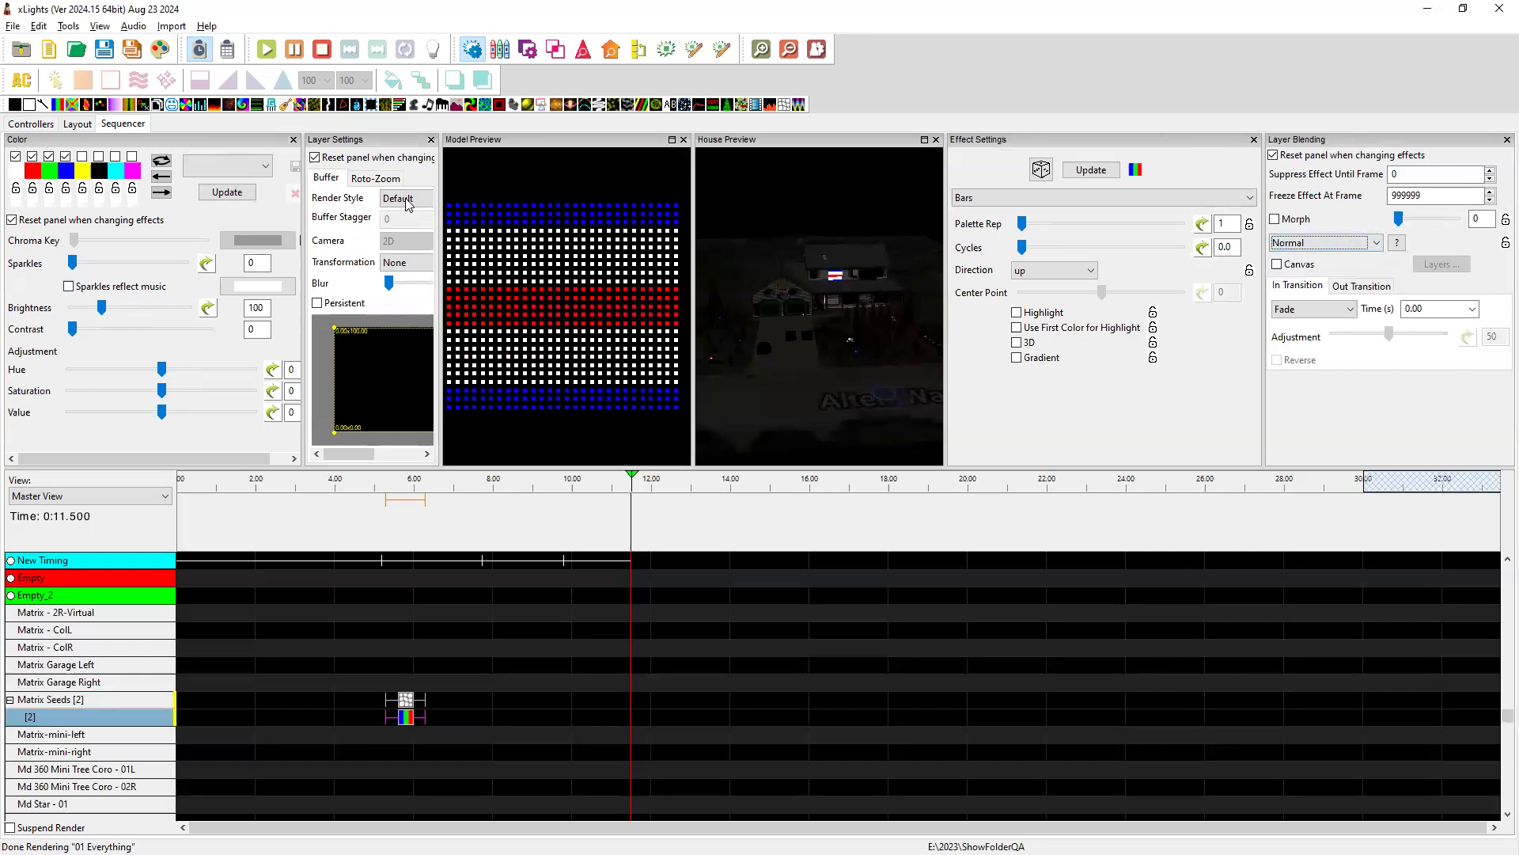
click(405, 262)
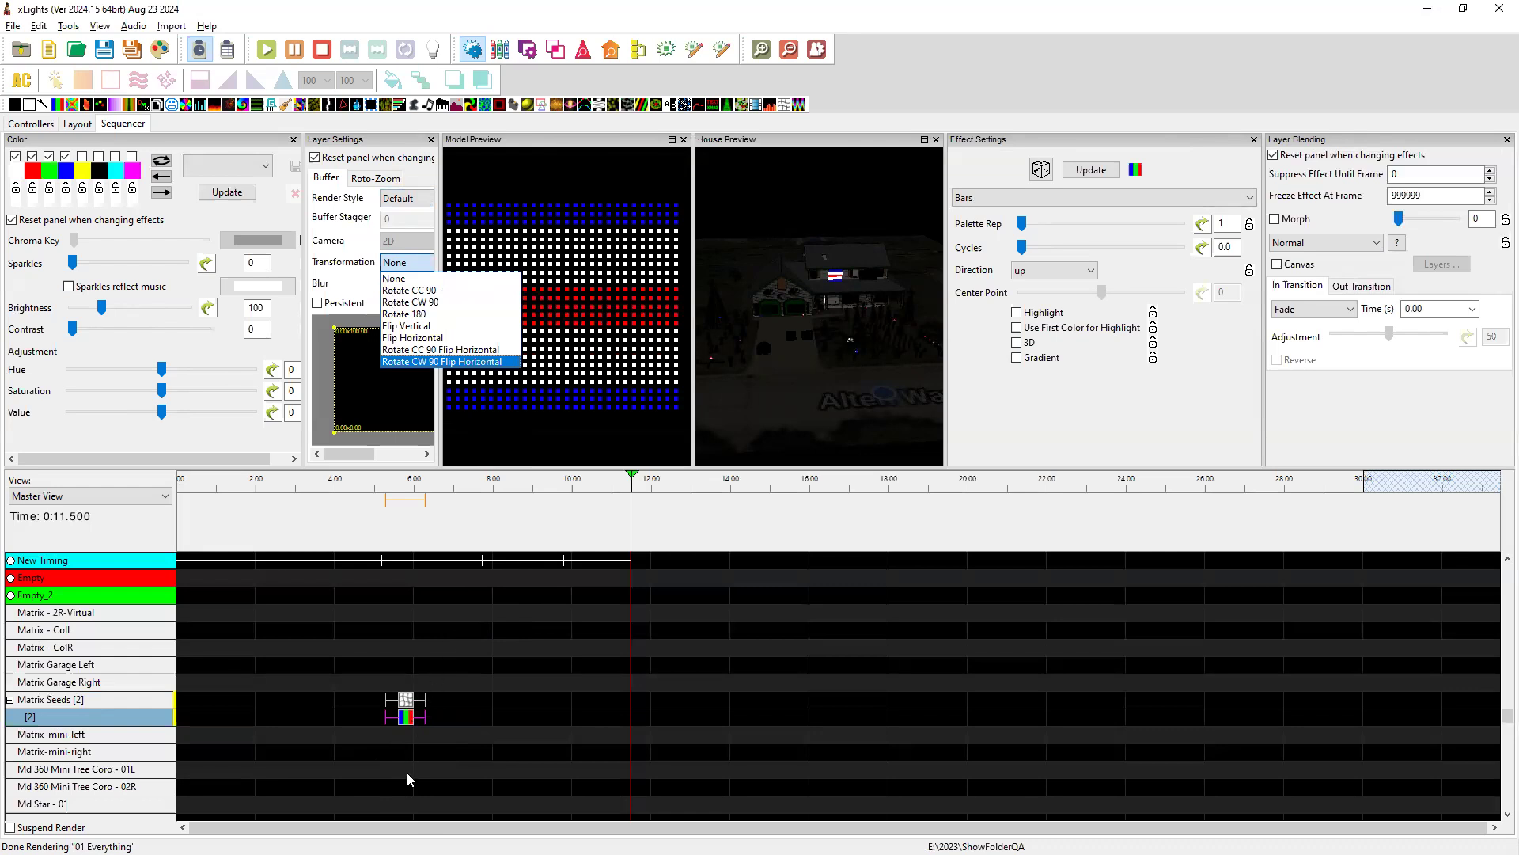
click(407, 702)
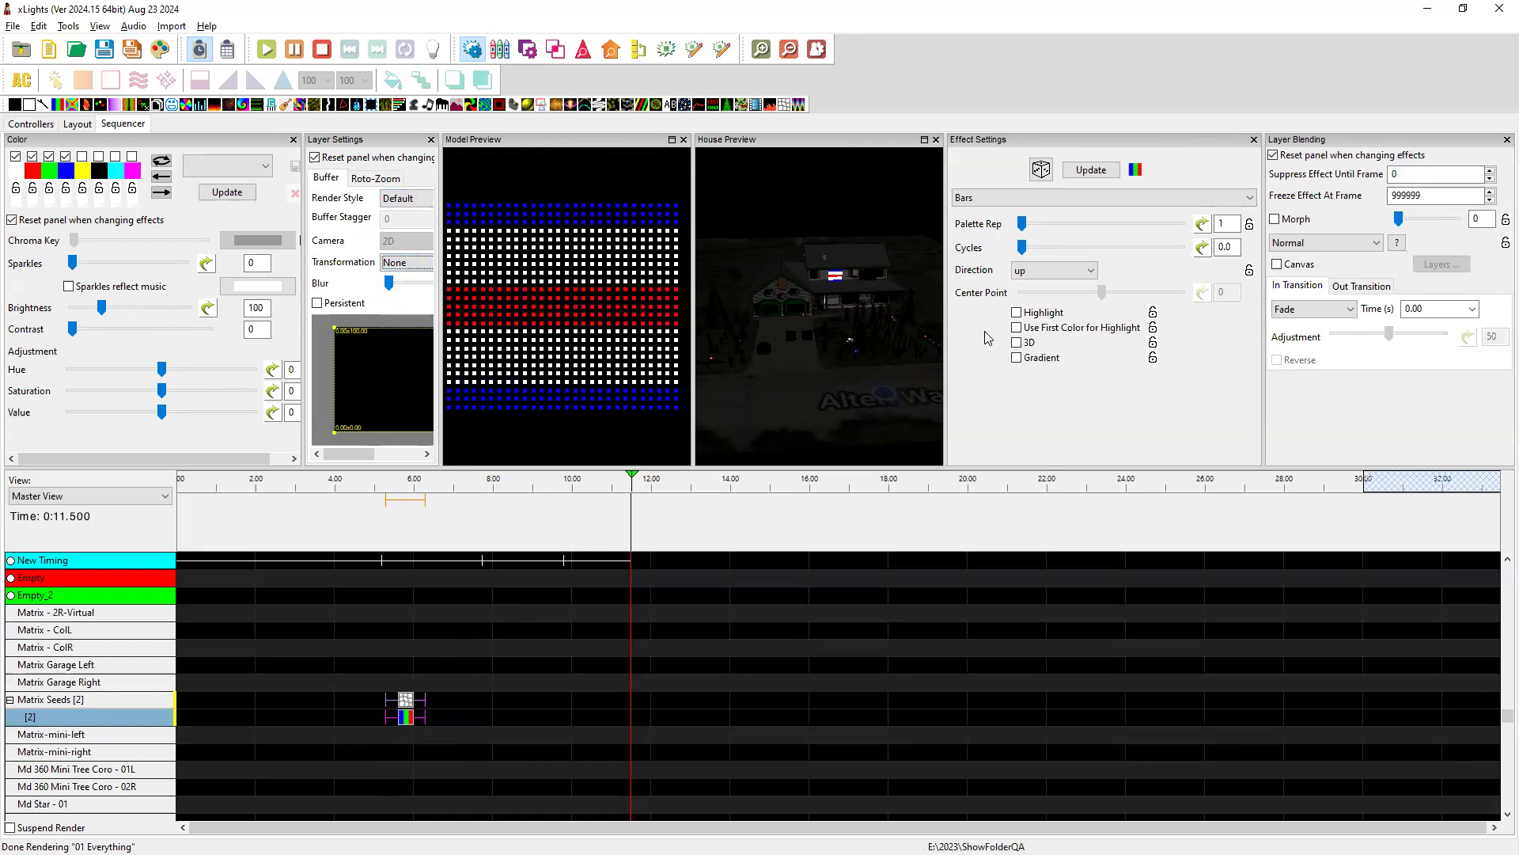
- Set the Warp effect's X to 0 and Y to 100
click(406, 699)
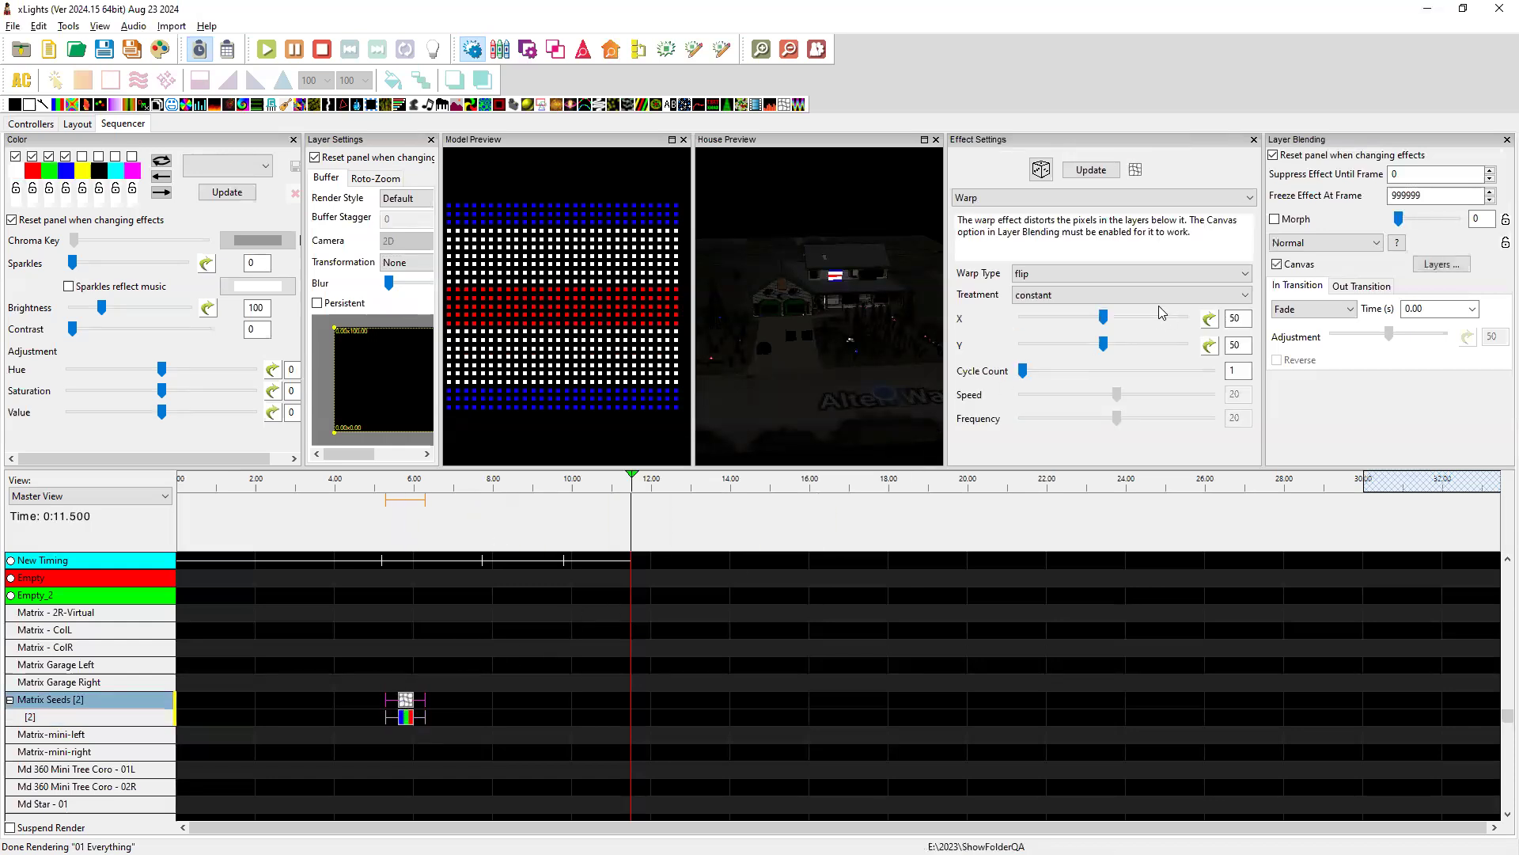
drag(1105, 318, 1194, 320)
click(1105, 344)
drag(1184, 346, 1017, 320)
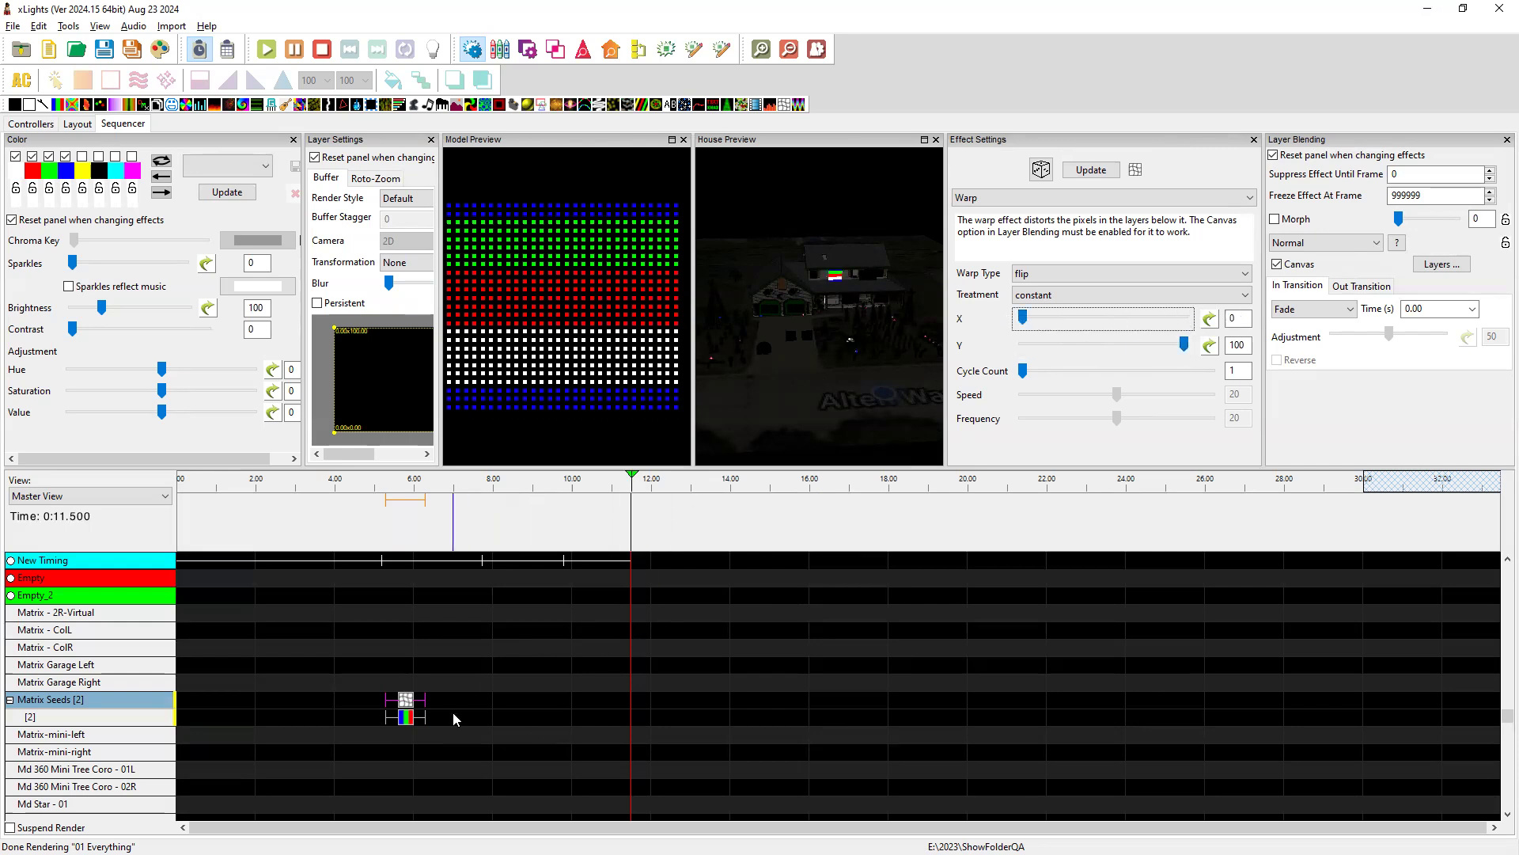
- Move the Warp effect aside to about 7.4 seconds, view the Bars effect without it, and move it back above the Bars
drag(409, 702, 493, 702)
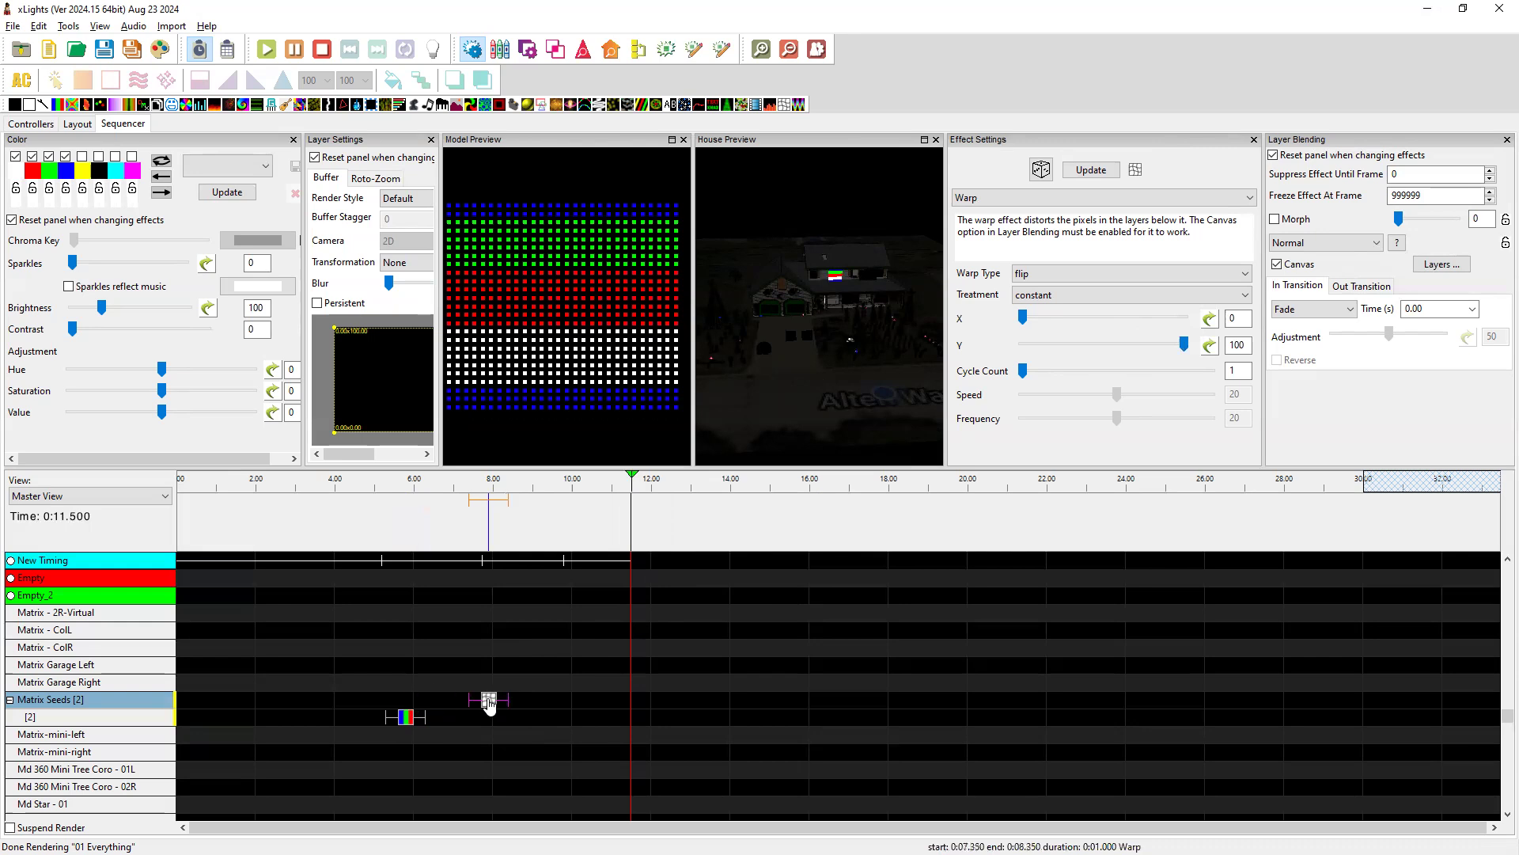
click(408, 717)
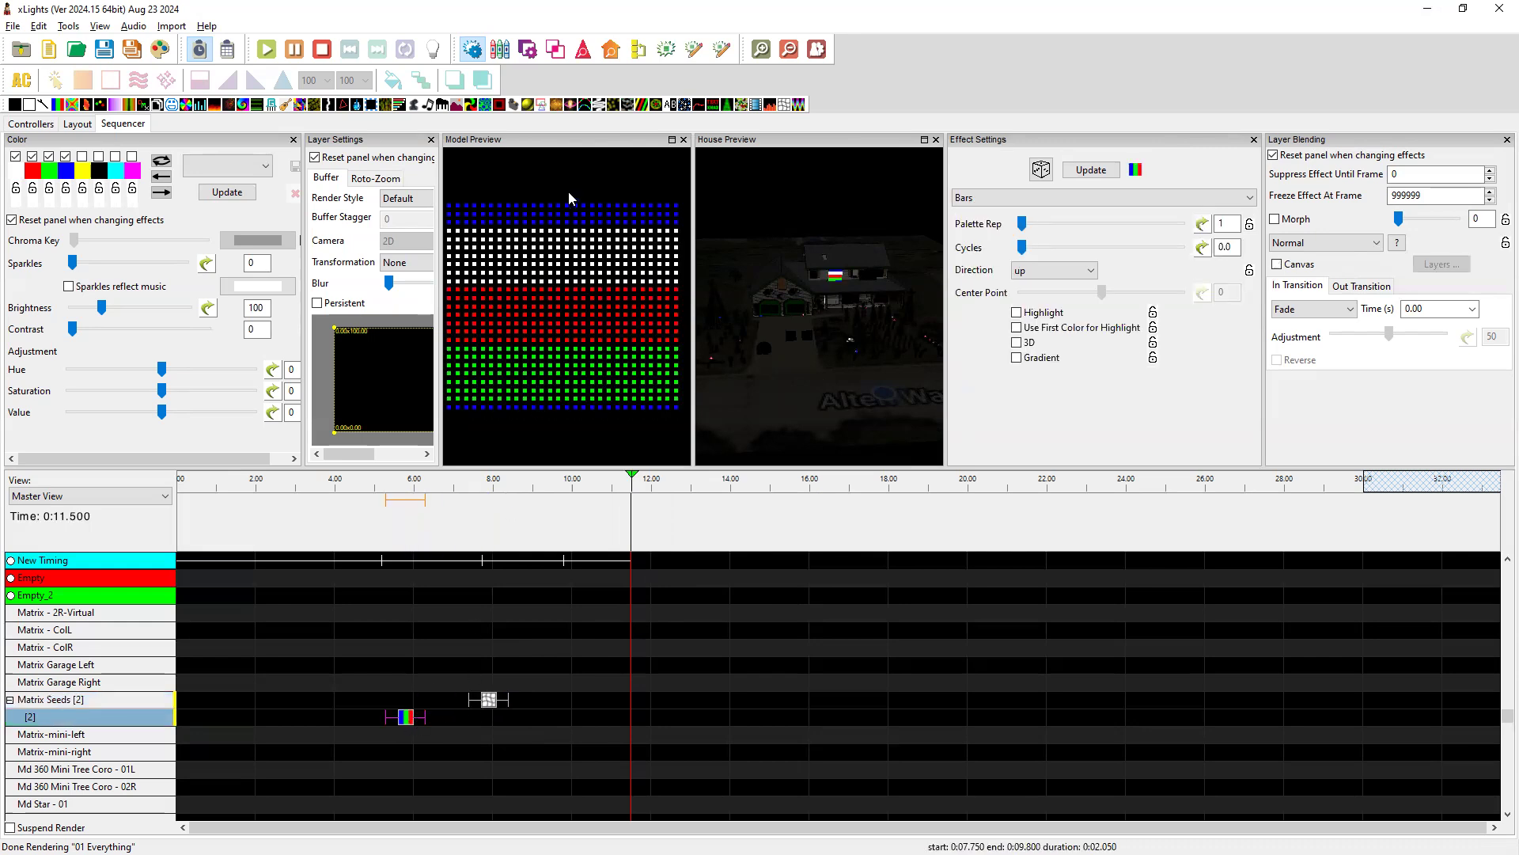
drag(487, 707, 406, 711)
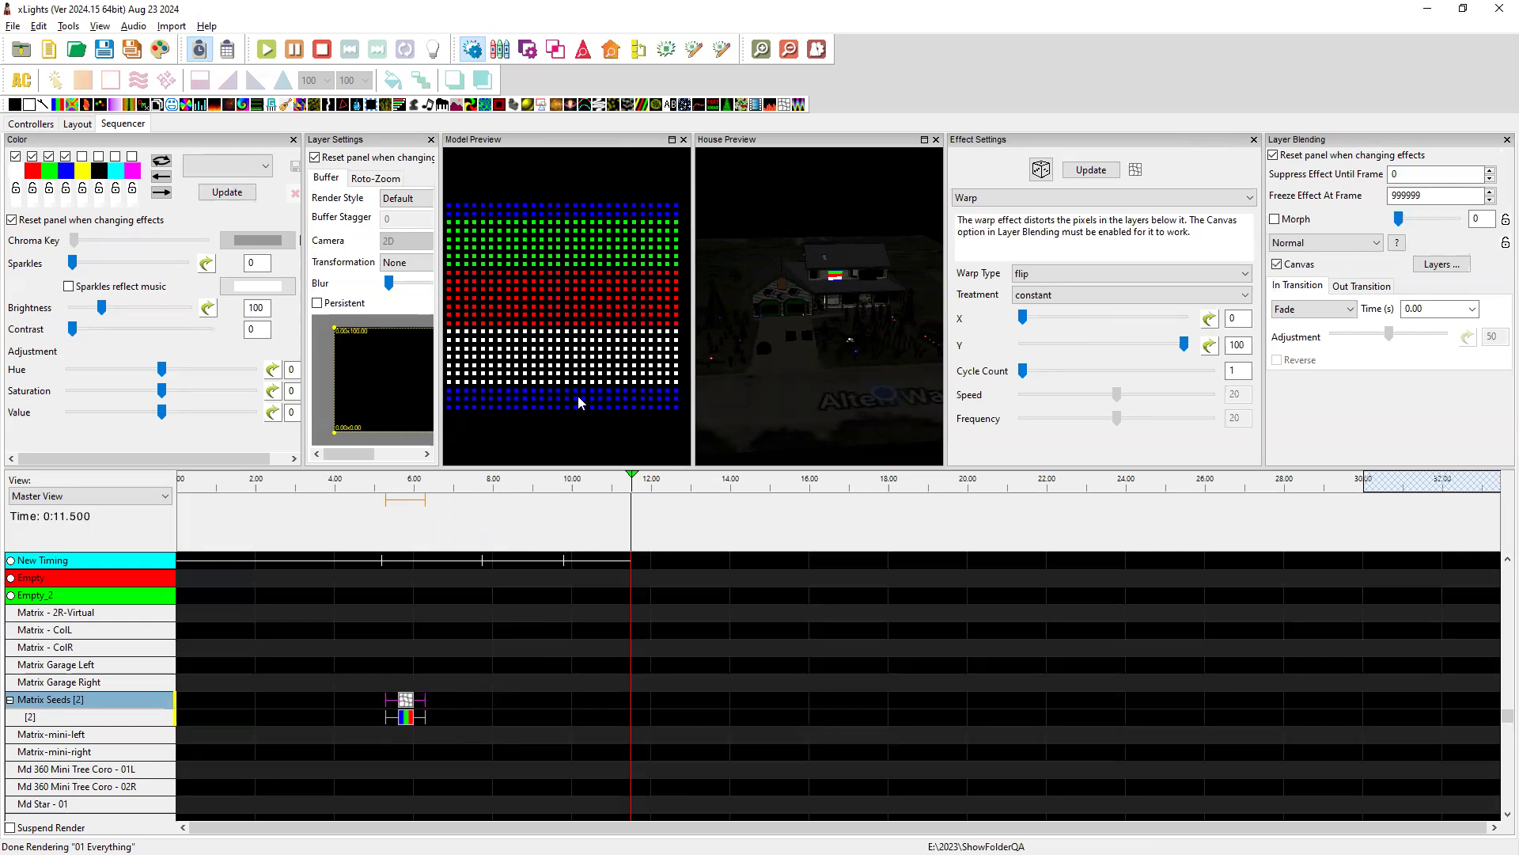
- Switch to the README in Notepad, highlight the 'Galaxy Effect - add scale to buffer' release note and return to xLights
key(alt+Tab)
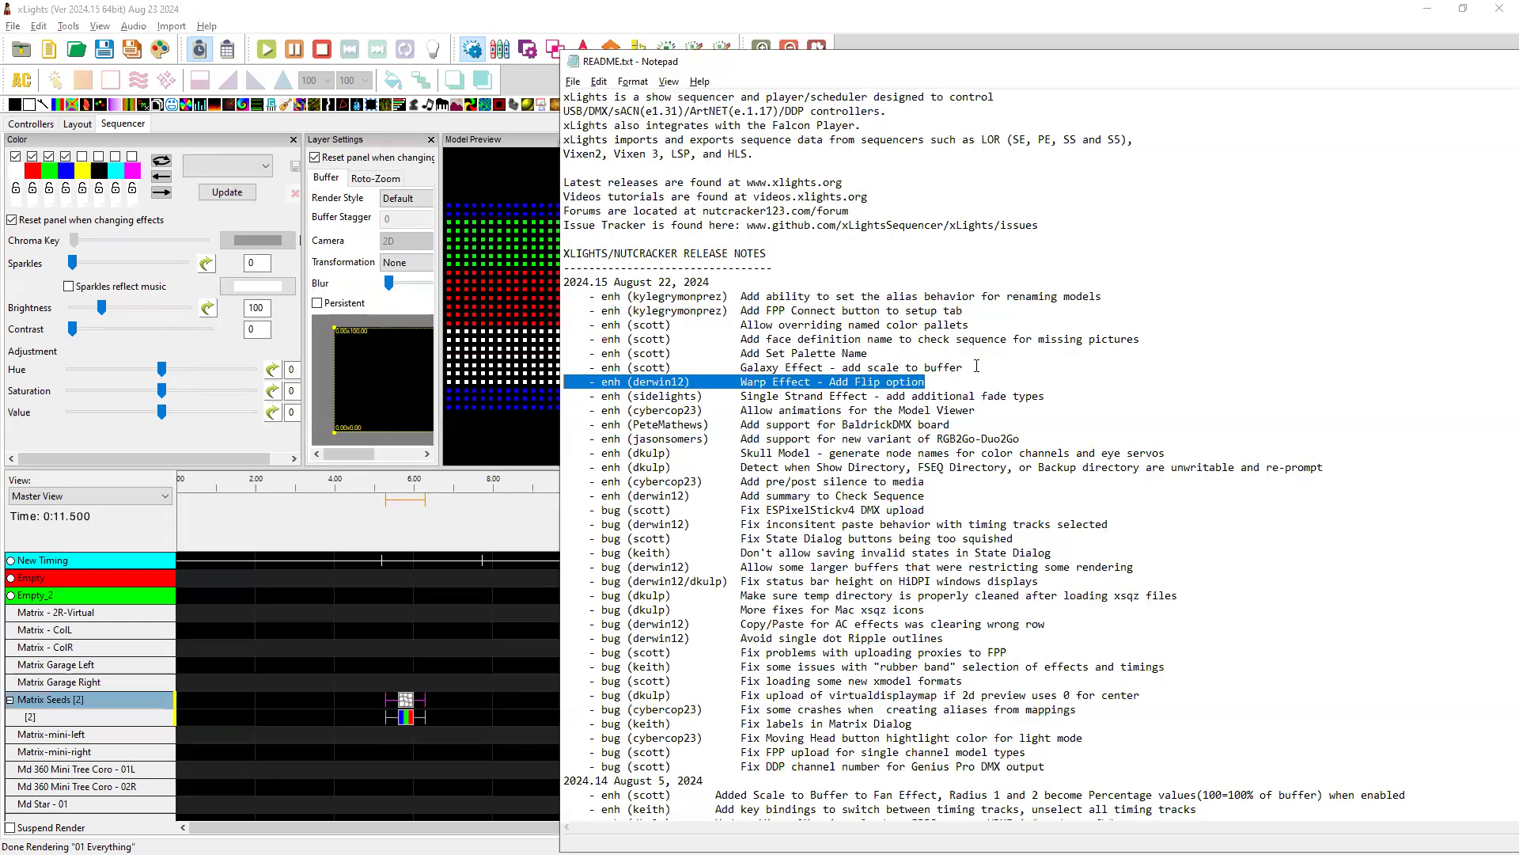
drag(964, 368, 582, 368)
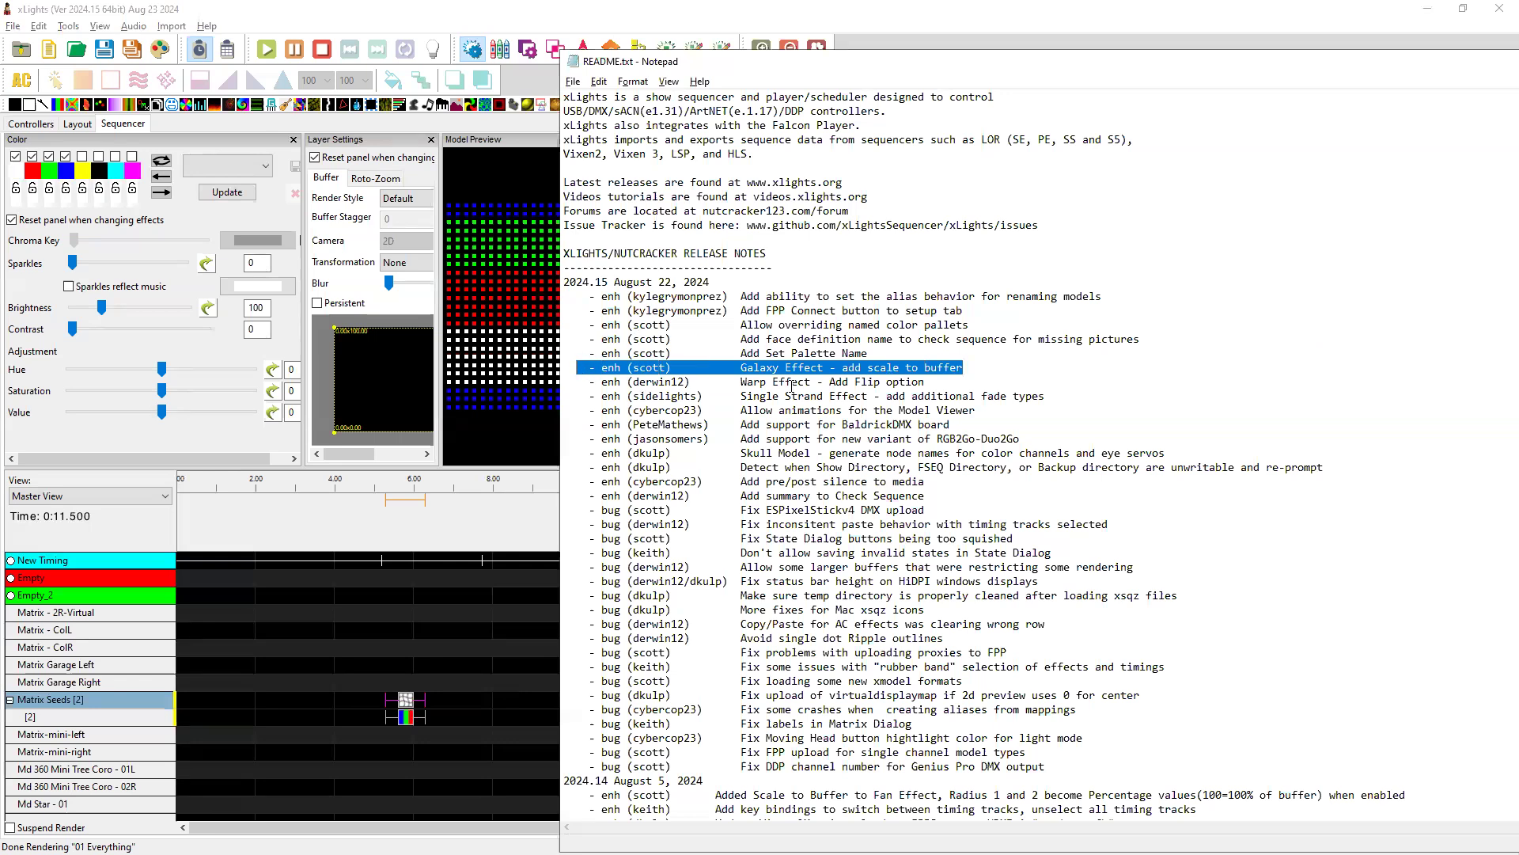
click(606, 14)
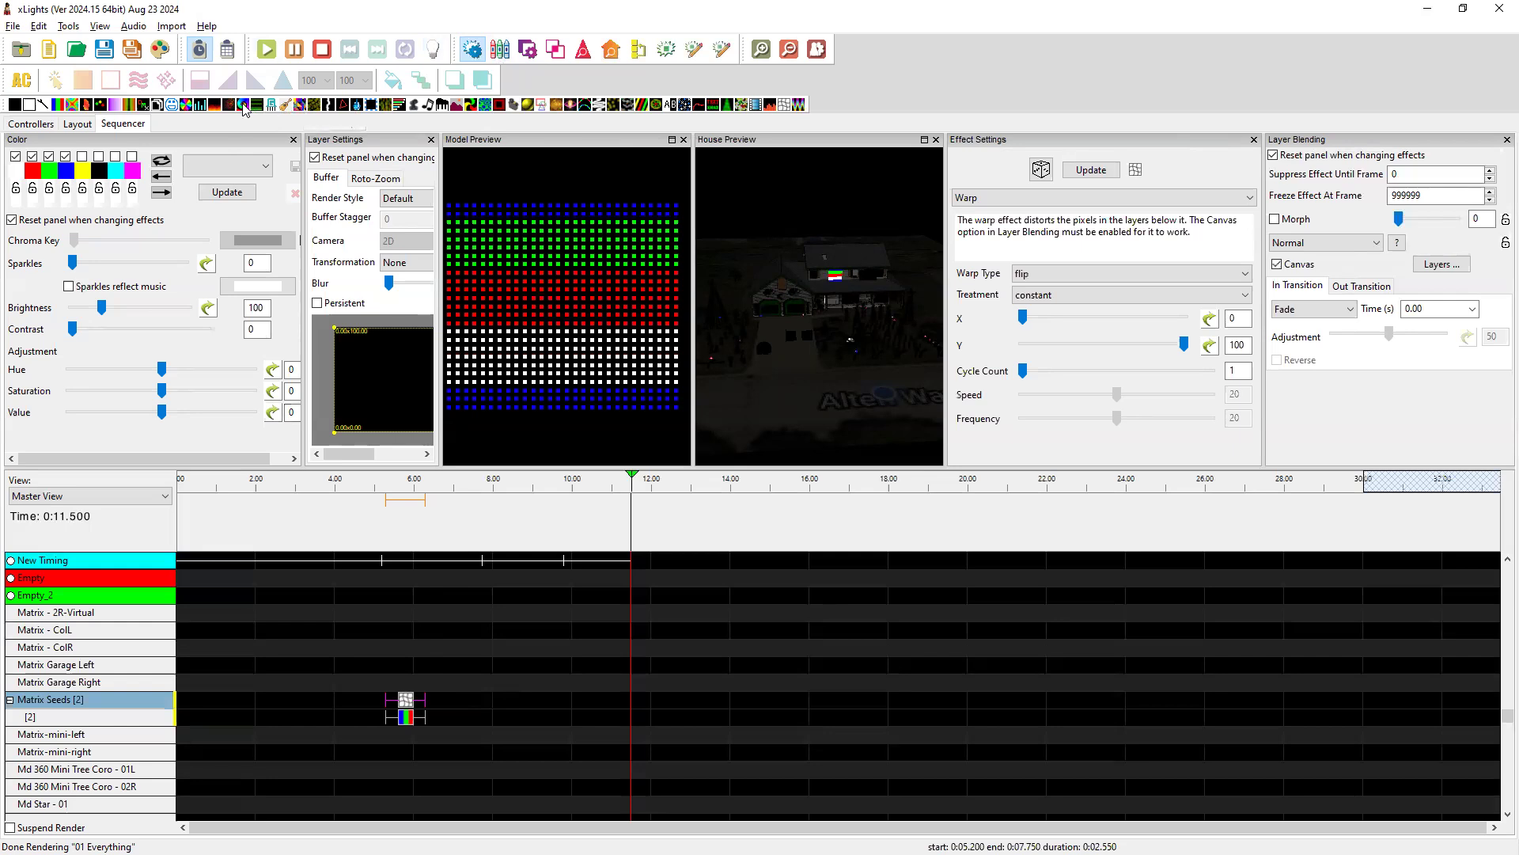
- Place a Galaxy effect on the Matrix Seeds row at about 8.4 seconds and enable its Scale To Buffer option
drag(243, 105, 529, 700)
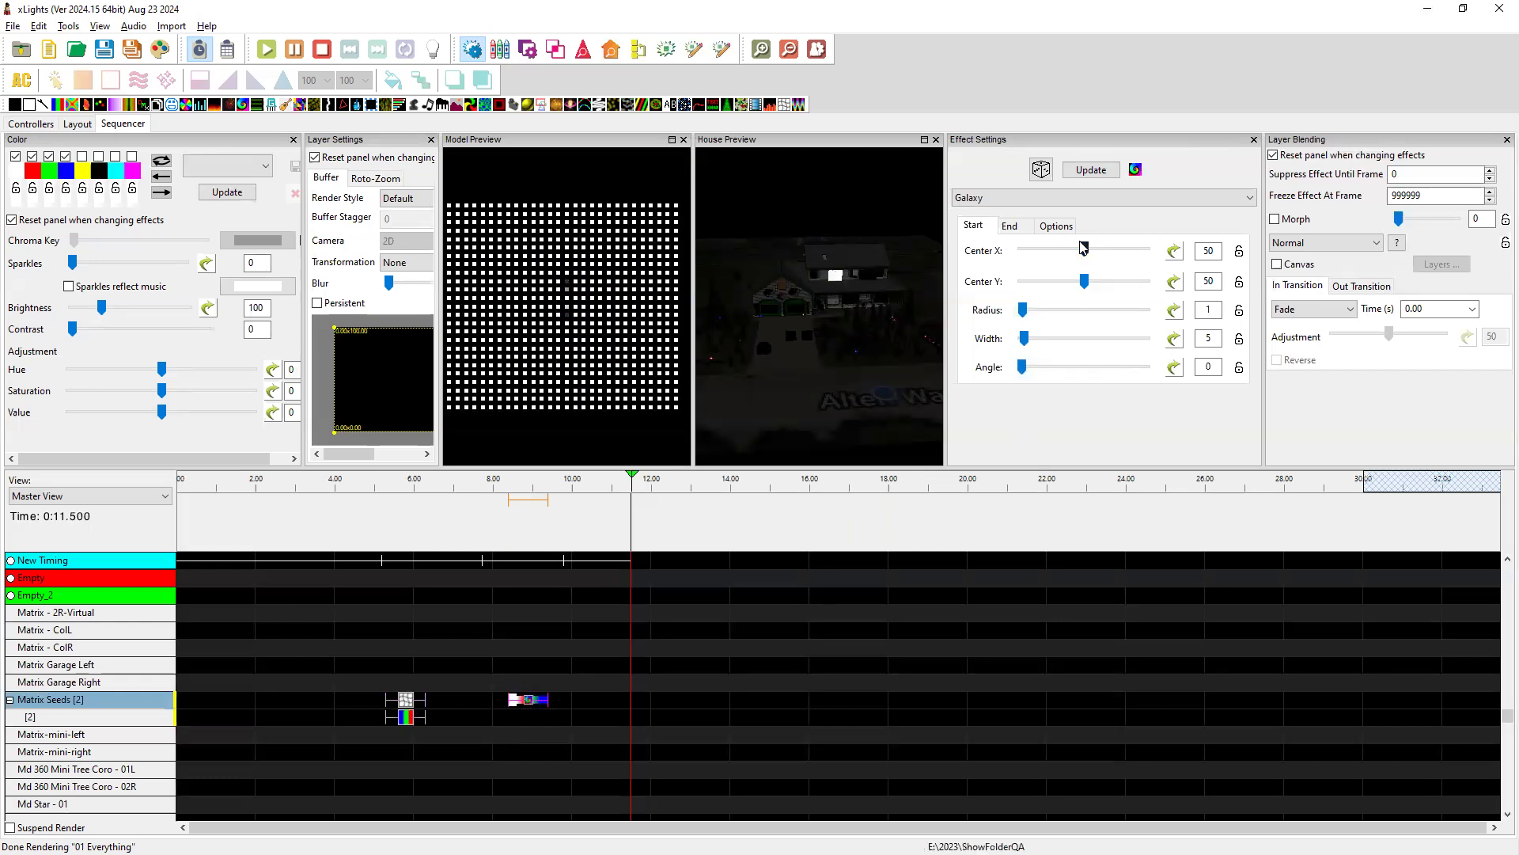
click(1060, 228)
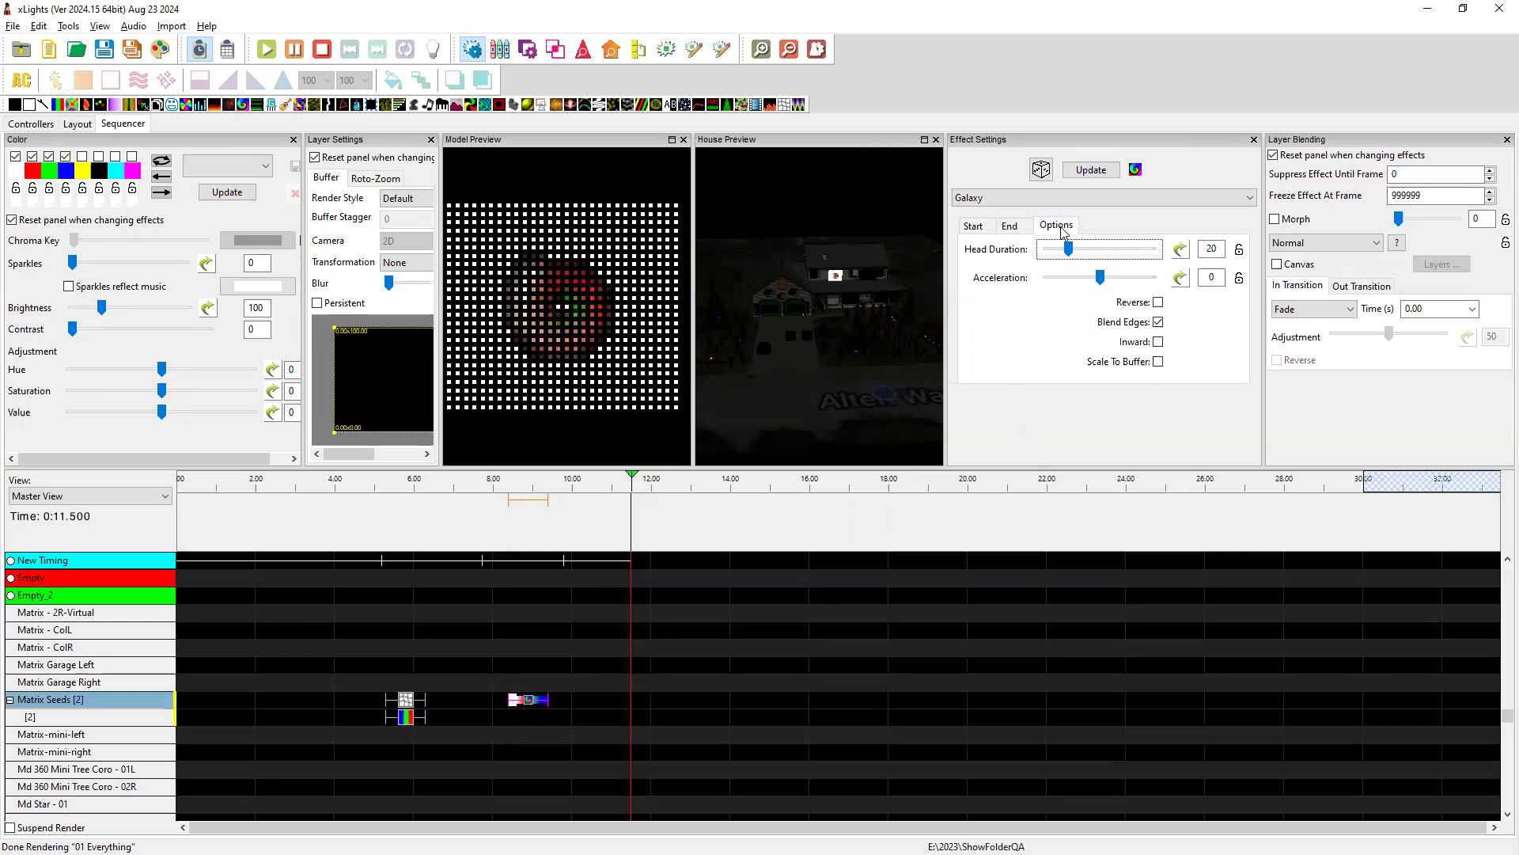
click(1158, 362)
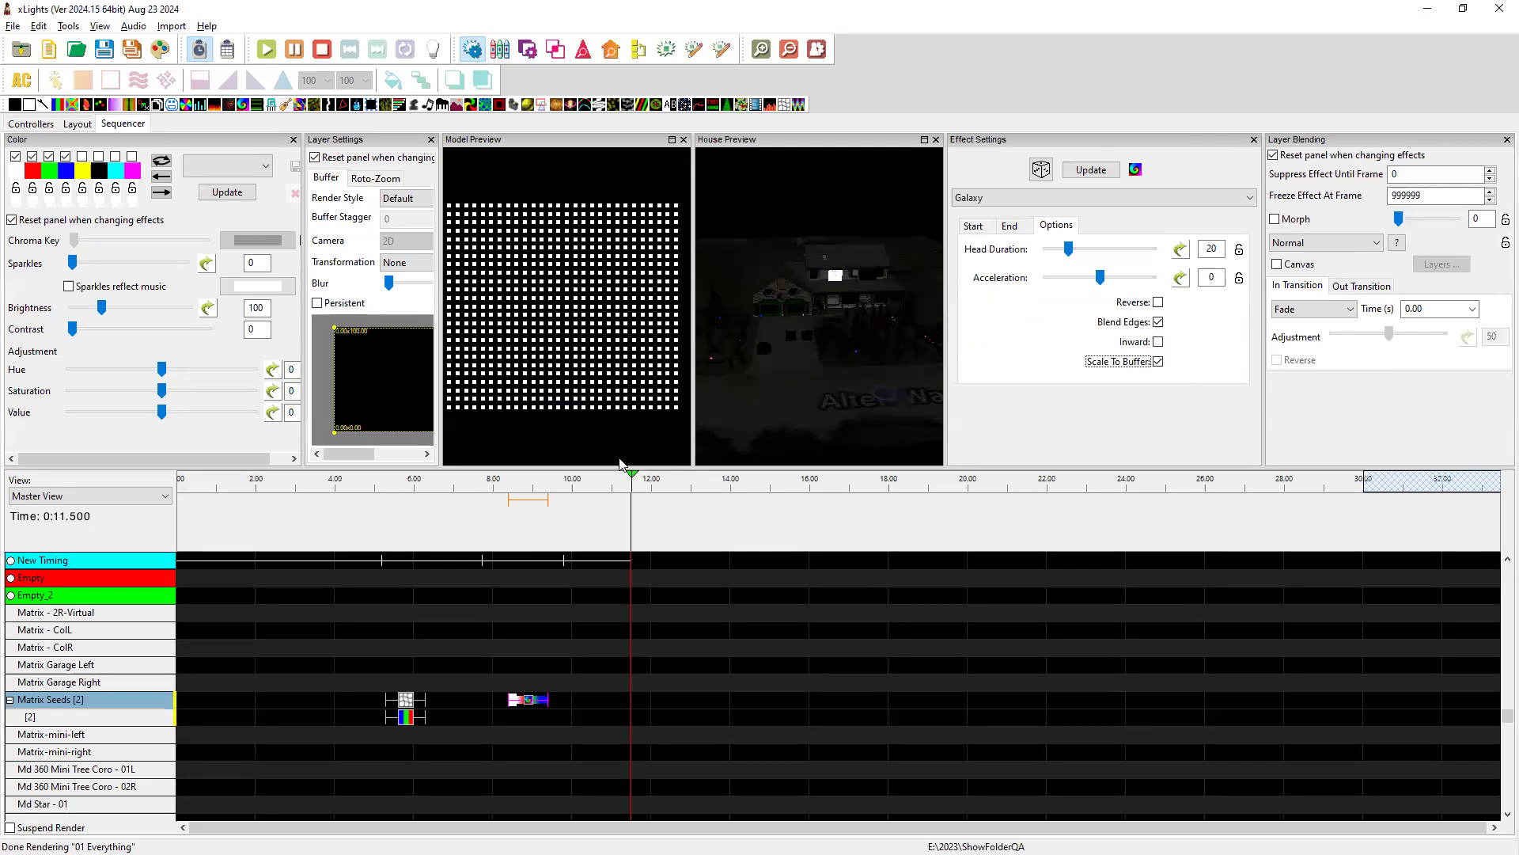
- Set the Galaxy effect's start width to 81 and start radius to 25
click(526, 701)
click(978, 227)
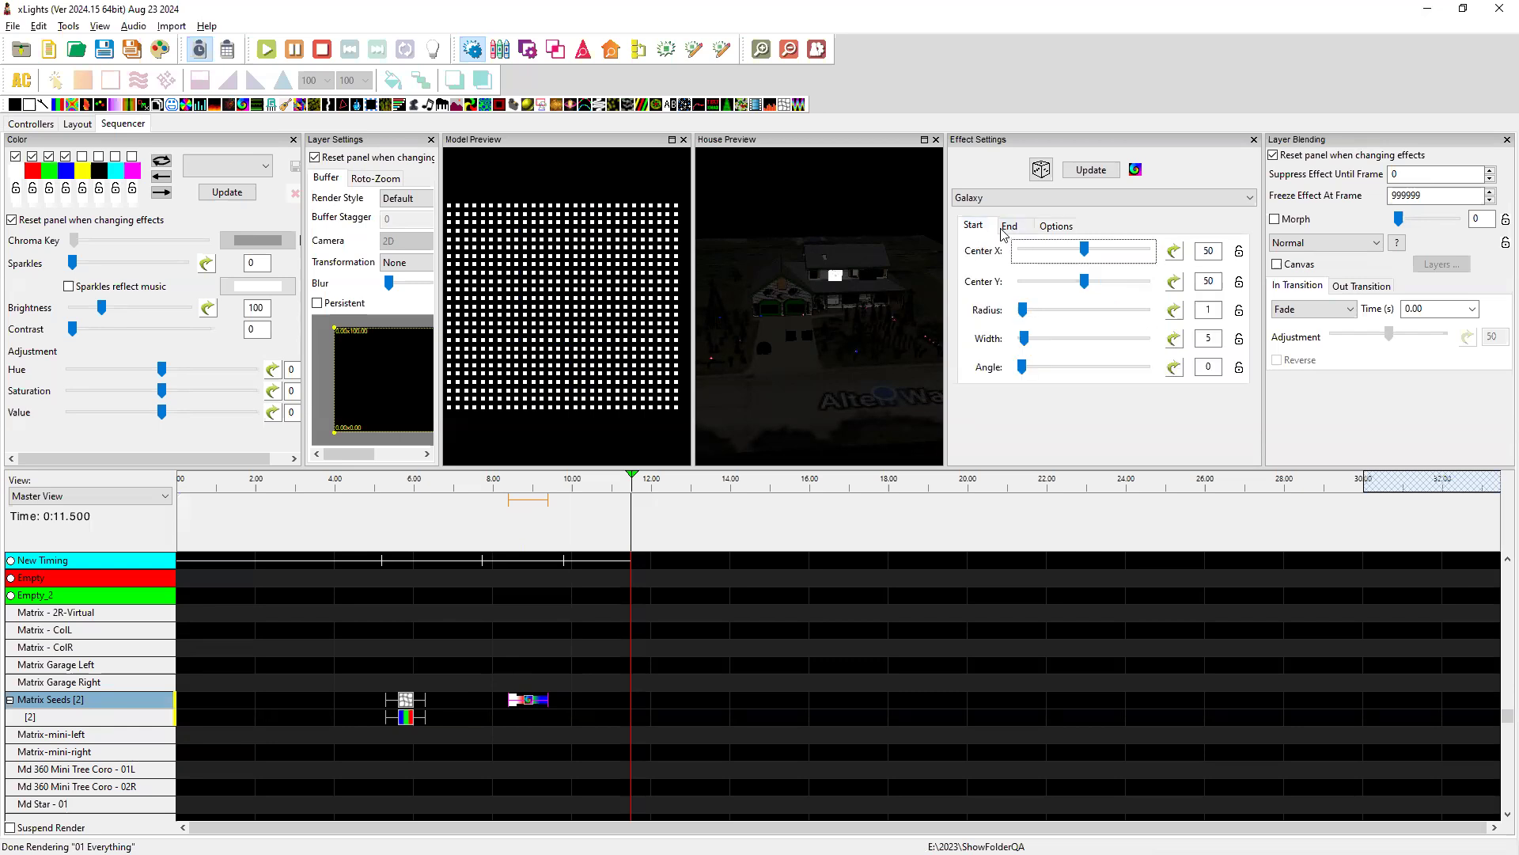
click(1024, 340)
mouse_move(1024, 340)
mouse_down()
mouse_move(1066, 342)
mouse_move(1037, 313)
mouse_up()
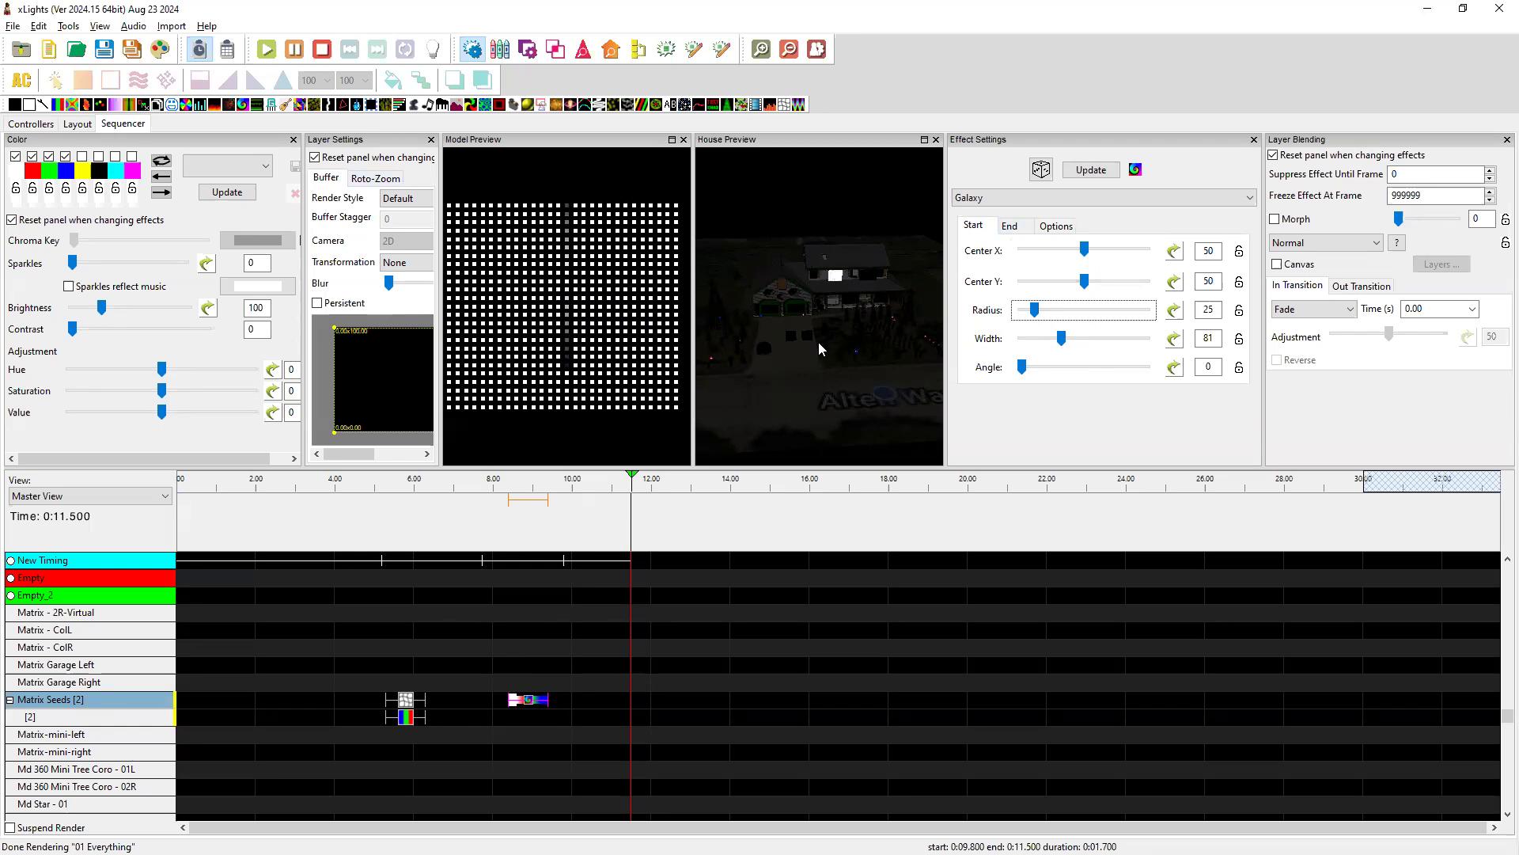
- Switch to the README in Notepad, highlight the 'Add Set Palette Name' release note and move the window clear of xLights
key(alt+Tab)
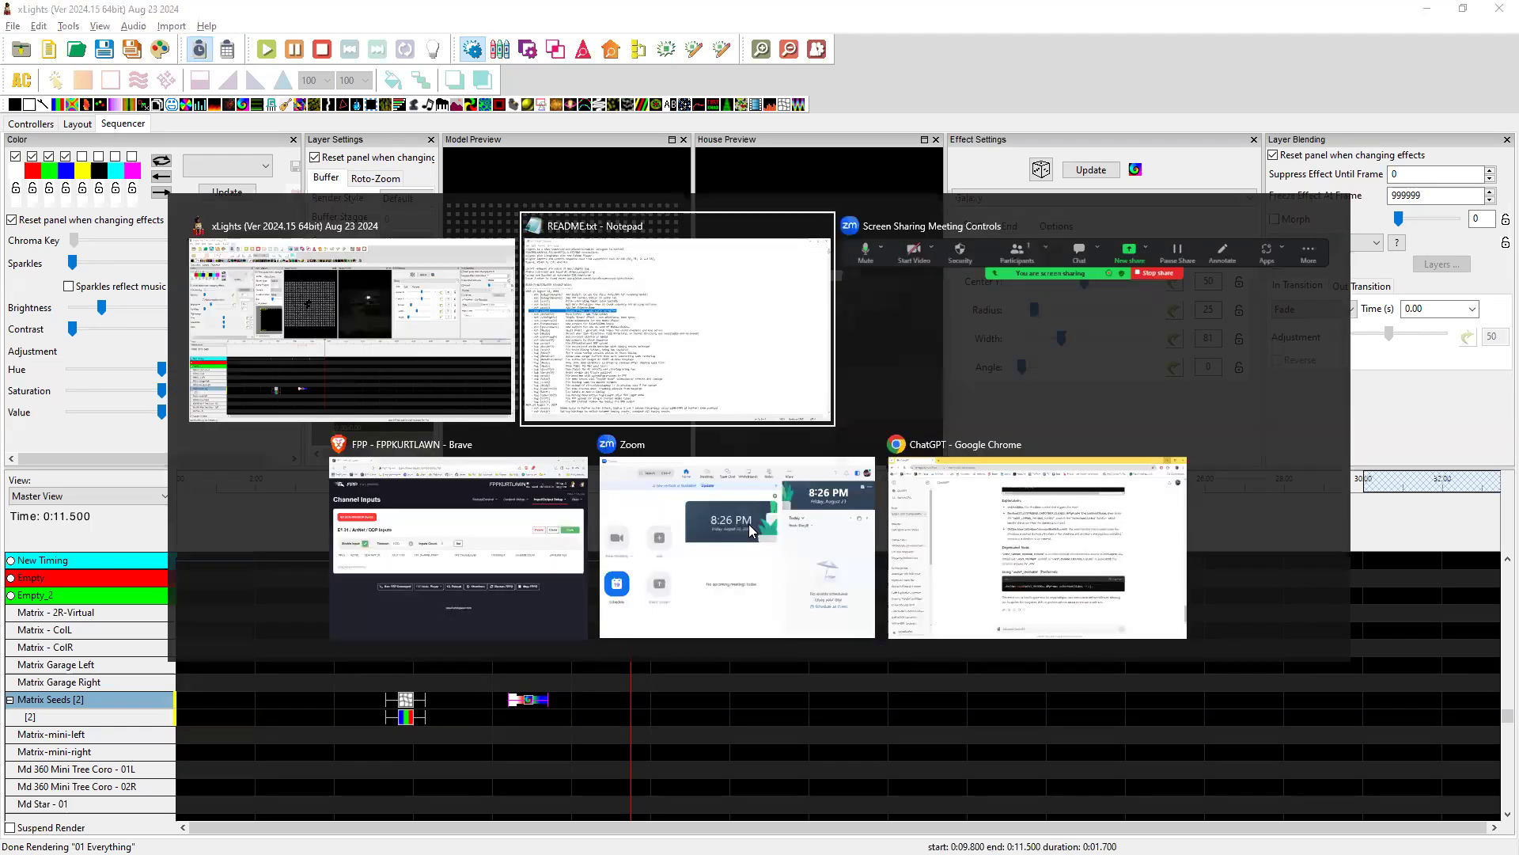
drag(885, 350, 552, 348)
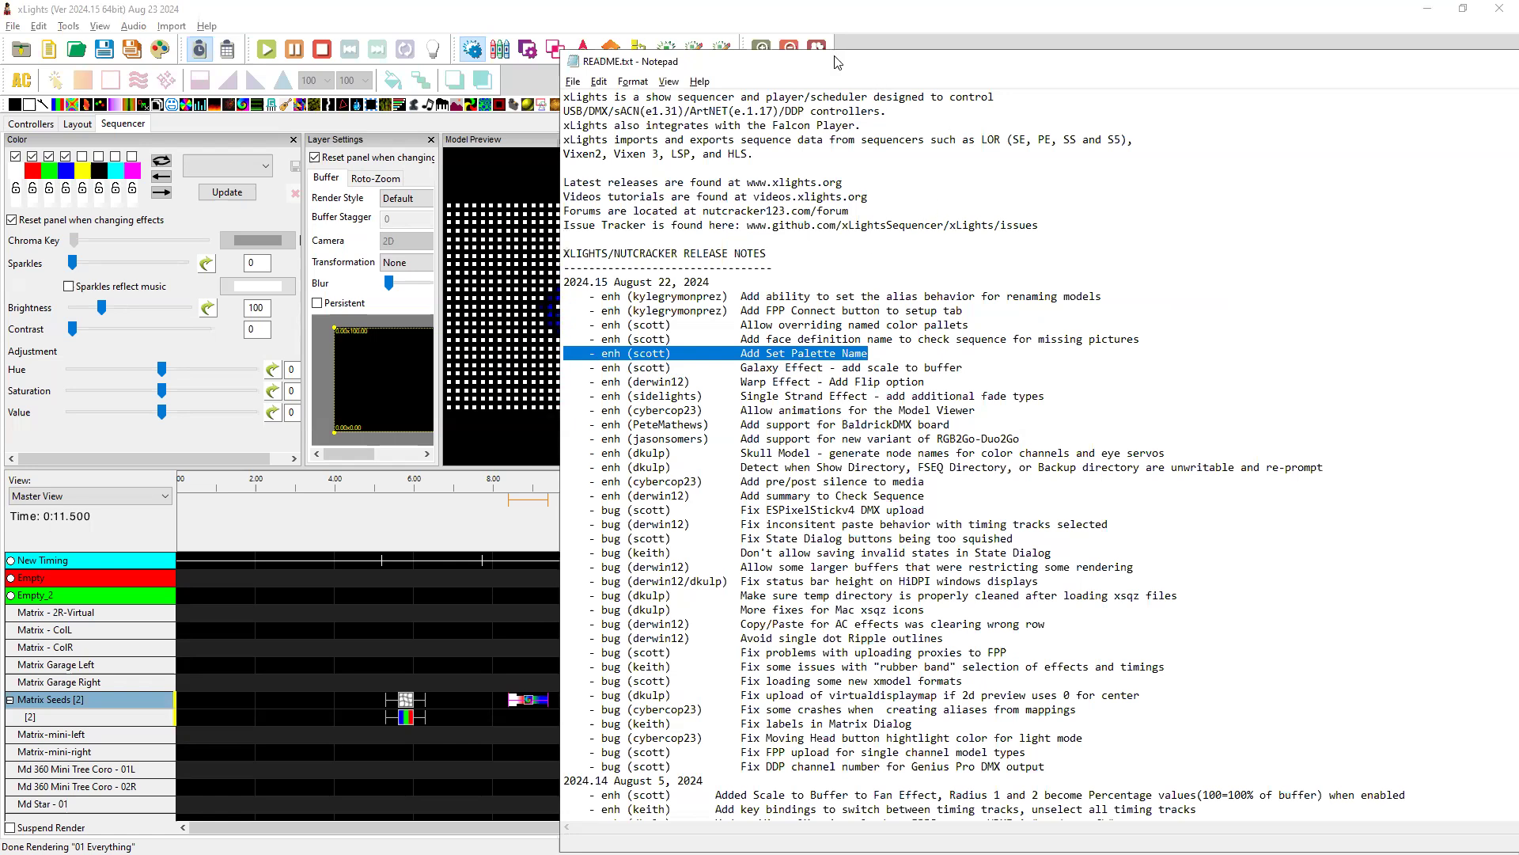
drag(845, 69, 1212, 64)
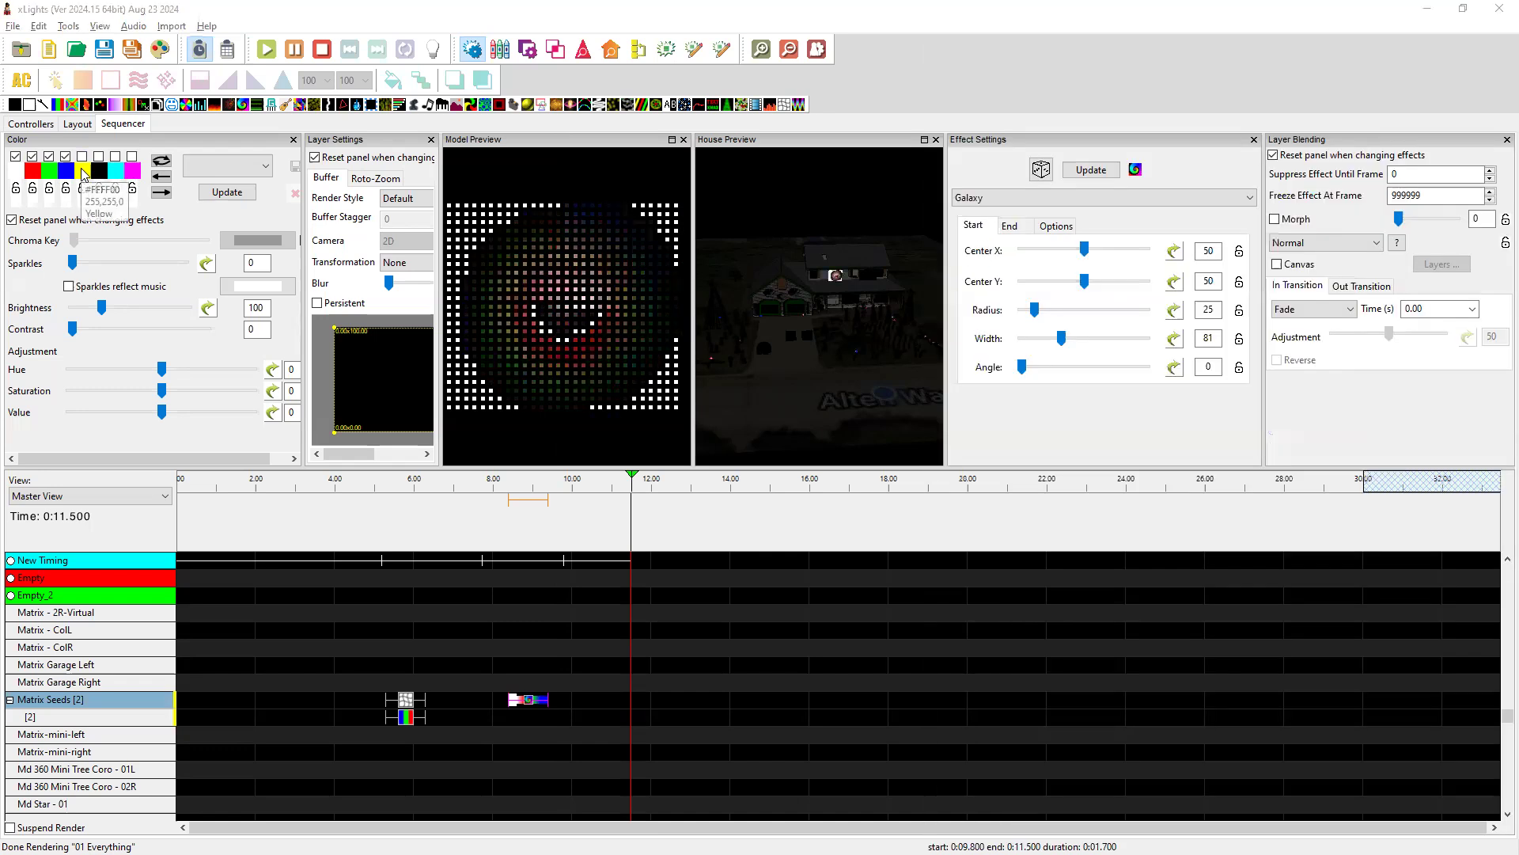
- Change the yellow palette color of the Galaxy effect to dark green
click(85, 171)
click(65, 139)
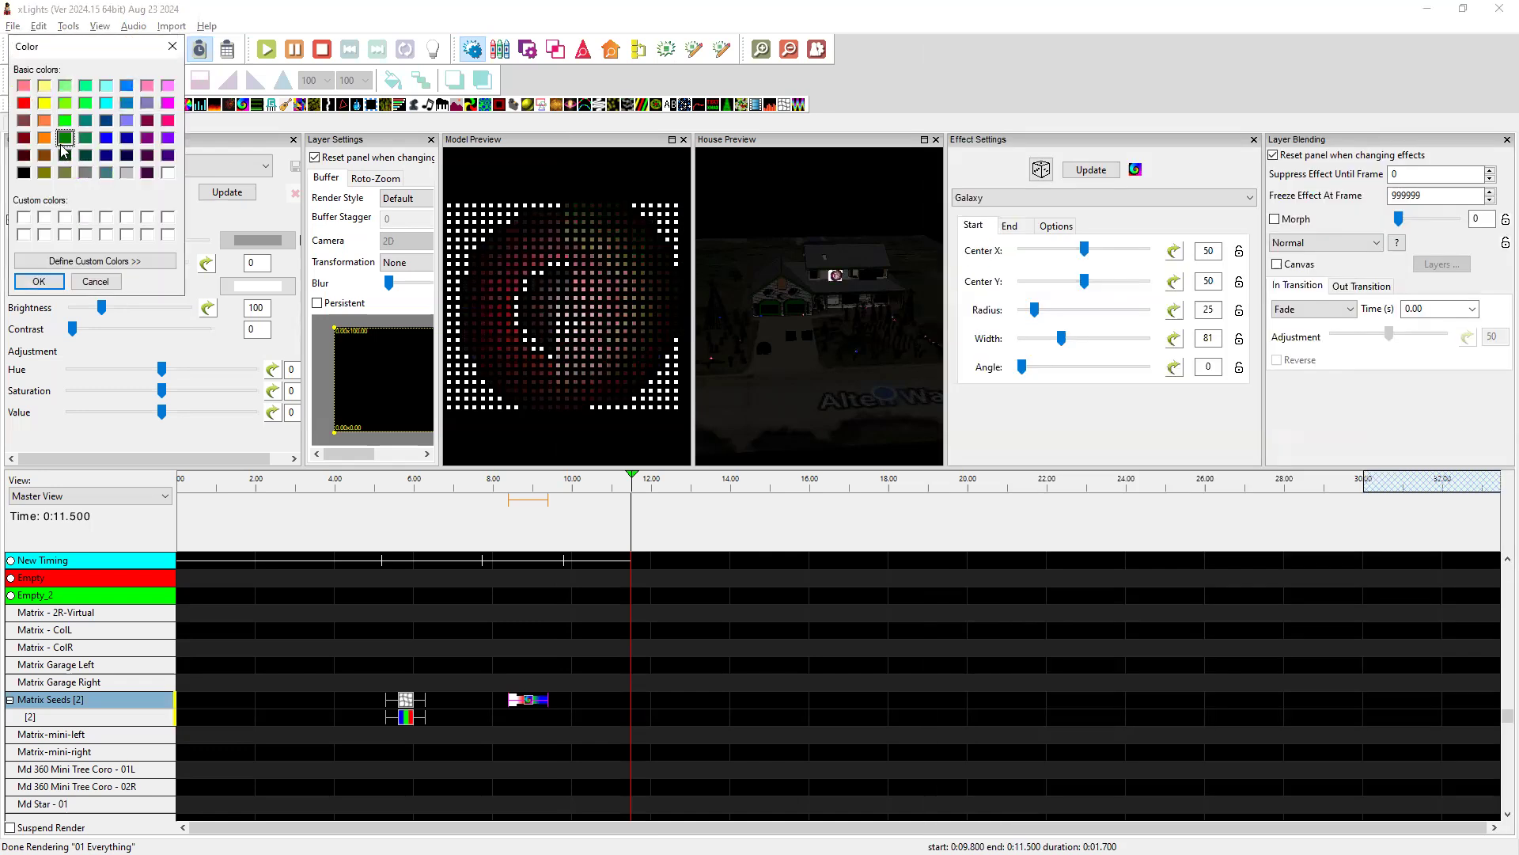
click(39, 282)
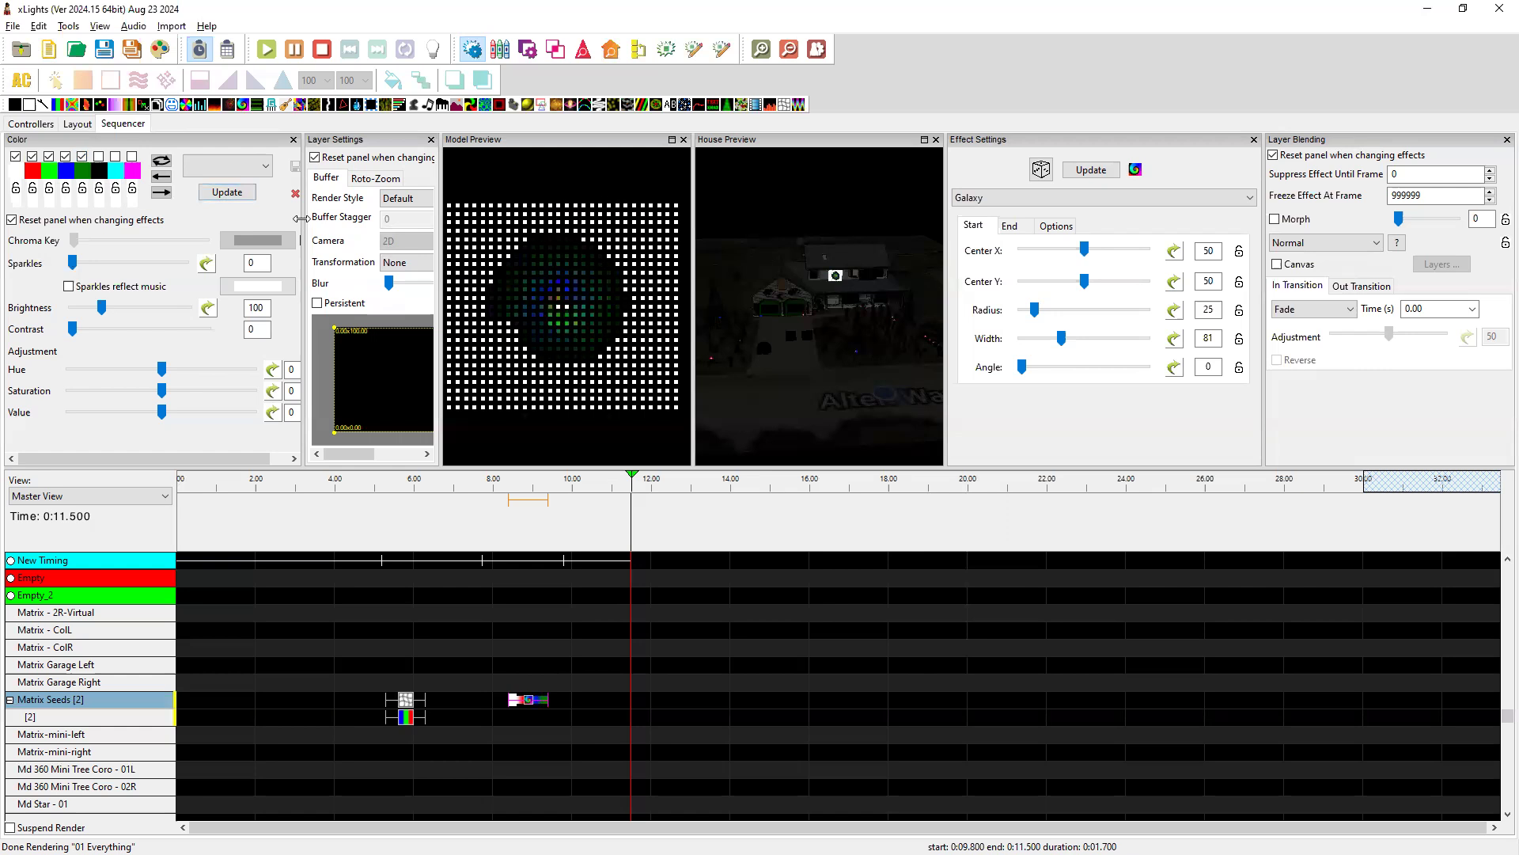
- Undock and enlarge the Color panel, then display the list of saved color palettes
drag(226, 143, 878, 346)
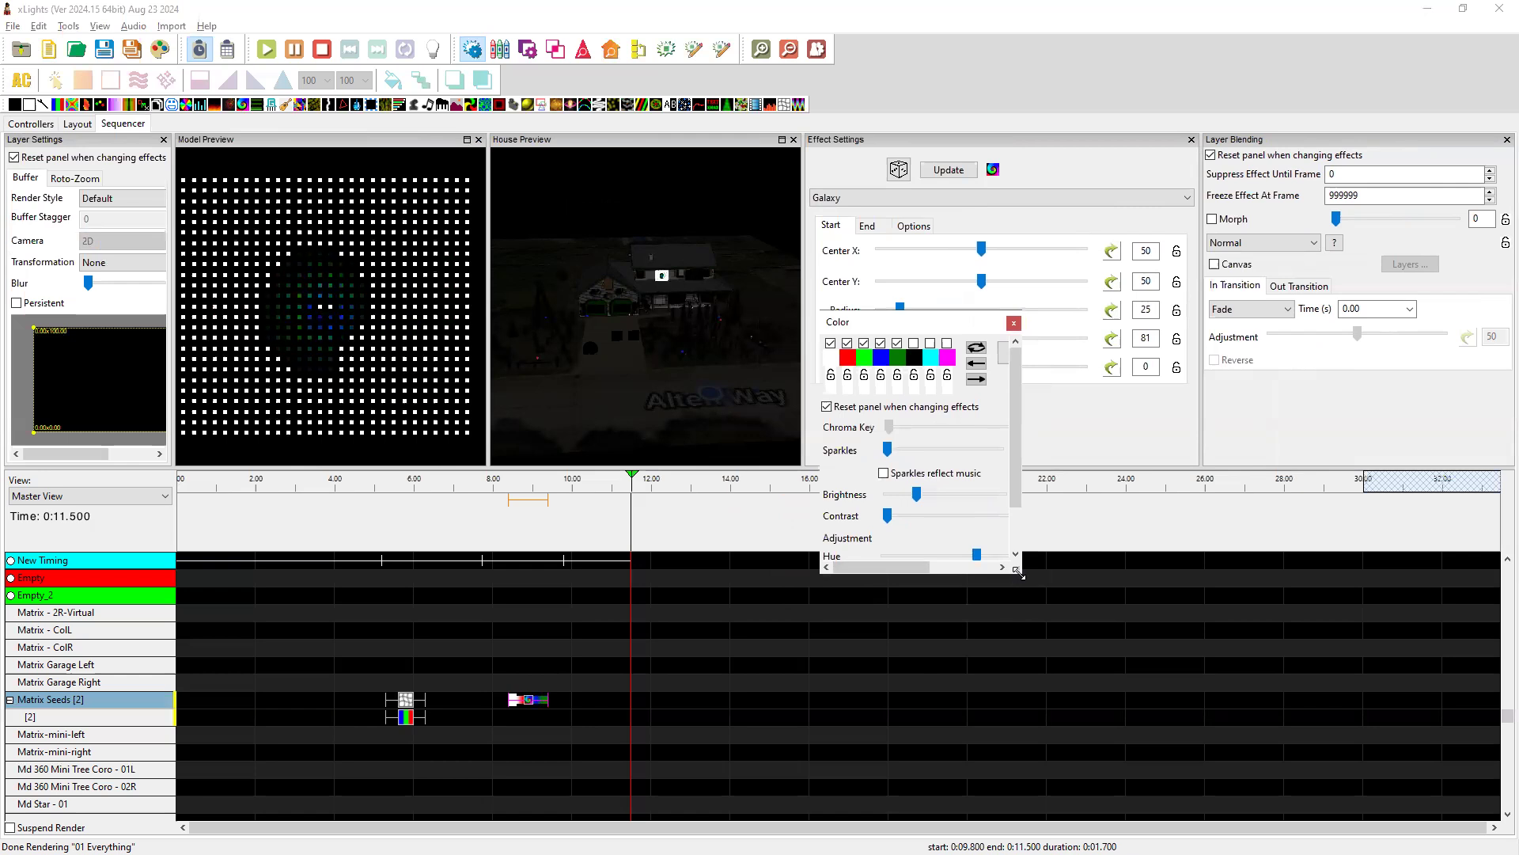
drag(1019, 574, 1340, 733)
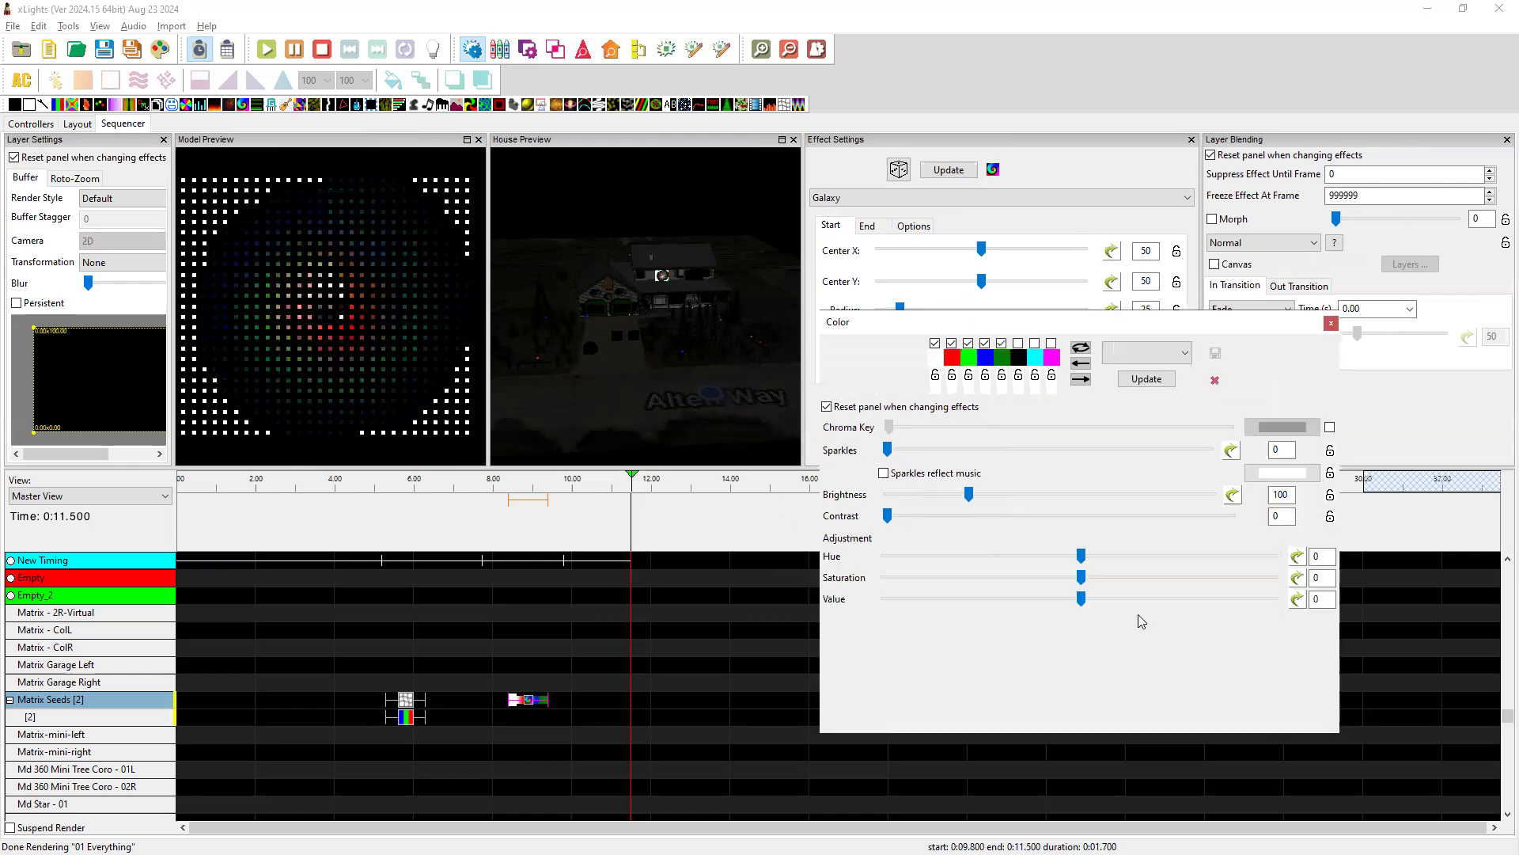
click(952, 357)
click(918, 582)
click(1184, 353)
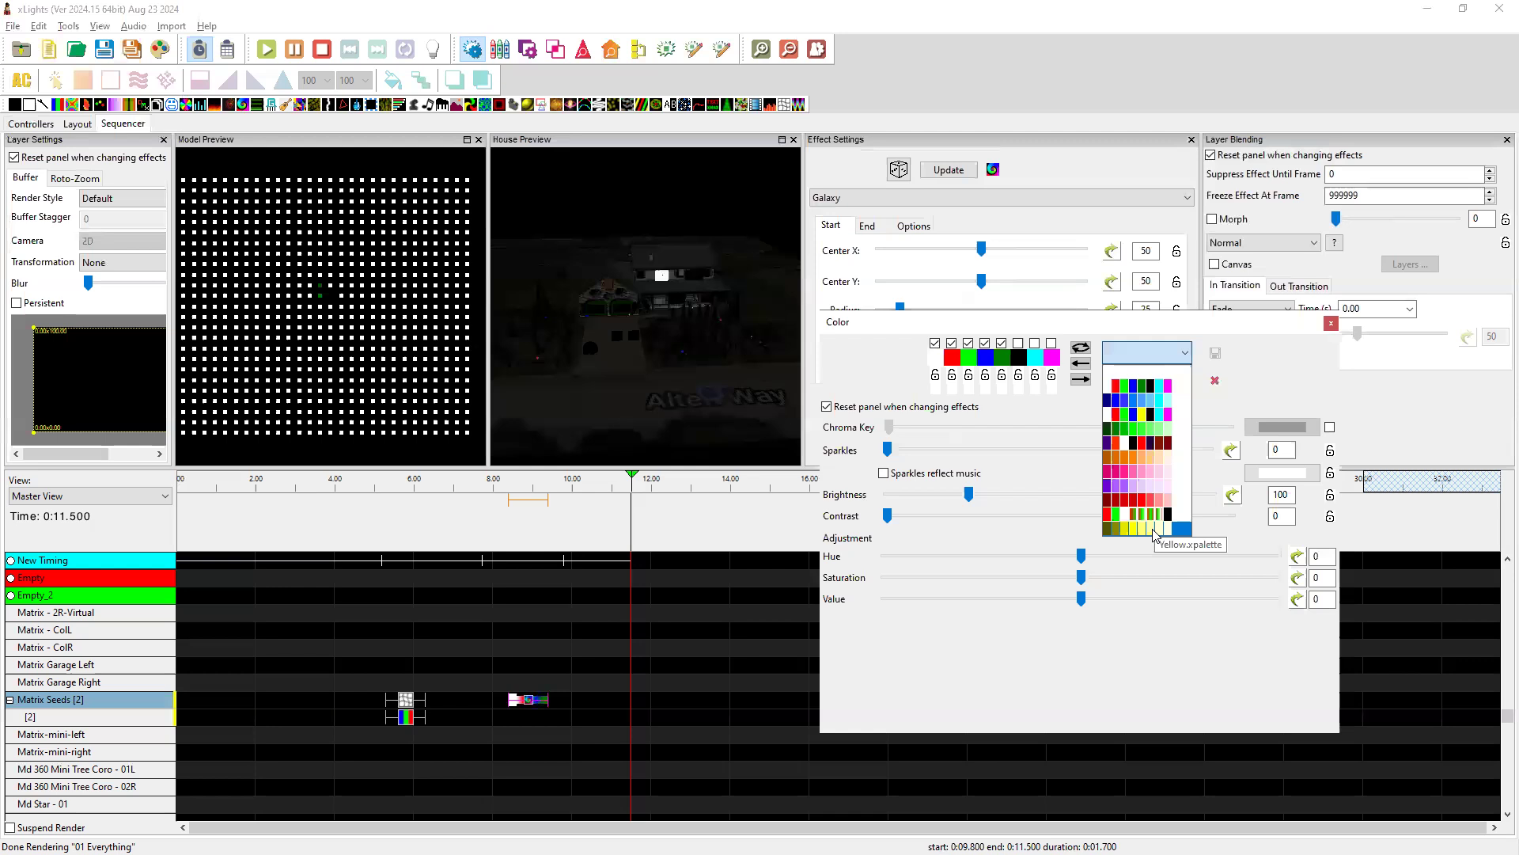
- Change the dark green palette color to bright green, save the palette and display the saved palettes list
click(1002, 357)
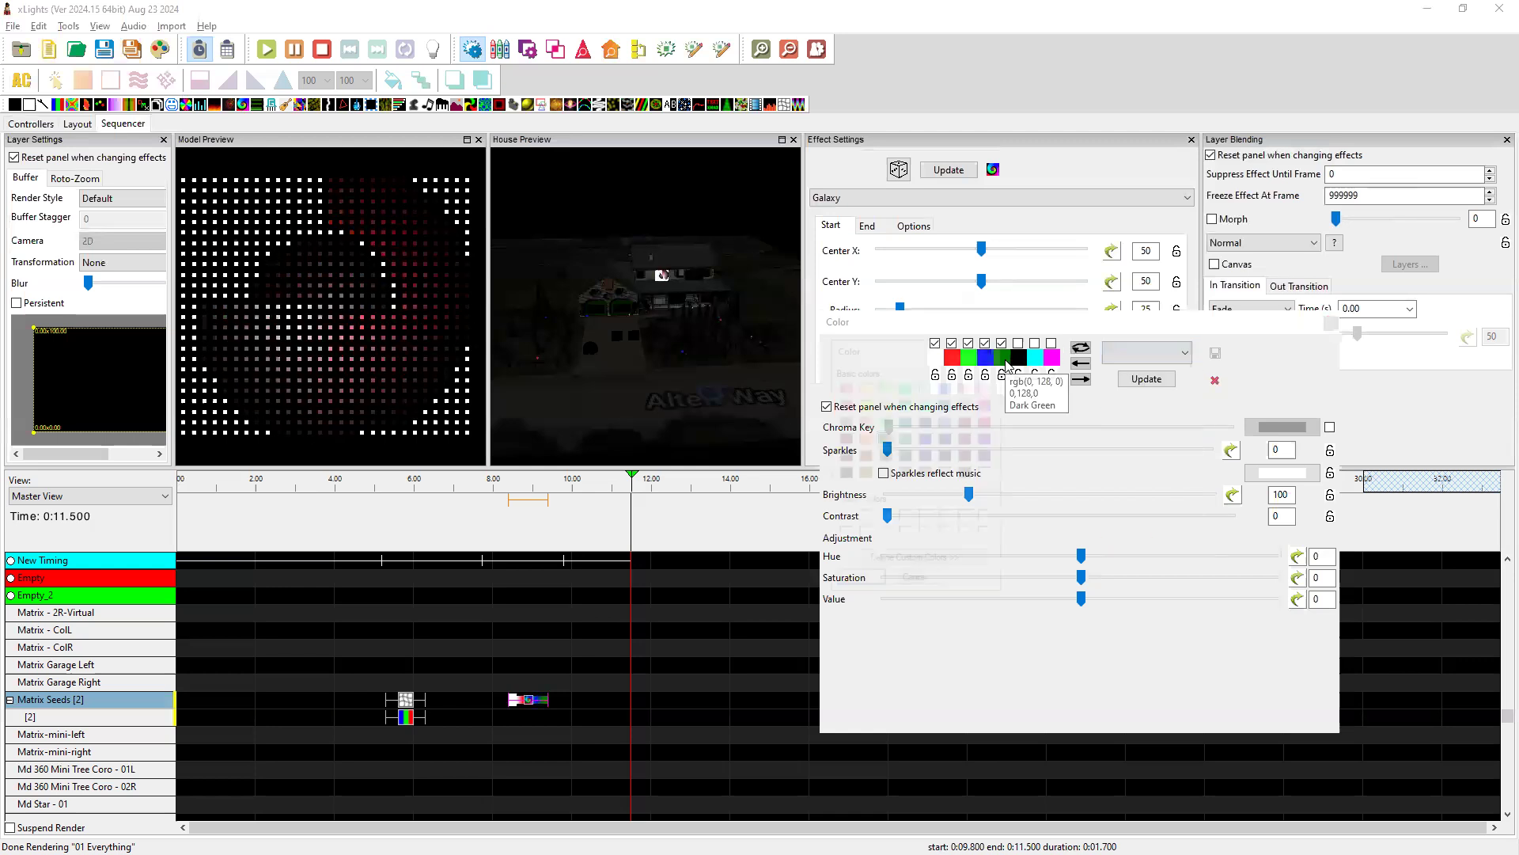
click(905, 403)
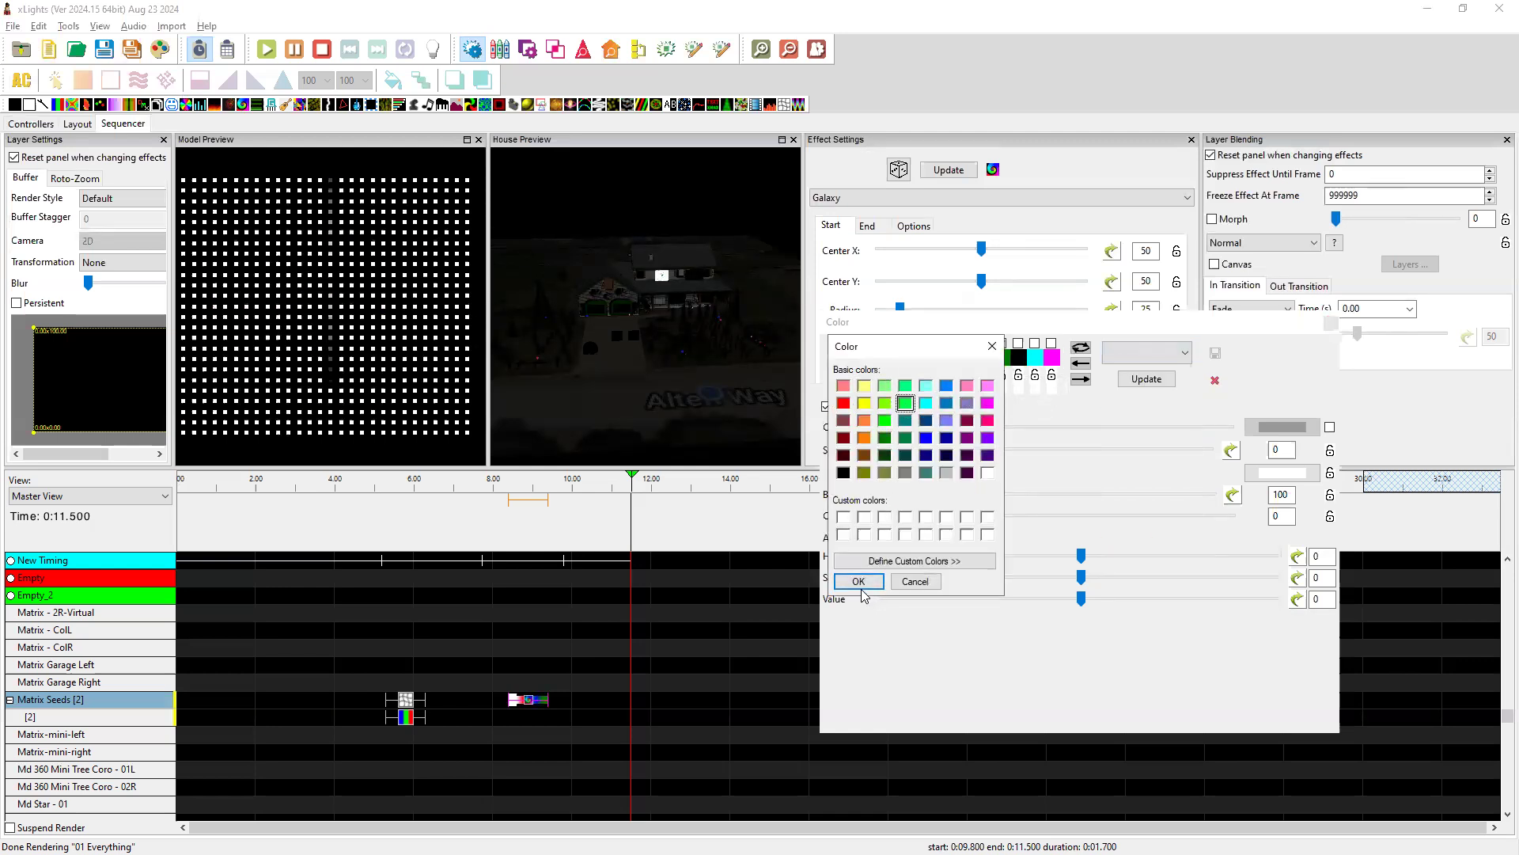
click(860, 581)
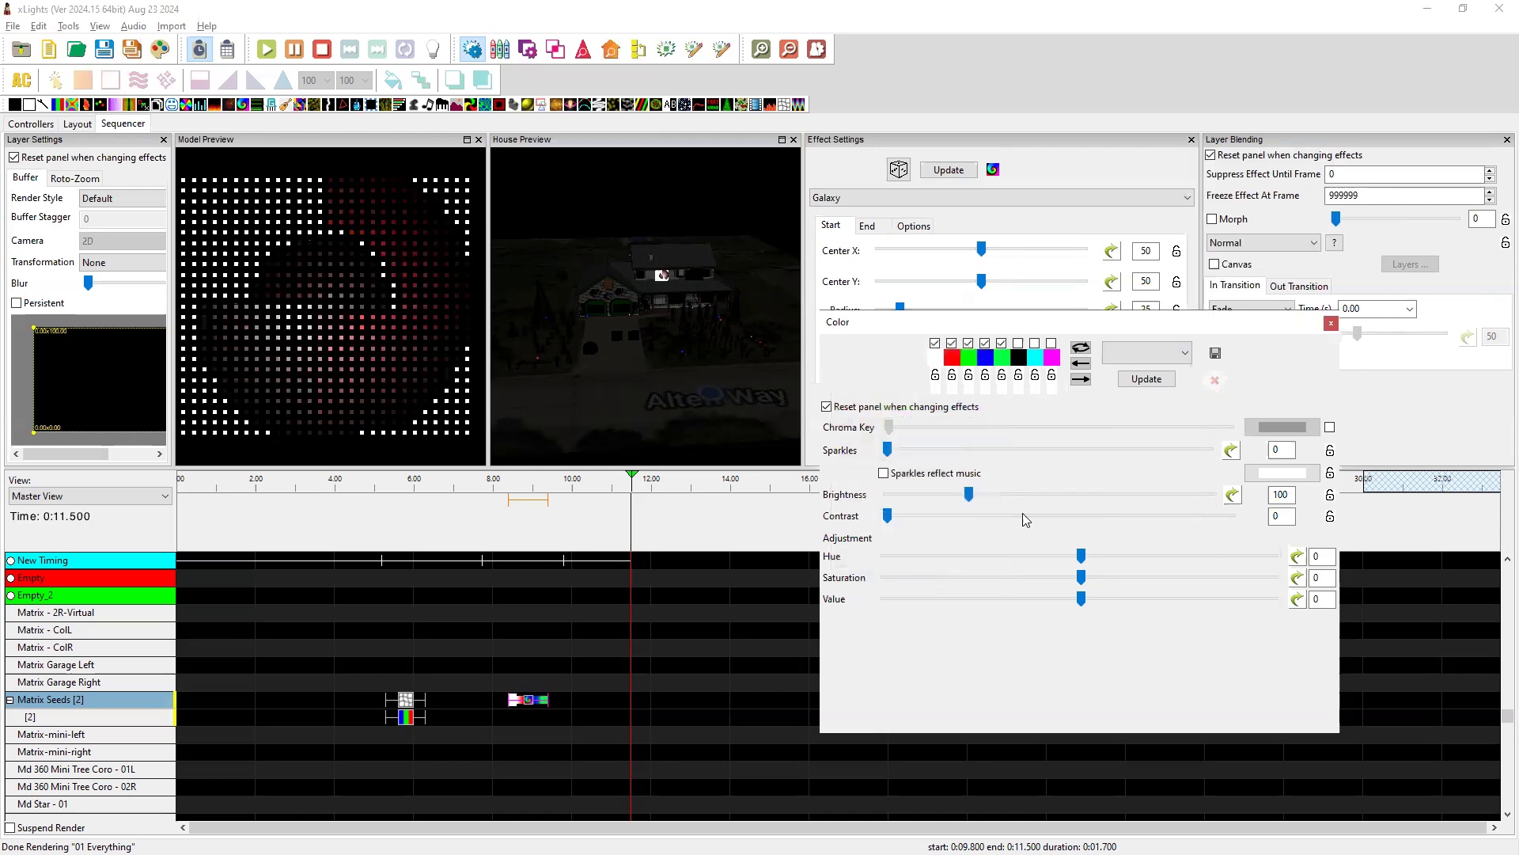
click(1216, 355)
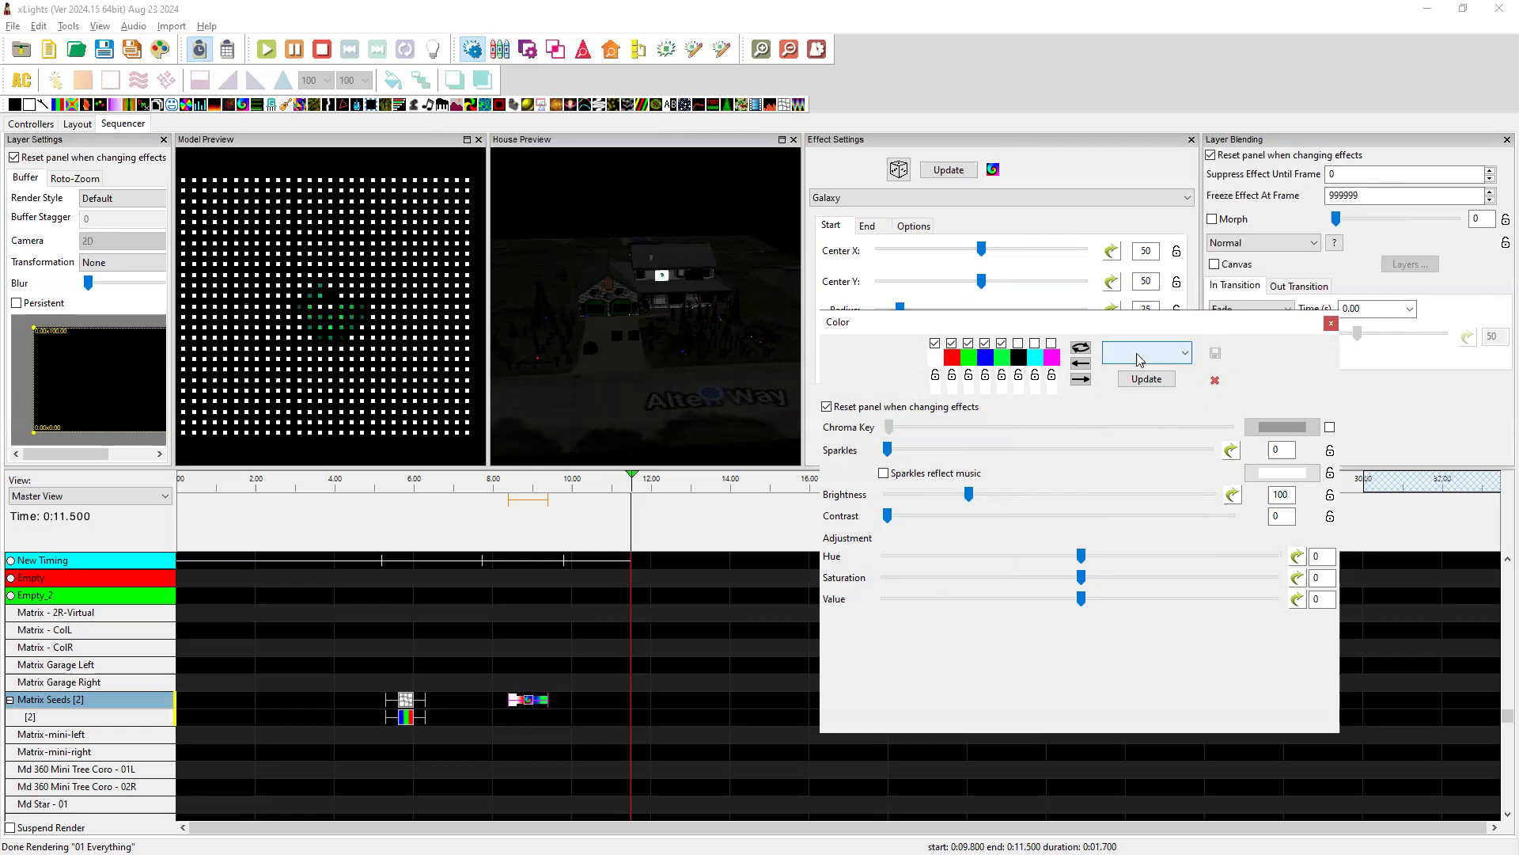
click(1186, 357)
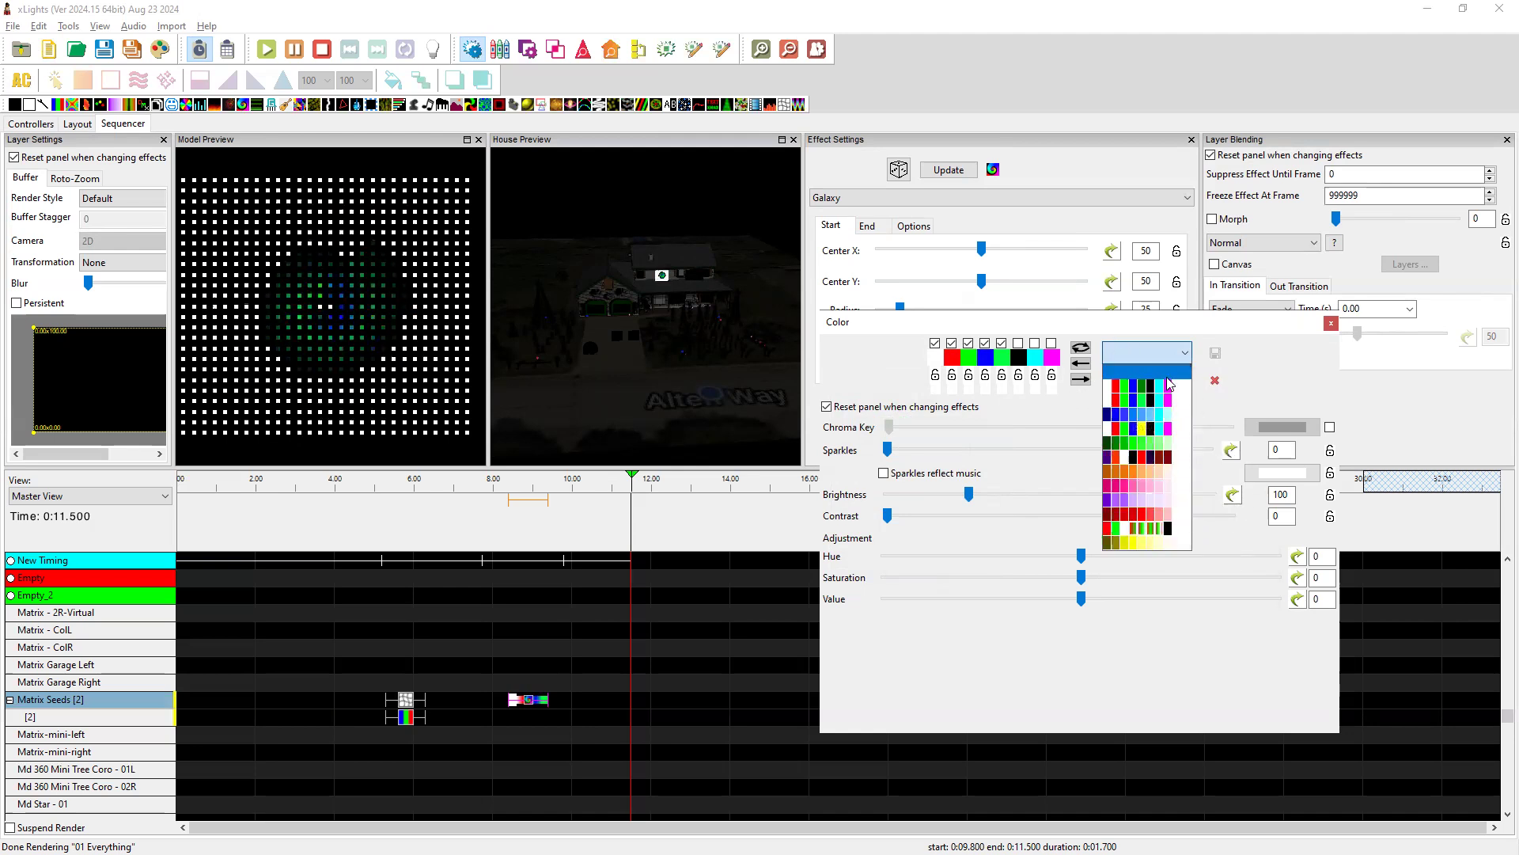
- Switch to the README in Notepad and highlight the release notes on missing-picture face names, overriding named color pallets and the FPP Connect button
key(alt+Tab)
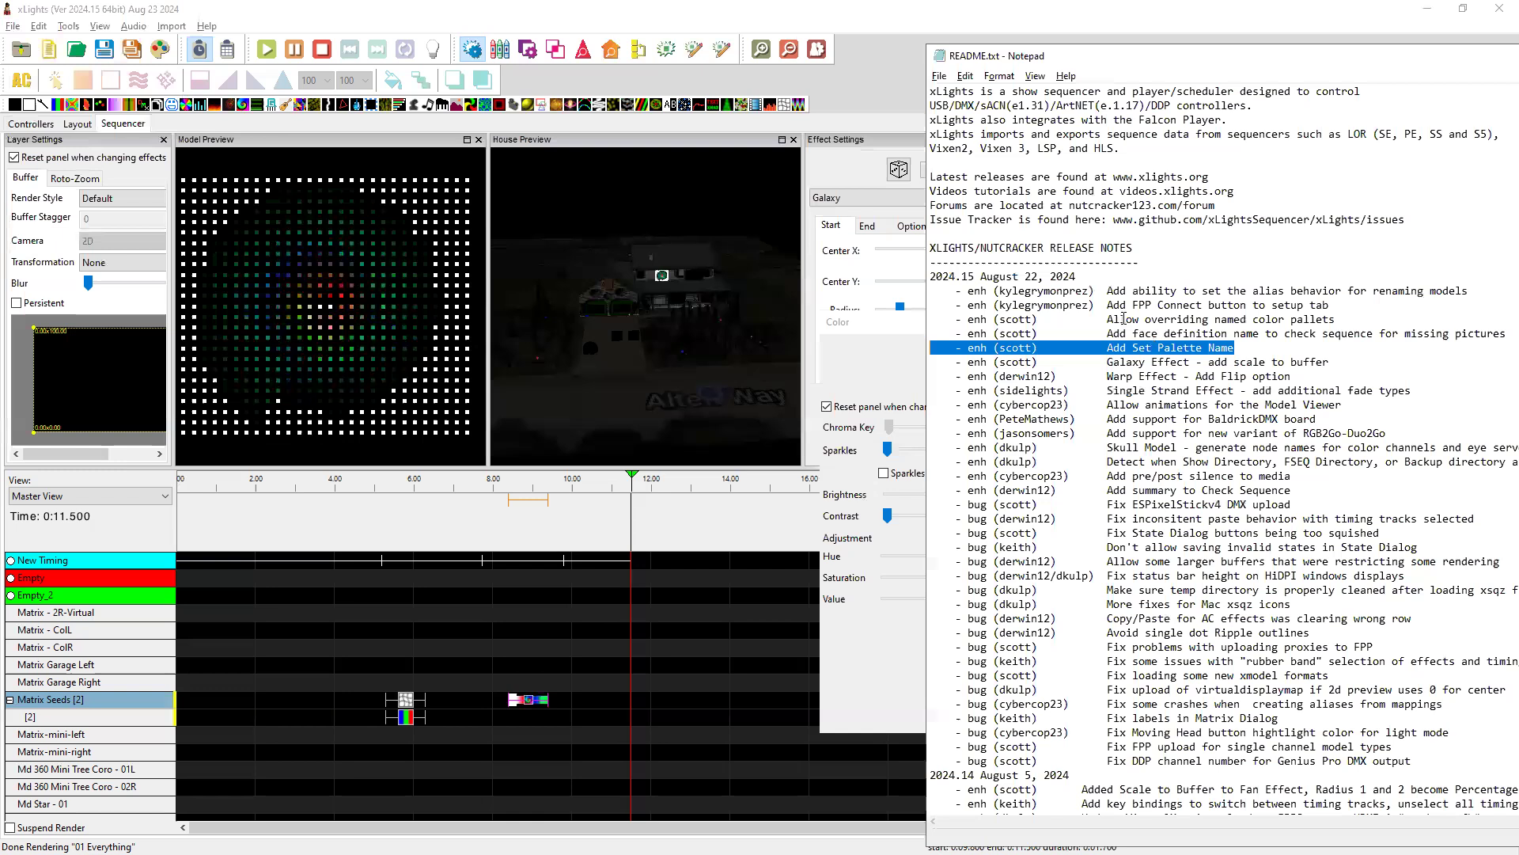
drag(1483, 333, 1096, 330)
drag(1339, 322, 1012, 320)
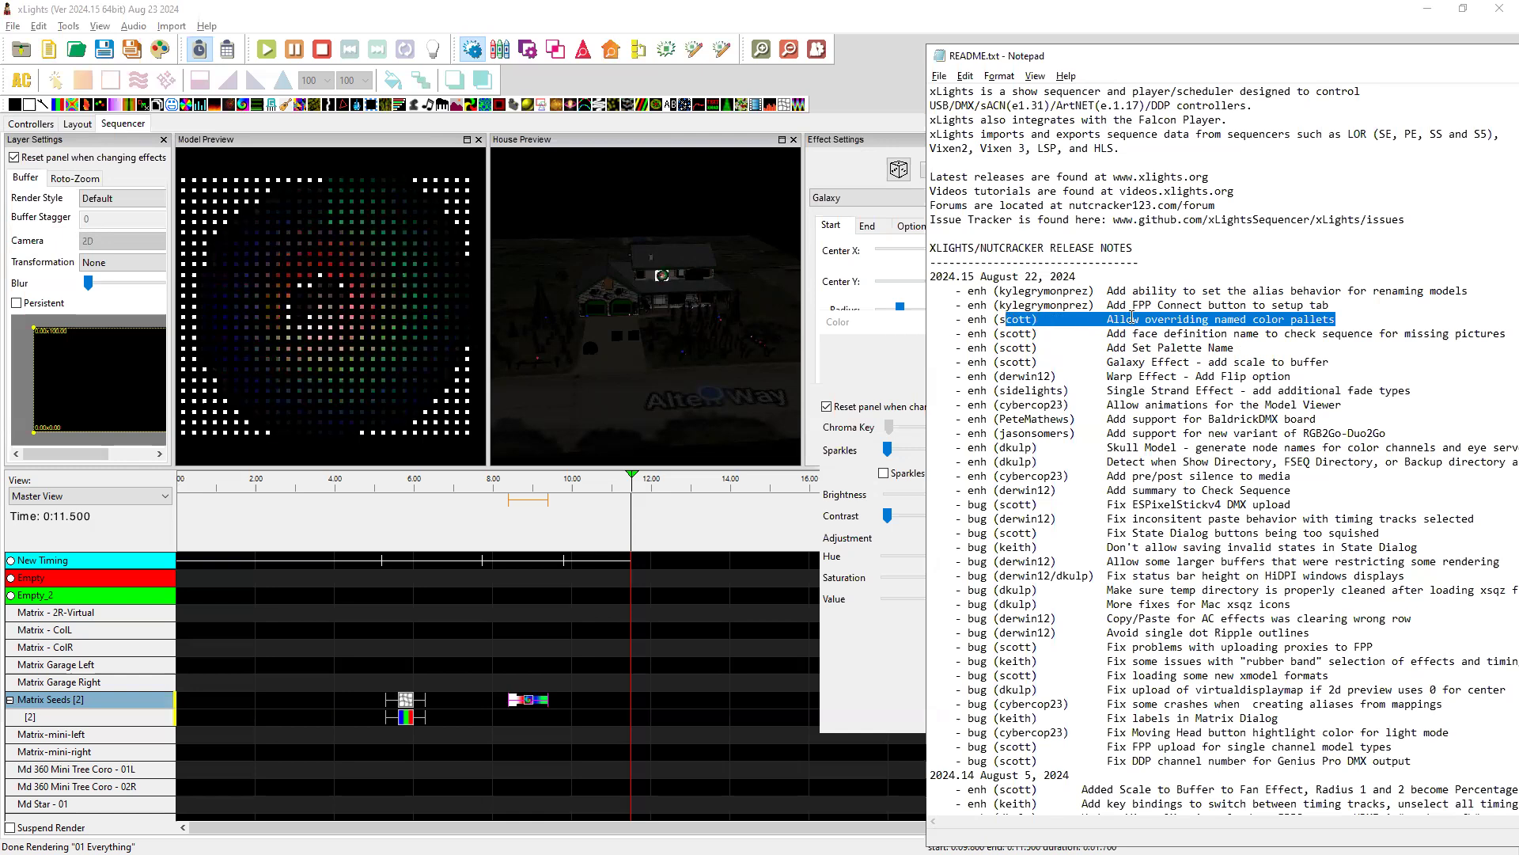
drag(1340, 306, 967, 305)
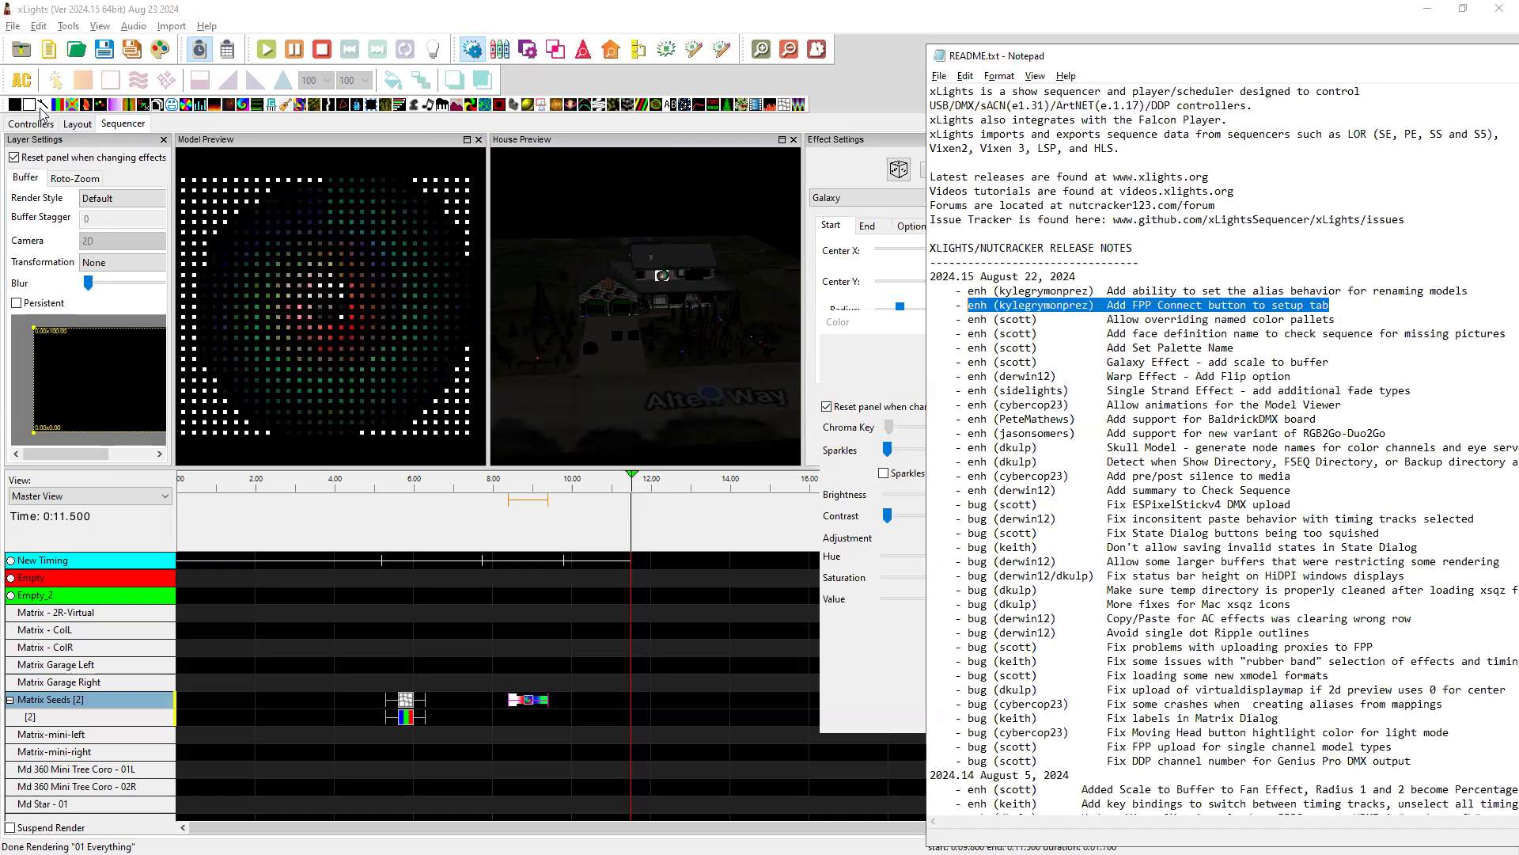
- Switch to xLights, view the controller setup with its FPP Connect option and select the F16v3 Original controller
click(33, 124)
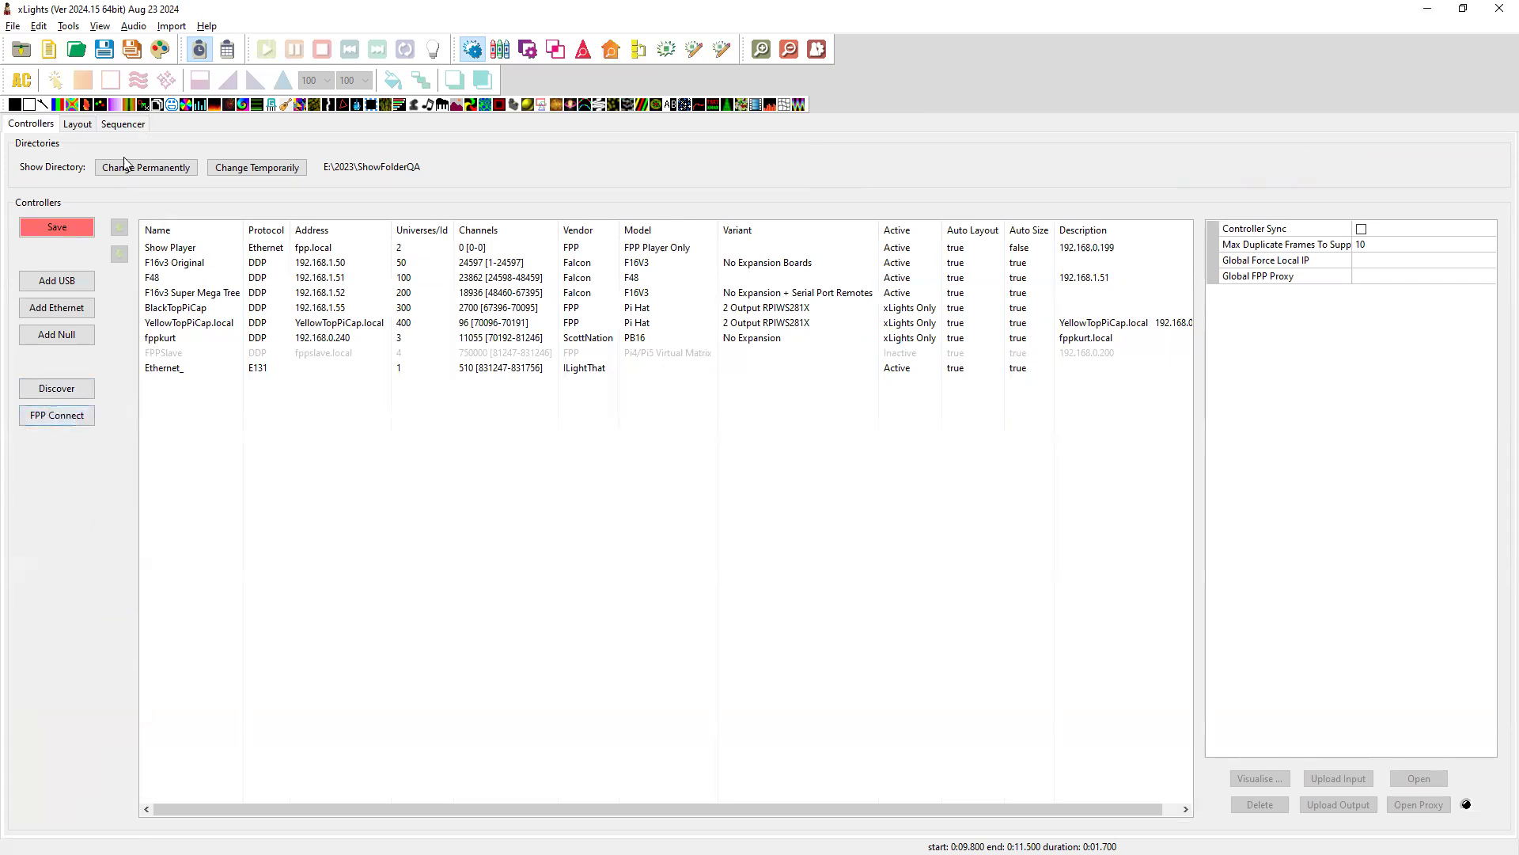
click(65, 28)
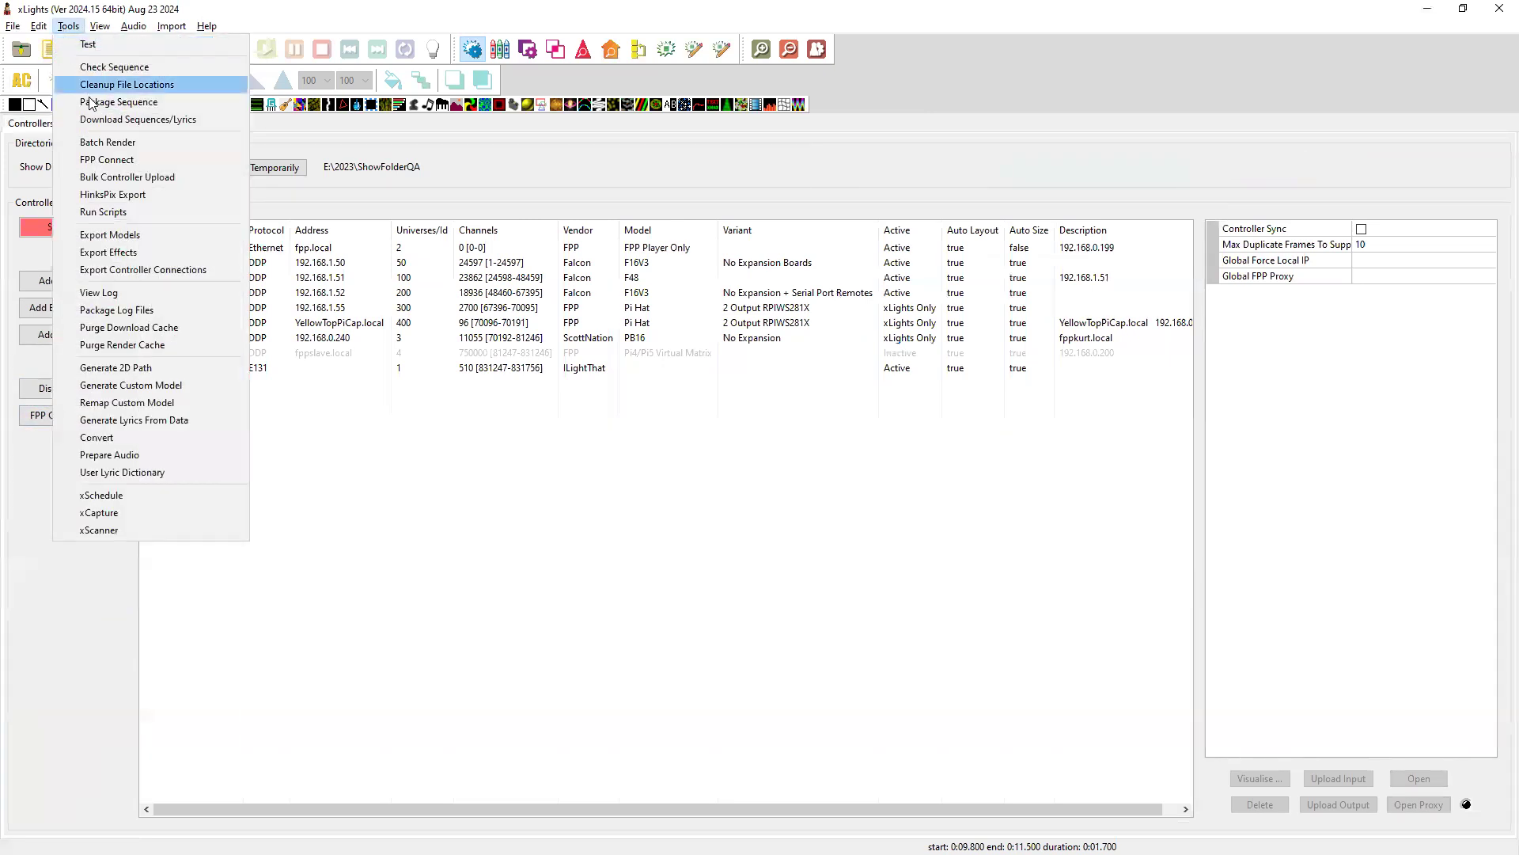
click(380, 517)
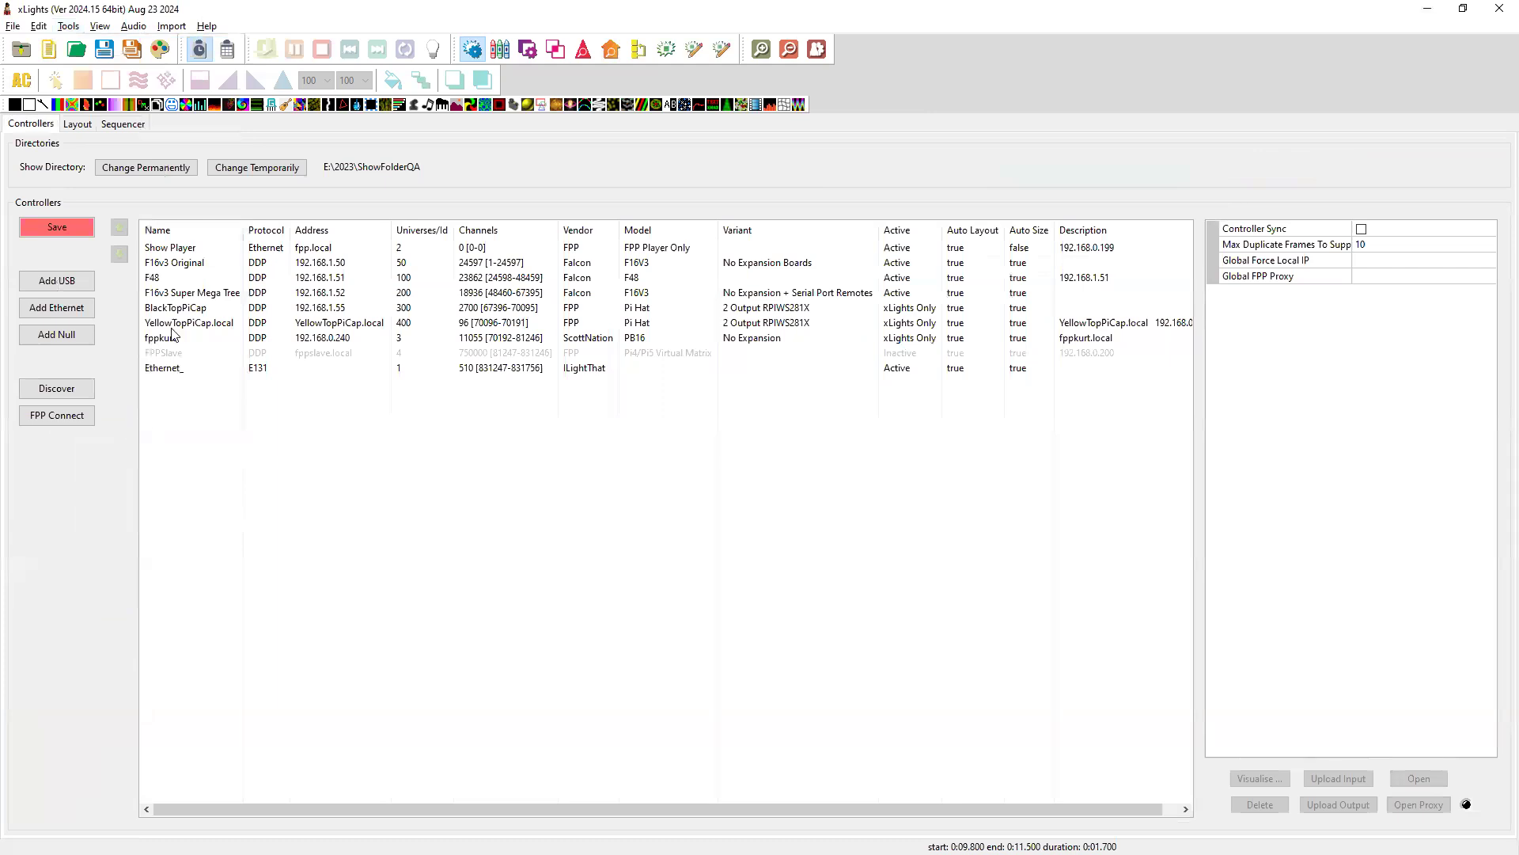
click(186, 263)
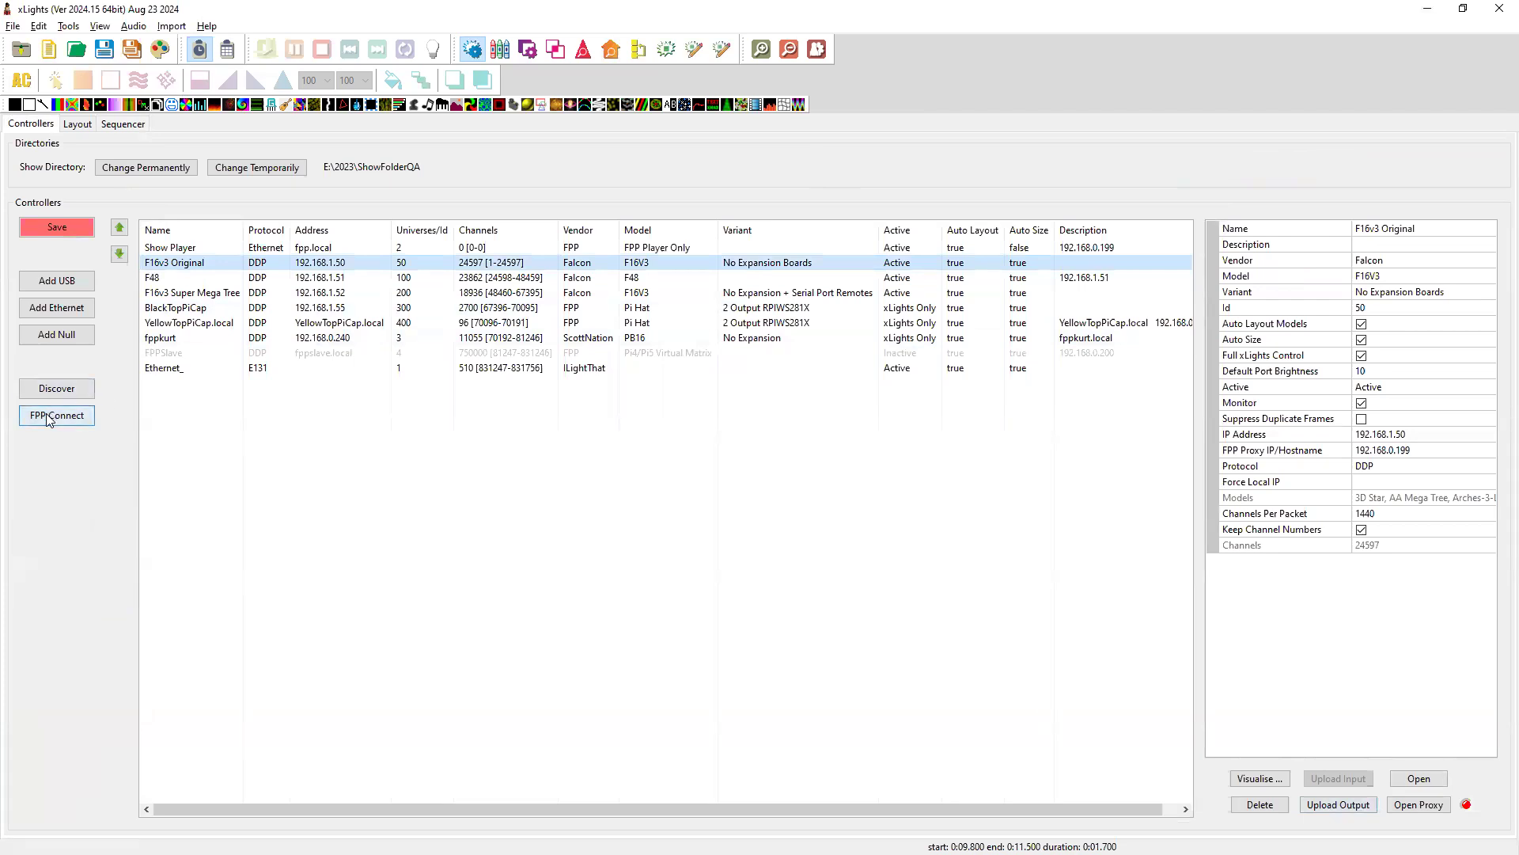
- Return to the README in Notepad and highlight the note 'Add ability to set the alias behavior for renaming models'
key(alt+Tab)
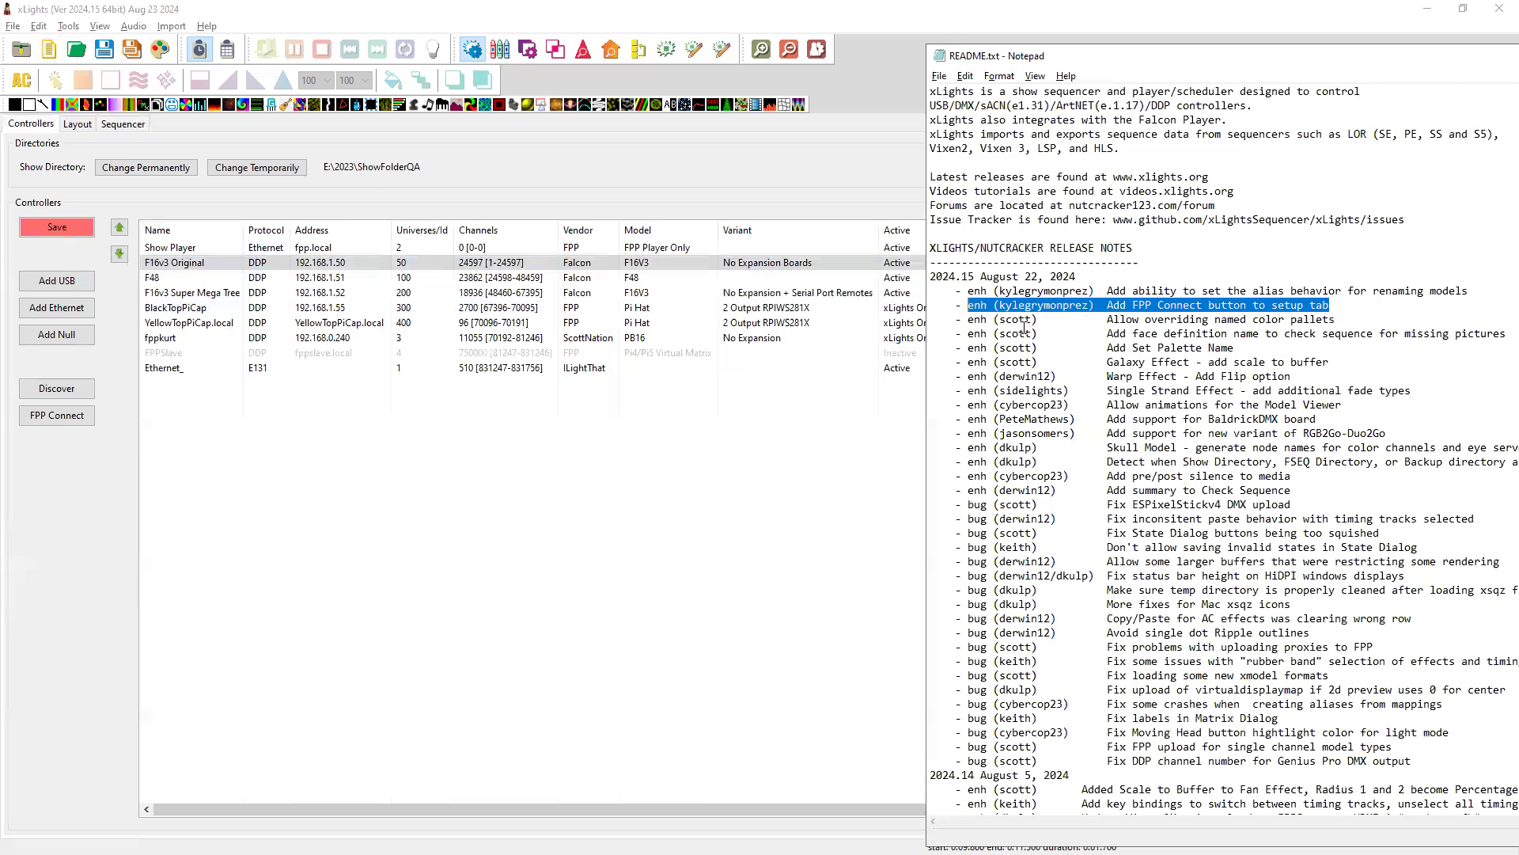
drag(1470, 291, 1026, 290)
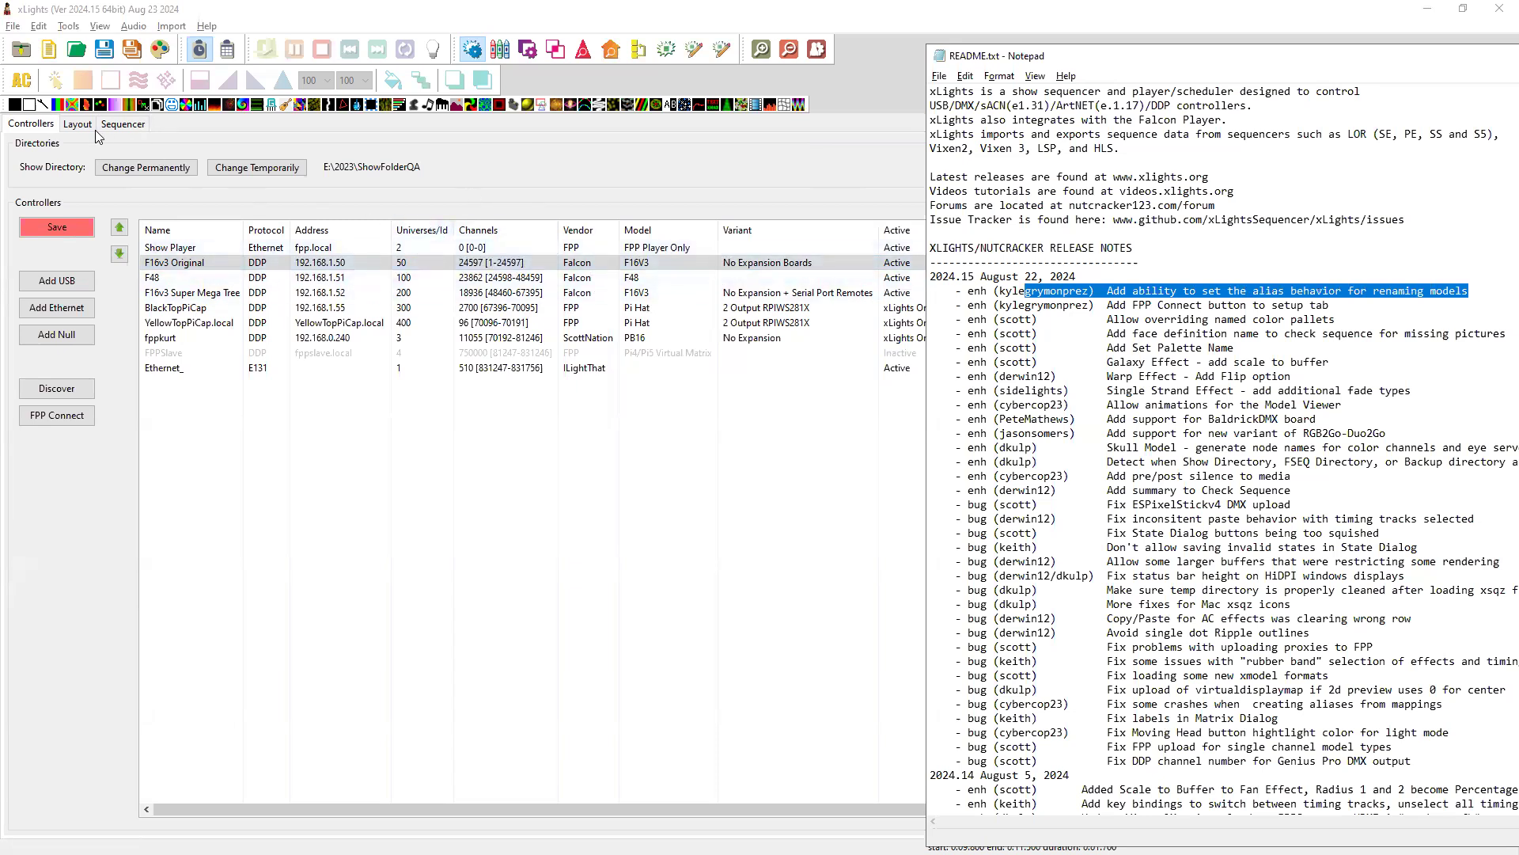
- Duplicate the SpinnerStarFlake model in the xLights layout, adding the copy to the same groups as the original
click(77, 125)
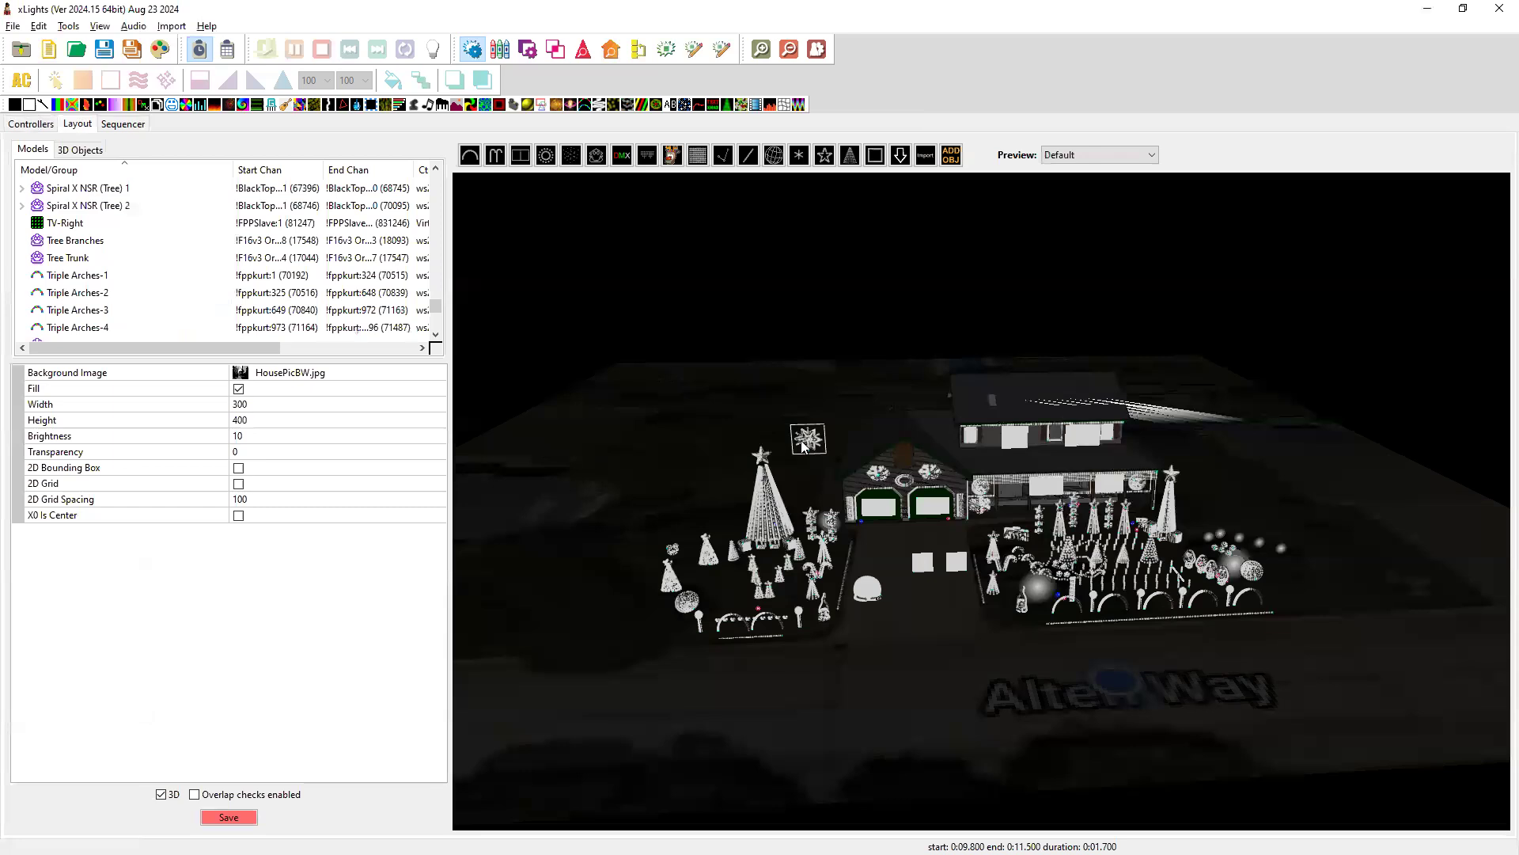
click(803, 446)
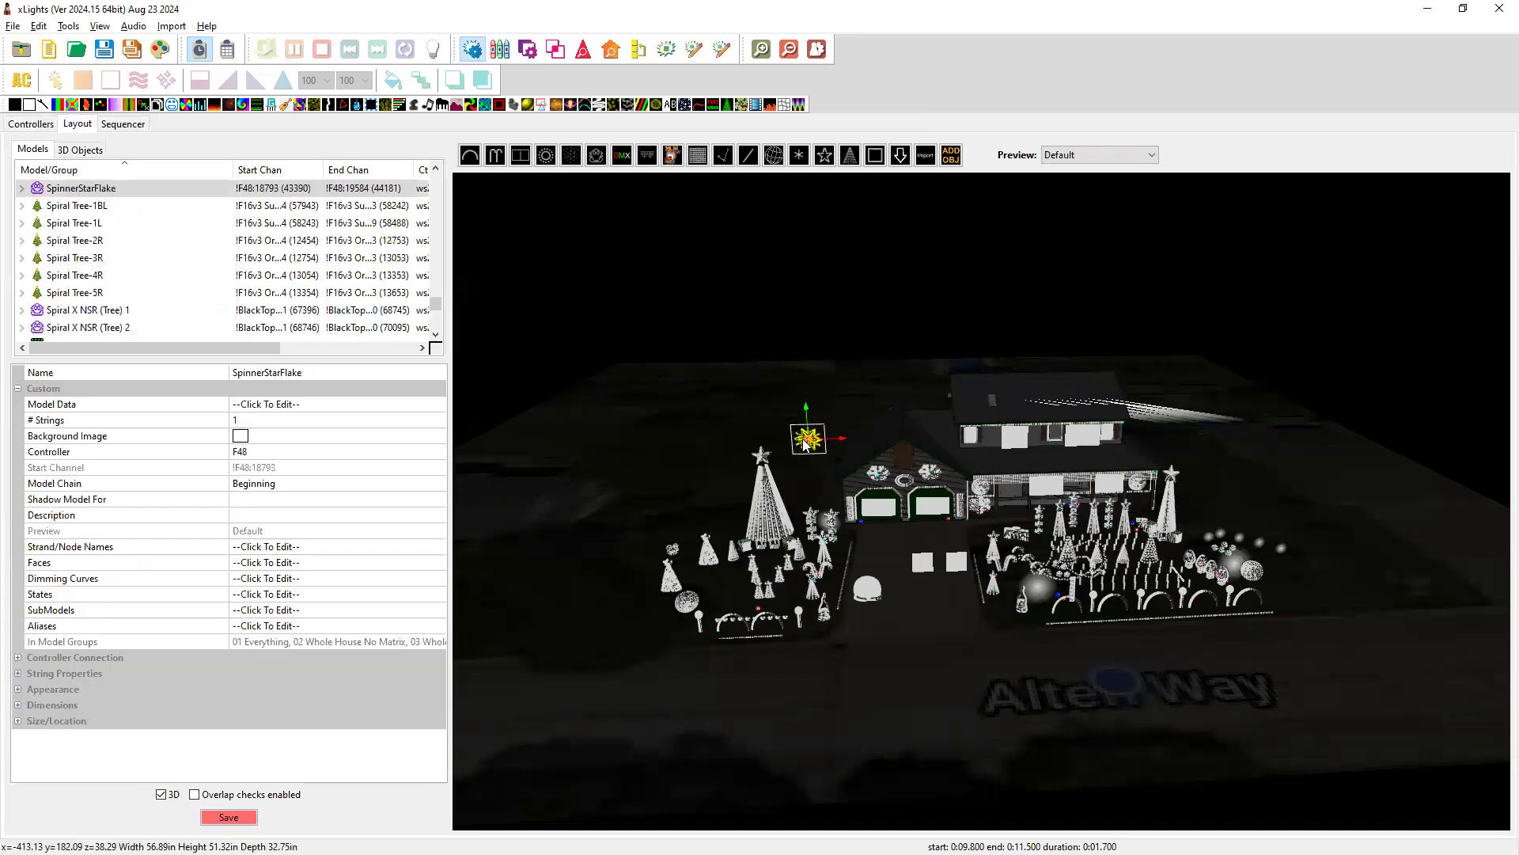
key(ctrl+v)
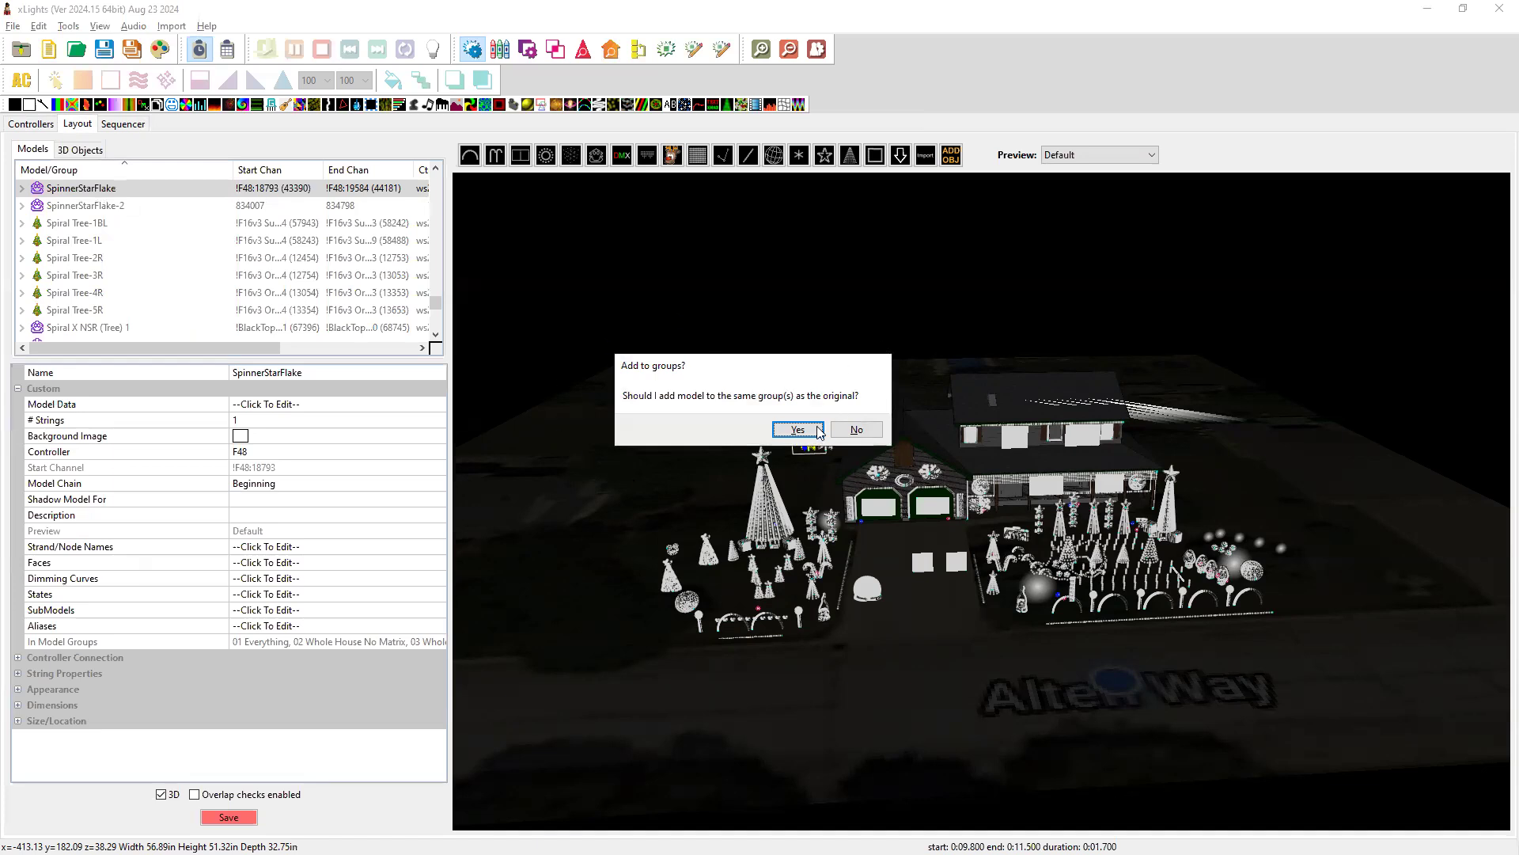
click(820, 431)
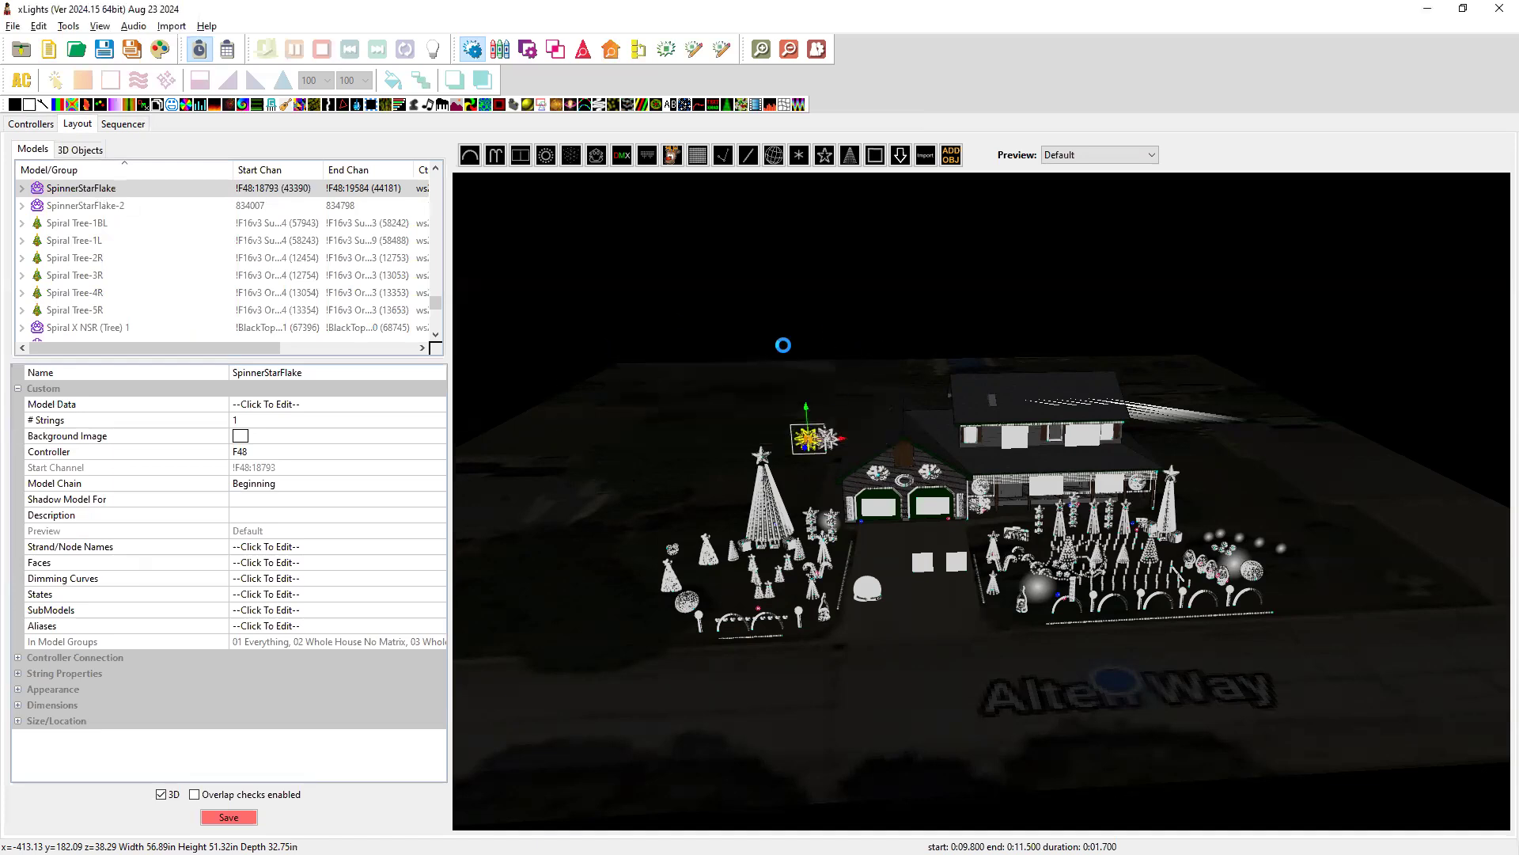
- Rename the duplicated model as 'SpinnerStarFlake Bigger' and decline saving the old name as an alias
click(299, 373)
click(324, 373)
key(BackSpace)
key(BackSpace)
key(Return)
text(Bigger)
key(Return)
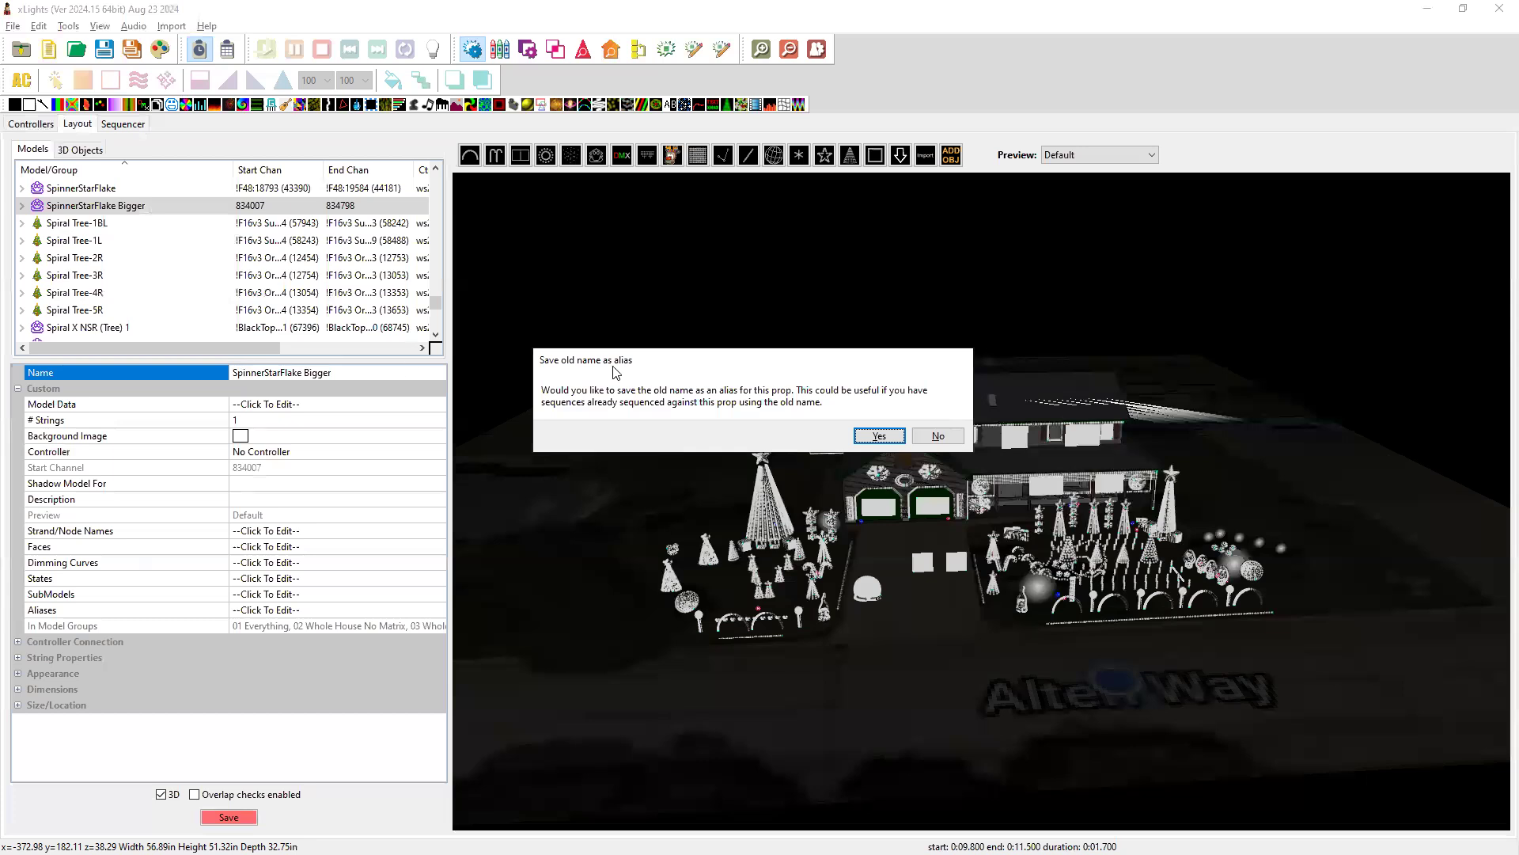
click(938, 436)
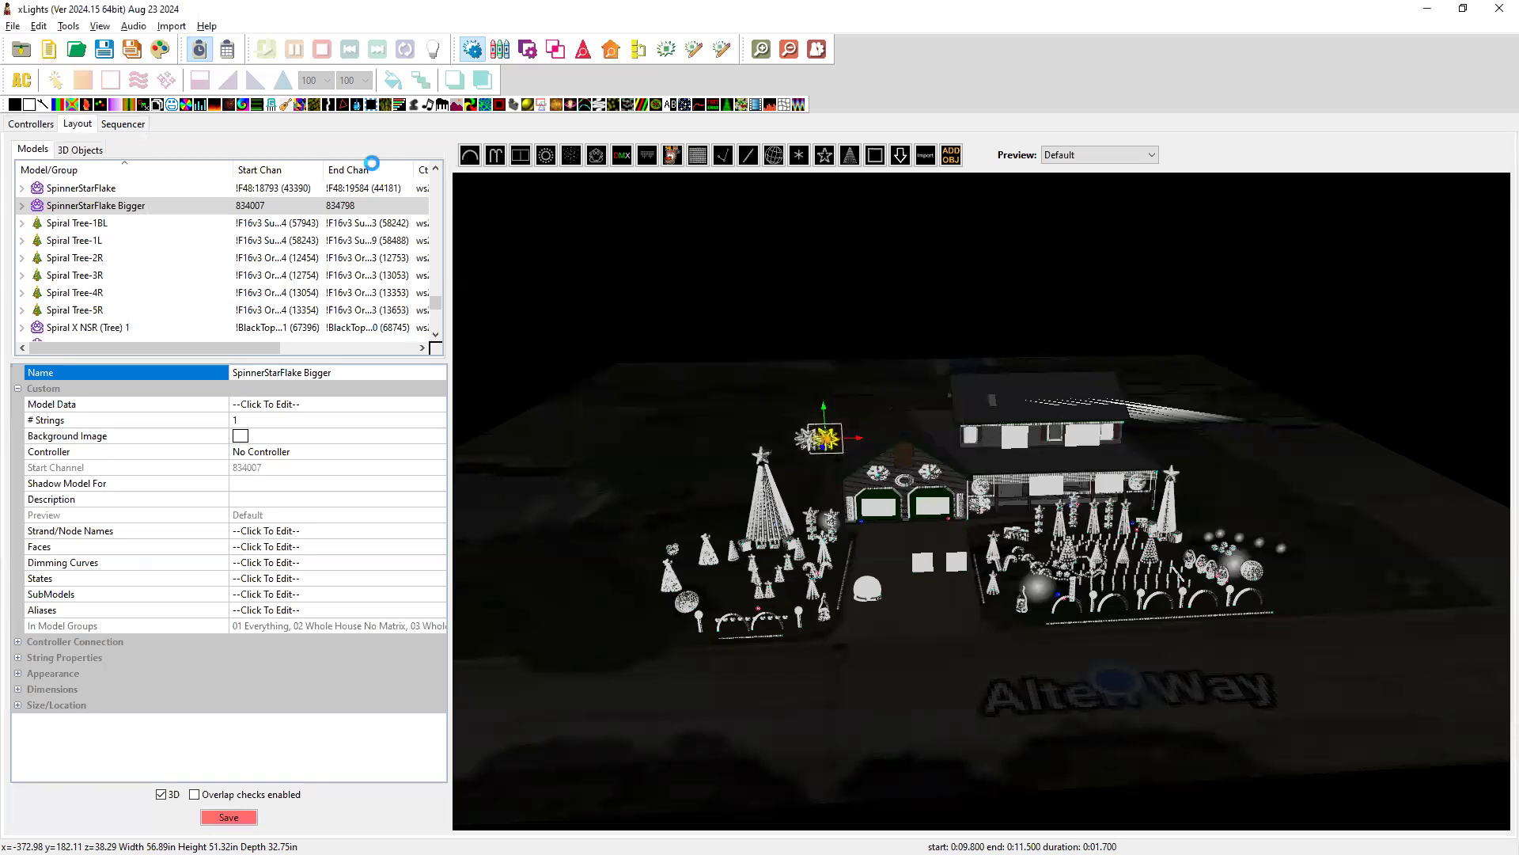
- Set the model renaming alias behavior preference to Always No
click(13, 25)
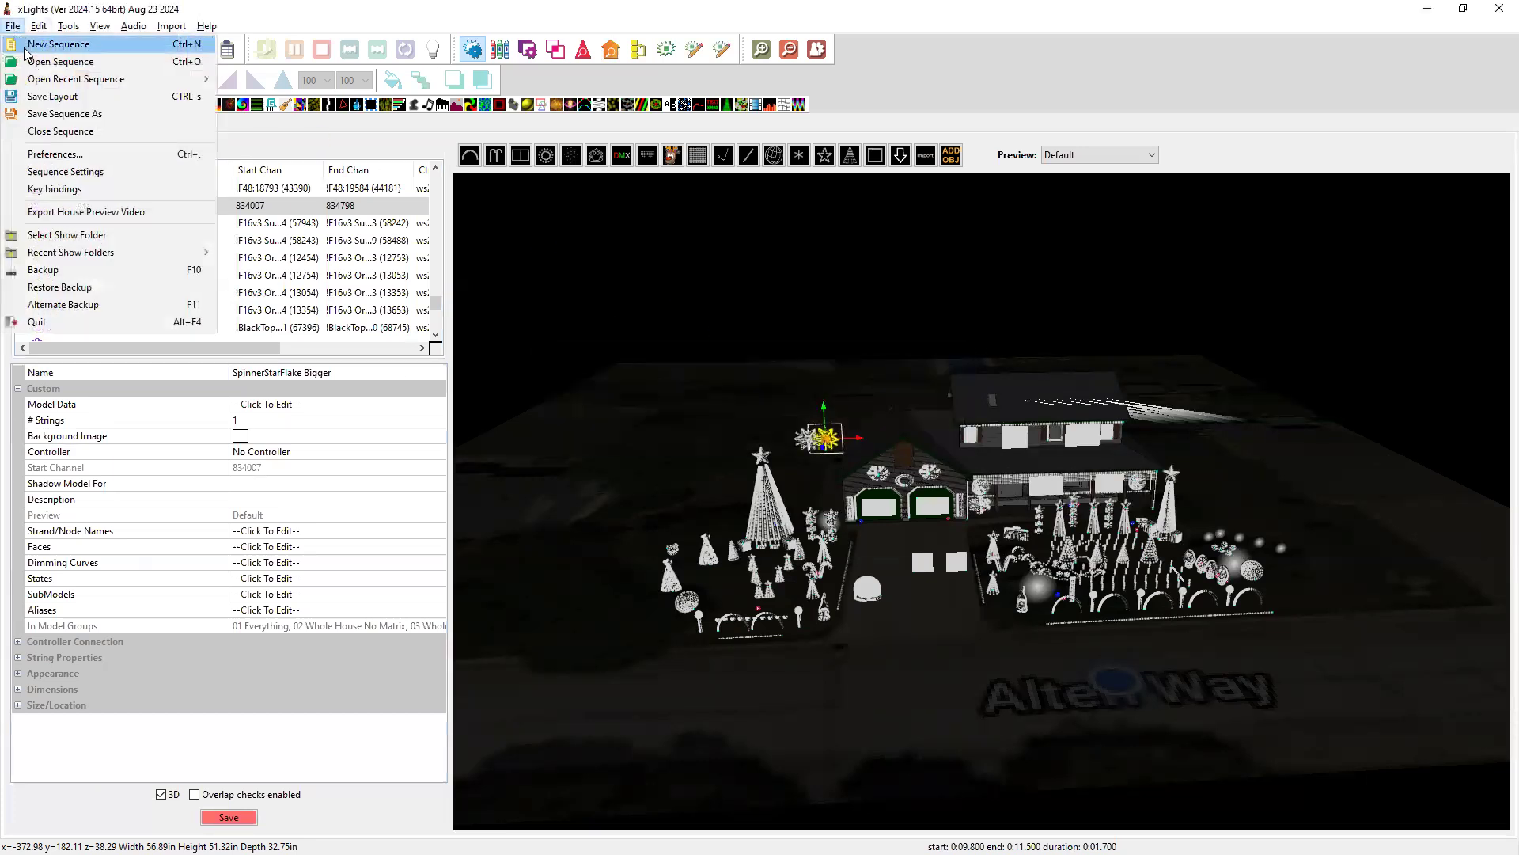
click(76, 156)
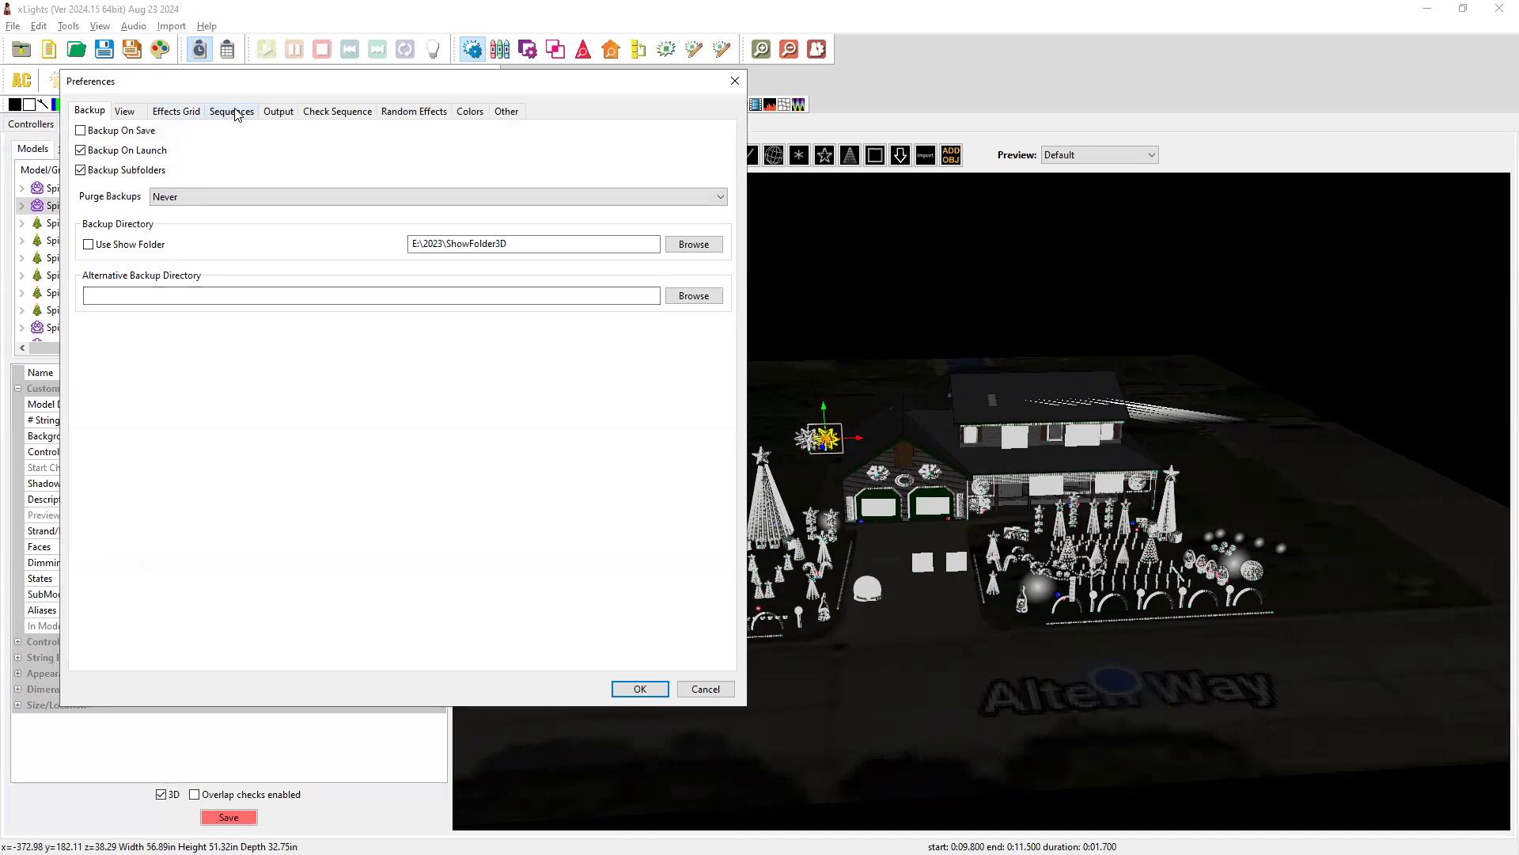
click(504, 113)
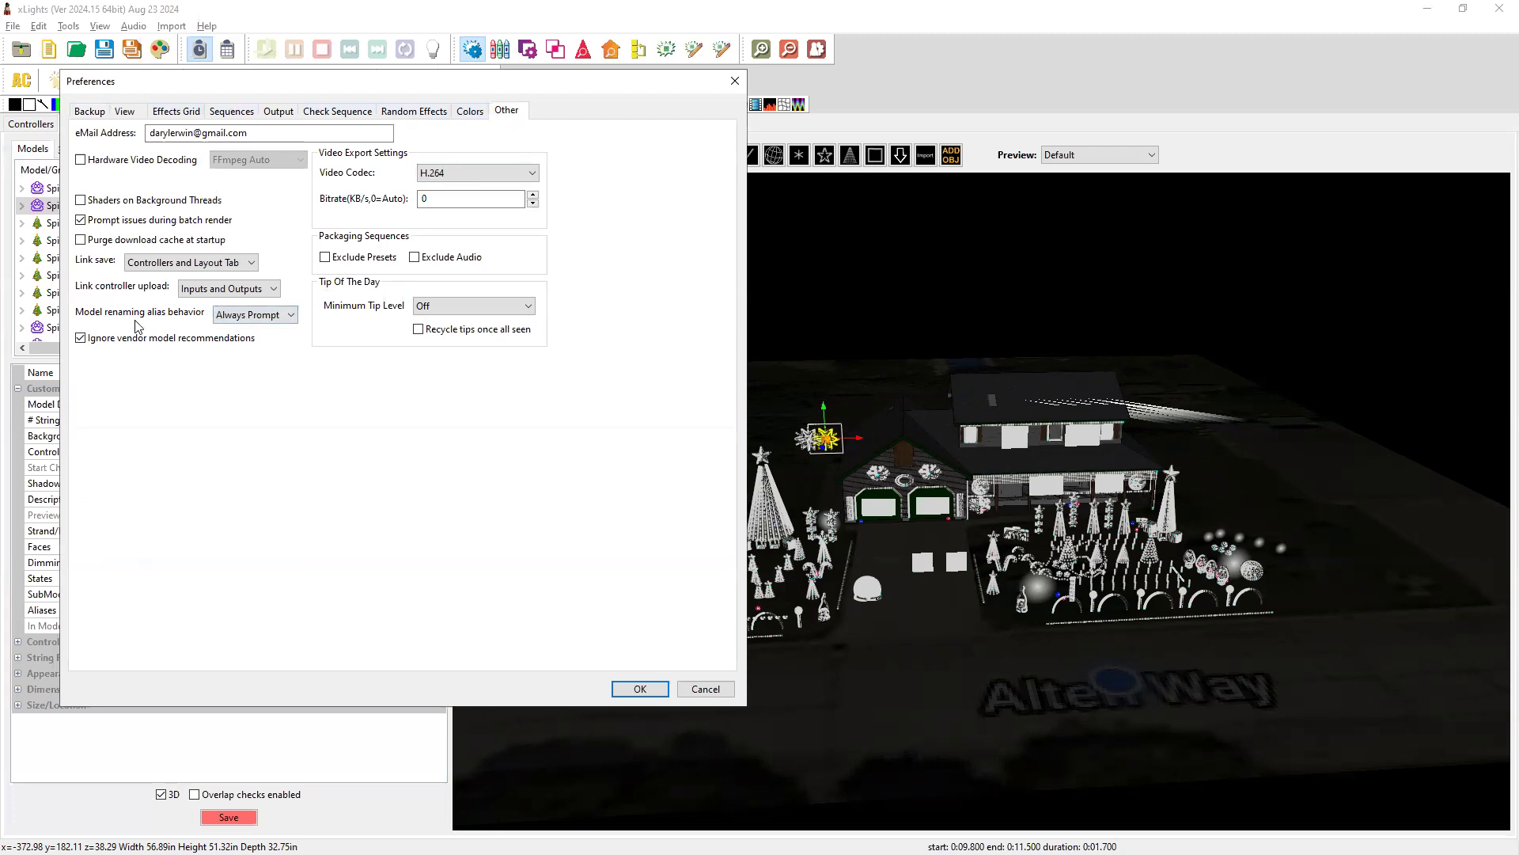
click(265, 320)
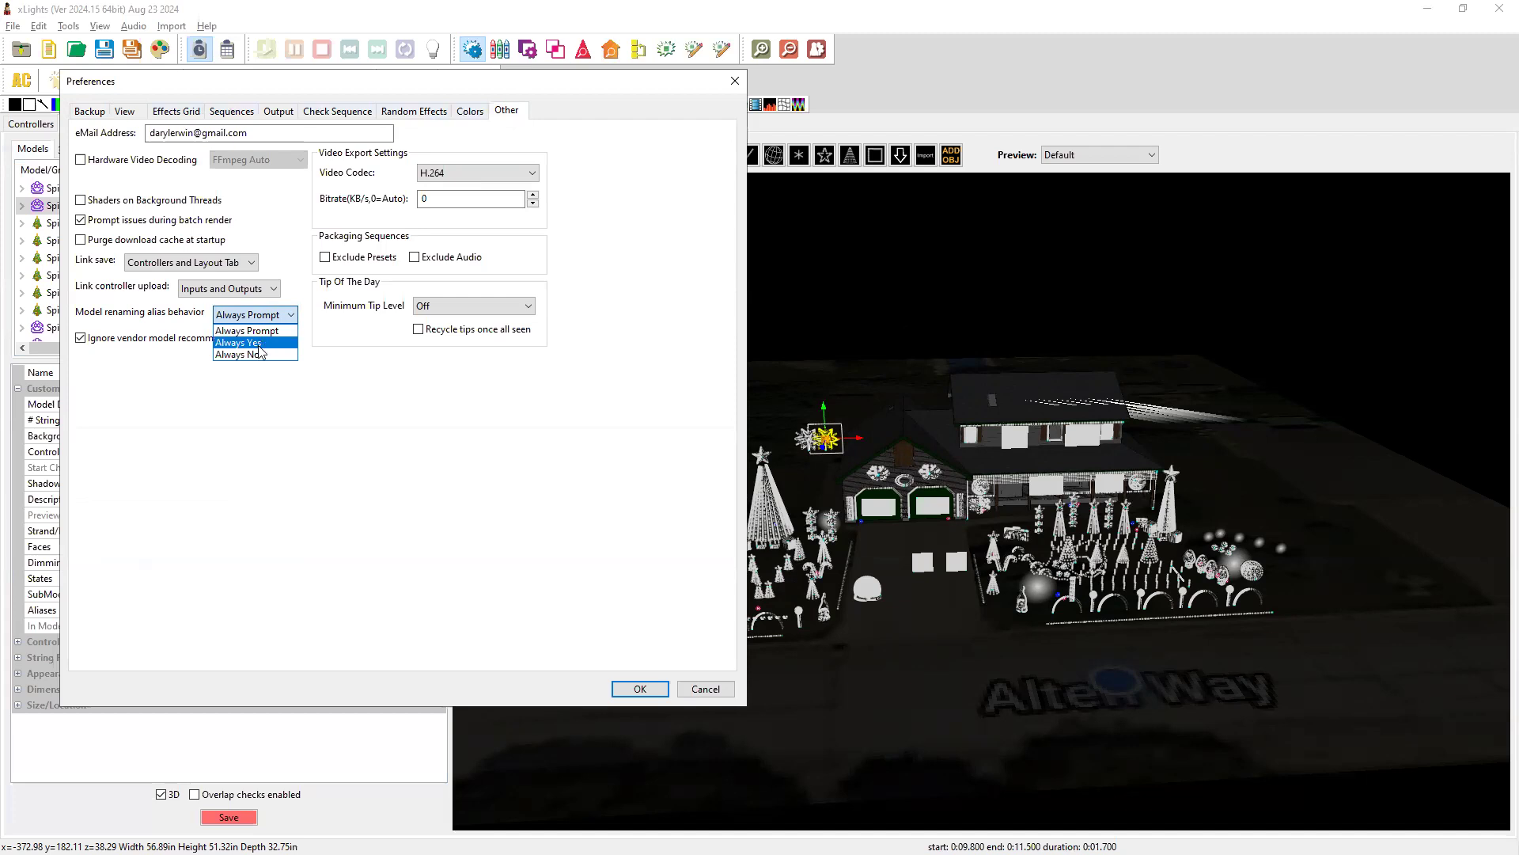
click(257, 355)
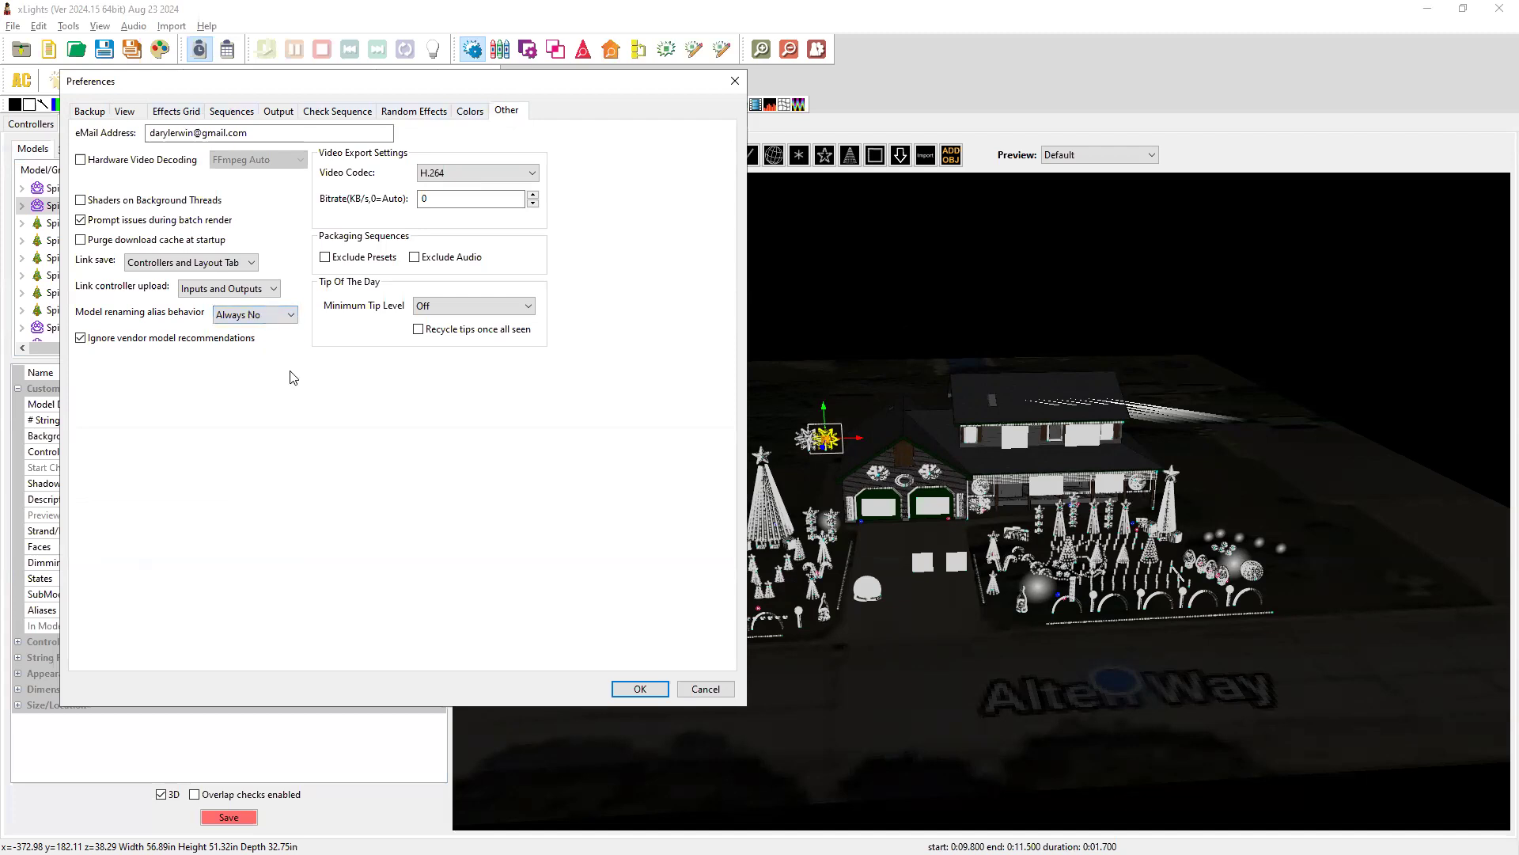
click(640, 688)
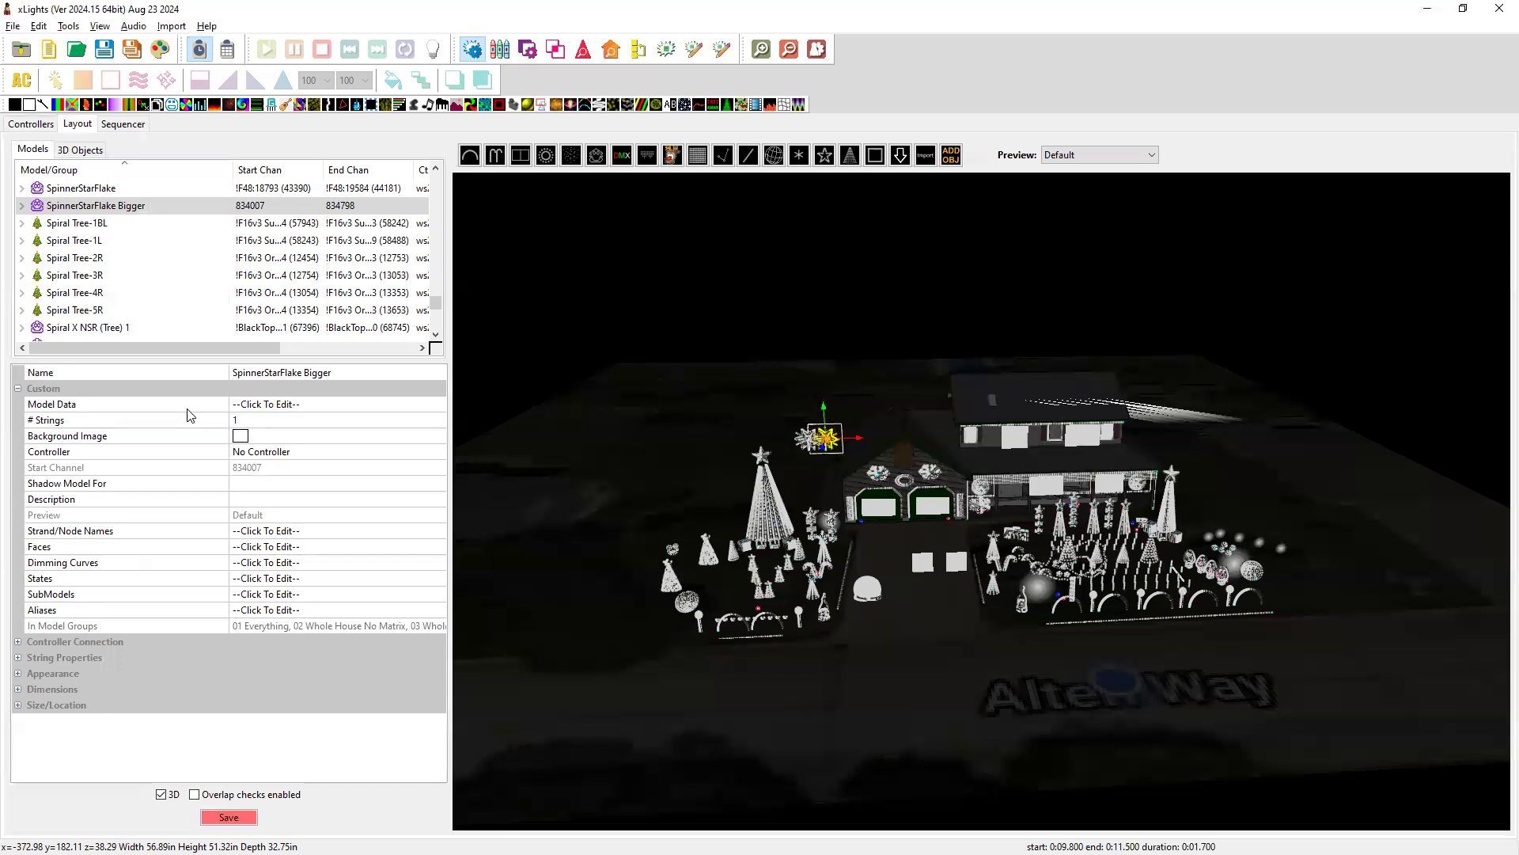
- Add the alias 'SpinnerStarFlake' to the SpinnerStarFlake Bigger model
click(132, 208)
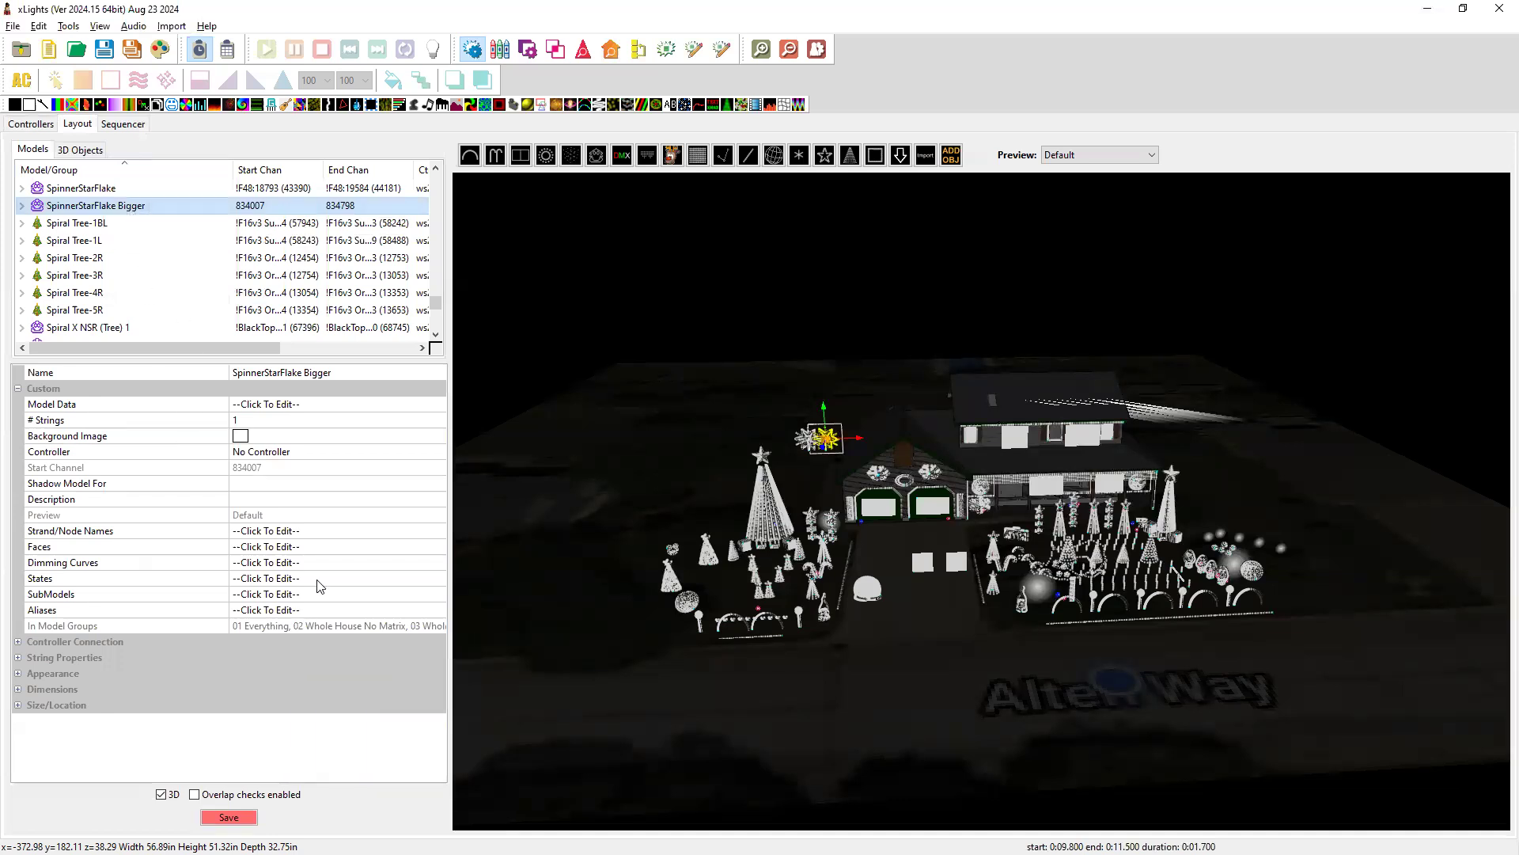
right_click(145, 204)
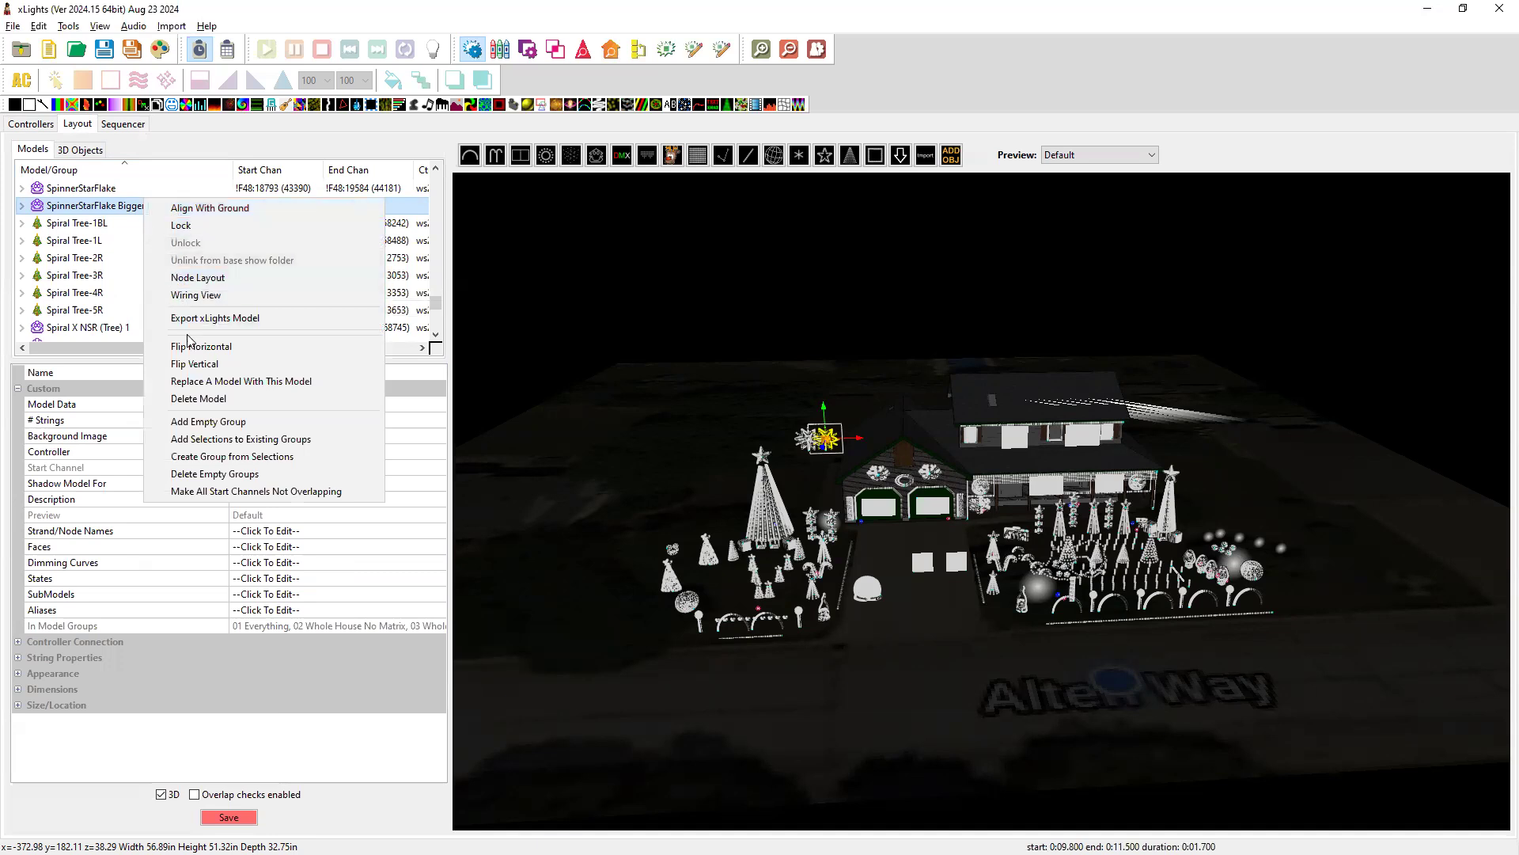
click(275, 614)
click(438, 610)
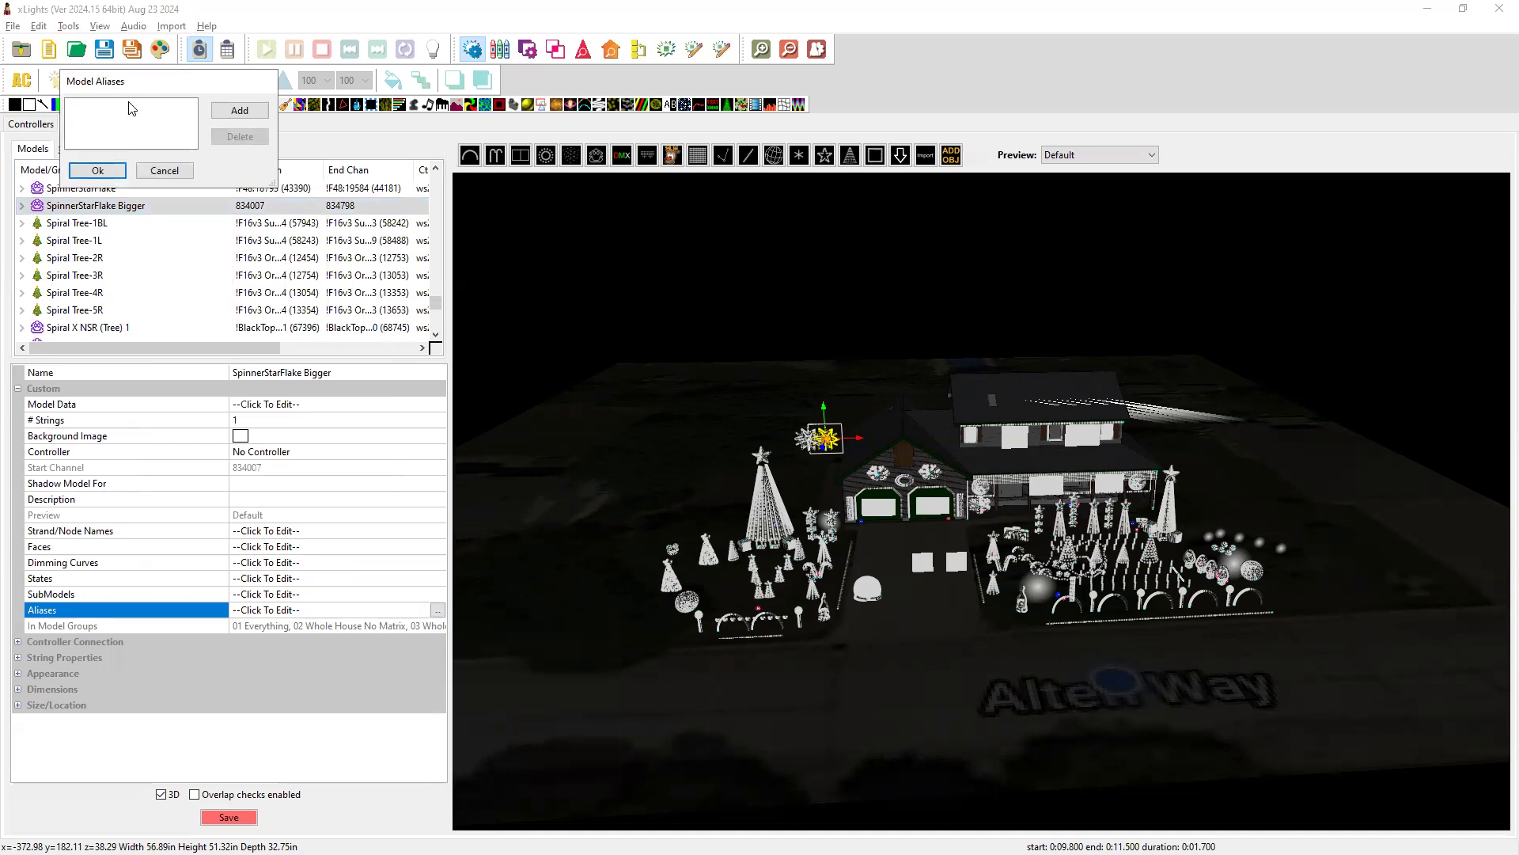
click(240, 110)
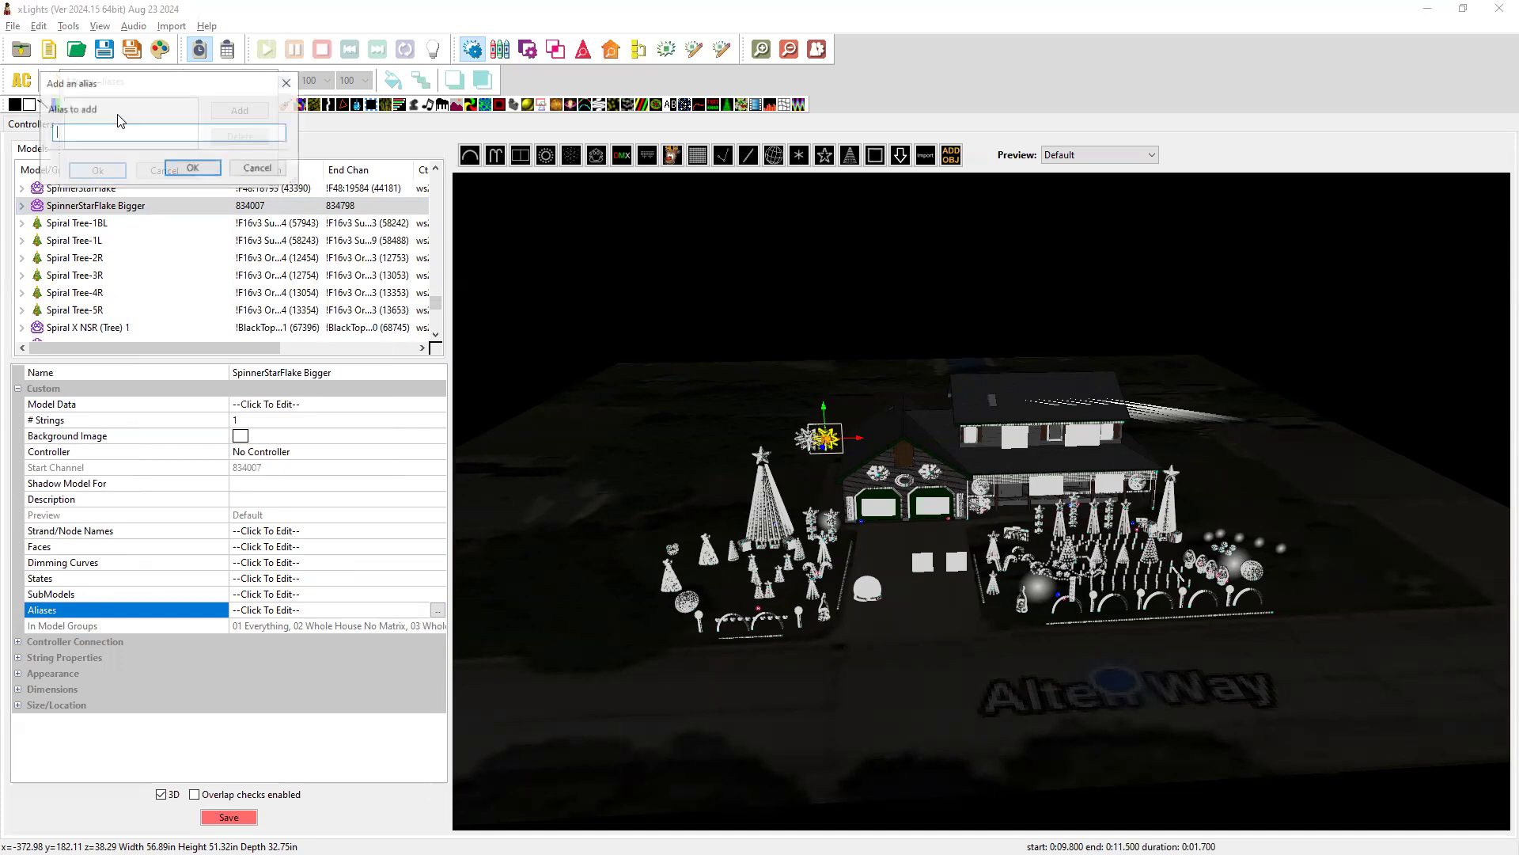
text(SpinnerStarFlake)
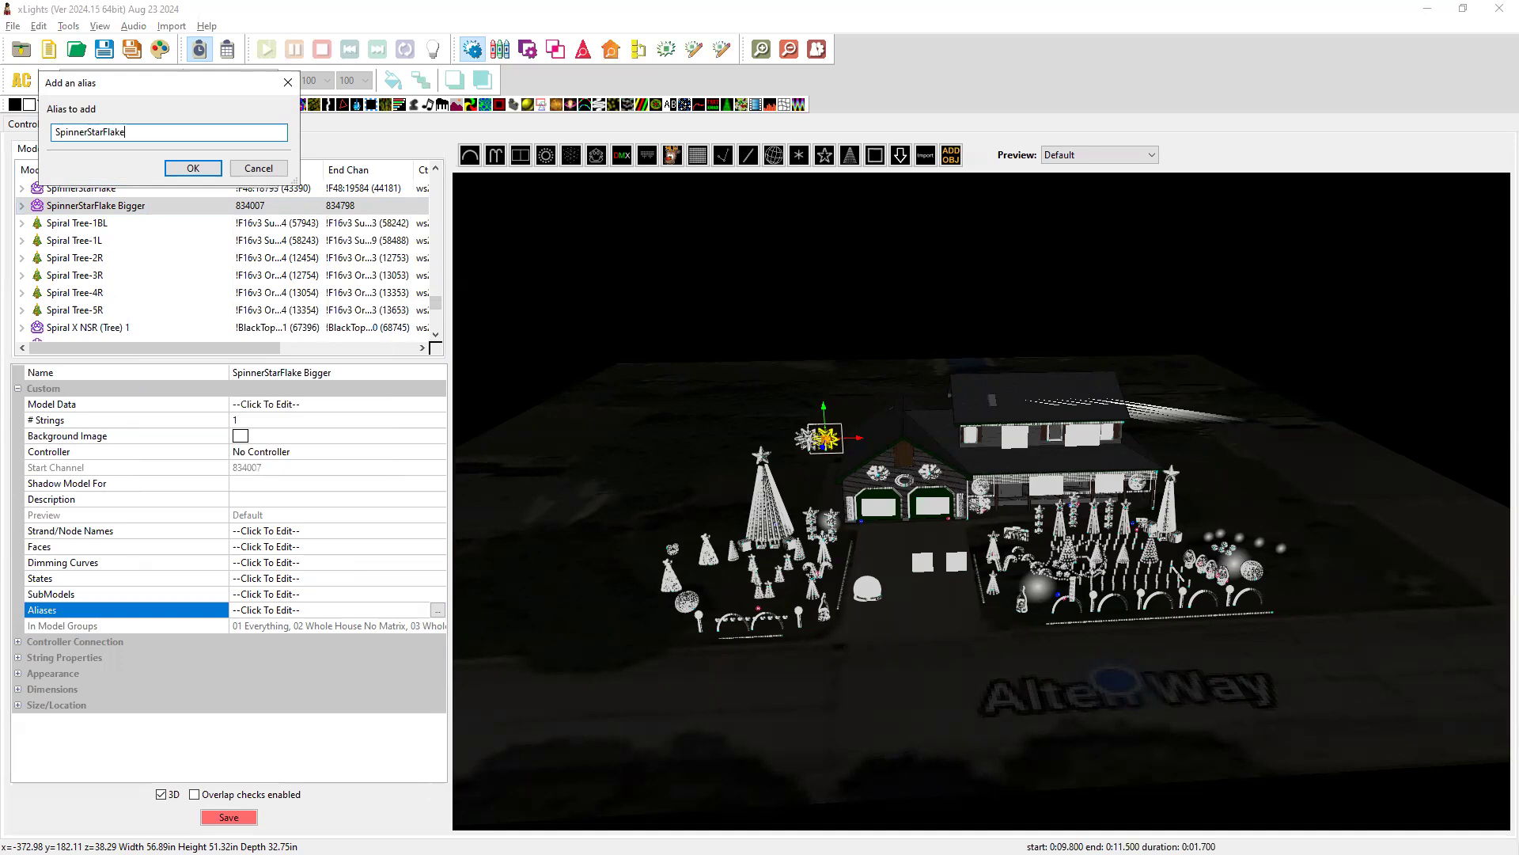
click(193, 170)
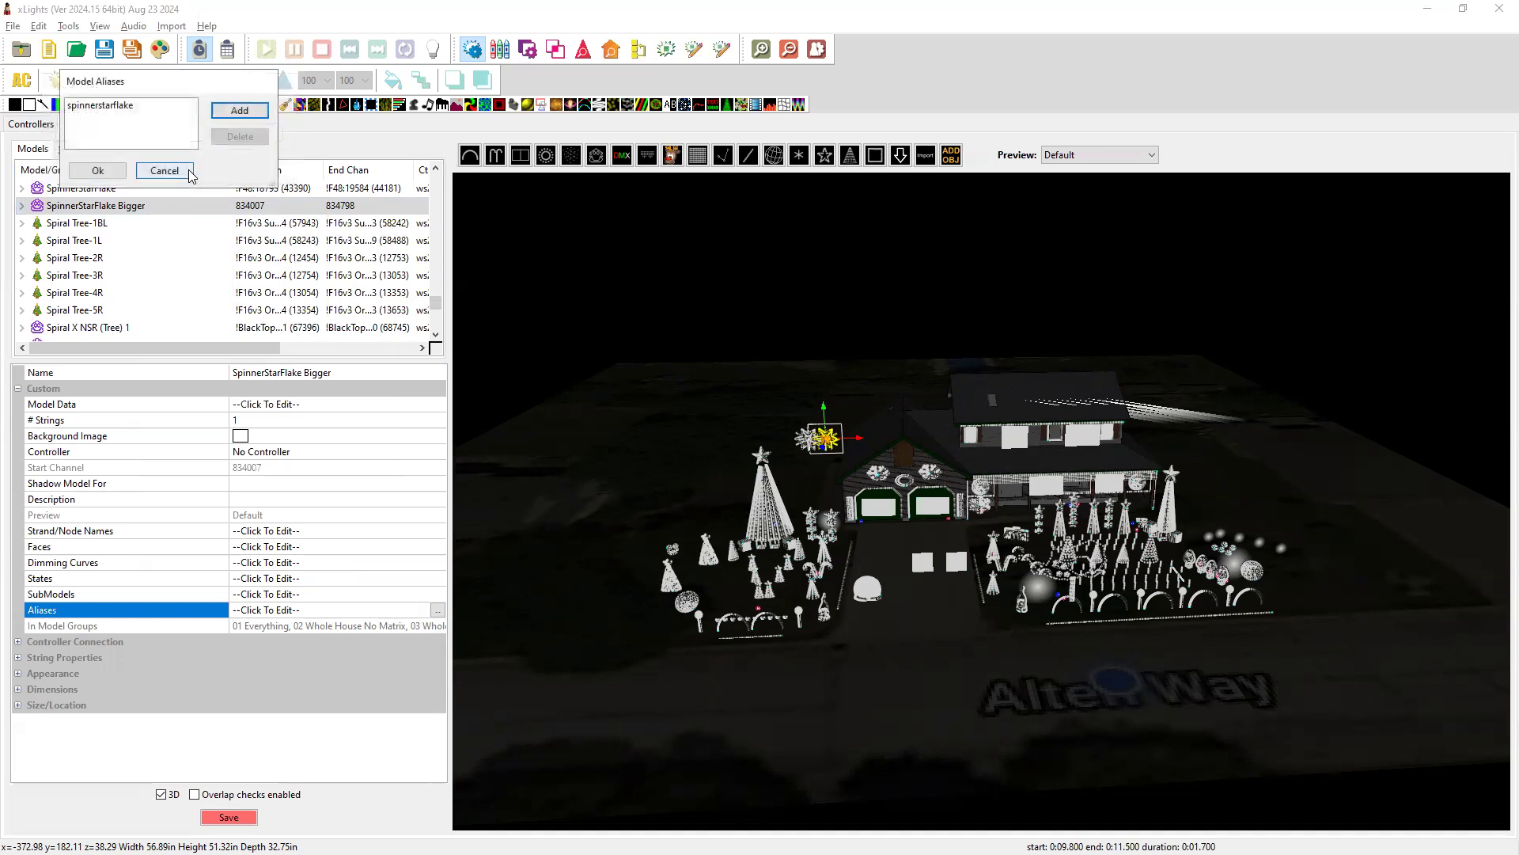
click(94, 170)
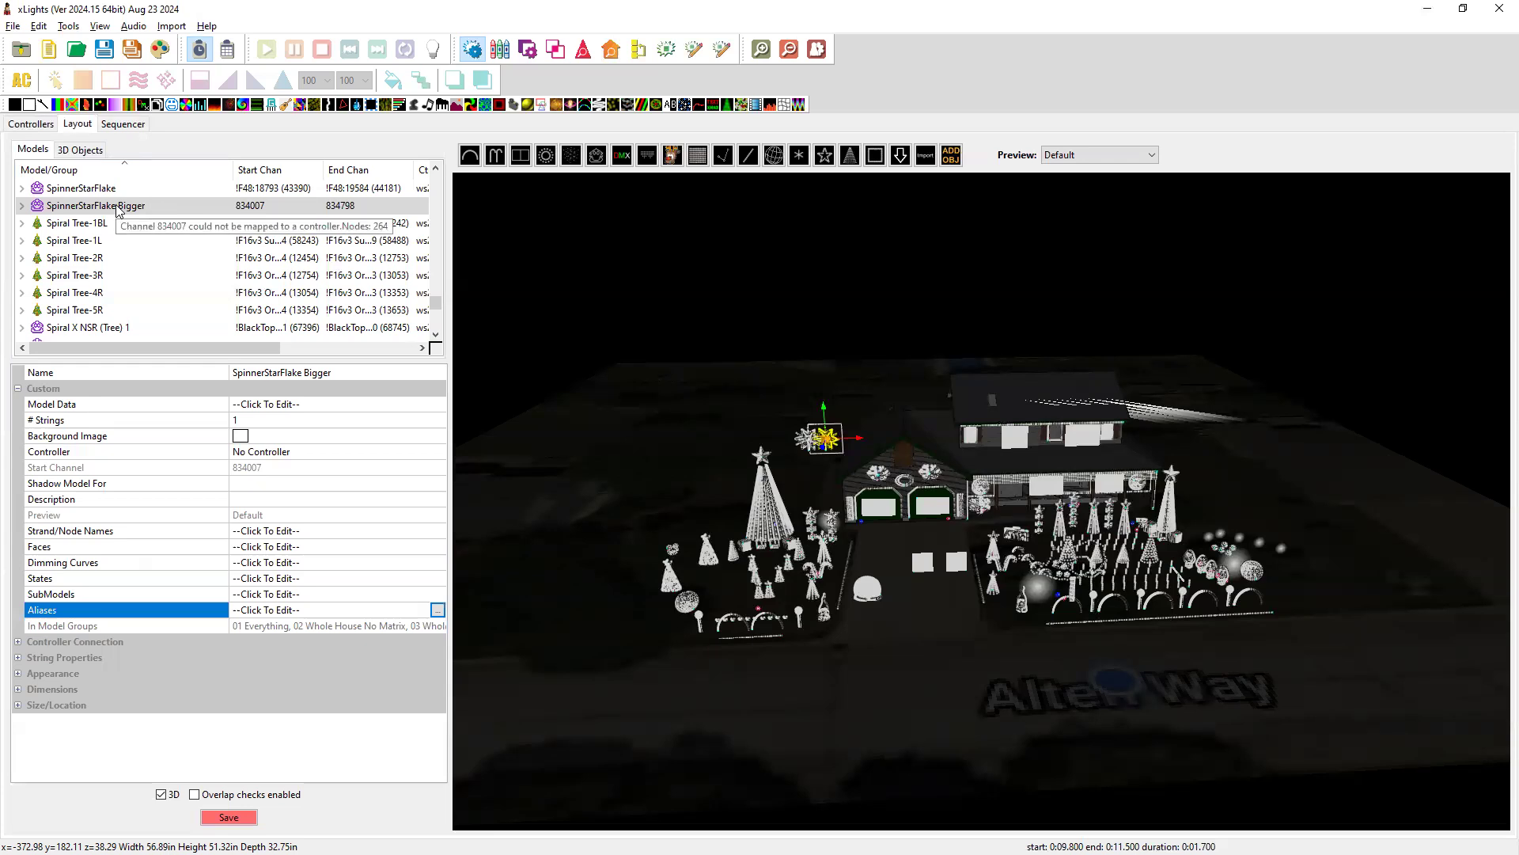
- Switch to the README in Notepad and move its window so the full 2024.15 release notes fit on screen
key(alt+Tab)
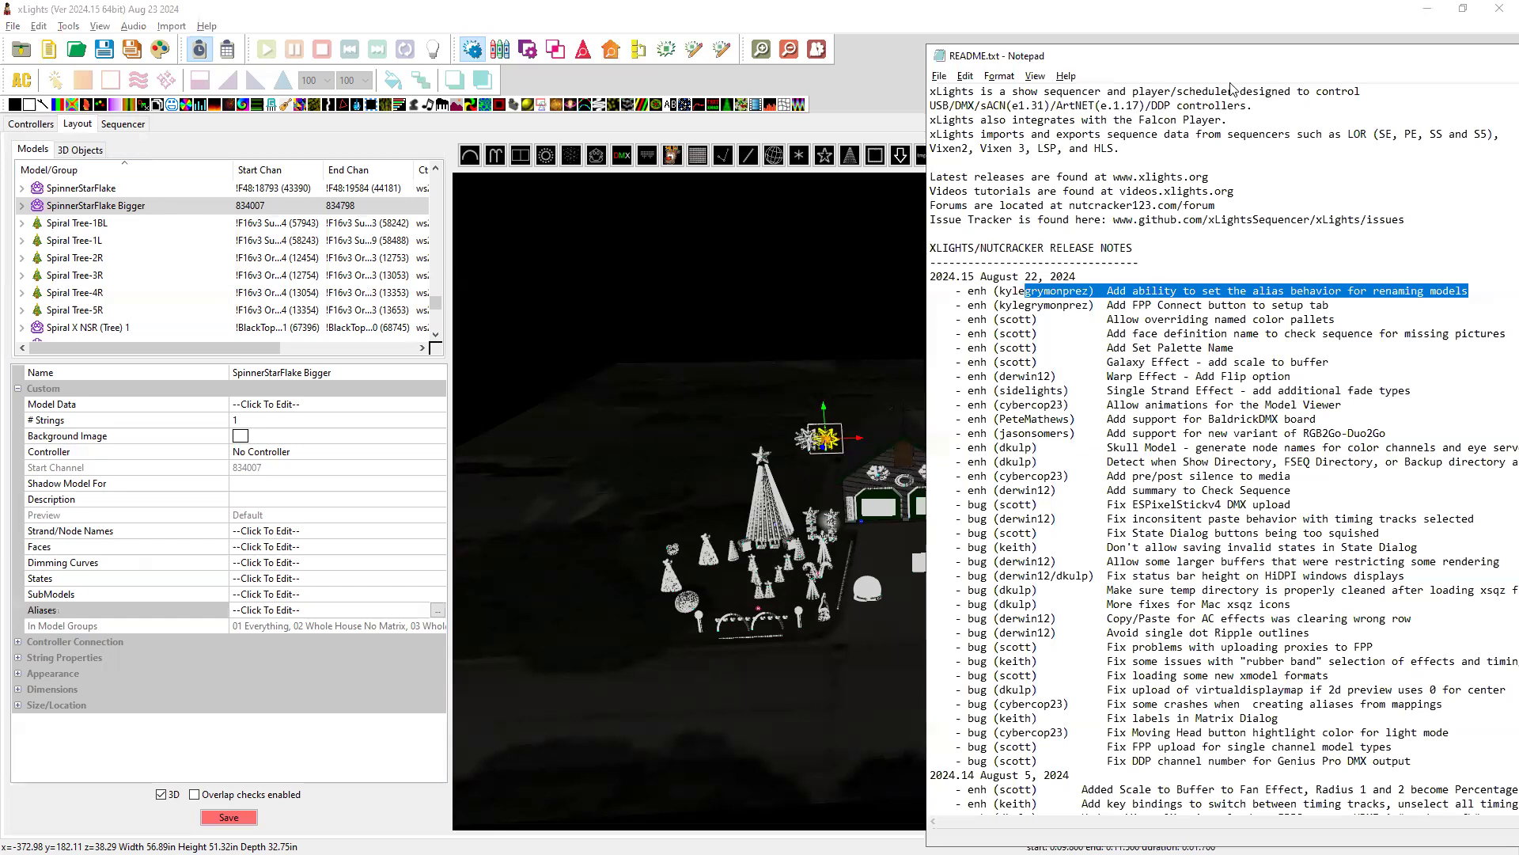
drag(1222, 66, 895, 36)
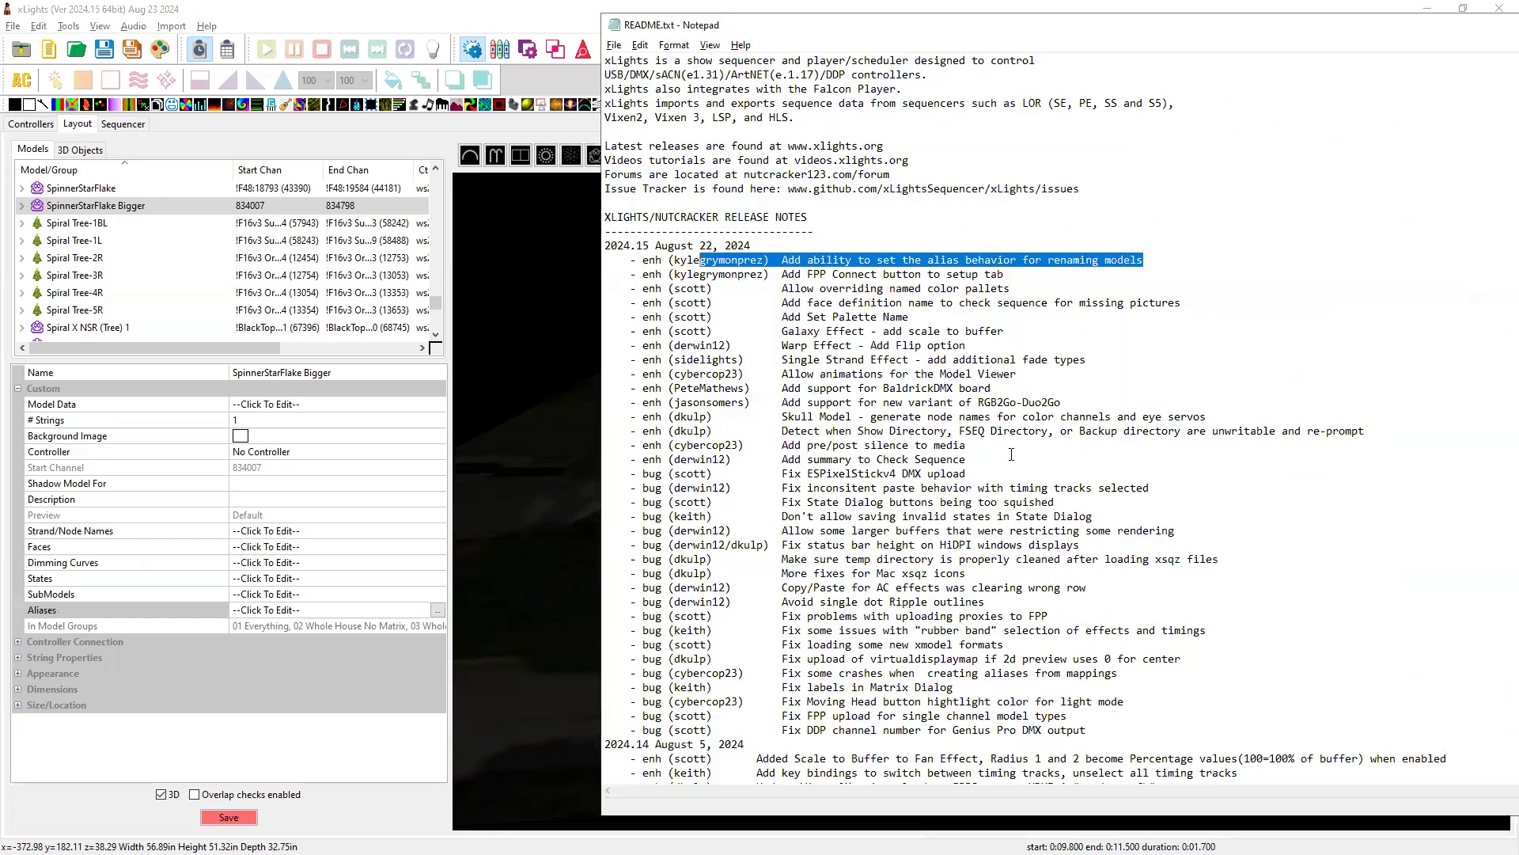